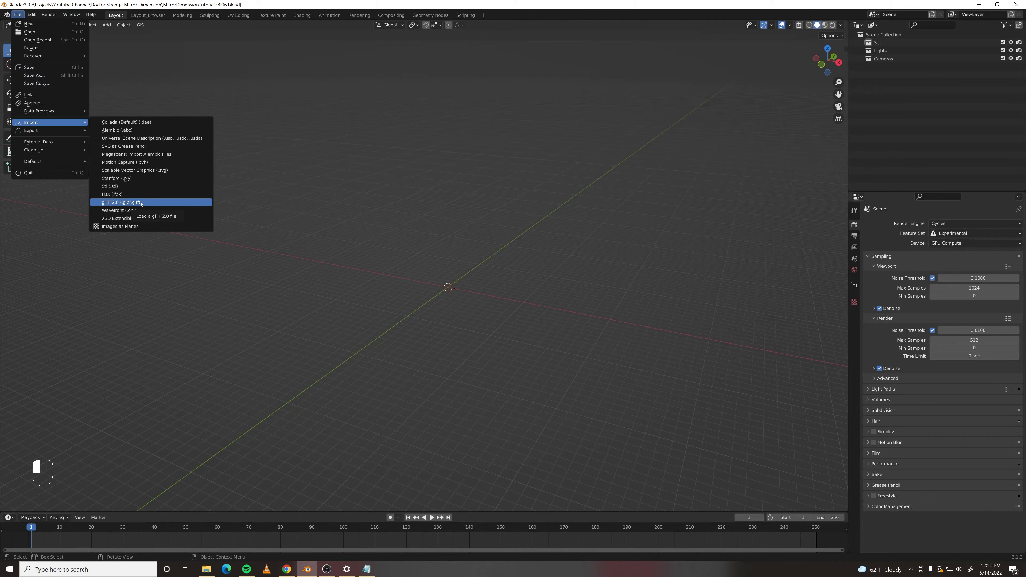
- Import the cathedral window model scene.gltf as glTF 2.0
left_click(121, 202)
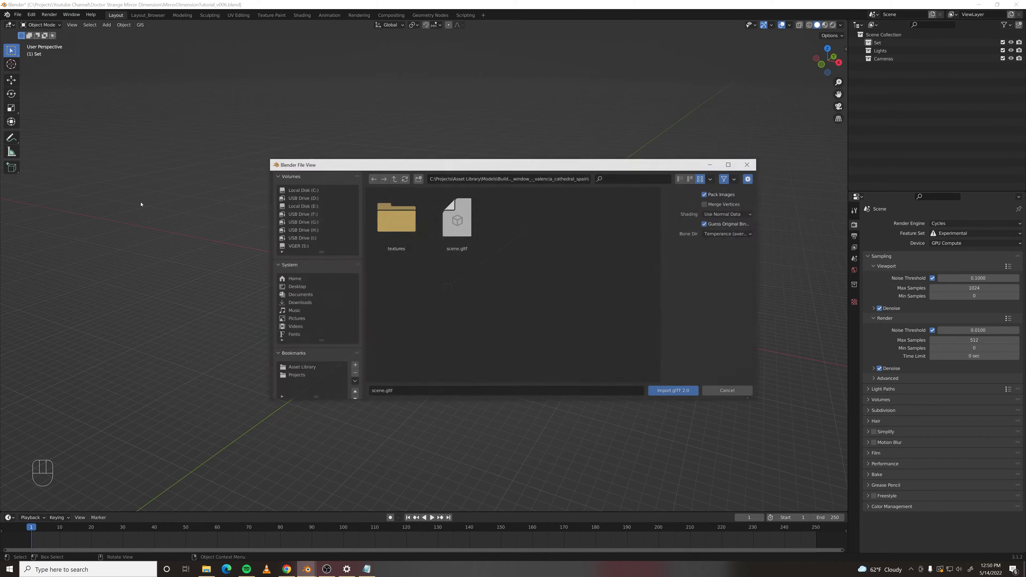
left_click(459, 226)
left_click(668, 392)
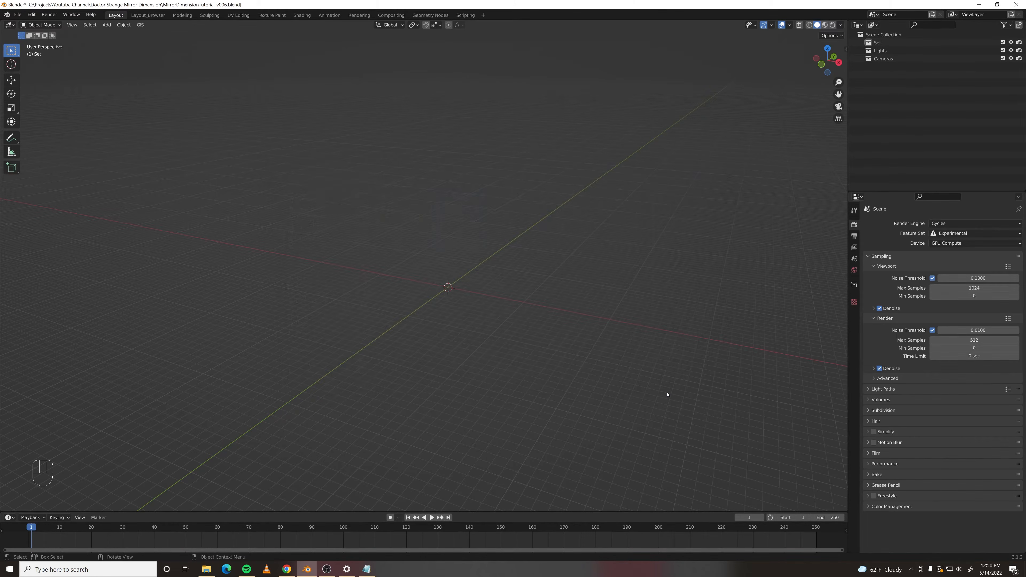
scroll(647, 384, "down", 2)
mouse_move(604, 373)
middle_mouse_down("shift")
mouse_move(671, 338)
mouse_move(741, 353)
middle_mouse_up("shift")
left_click(600, 152)
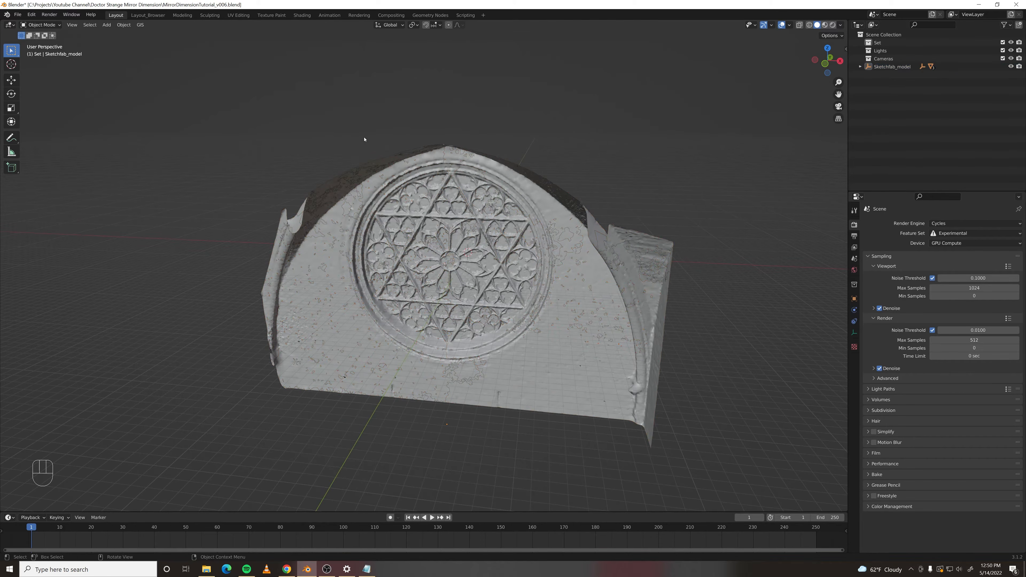
- Select all the imported window meshes and join them into a single object
left_click_drag(358, 123, 561, 197)
left_click(535, 196, "shift")
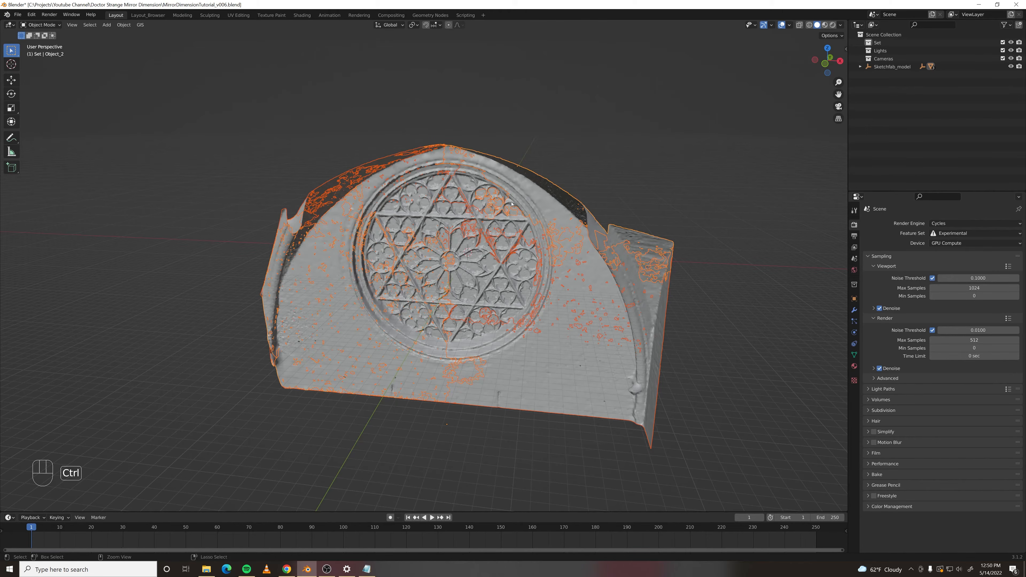
key("ctrl+j")
- Merge the joined window mesh's duplicate vertices by distance
key("Tab")
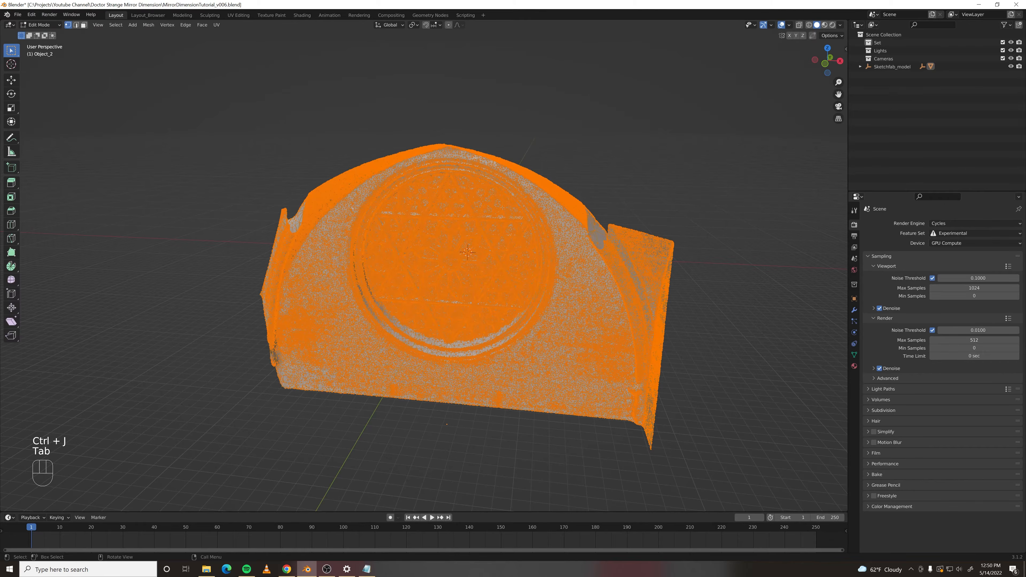
key("space")
type("merge by")
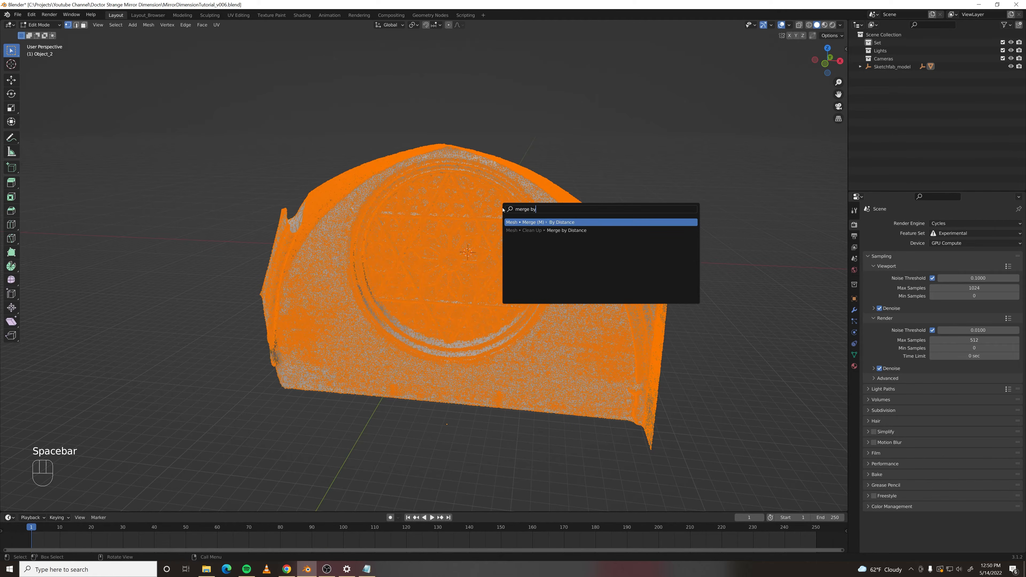
key("Return")
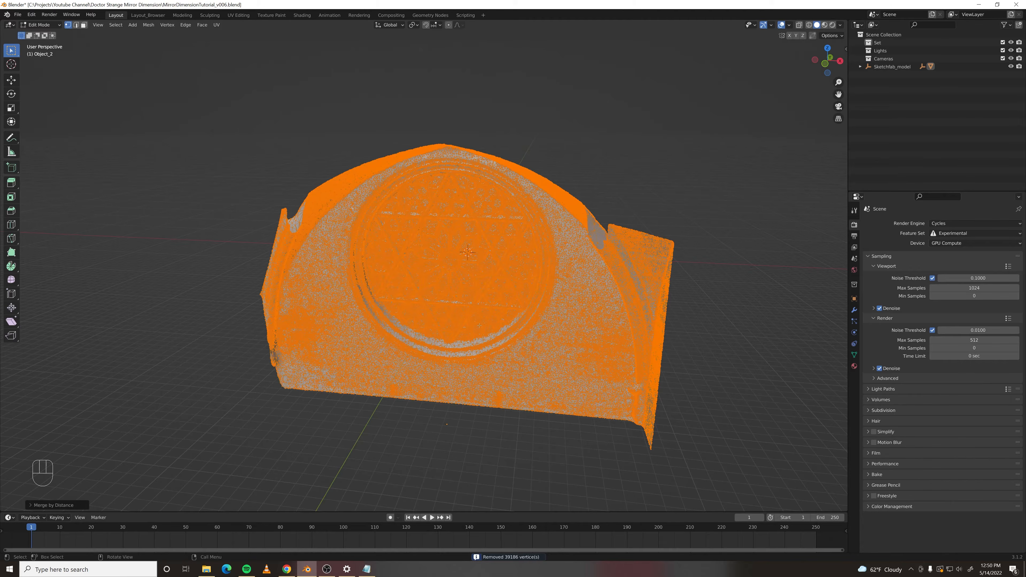
key("Tab")
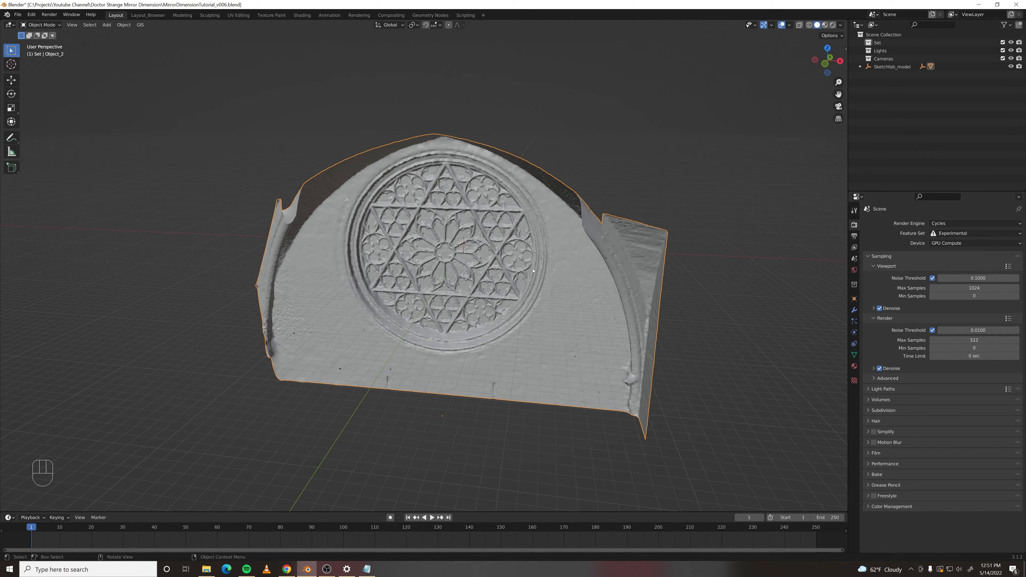
- Clear the window mesh's parent while keeping its transformation, and delete the leftover imported empties
key("alt+p")
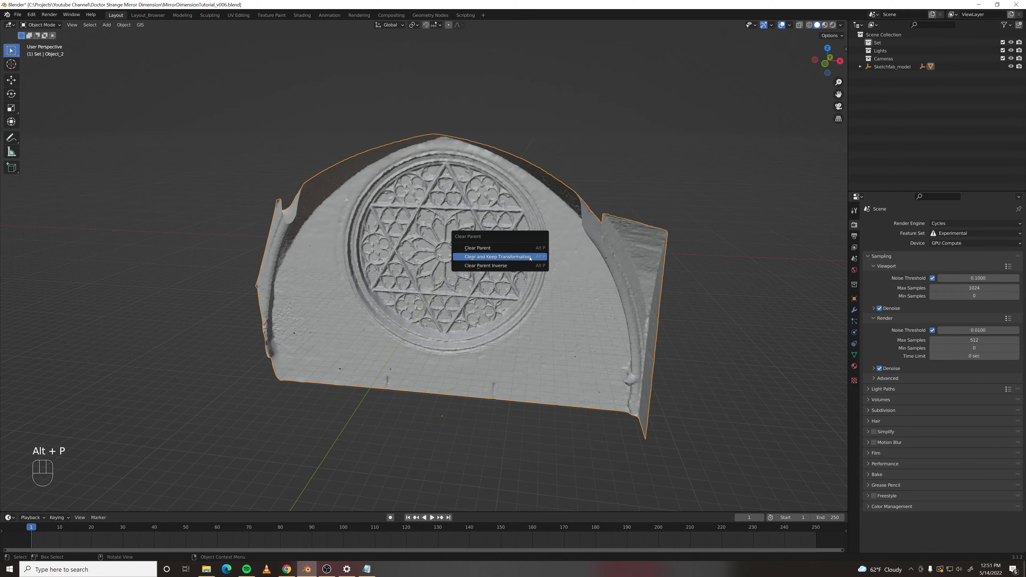
left_click(529, 259)
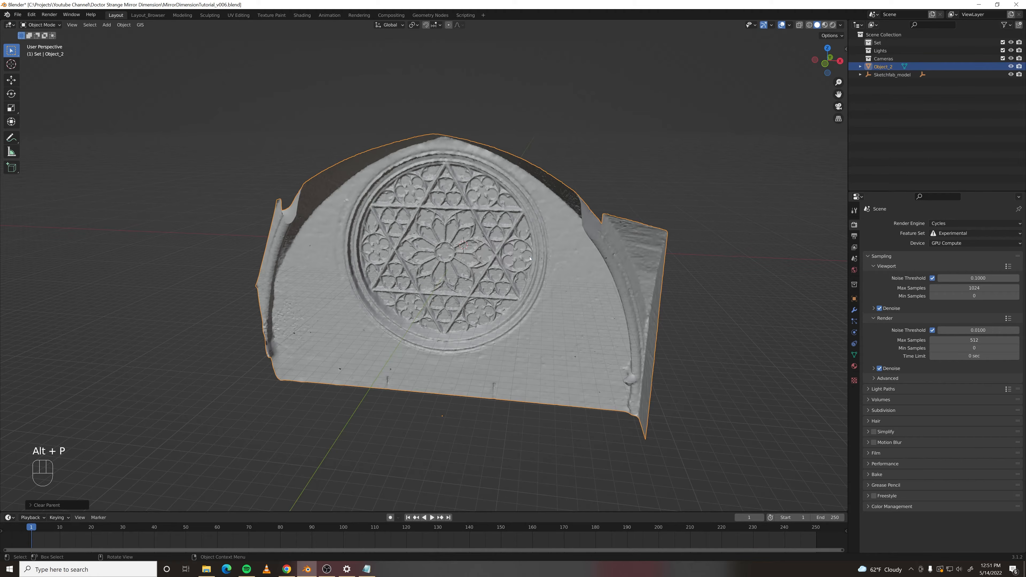
left_click(891, 74)
key("Delete")
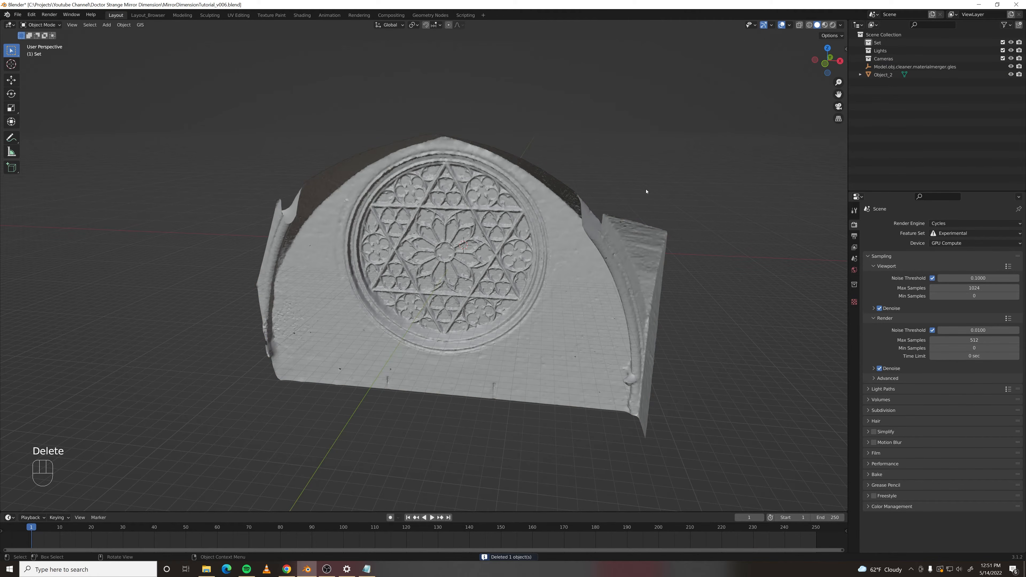
key("Delete")
- Rename the window object Mesh_Window and move it into the Set collection
left_click(883, 67)
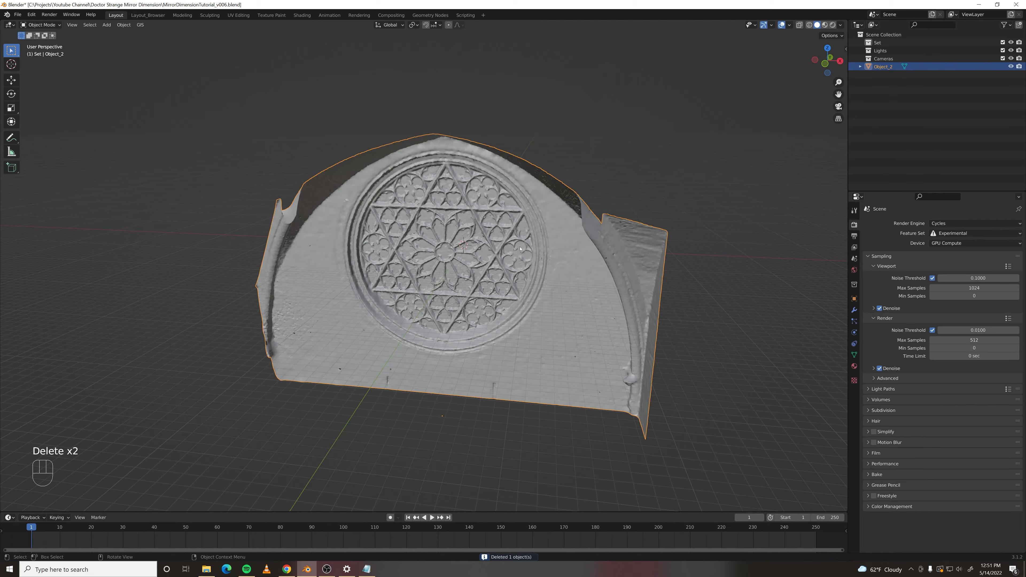
double_click(888, 68)
type("Me")
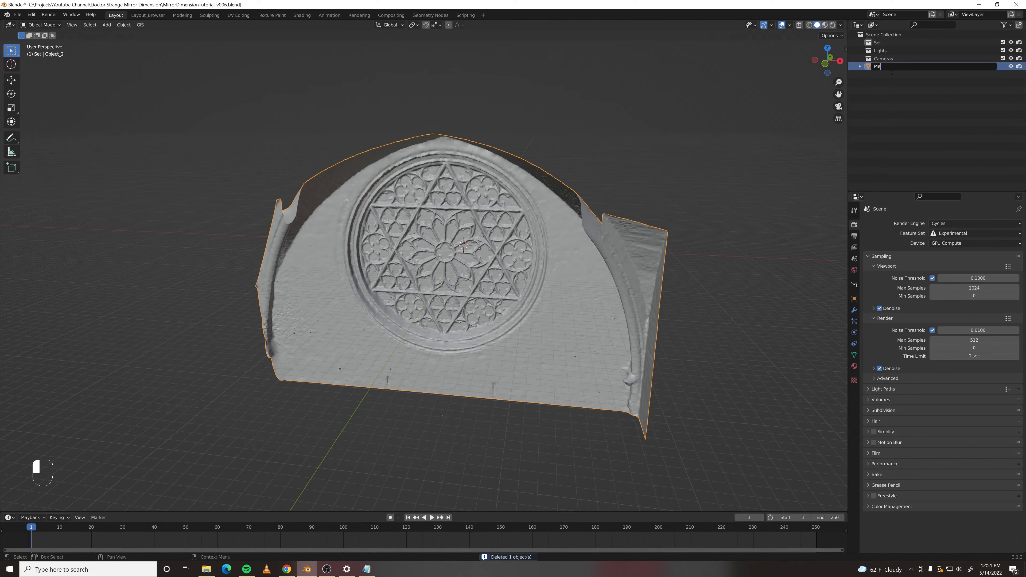
type("sh_Window")
key("Return")
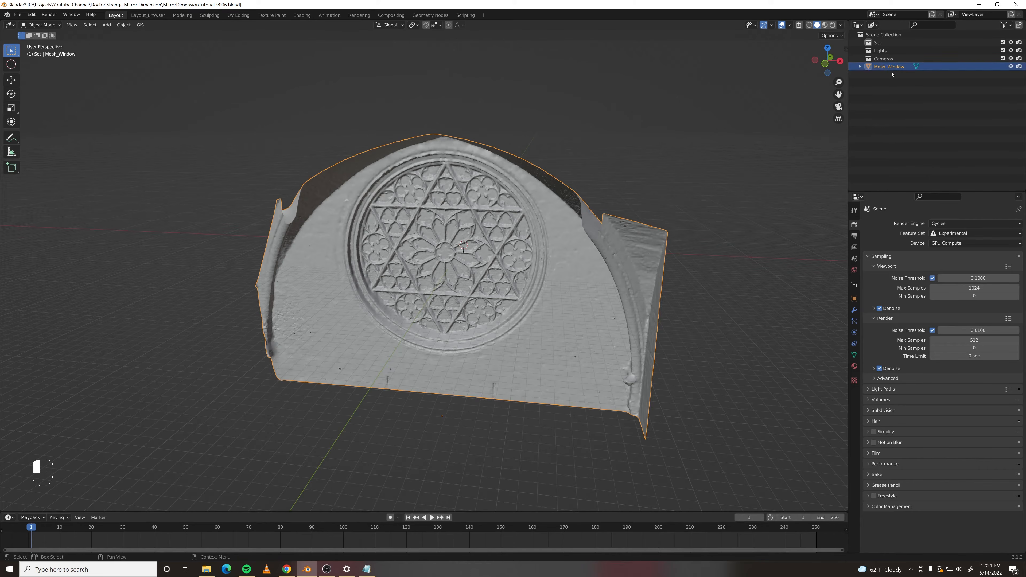
left_click_drag(885, 69, 885, 45)
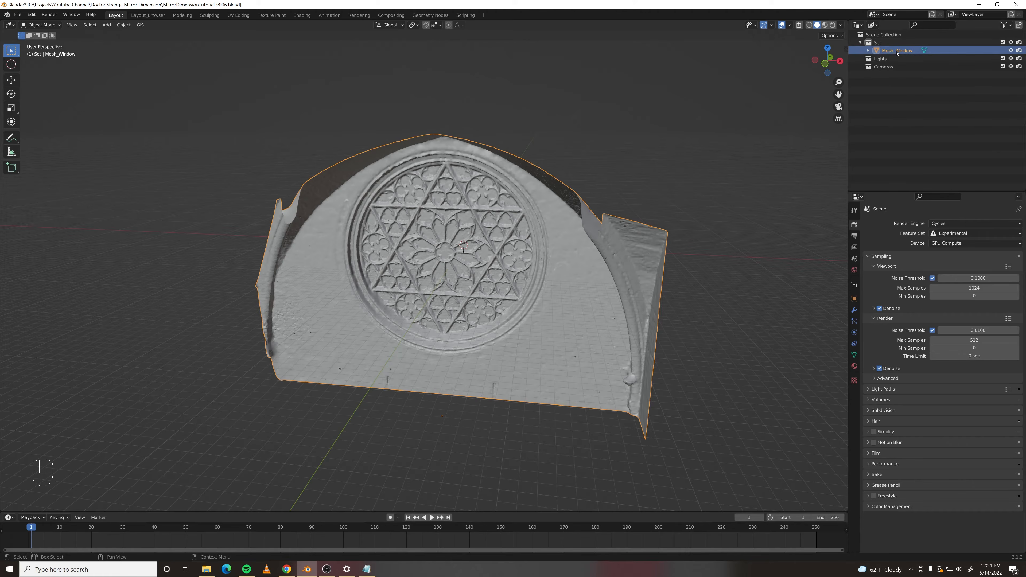
- Examine the rose window's relief up close and its stained-glass texture in Material Preview shading
scroll(528, 234, "up", 6)
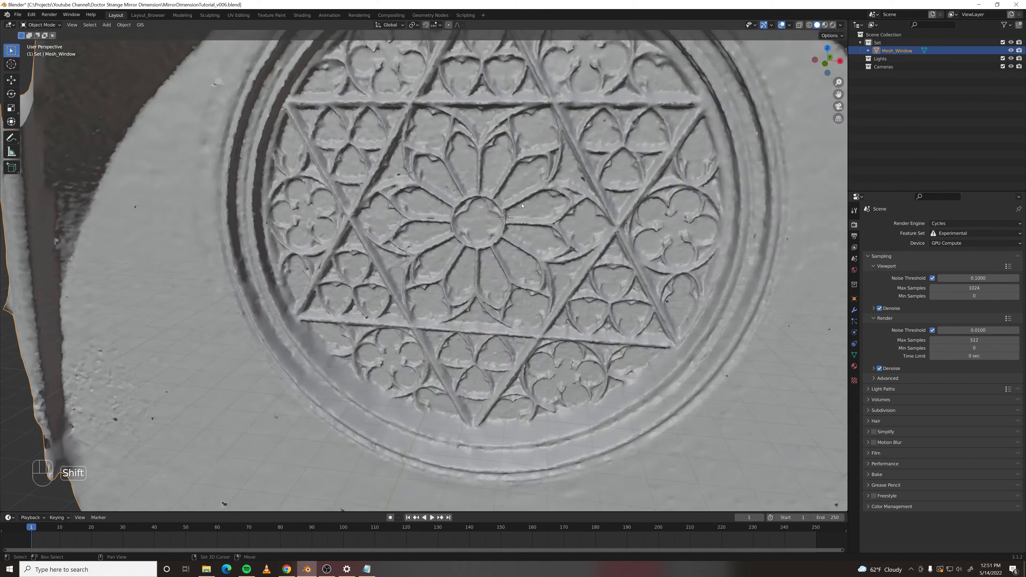
scroll(534, 239, "down", 2)
middle_click_drag(536, 245, 453, 179, "shift")
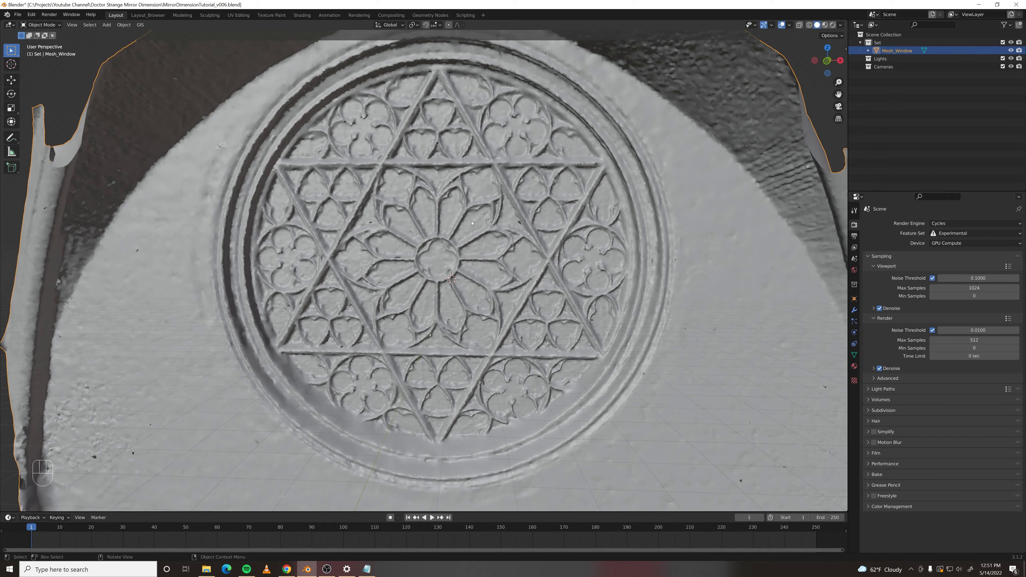
left_click(826, 25)
scroll(458, 209, "up", 5)
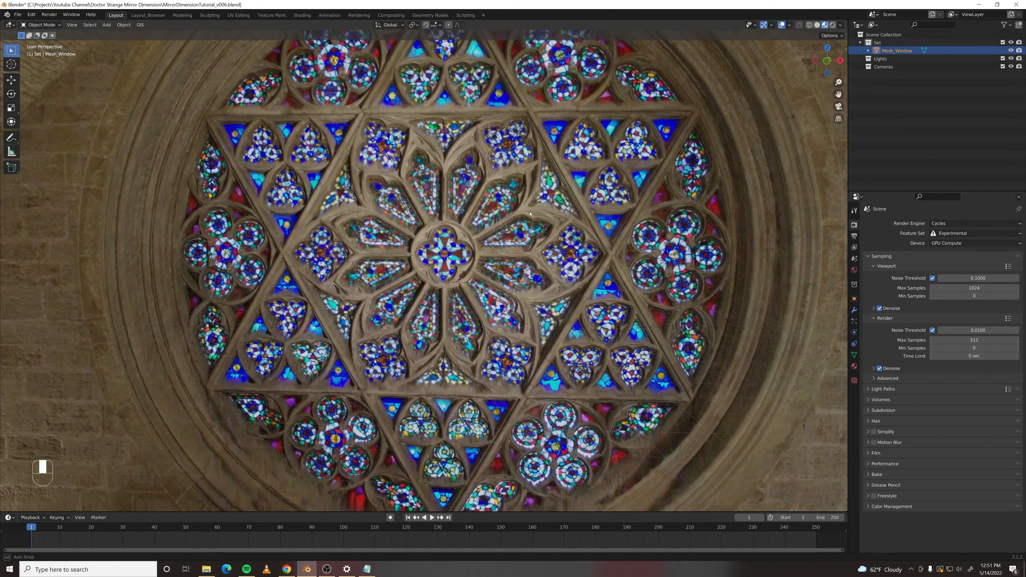
middle_click_drag(531, 214, 474, 163)
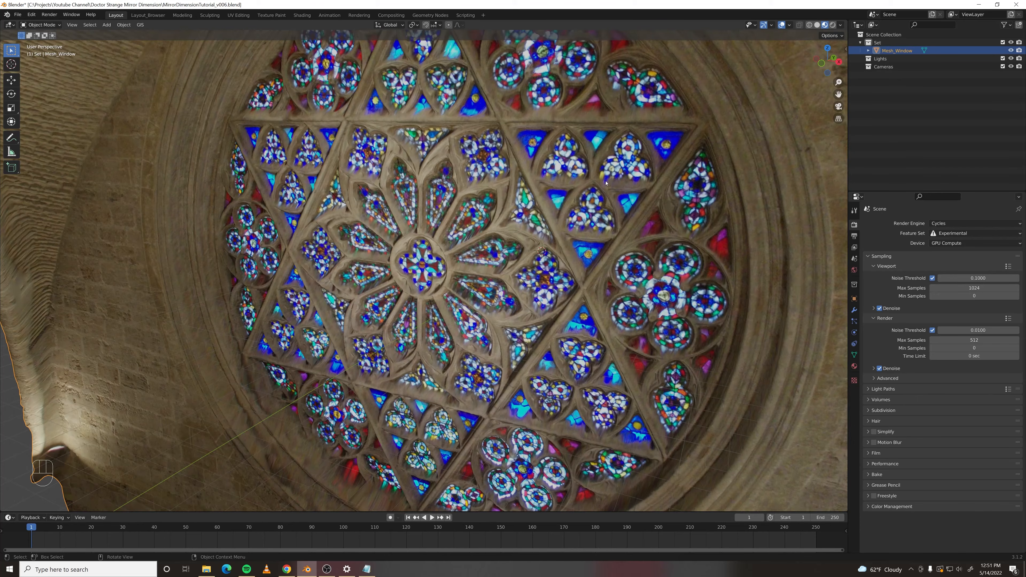
middle_click_drag(513, 215, 568, 213)
scroll(567, 213, "down", 2)
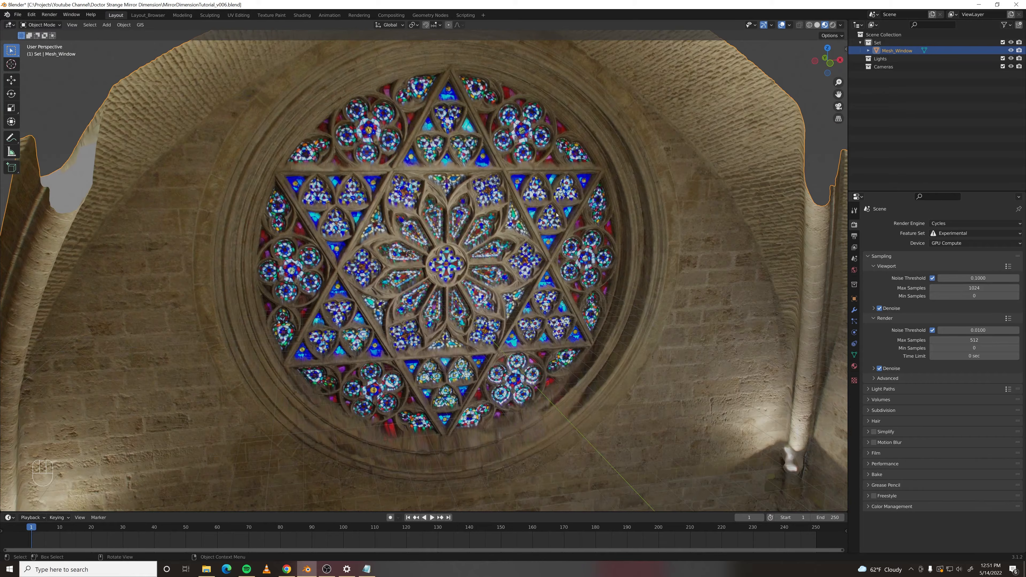
scroll(550, 218, "up", 3)
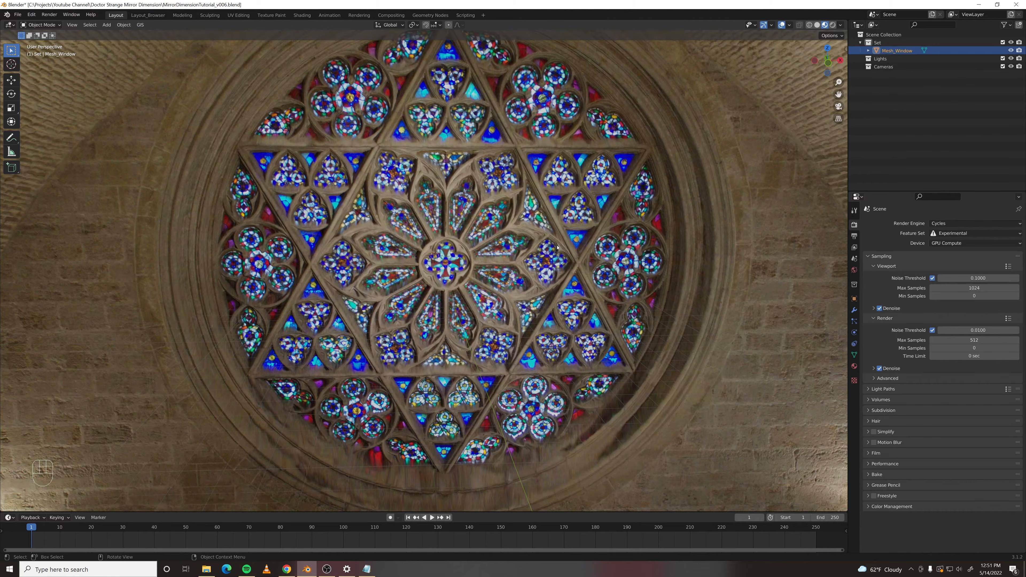
- Place the 3D cursor at the centre of the rosette in front view and set the window's origin to it
key("KP_1")
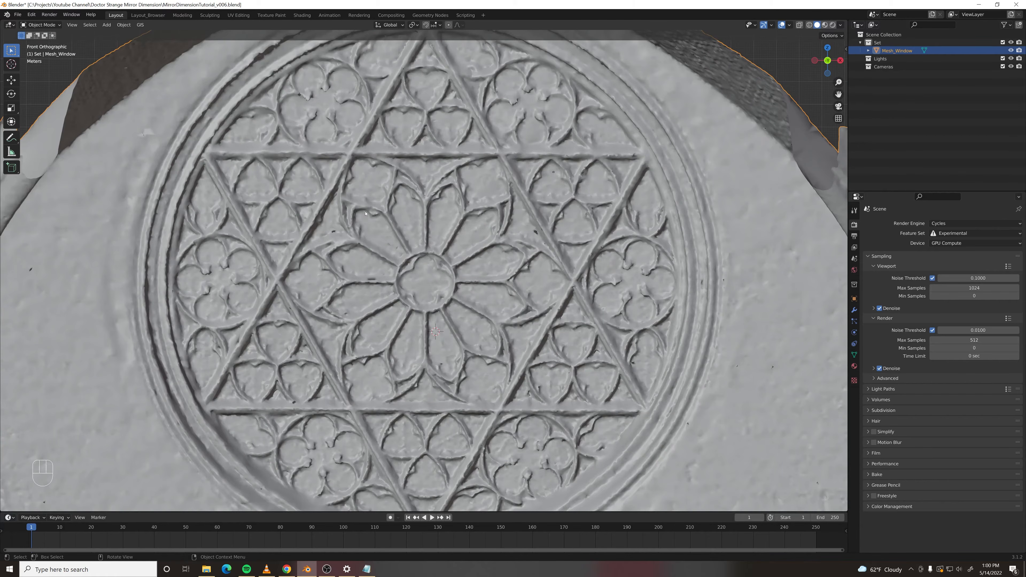
scroll(456, 294, "down", 1)
left_click(12, 64)
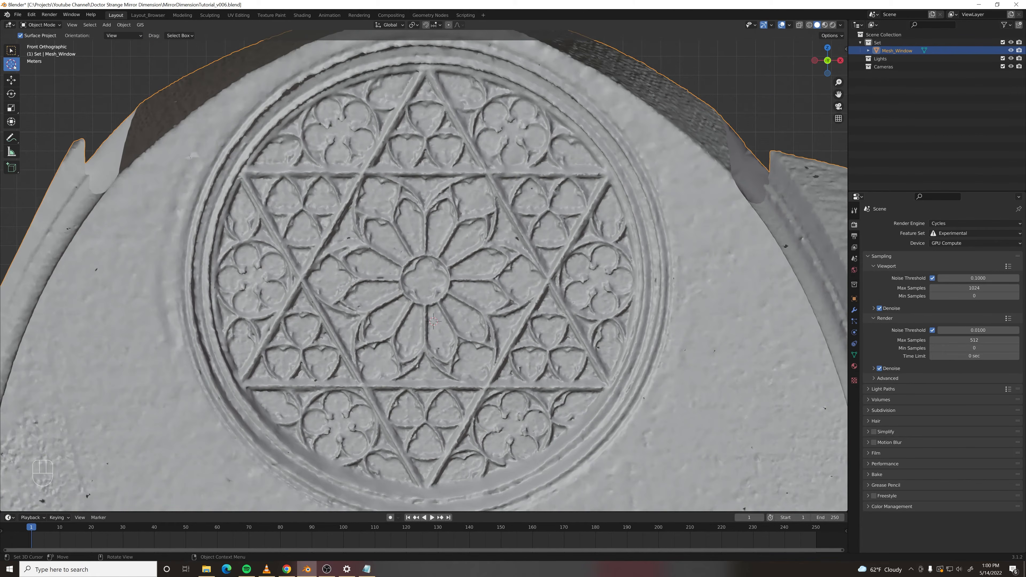
left_click(426, 282)
scroll(428, 281, "up", 2)
left_click(126, 26)
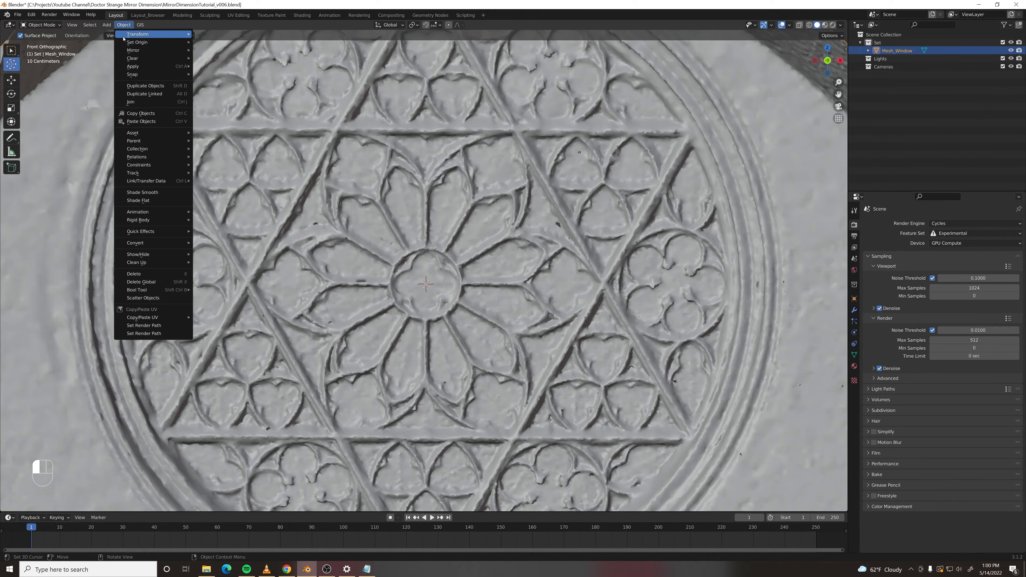
mouse_move(161, 39)
left_click(238, 60)
- Reset the 3D cursor to the world origin and snap the window object to it
middle_click_drag(255, 94, 471, 335)
key("shift+s")
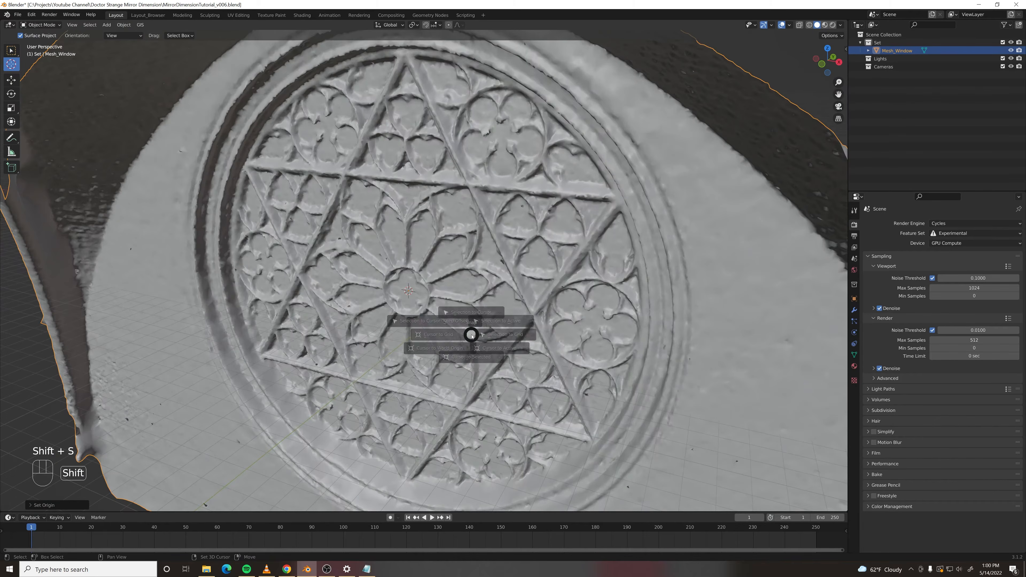
left_click(412, 363)
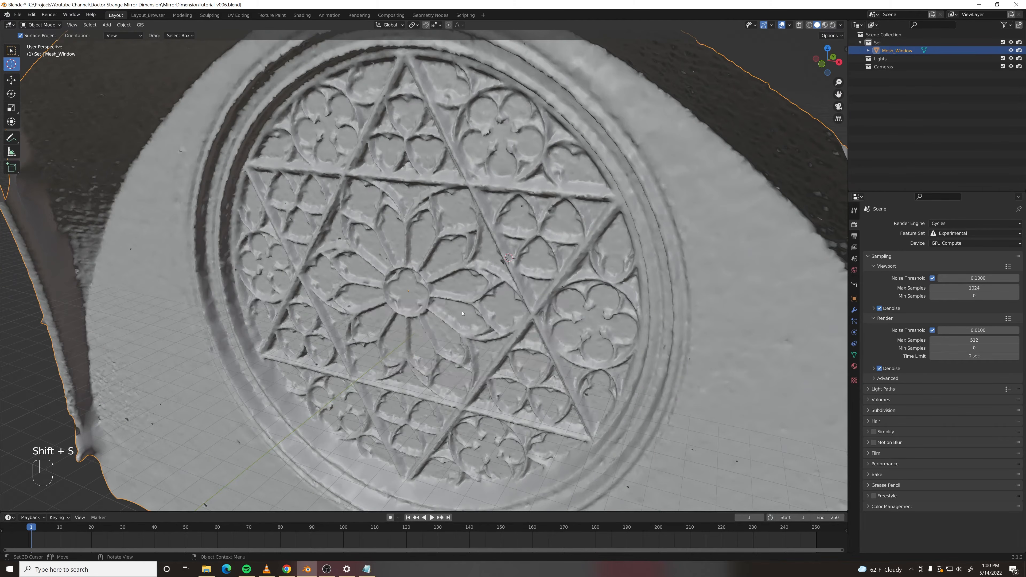
key("shift+s")
left_click(496, 289)
middle_click_drag(497, 292, 571, 292)
key("KP_1")
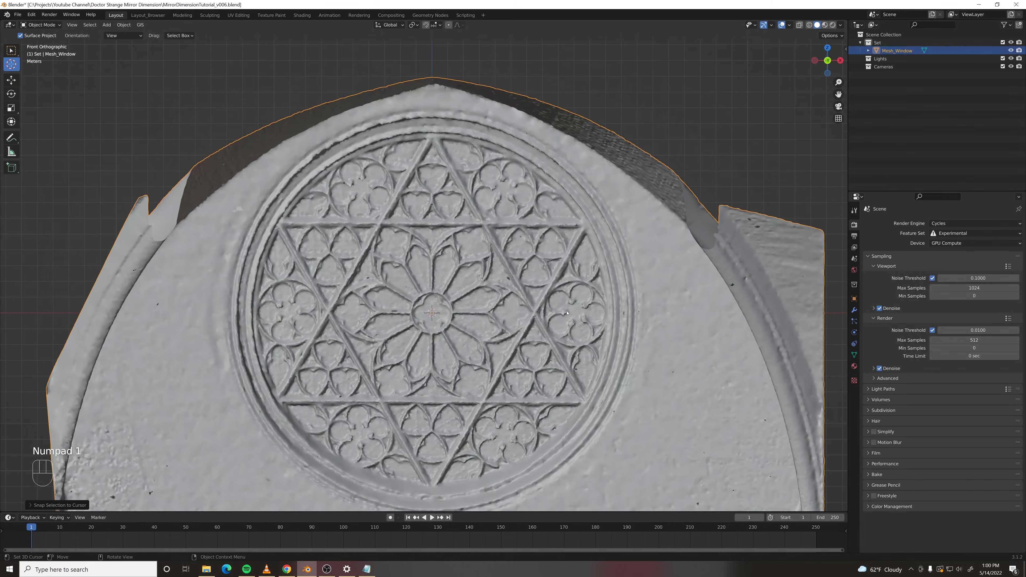
- Circle-select the petal-shaped tracery section above and to the right of the rosette's centre circle in the window mesh
key("Tab")
scroll(571, 291, "up", 5)
scroll(474, 164, "up", 3)
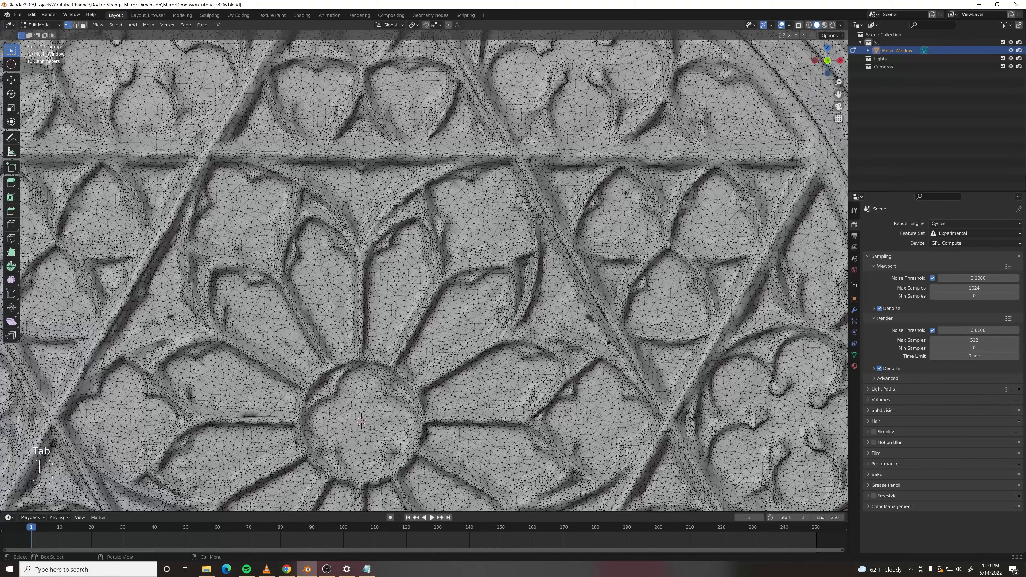
scroll(474, 164, "up", 2)
key("c")
mouse_move(476, 174)
left_mouse_down()
mouse_move(424, 194)
mouse_move(347, 355)
mouse_move(343, 388)
mouse_move(495, 336)
mouse_move(525, 262)
mouse_move(408, 339)
left_mouse_up()
key("Escape")
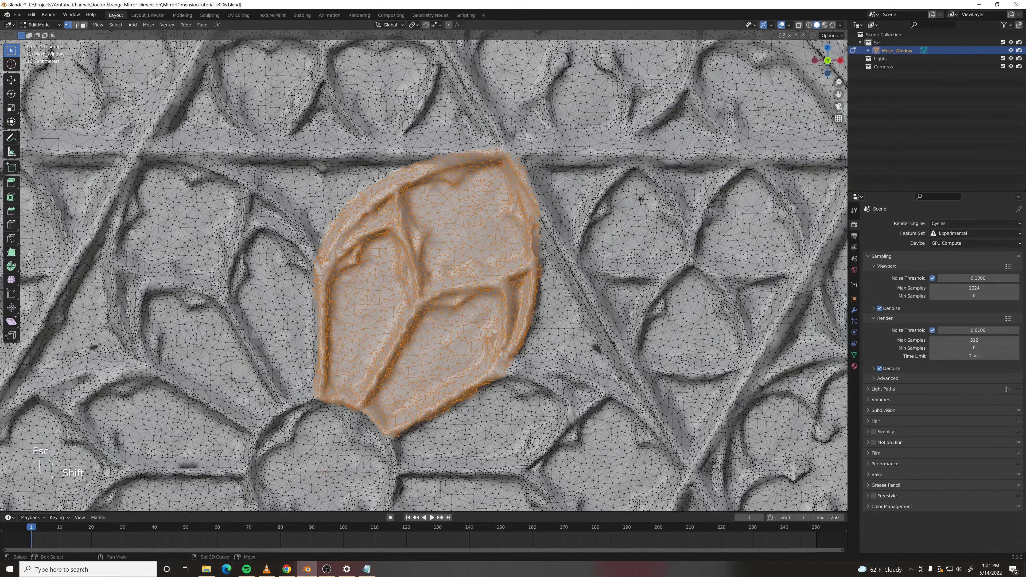
- Duplicate the selected tracery section in place and separate the copy into its own object
key("shift+d")
key("Escape")
key("p")
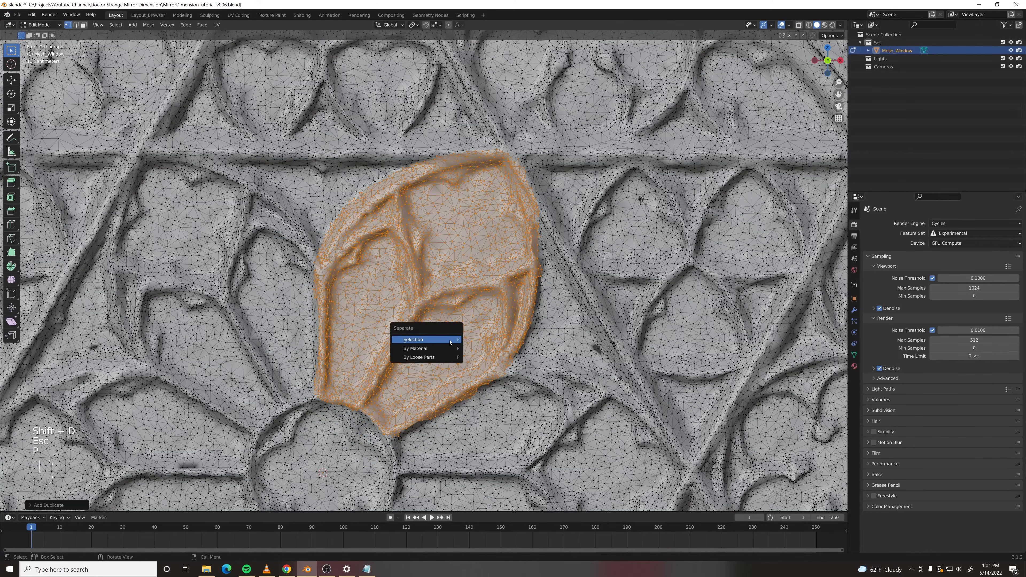
left_click(450, 342)
scroll(450, 342, "down", 5)
key("Tab")
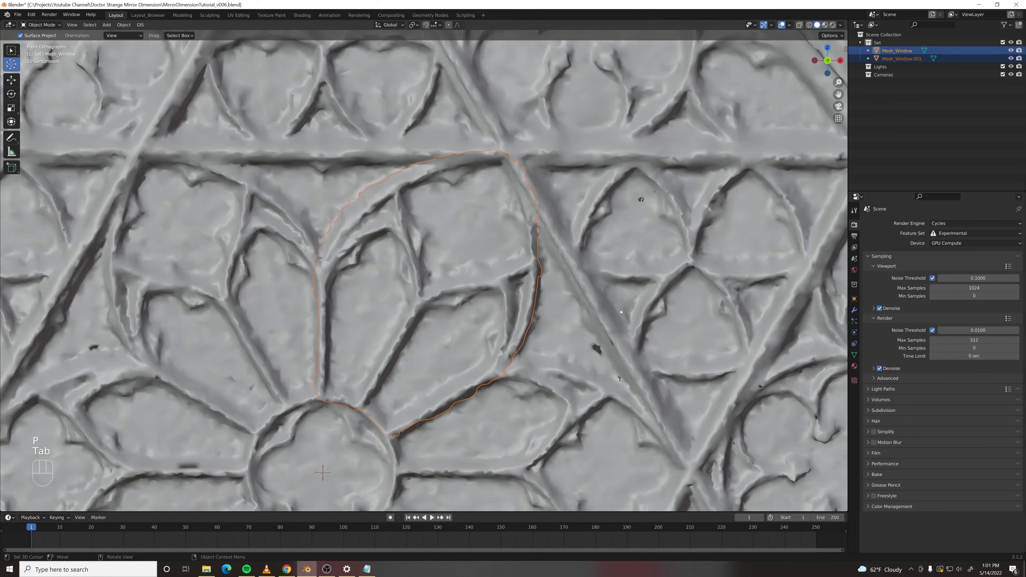
- Hide the original window mesh and select the separated tracery piece
key("h")
left_click(448, 285)
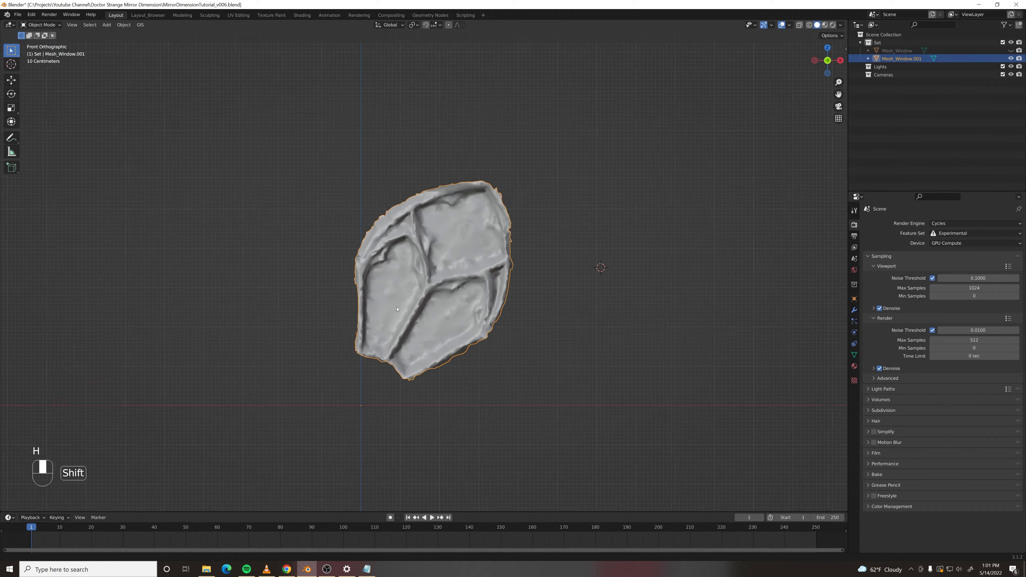
middle_click_drag(446, 316, 526, 233, "shift")
- Move all of the tracery piece's geometry so that it is centred on the world origin in front view
key("Tab")
key("a")
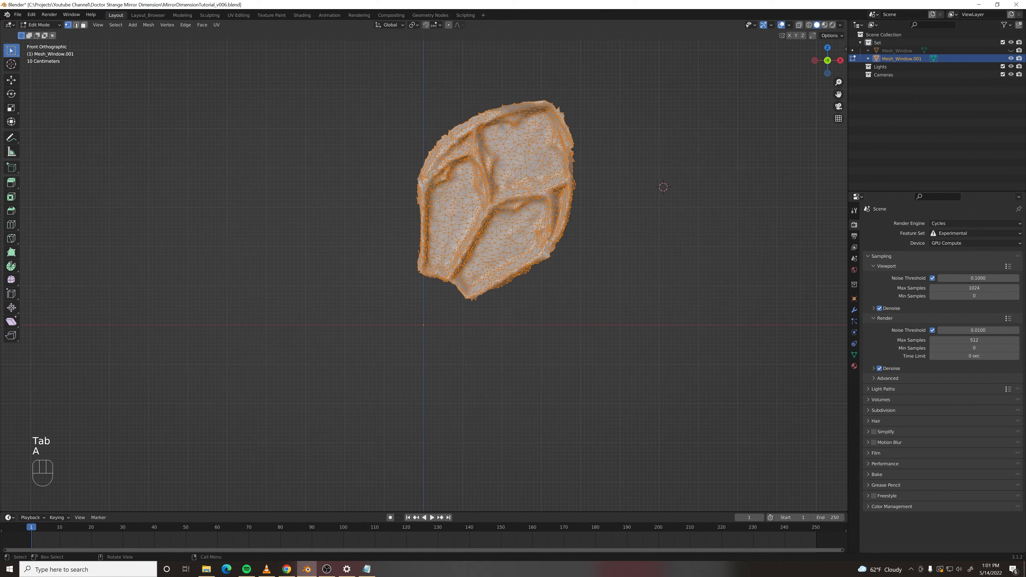
key("g")
left_click(444, 344)
- Rotate the tracery piece's geometry by about -29° in front view until it stands upright, and nudge it onto the vertical axis
scroll(444, 344, "up", 1)
middle_click_drag(444, 344, 448, 311, "shift")
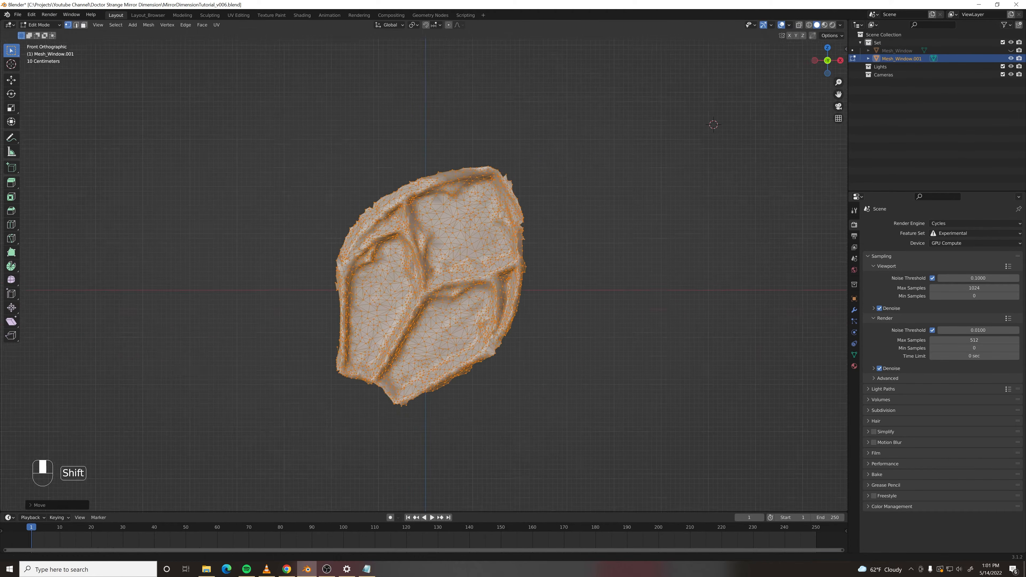
scroll(445, 310, "up", 1)
key("r")
key("shift")
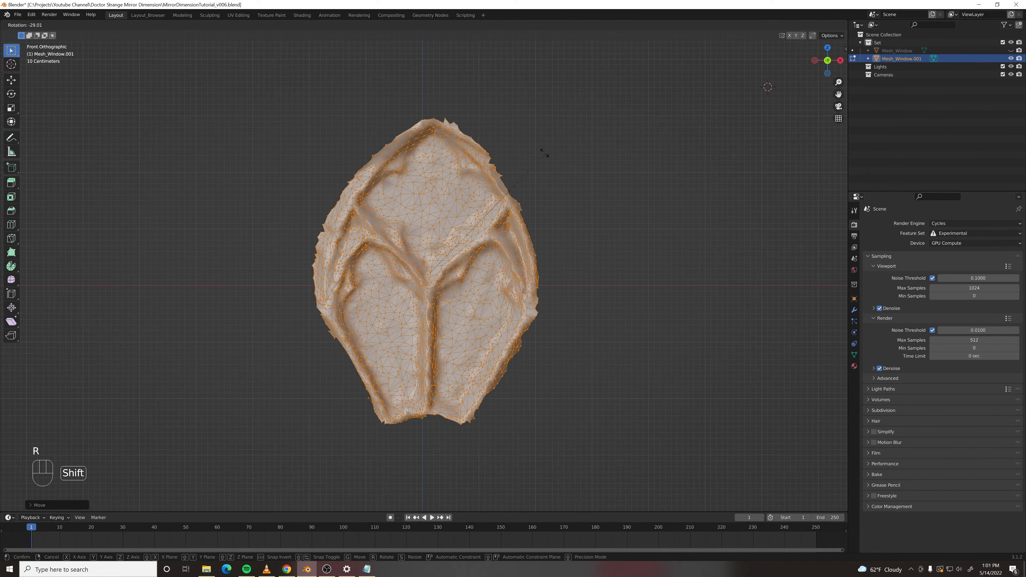
left_click(510, 117)
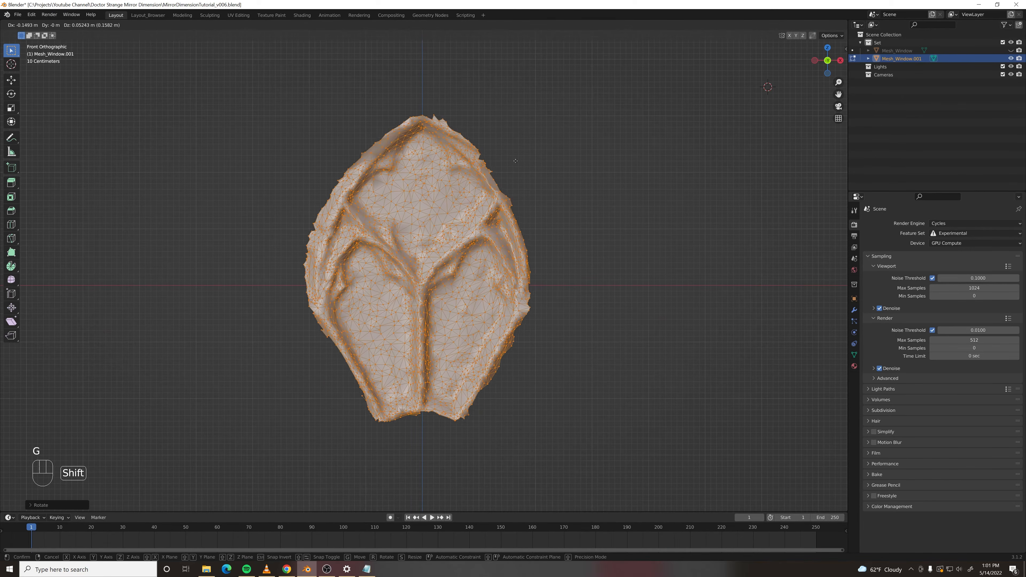
- Rename the separated tracery piece Instance_Center, hide it and show the original window mesh again
key("Tab")
double_click(911, 60)
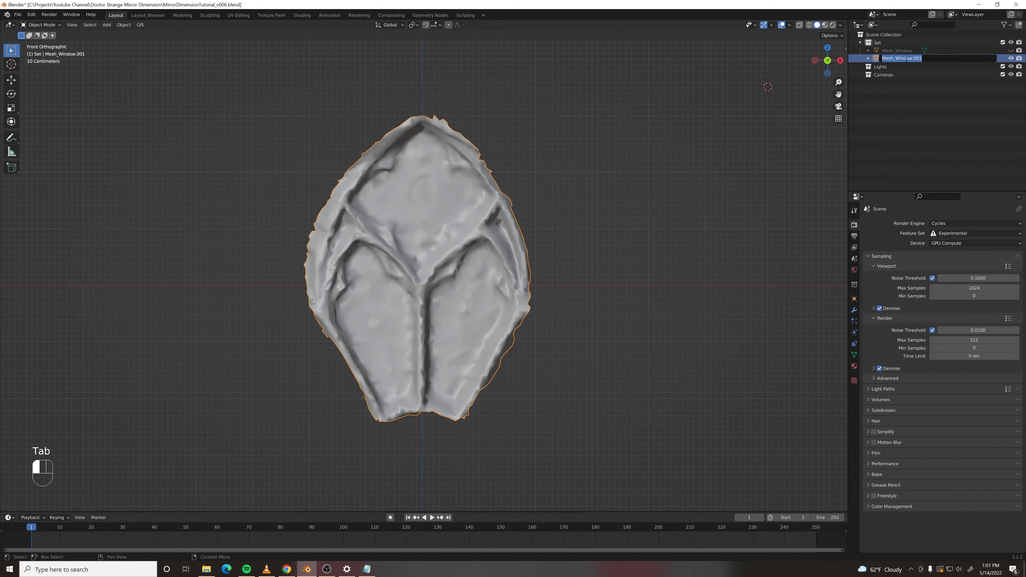
type("Instance_Center")
key("Return")
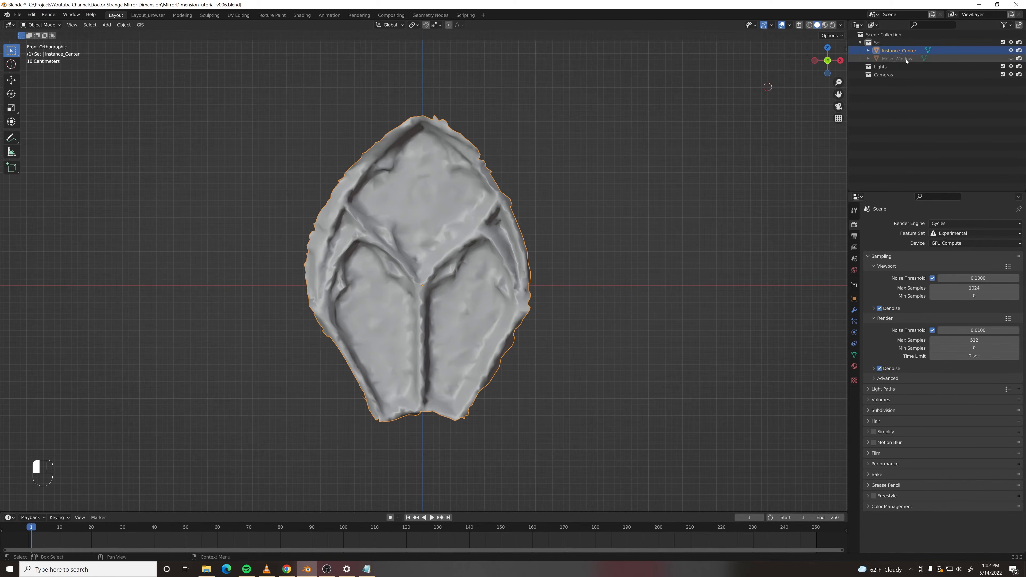
left_click(1011, 50)
left_click(1012, 59)
- Circle-select the triangular tracery section with three lobed openings at the upper tip of the star in the window mesh
scroll(357, 99, "down", 6)
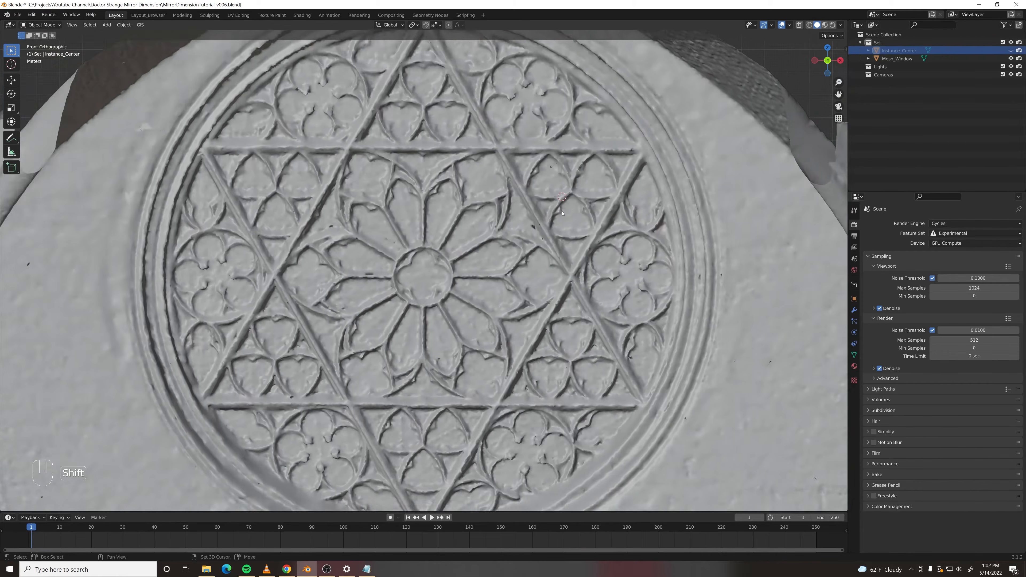
scroll(358, 99, "up", 1)
middle_click_drag(357, 99, 395, 180, "shift")
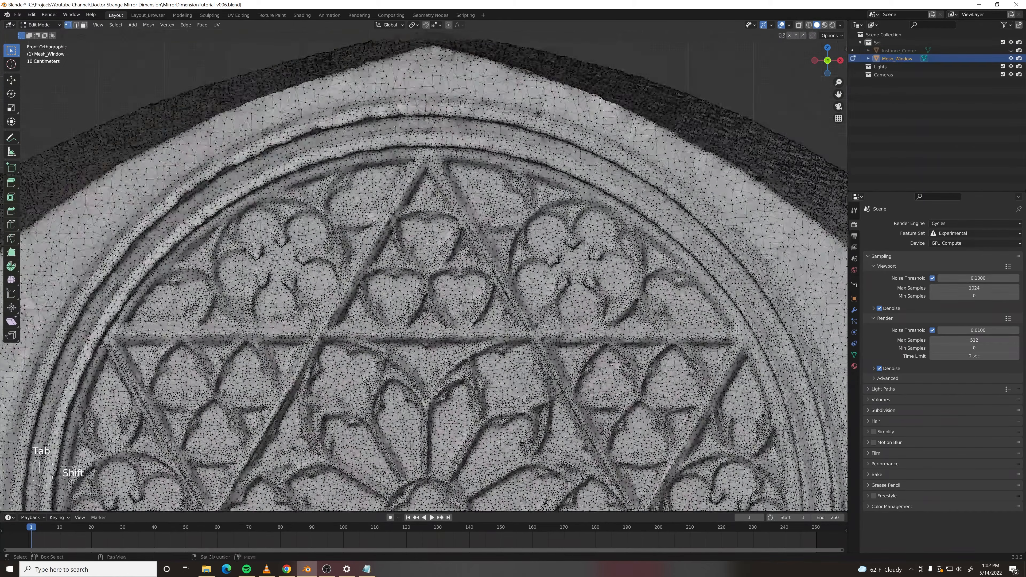
scroll(424, 162, "up", 3)
key("c")
mouse_move(436, 112)
left_mouse_down()
mouse_move(278, 374)
mouse_move(534, 390)
mouse_move(521, 320)
mouse_move(457, 256)
left_mouse_up()
key("Escape")
- Duplicate the selected triangular section in place and separate the copy into its own object
key("shift+d")
key("Escape")
key("p")
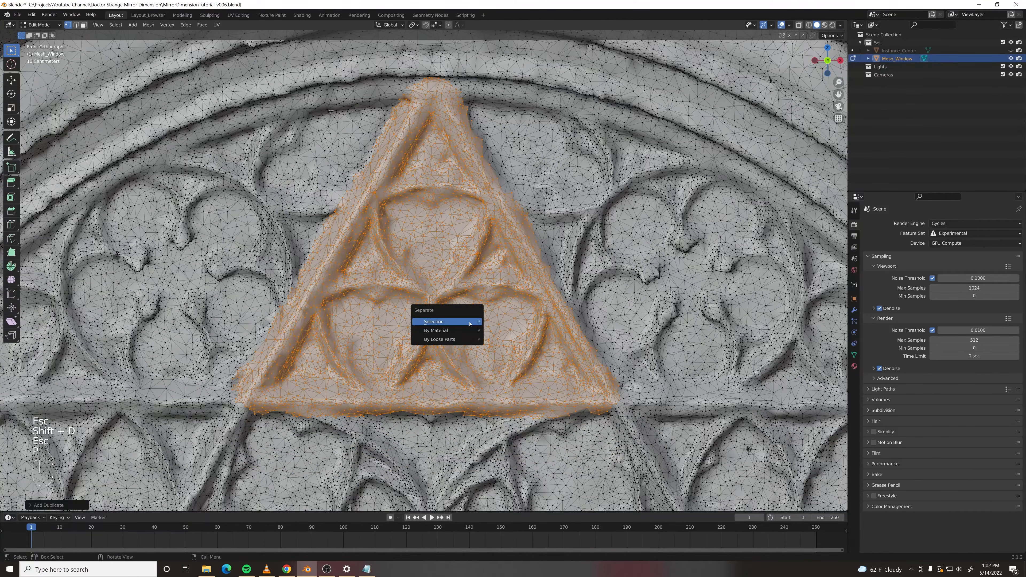
left_click(470, 323)
scroll(485, 303, "down", 1)
key("Tab")
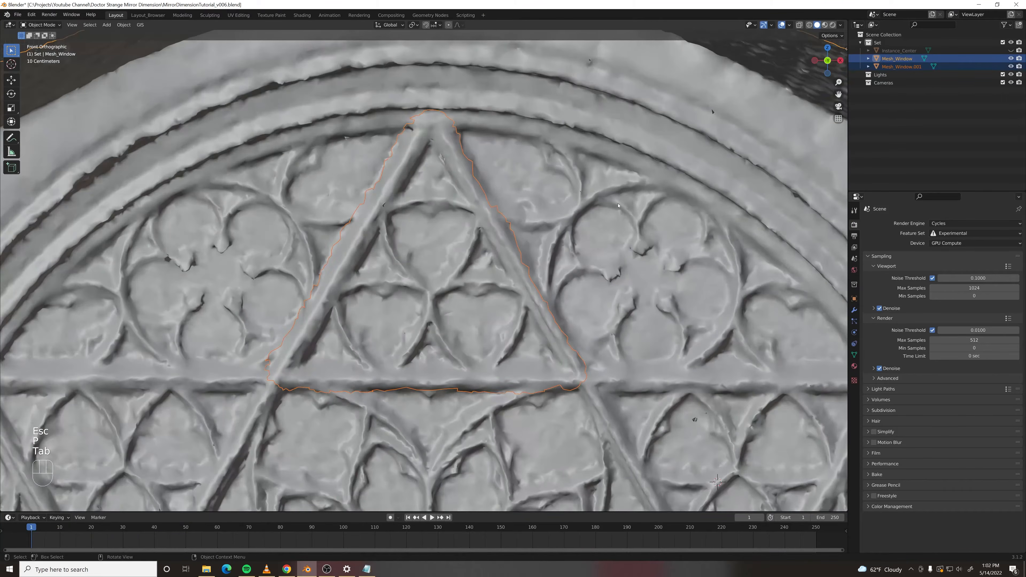
- Hide the original window mesh and select the separated triangle piece
key("h")
scroll(574, 275, "down", 4)
left_click(488, 324)
middle_click_drag(488, 325, 523, 201, "shift")
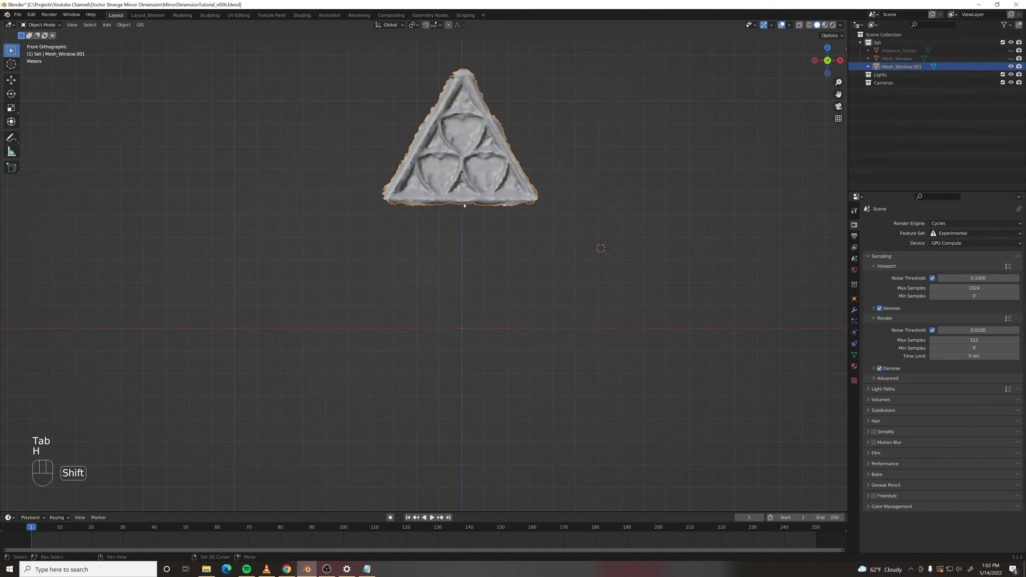
- Move all of the triangle piece's geometry down onto the world origin in front view
key("Tab")
key("a")
key("g")
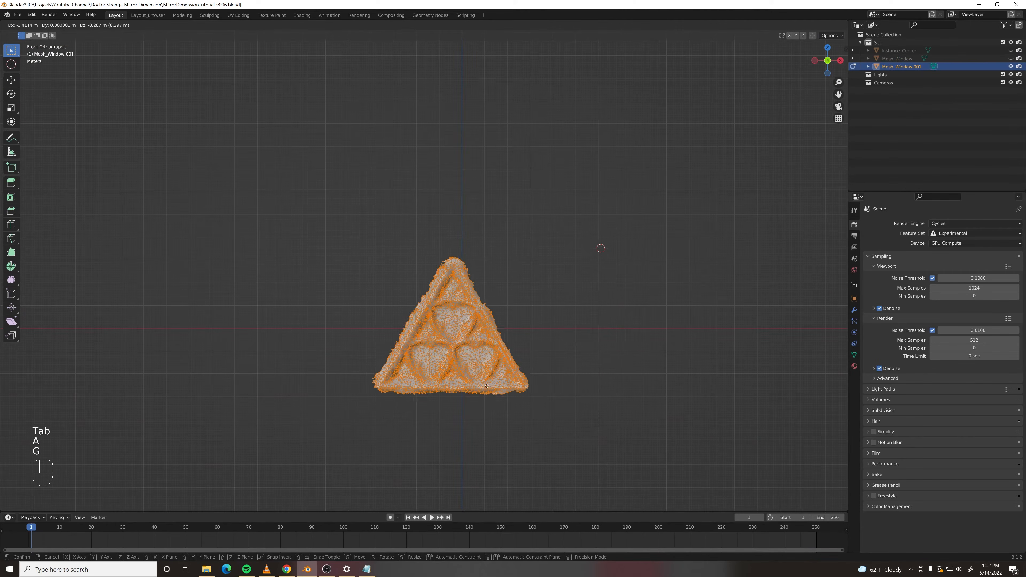
left_click(566, 175)
key("Tab")
scroll(508, 341, "up", 3)
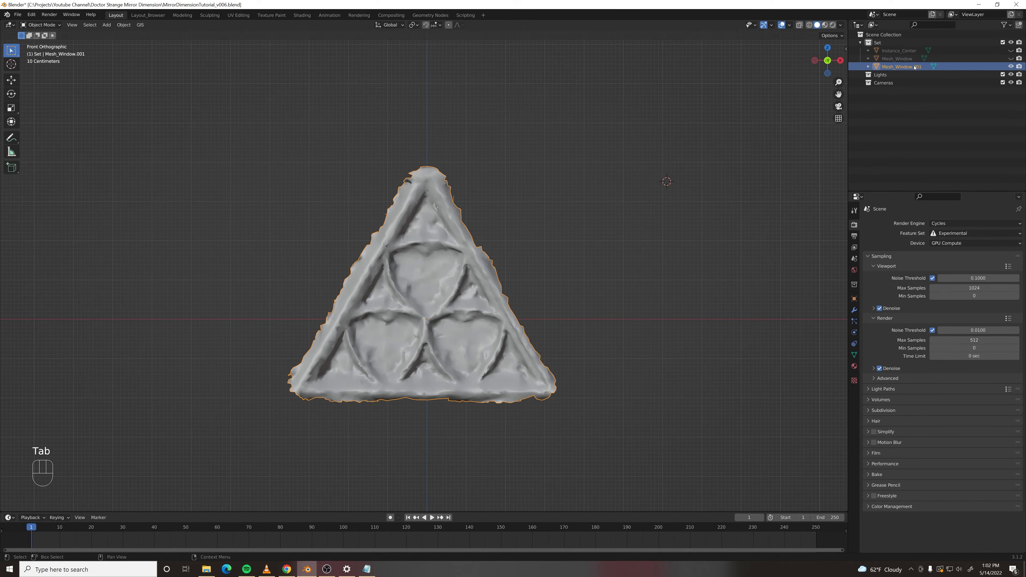
- Rename the triangle piece Instance_Triangle
double_click(914, 66)
type("Instance_Triangle")
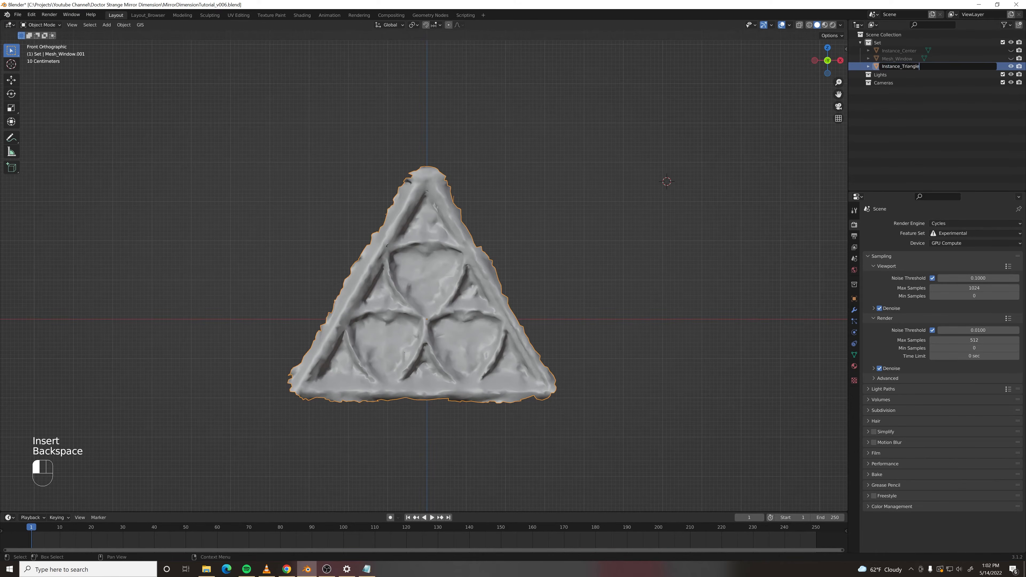
key("Return")
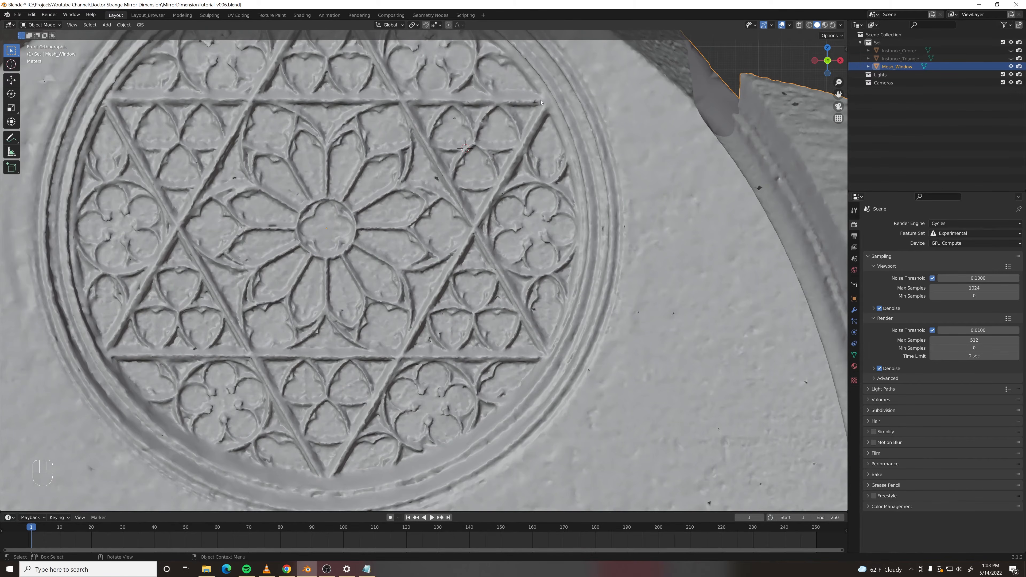
- Circle-select the curved edge section around the five-lobed circle on the window's right rim, between the star's two right-hand tips
scroll(496, 304, "up", 3)
key("Tab")
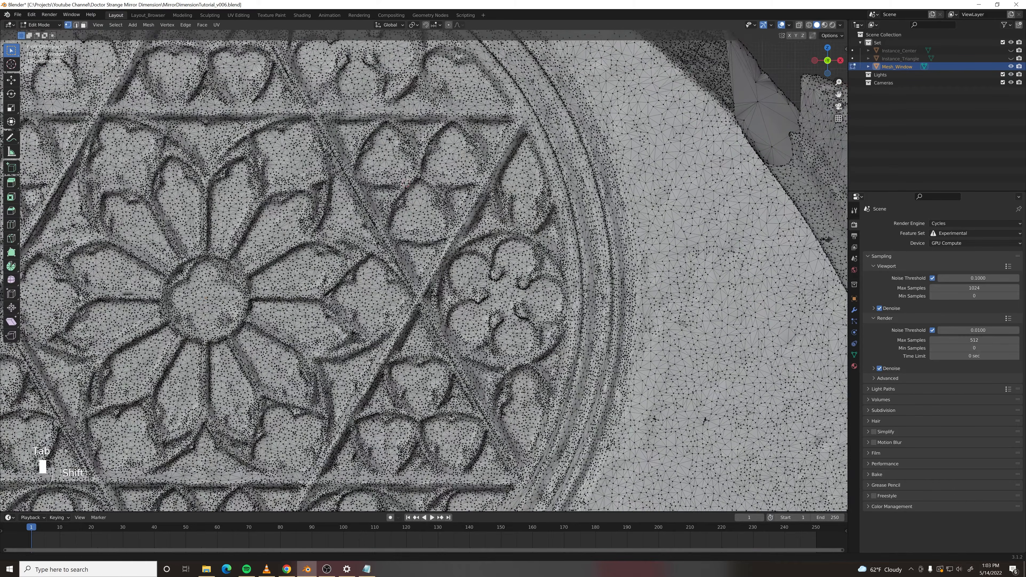
scroll(496, 304, "up", 4)
key("c")
mouse_move(487, 245)
left_mouse_down()
mouse_move(464, 133)
mouse_move(412, 275)
mouse_move(525, 173)
mouse_move(513, 449)
mouse_move(481, 433)
mouse_move(529, 97)
mouse_move(477, 116)
left_mouse_up()
key("Escape")
scroll(476, 117, "down", 3)
middle_click_drag(364, 243, 489, 302)
scroll(420, 264, "up", 2)
key("z")
left_click(360, 264)
key("KP_Decimal")
- Duplicate the selected edge section in place and separate the copy into its own object
key("shift+d")
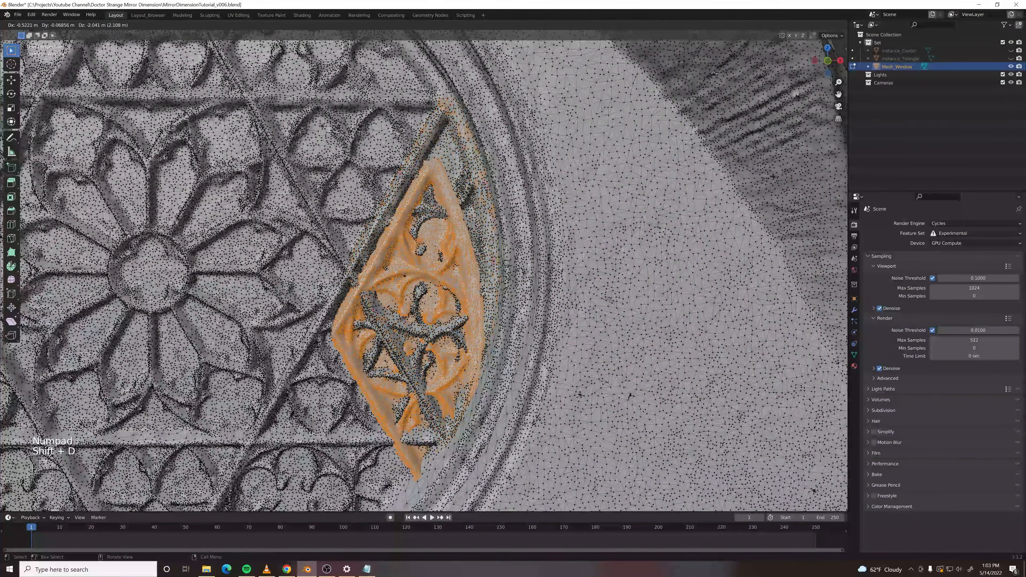
key("Escape")
key("p")
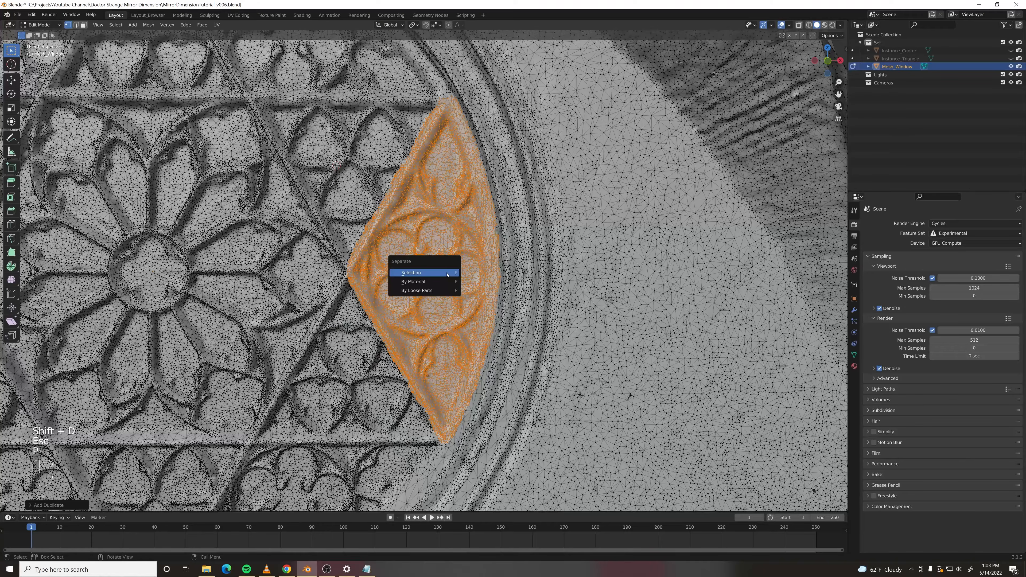
left_click(448, 274)
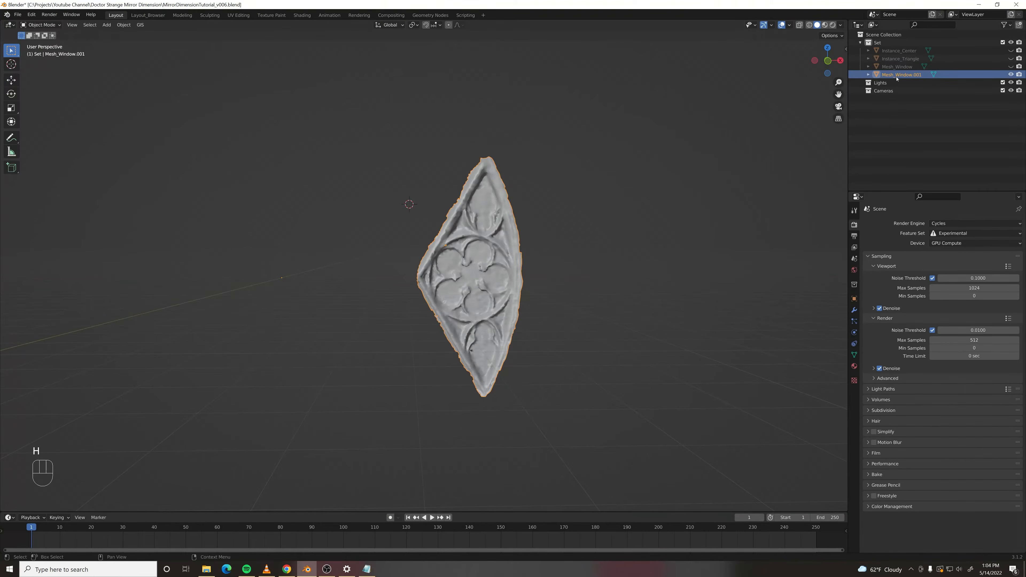
- Rename the separated edge piece Instance_Edge
double_click(897, 74)
type("Instance_Edge")
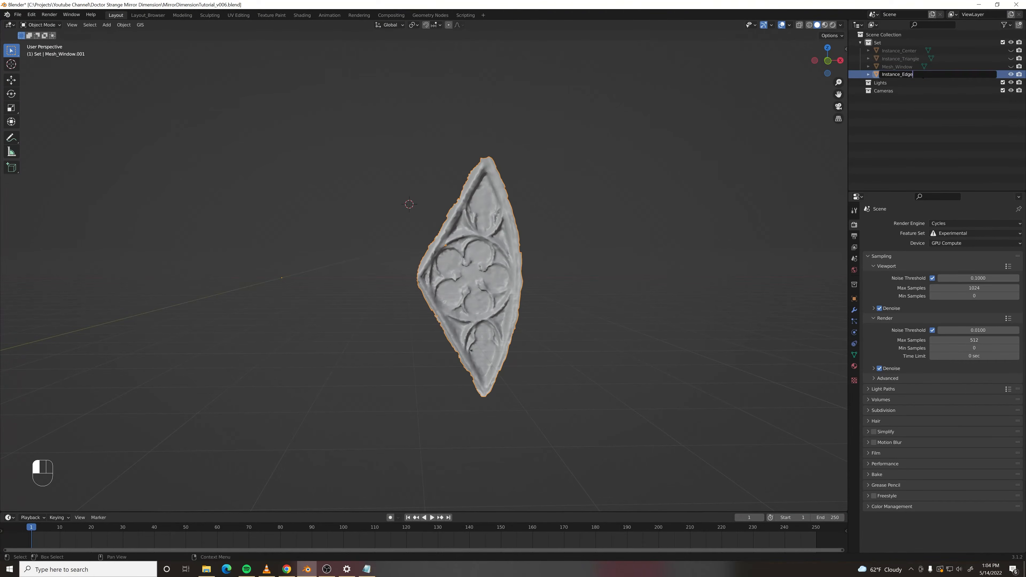
key("Return")
- Move all of the edge piece's geometry onto the world origin in front view
key("KP_1")
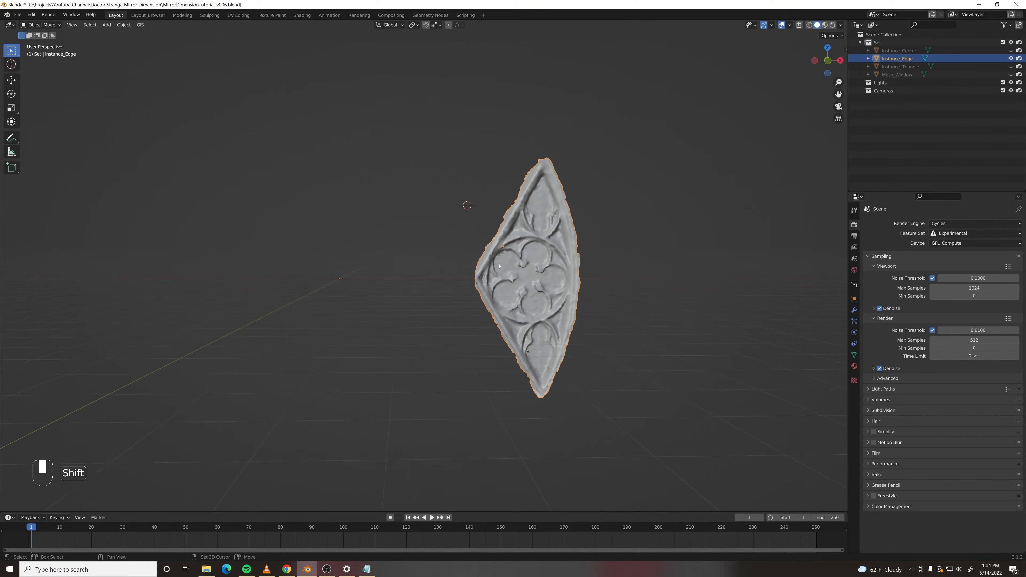
key("Tab")
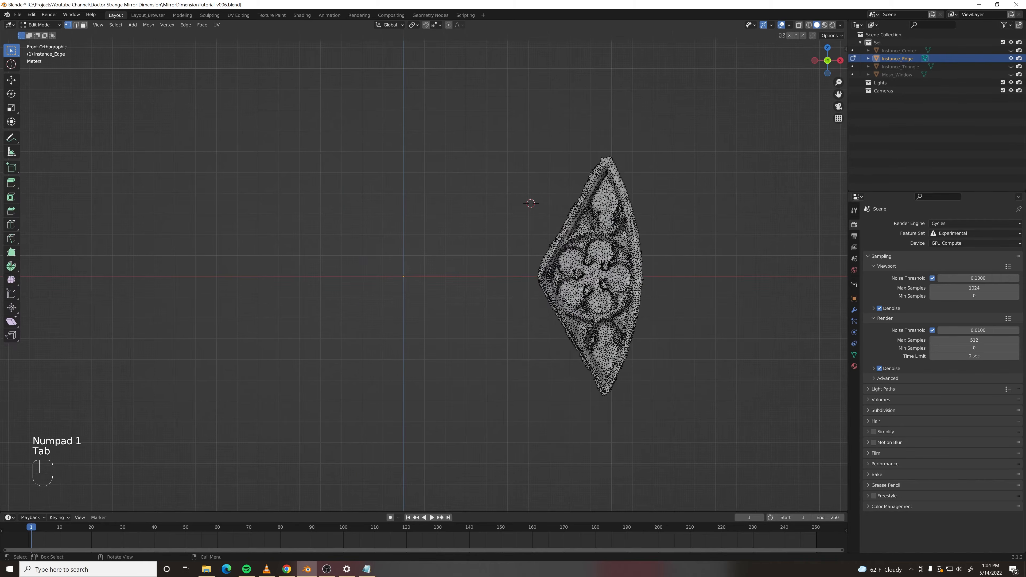
key("a")
key("g")
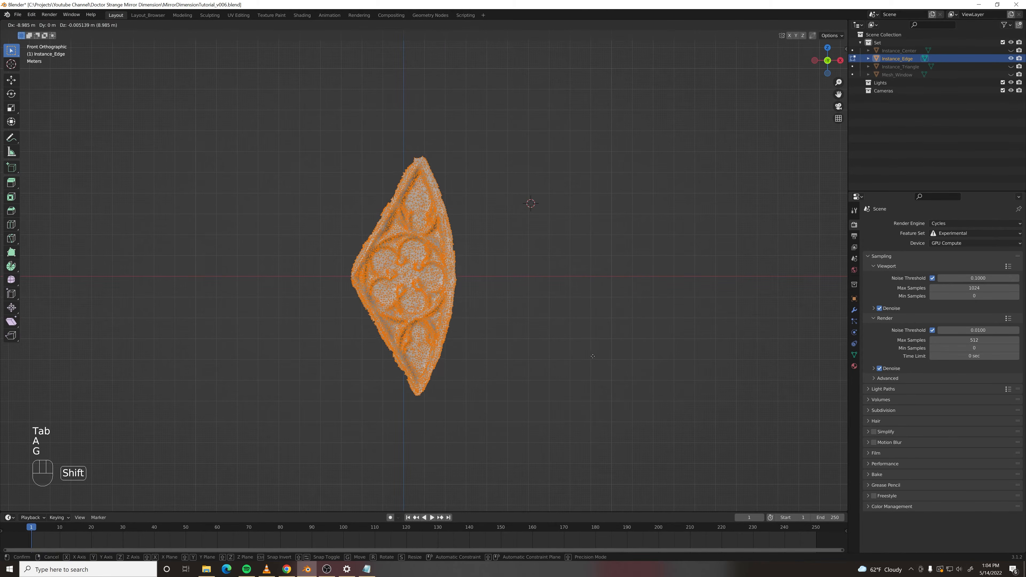
left_click(413, 284)
scroll(414, 284, "up", 3)
middle_click_drag(414, 285, 439, 274, "shift")
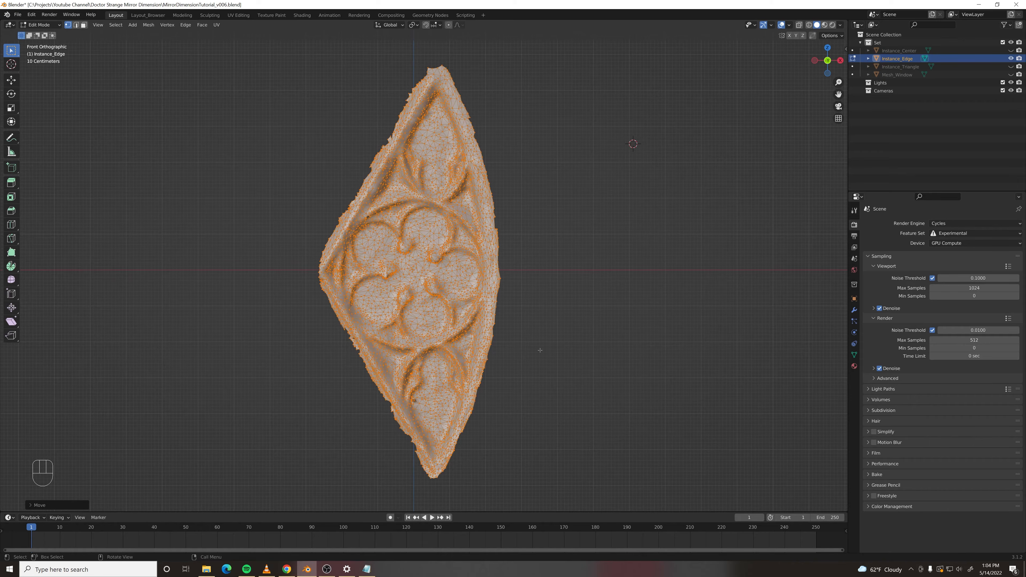
- Rotate the edge piece's geometry by -90° about the global Y axis
key("r")
key("y")
key("KP_Subtract")
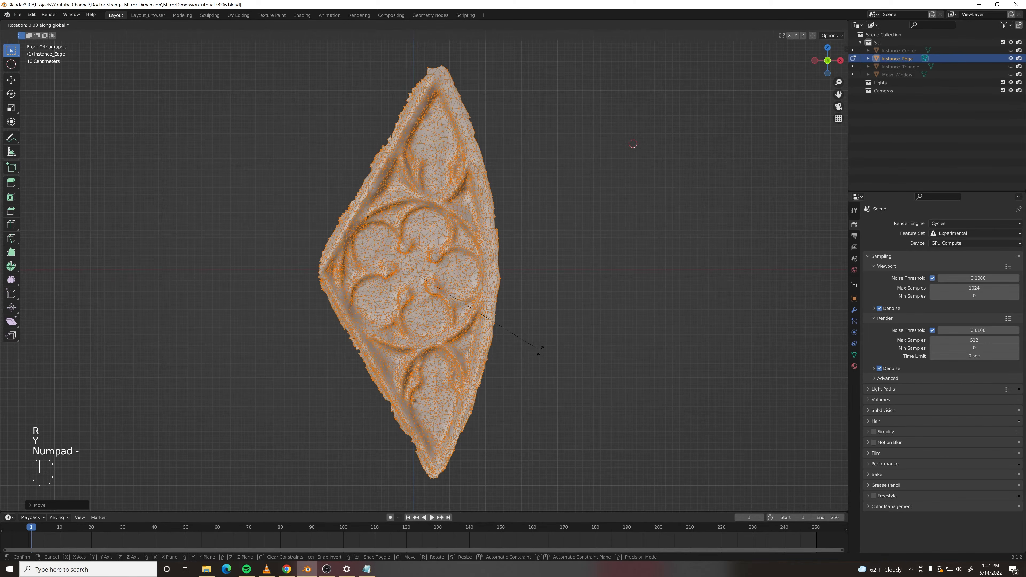
key("KP_9")
key("KP_0")
key("Return")
scroll(525, 334, "up", 1)
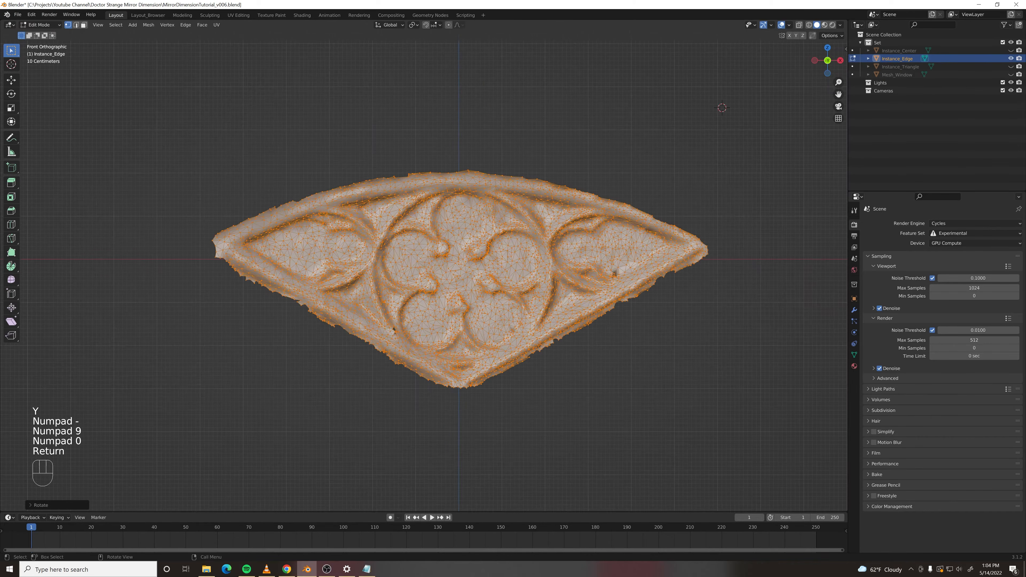
- Nudge the edge piece's geometry up by about 0.28 m to centre it on the origin, and save the file
key("g")
key("shift")
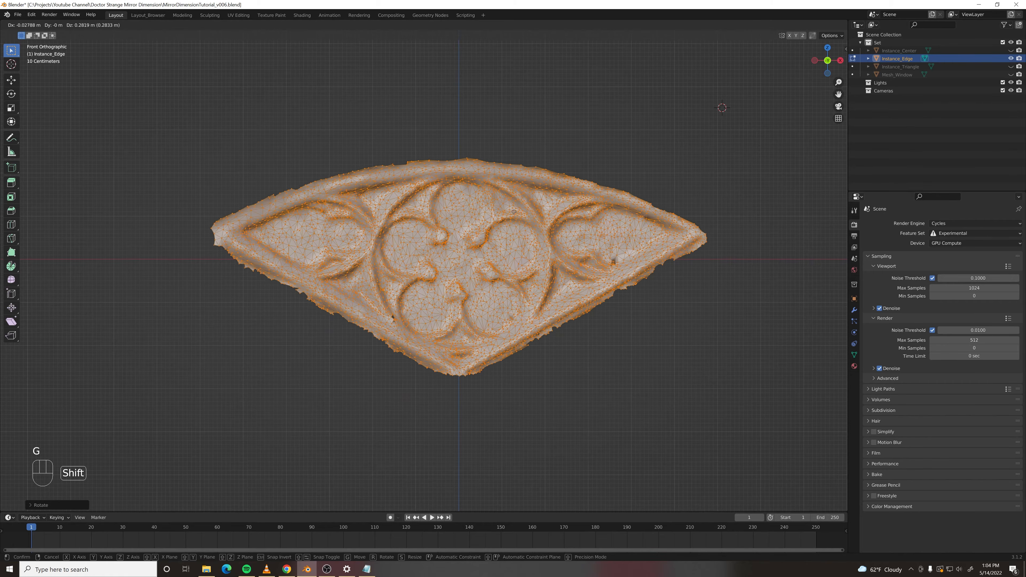
left_click(528, 207)
key("Tab")
scroll(644, 229, "down", 3)
key("ctrl+s")
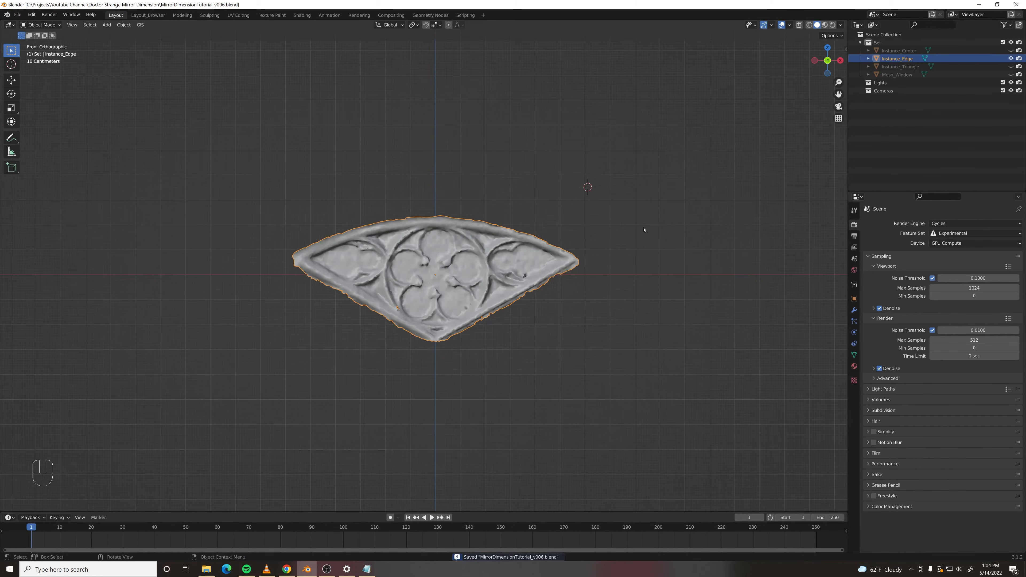
- Circle-select the round five-lobed medallion in the middle of the edge piece, using wireframe shading to include all of its geometry
scroll(428, 283, "up", 3)
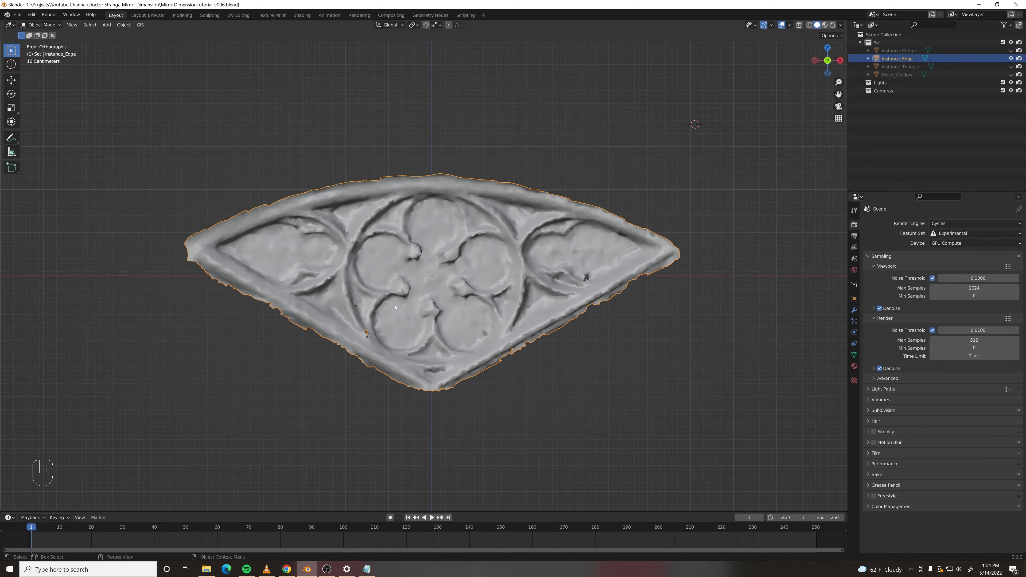
key("Tab")
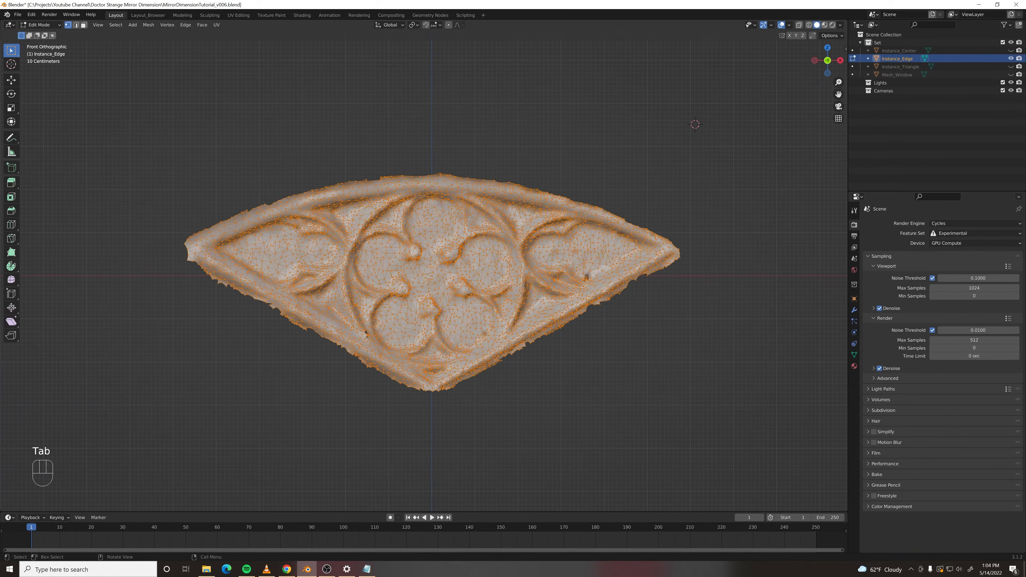
key("a")
key("a")
key("c")
mouse_move(424, 269)
left_mouse_down()
mouse_move(439, 290)
mouse_move(450, 276)
left_mouse_up()
key("Escape")
key("z")
left_click(376, 298)
key("c")
key("Escape")
key("z")
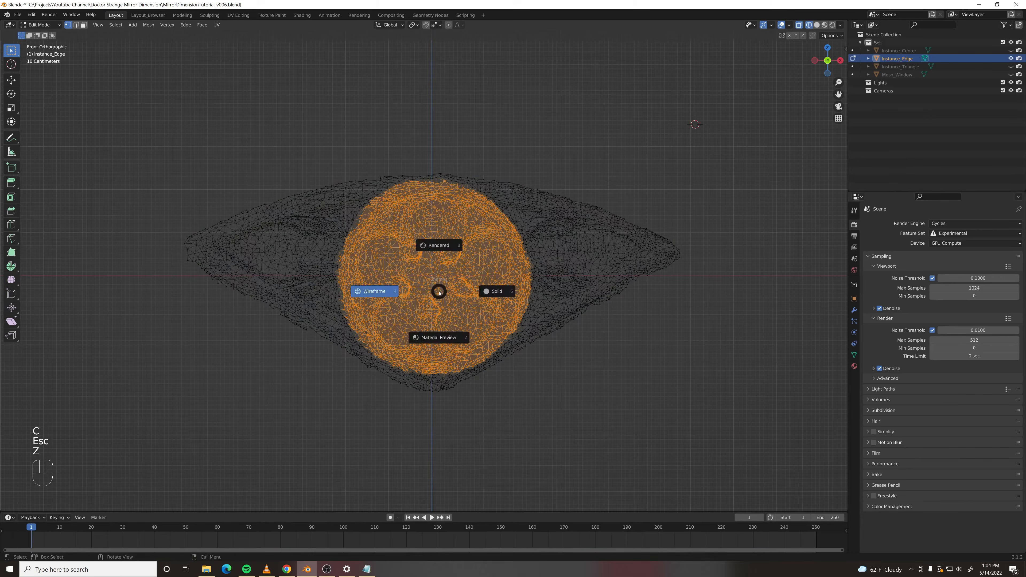
left_click(484, 291)
- Separate the selected round medallion into its own object and select that object
key("p")
left_click(485, 291)
key("Tab")
left_click(484, 289)
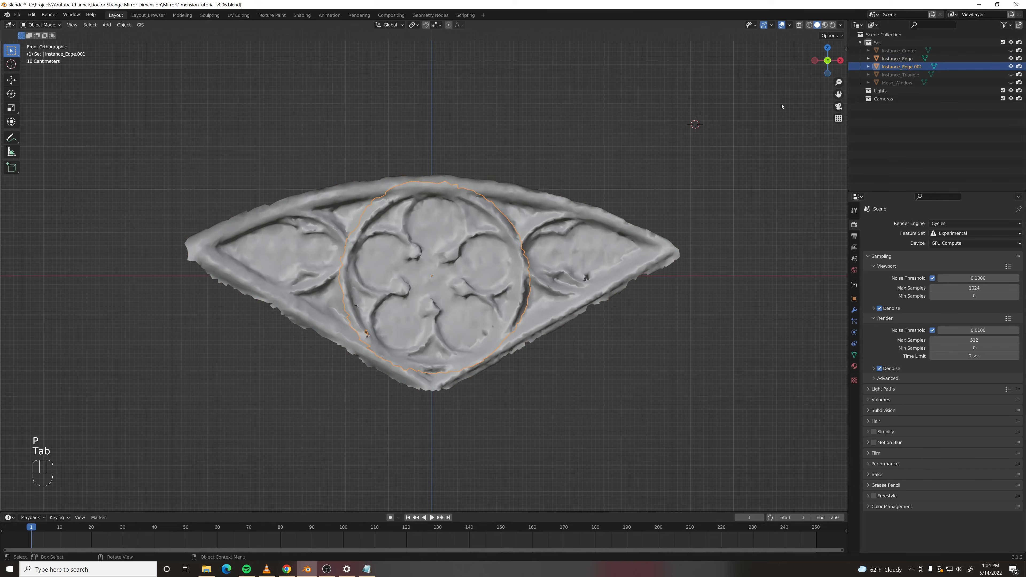
- Rename the separated round medallion Instance_Circle
double_click(913, 68)
left_click(931, 66)
key("BackSpace")
key("BackSpace")
key("BackSpace")
key("BackSpace")
key("BackSpace")
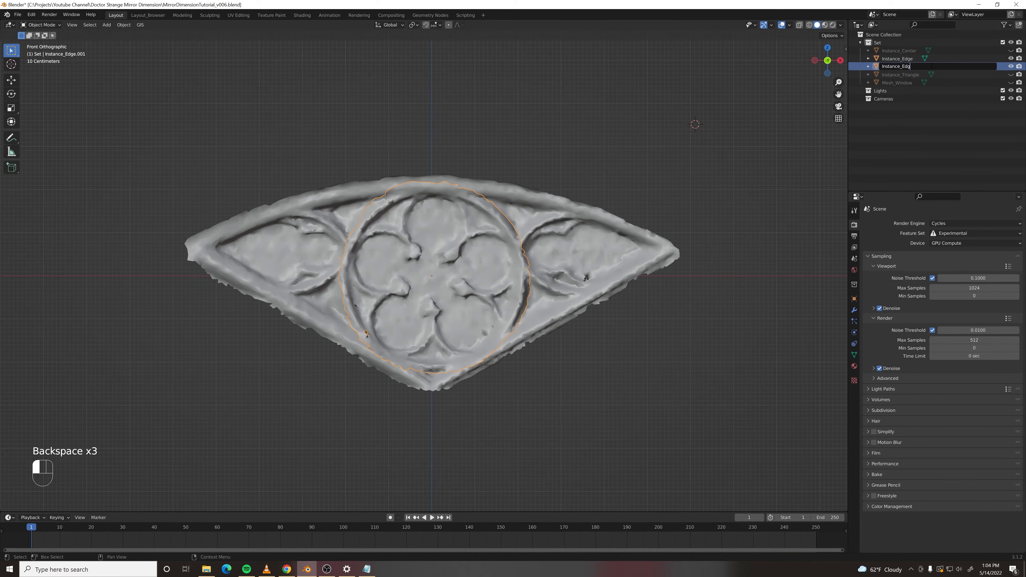
key("BackSpace")
key("BackSpace")
key("BackSpace")
type("Circle")
key("Return")
middle_click_drag(491, 211, 525, 215, "shift")
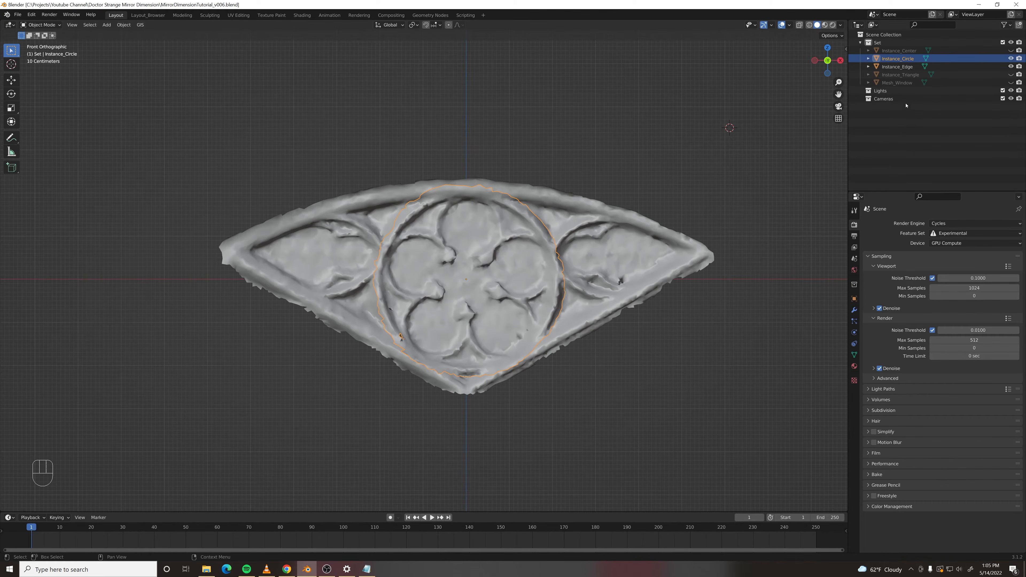
- Switch to the Geometry Nodes workspace and add a cube to the scene
left_click(428, 15)
key("shift+a")
left_click(630, 243)
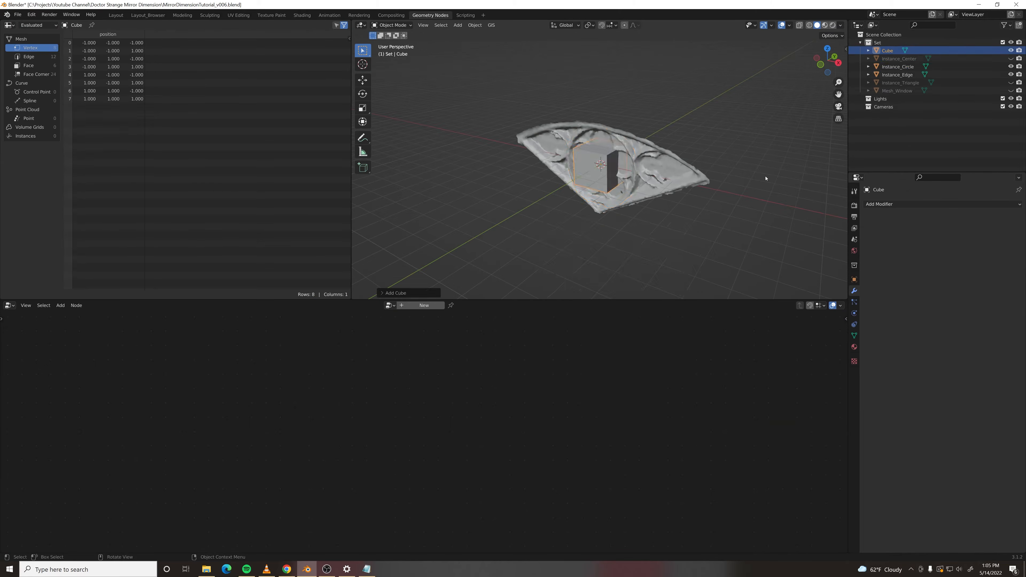
- Rename the cube GeometryNodes_Fractal
double_click(887, 51)
type("GeometryNodes_Fractal")
key("Return")
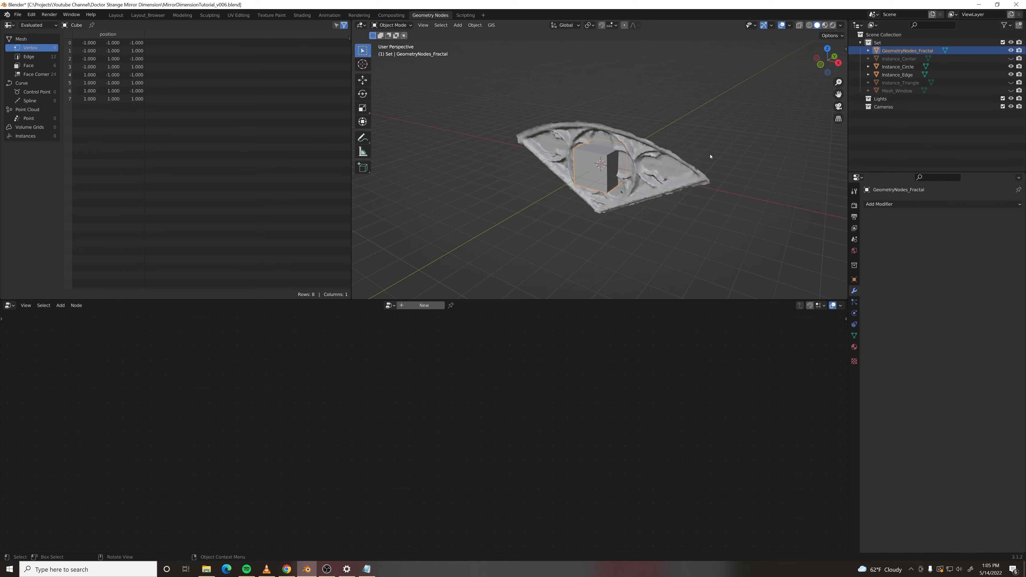
- Create a new geometry node tree on GeometryNodes_Fractal, pin it in the node editor, and delete its Group Input node
left_click(443, 306)
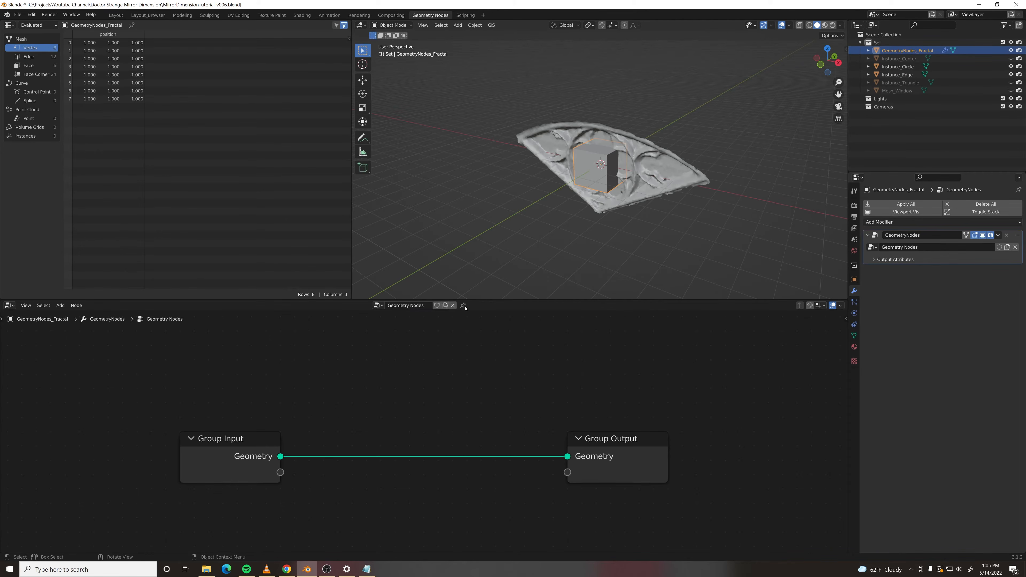
left_click(464, 306)
scroll(363, 394, "down", 1)
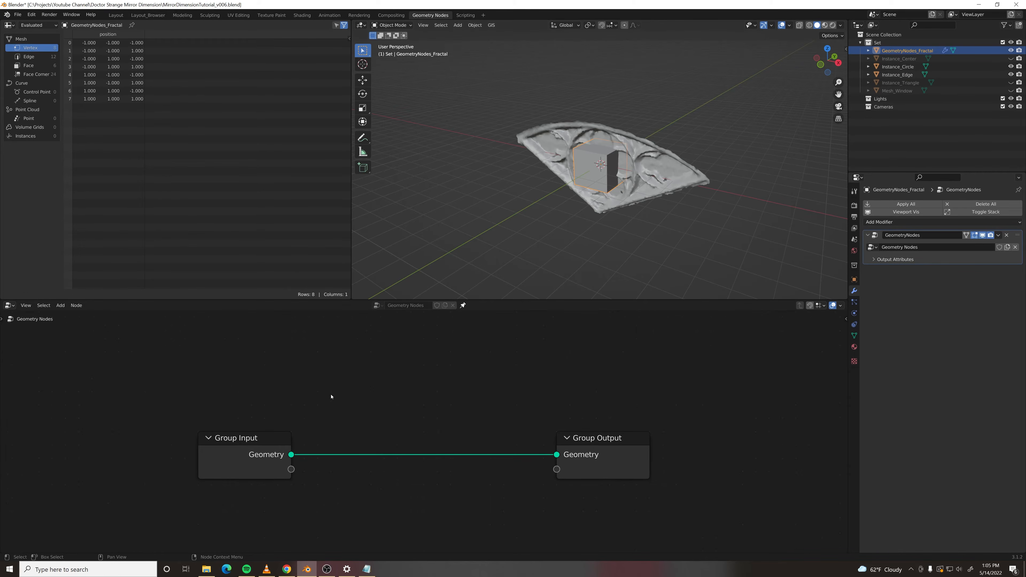
left_click(240, 446)
key("x")
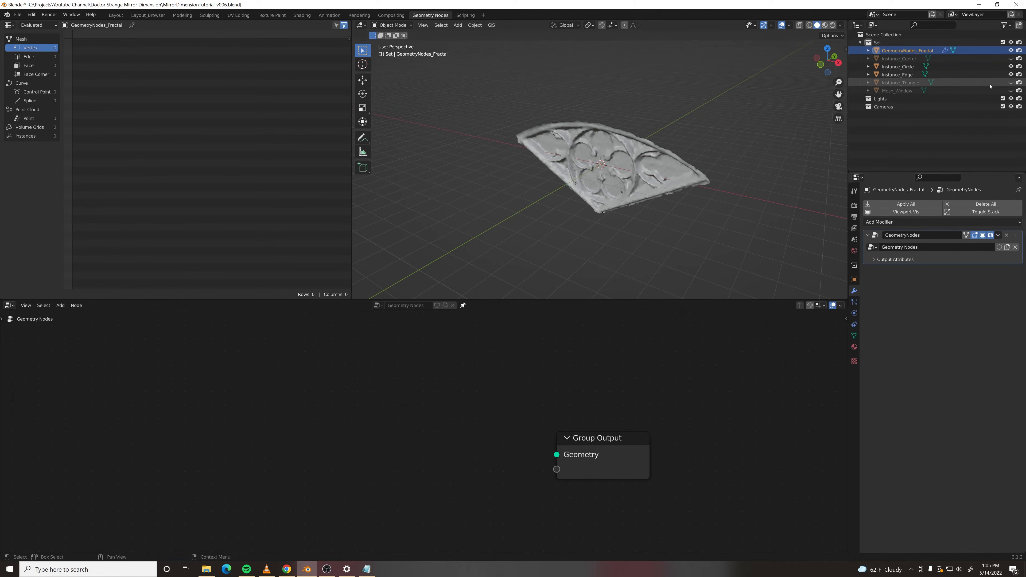
- Hide Instance_Edge and Instance_Circle, and show Mesh_Window in front view as the reference
left_click(1011, 75)
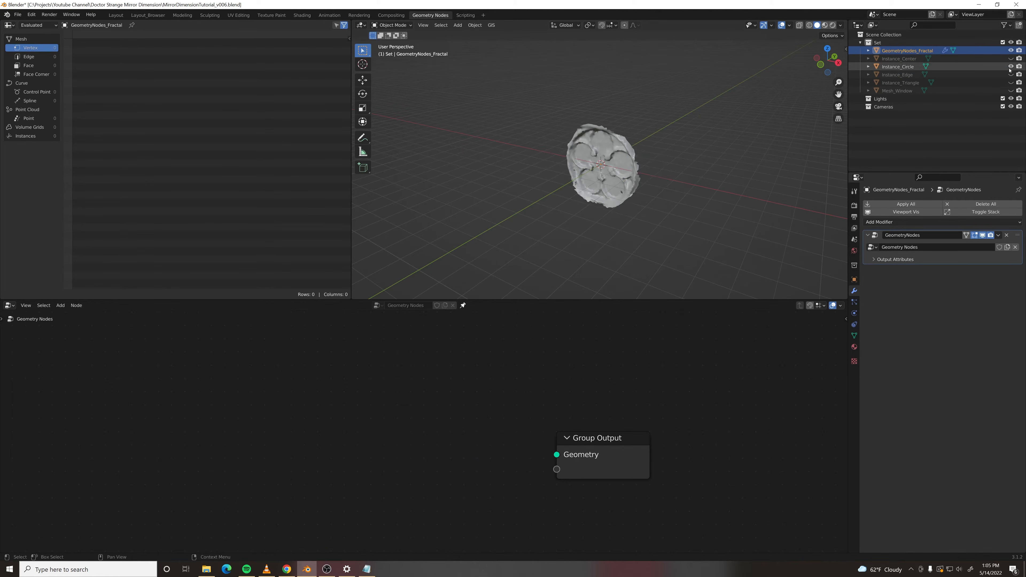
left_click(1010, 91)
scroll(654, 194, "down", 4)
middle_click_drag(654, 194, 690, 186)
key("KP_1")
scroll(686, 190, "up", 4)
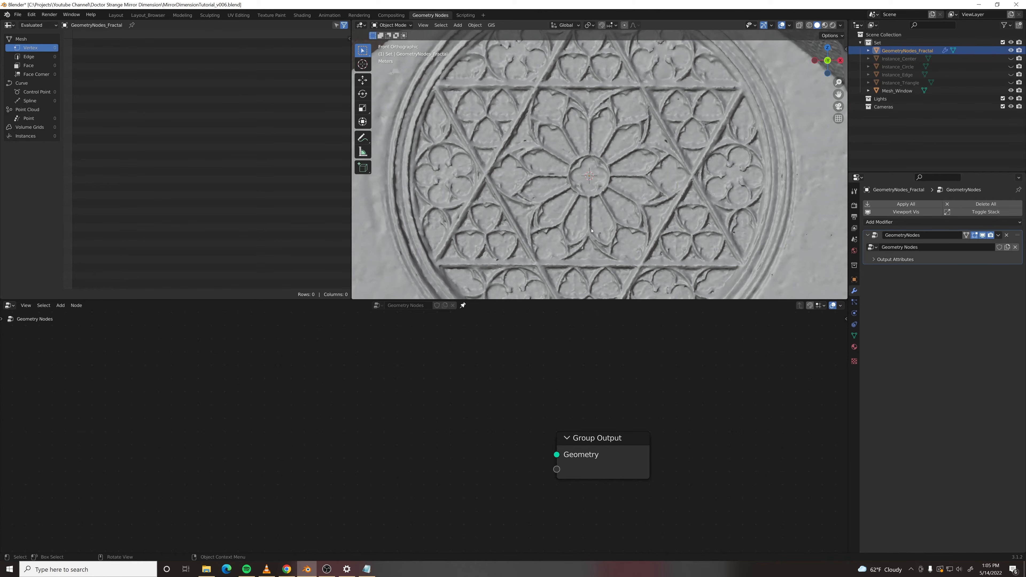
- Add a Mesh Circle node and connect its mesh to the Group Output geometry
middle_click_drag(334, 391, 438, 381)
key("F3")
type("mesh c")
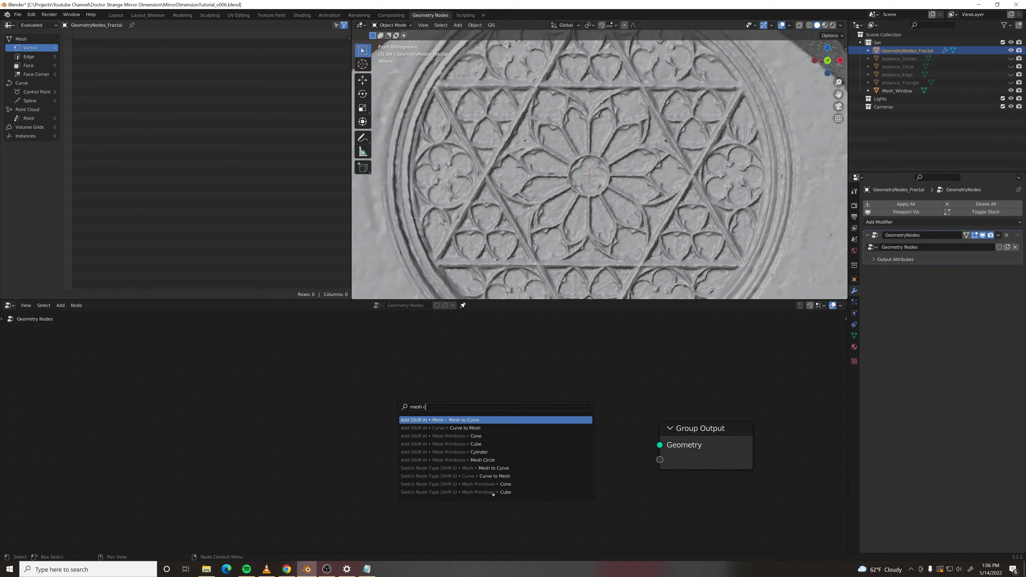
key("Return")
left_click(306, 402)
left_click_drag(398, 424, 656, 445)
scroll(545, 430, "down", 3)
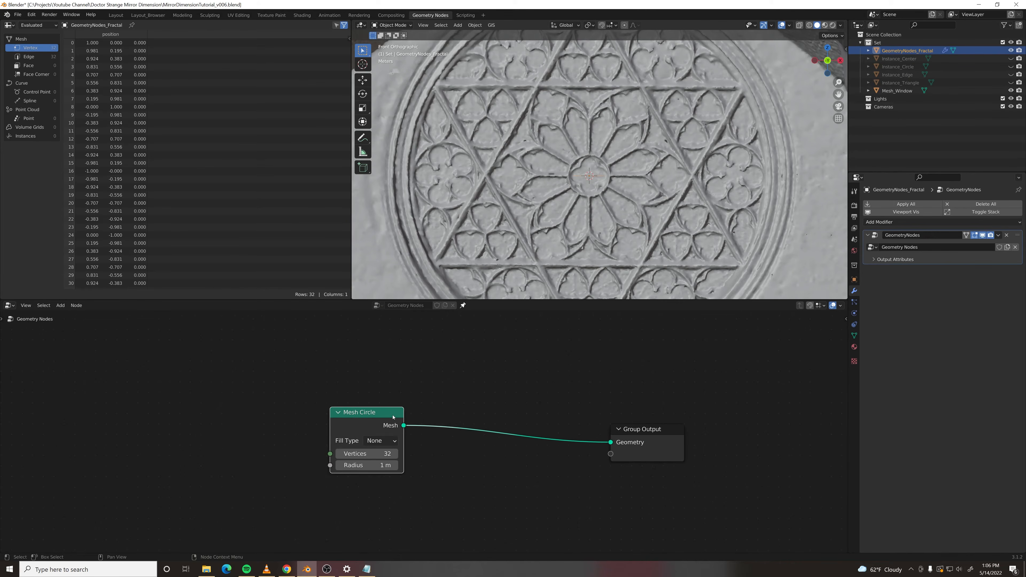
left_click_drag(394, 417, 262, 417)
- Insert a Transform node between Mesh Circle and Group Output and set its X rotation to 90°
left_click(397, 381)
middle_click_drag(398, 382, 502, 366)
key("F3")
type("transform")
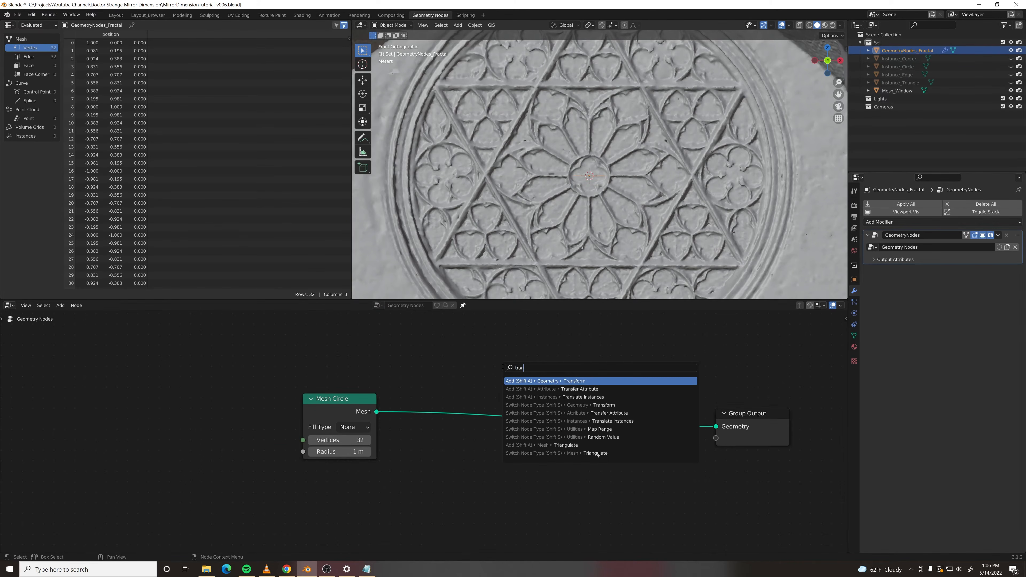
key("Return")
left_click(460, 366)
left_click(511, 458)
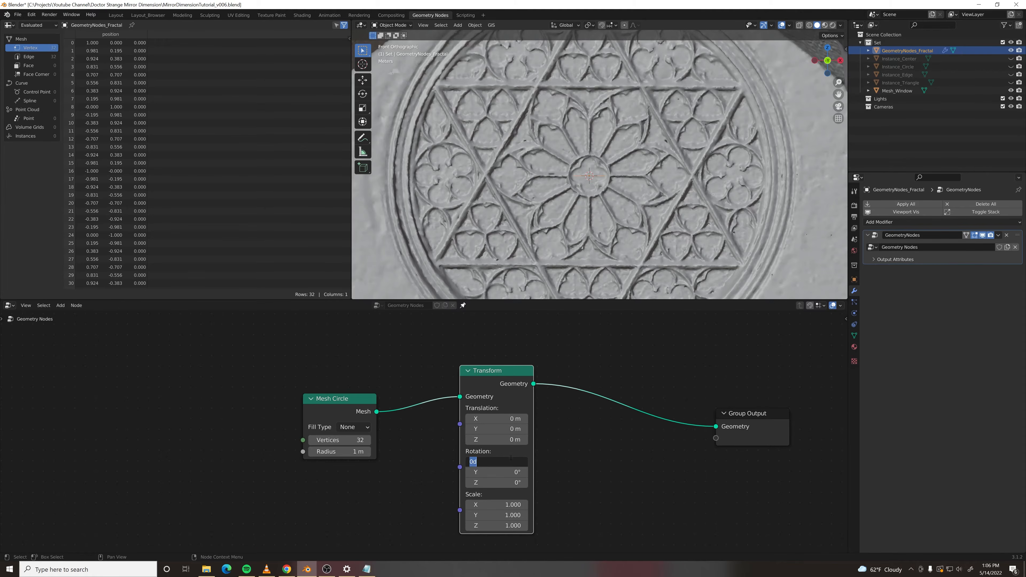
type("90")
key("Return")
key("backslash")
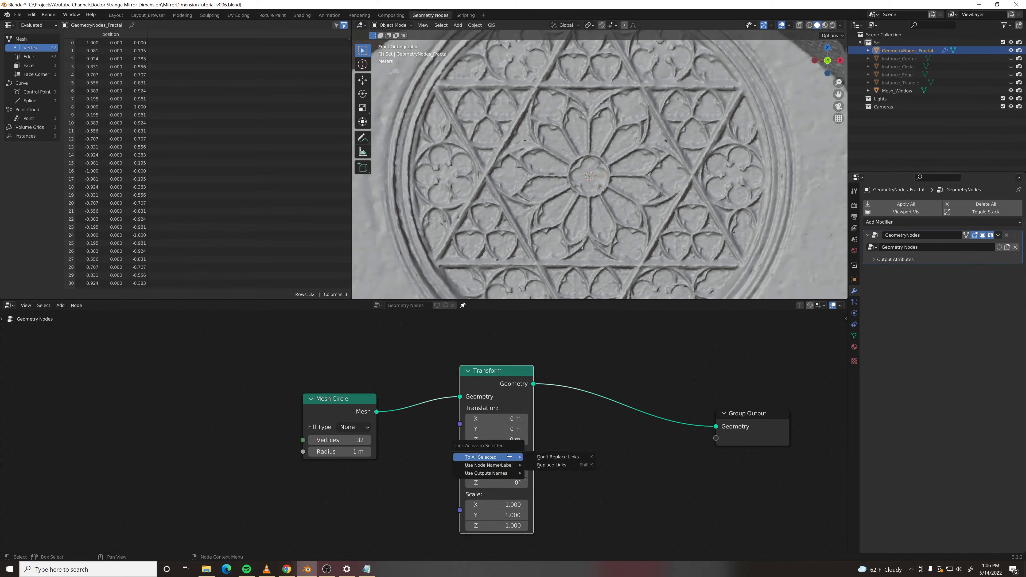
- Set the Mesh Circle radius to 3.58 m and move the Group Output node farther away to make room
left_click_drag(346, 450, 352, 450)
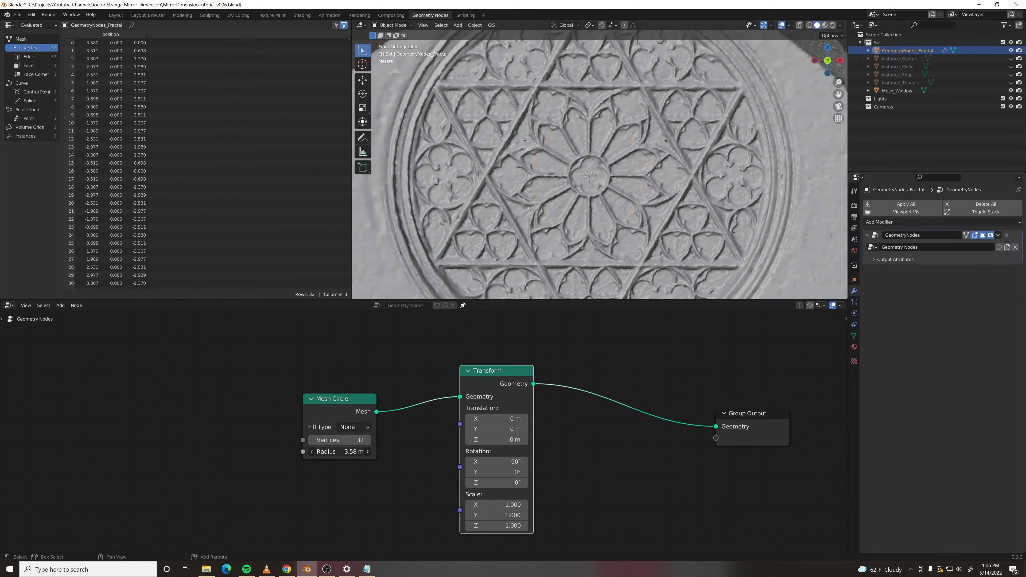
left_click_drag(346, 452, 590, 451)
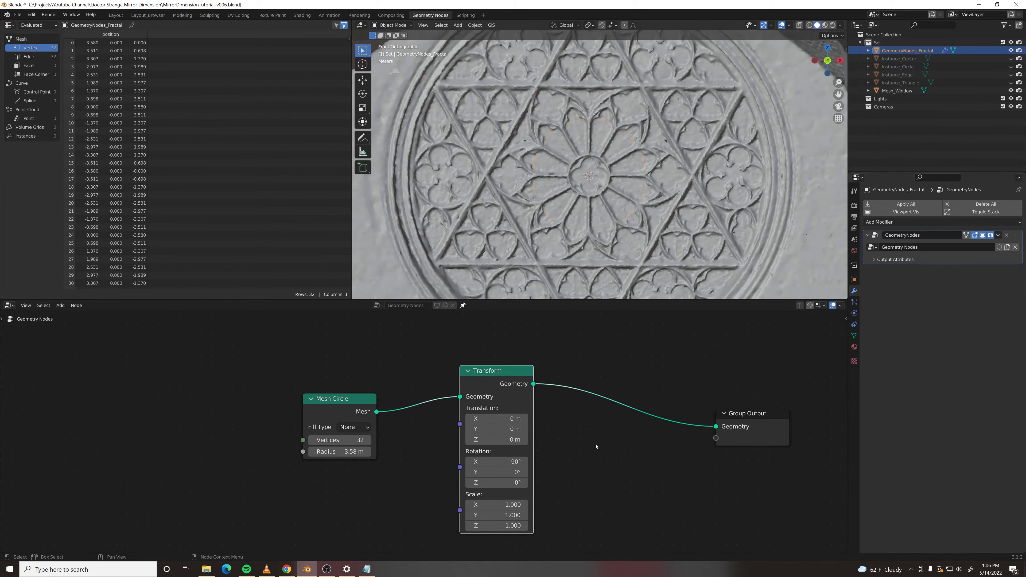
scroll(596, 446, "down", 3)
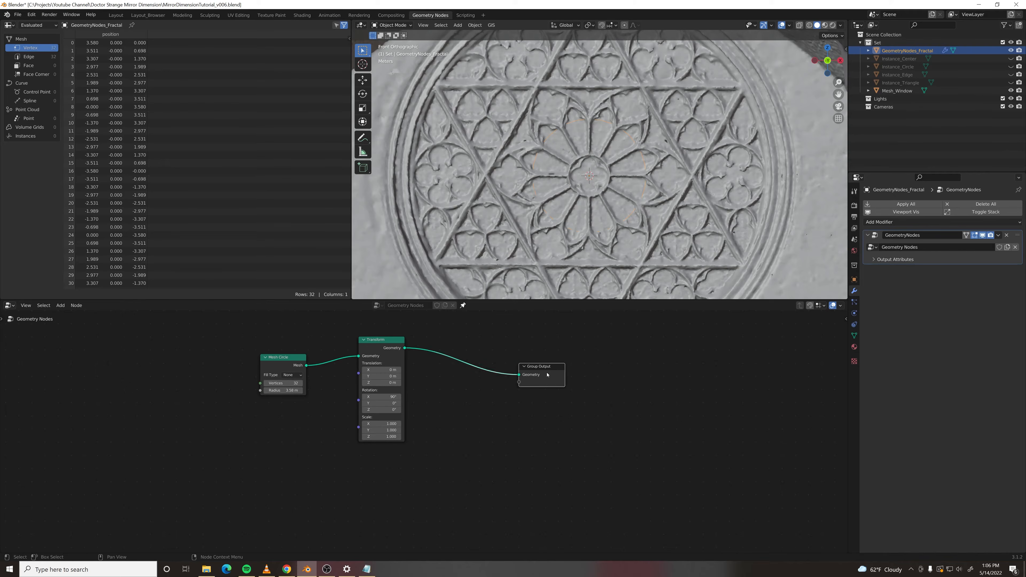
left_click_drag(547, 374, 793, 388)
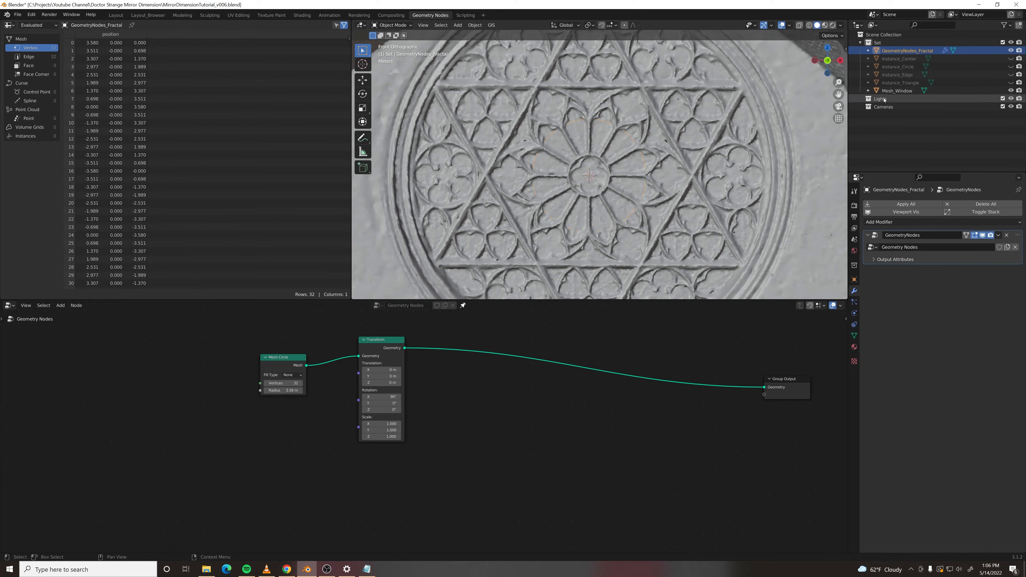
- Bring Instance_Center into the node tree as an Object Info node below Transform and set it to Relative
left_click_drag(899, 58, 369, 490)
middle_click_drag(422, 524, 407, 499)
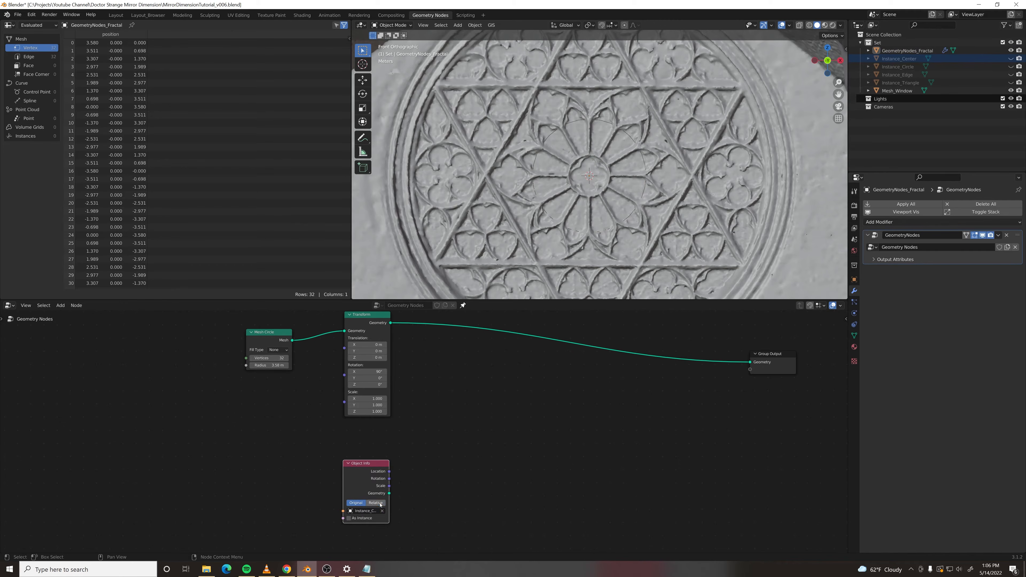
left_click(512, 403)
- Insert an Instance on Points node after Transform and connect the Object Info geometry to its Instance input
key("F3")
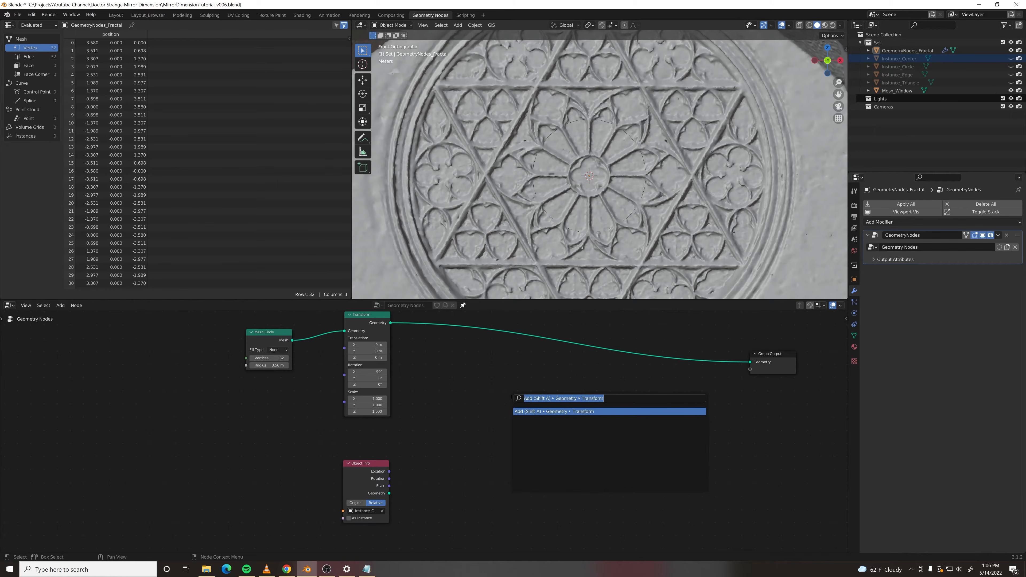
type("instance on p")
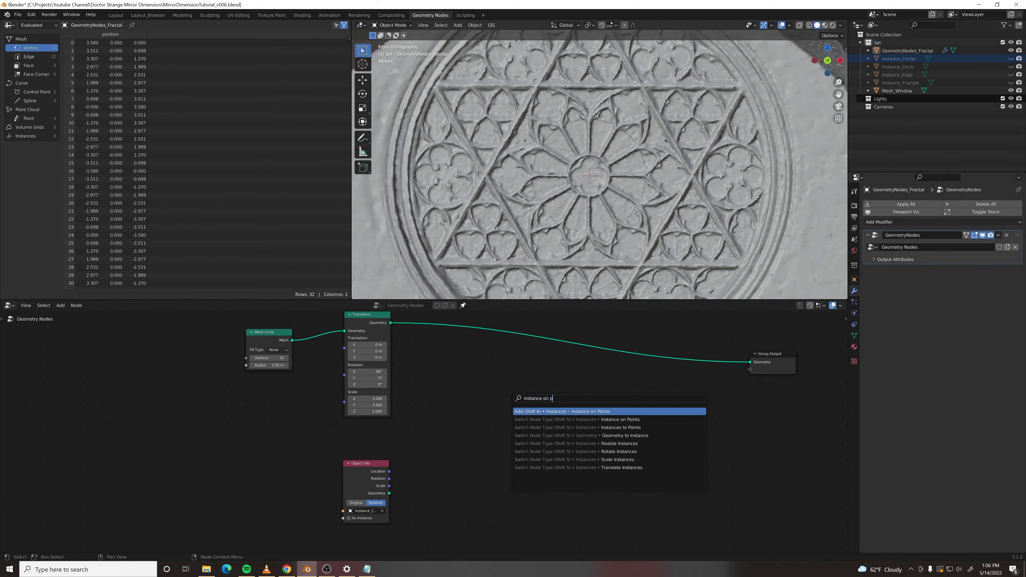
key("Return")
left_click(500, 323)
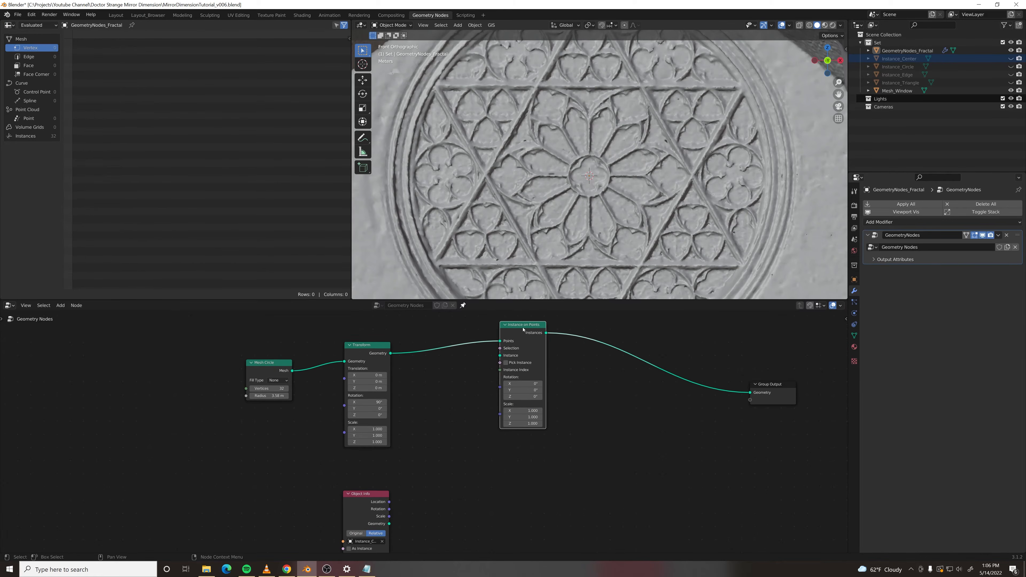
left_click_drag(523, 329, 517, 356)
left_click_drag(389, 523, 492, 383)
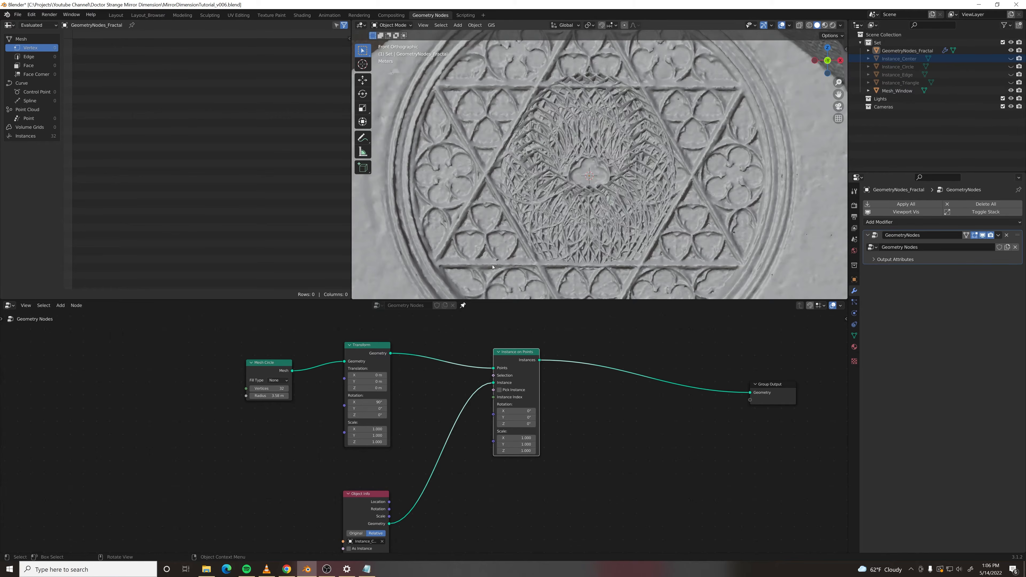
- Compare the instanced ring with Mesh_Window by toggling their visibility, and set the Mesh Circle vertices to 12
left_click(1011, 91)
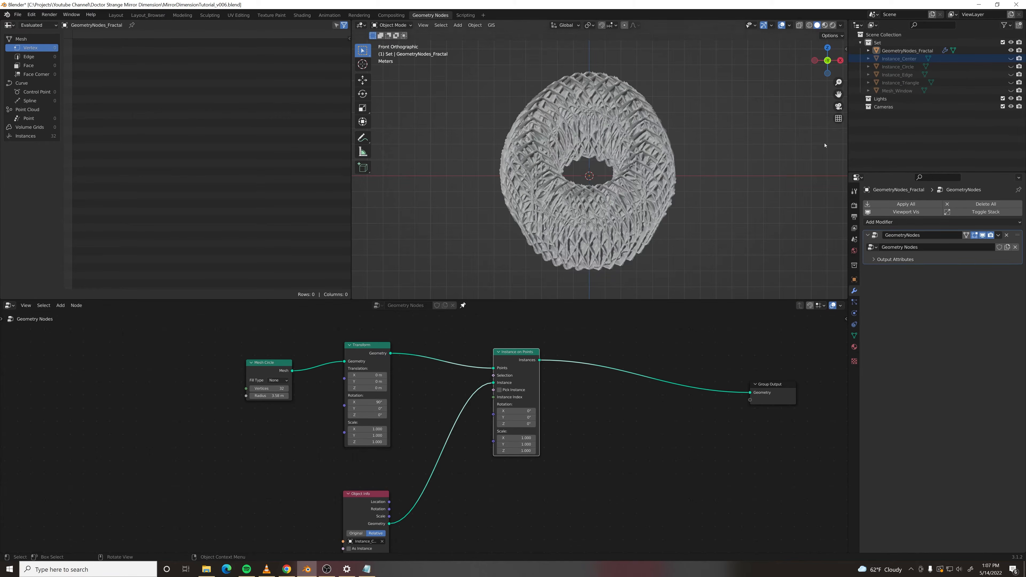
left_click(1011, 90)
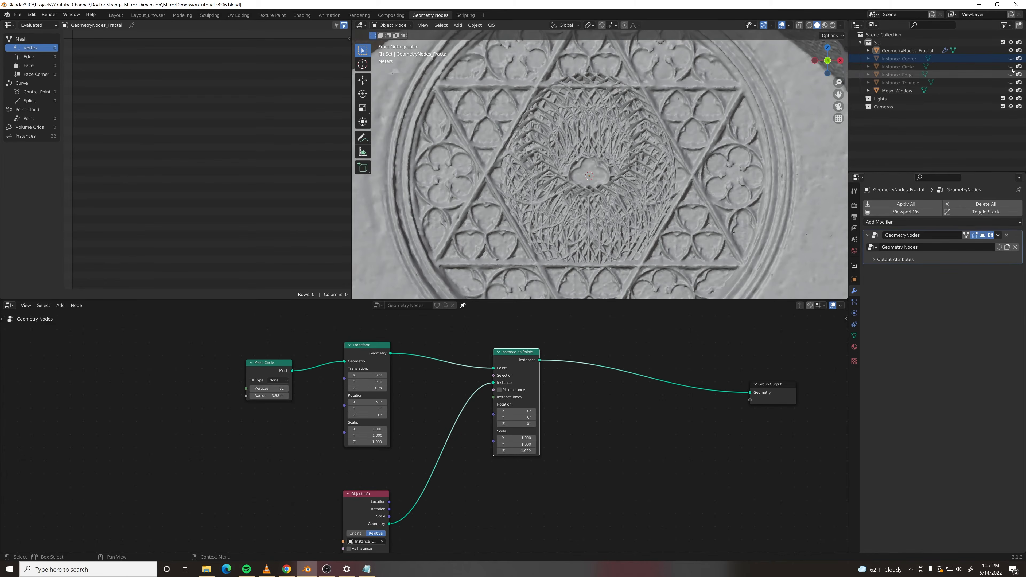
left_click(1011, 51)
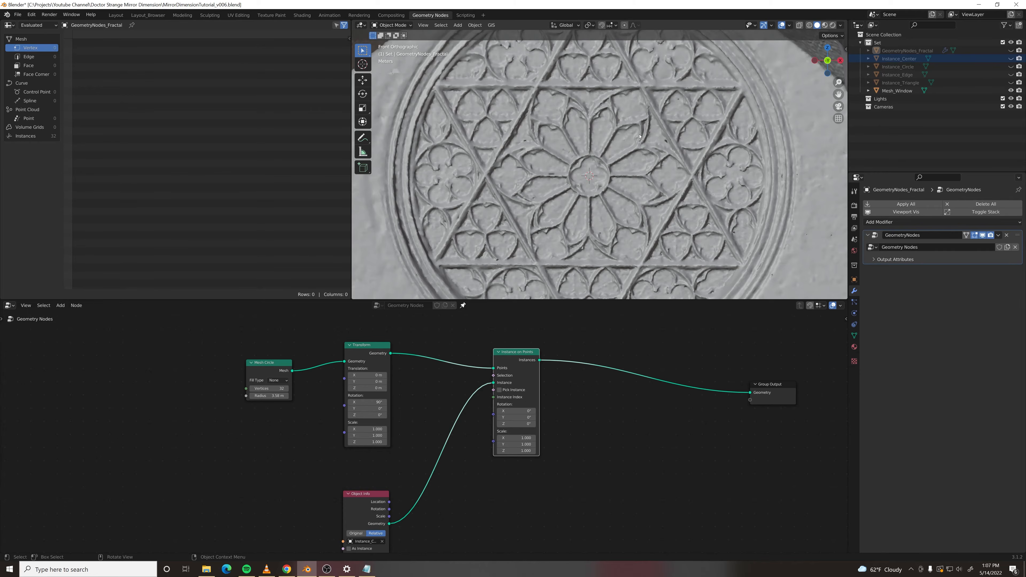
double_click(278, 389)
type("12")
key("Return")
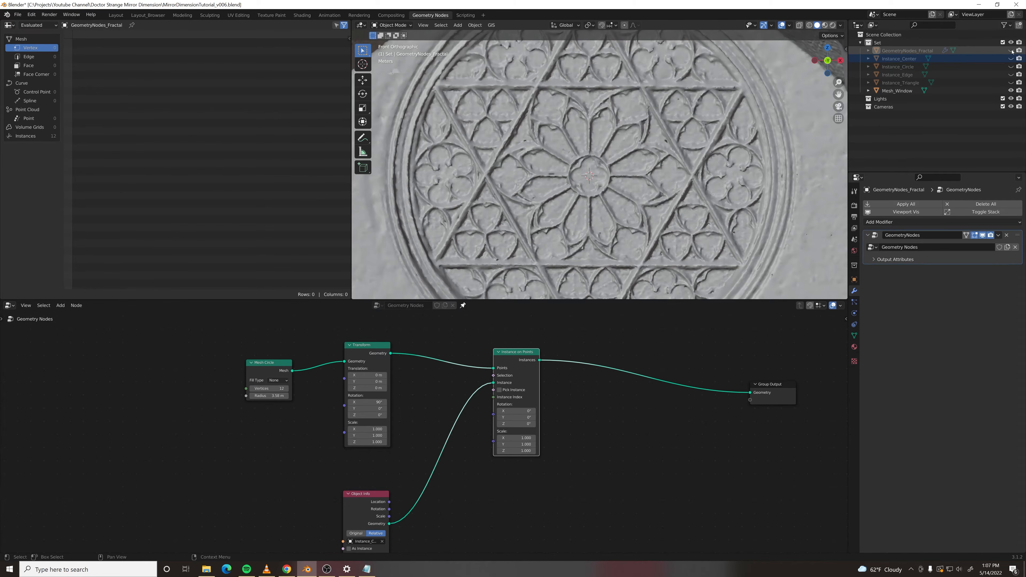
left_click(1011, 51)
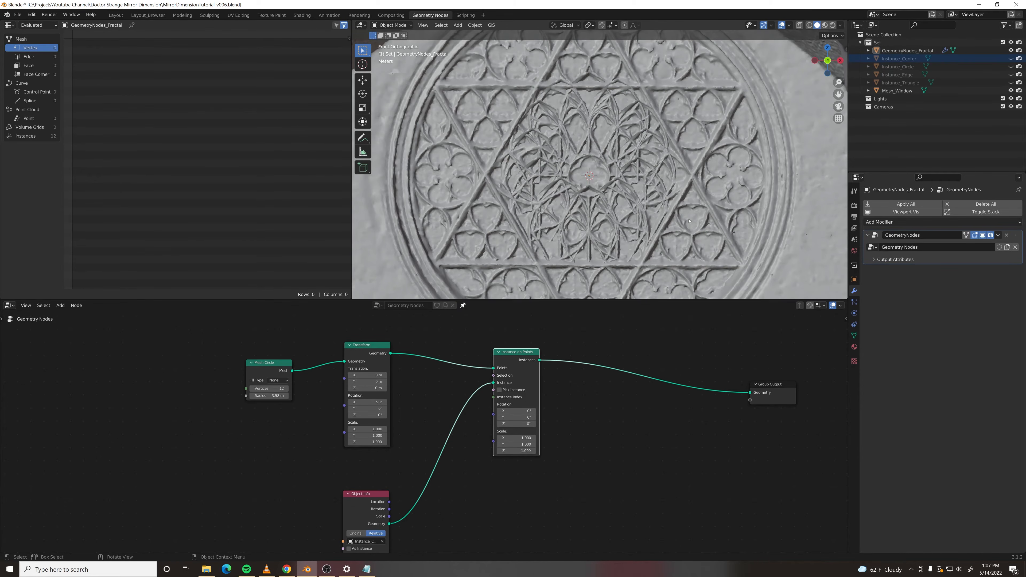
- Add a Normal node and an Align Euler to Vector node below the Object Info node
scroll(525, 429, "down", 1)
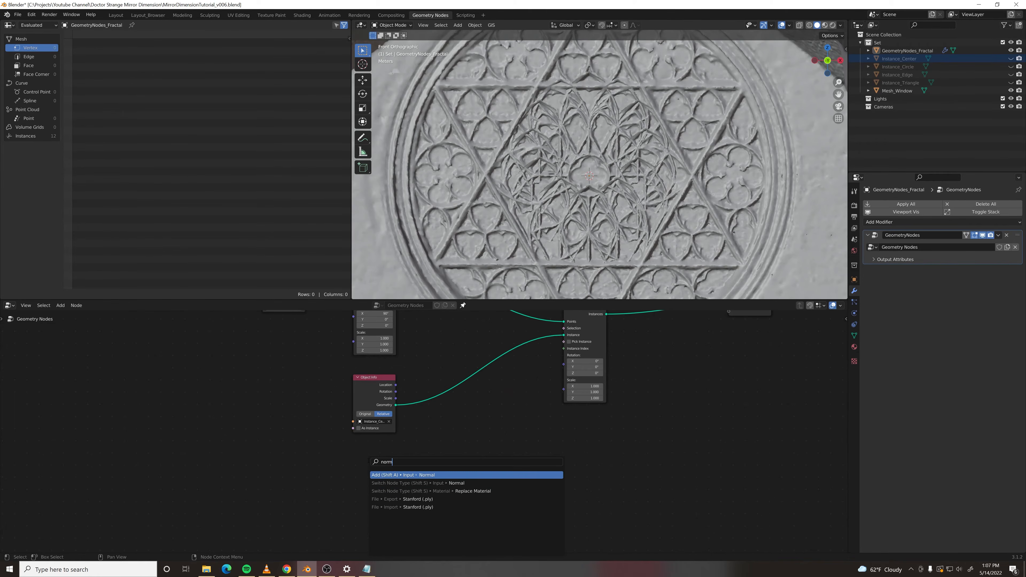
key("Return")
left_click(352, 461)
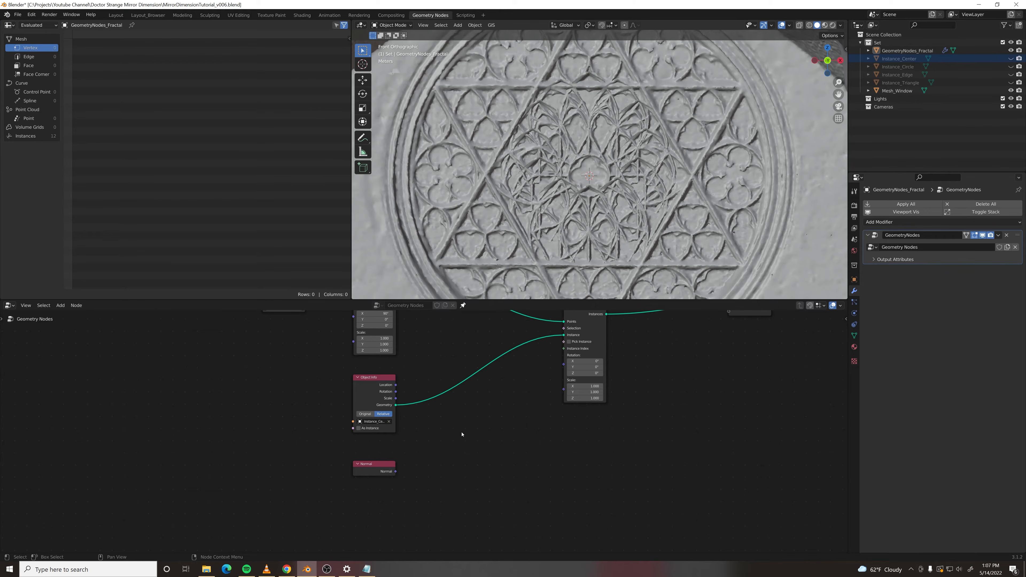
key("F3")
type("align")
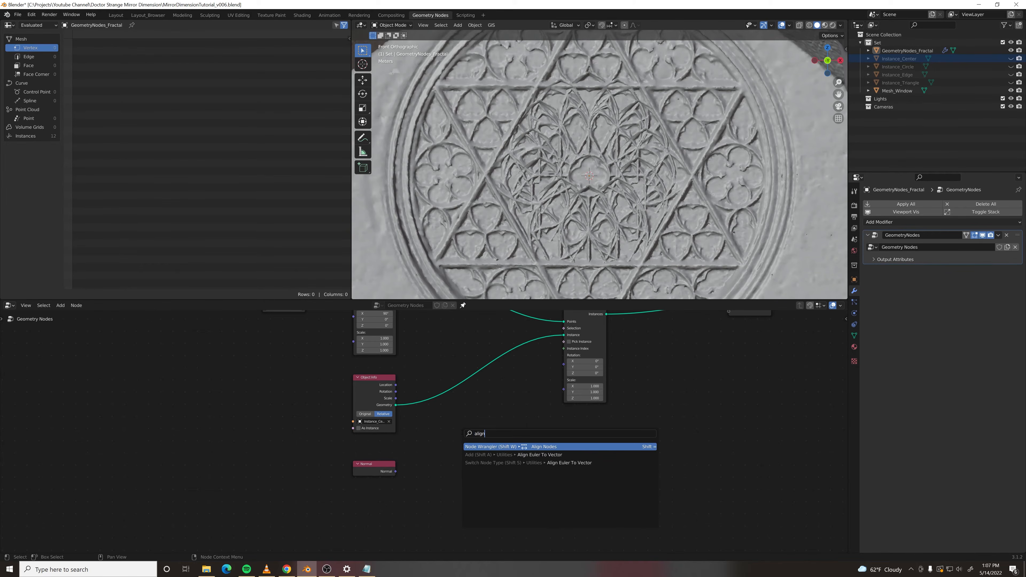
key("Down")
key("Return")
left_click(453, 433)
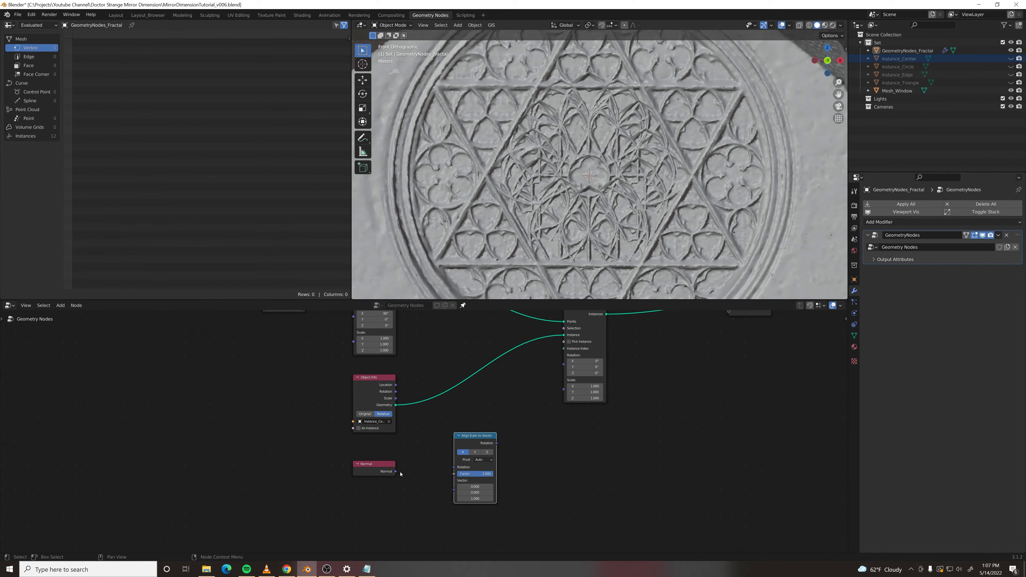
- Connect Normal to the Align Euler vector and its rotation to Instance on Points, align on Z, and check the ring against Mesh_Window
left_click_drag(396, 472, 453, 490)
left_click_drag(497, 444, 564, 364)
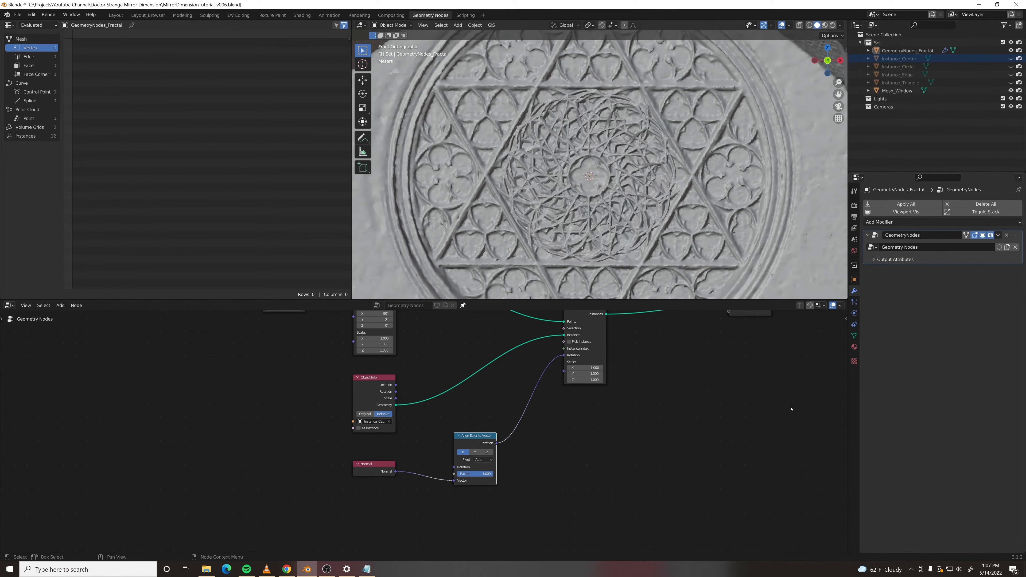
left_click(487, 453)
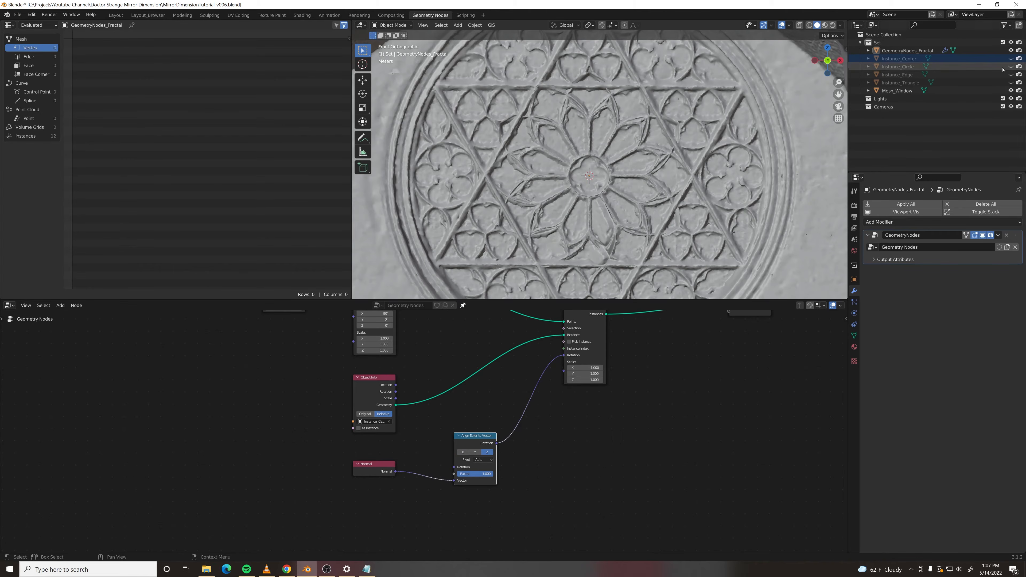
left_click(1011, 91)
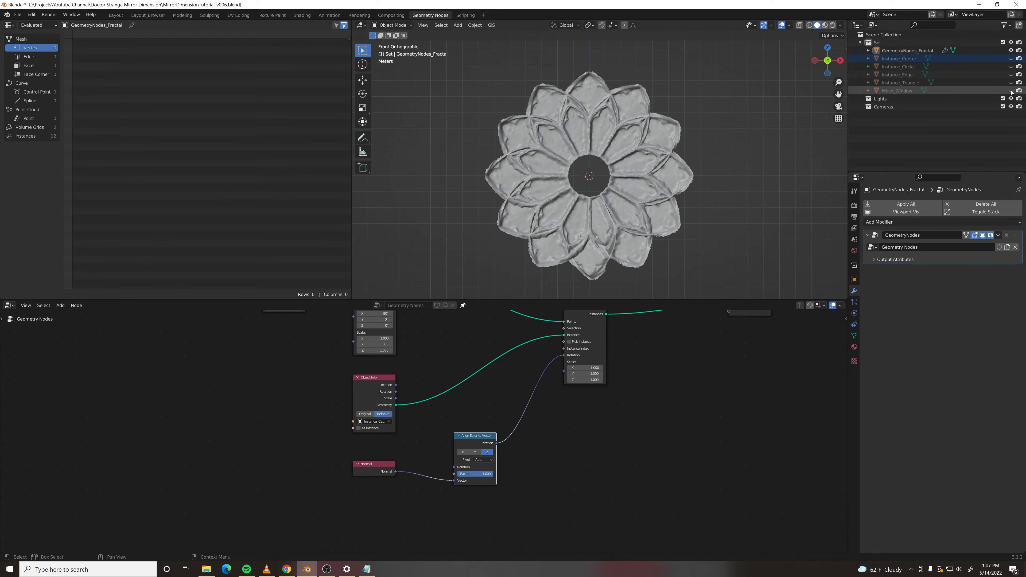
left_click(1011, 91)
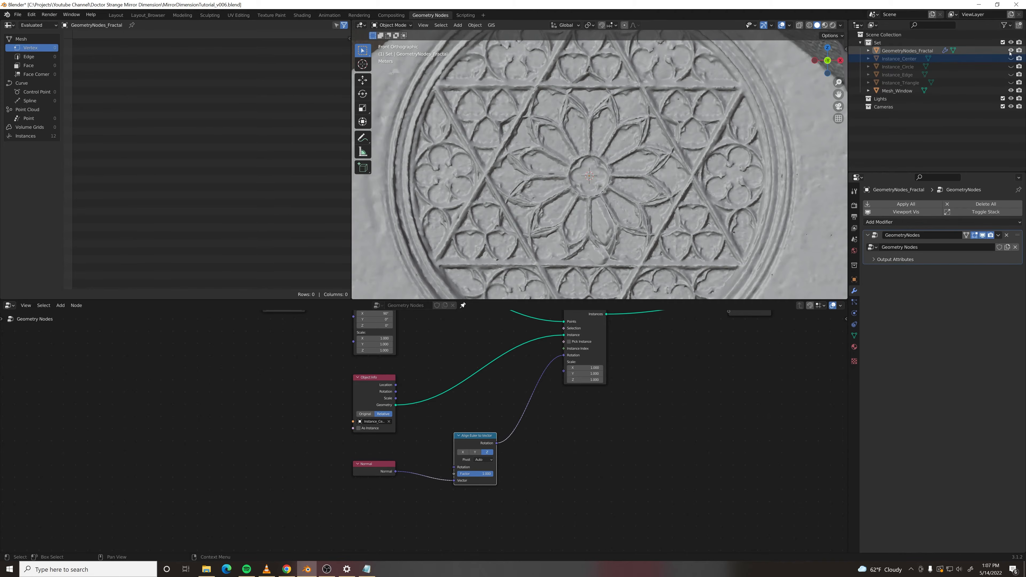
- Set the Mesh Circle radius to 3.48 m, compare the ring with Mesh_Window, and hide Mesh_Window
middle_click_drag(451, 345, 475, 443)
scroll(305, 415, "up", 1)
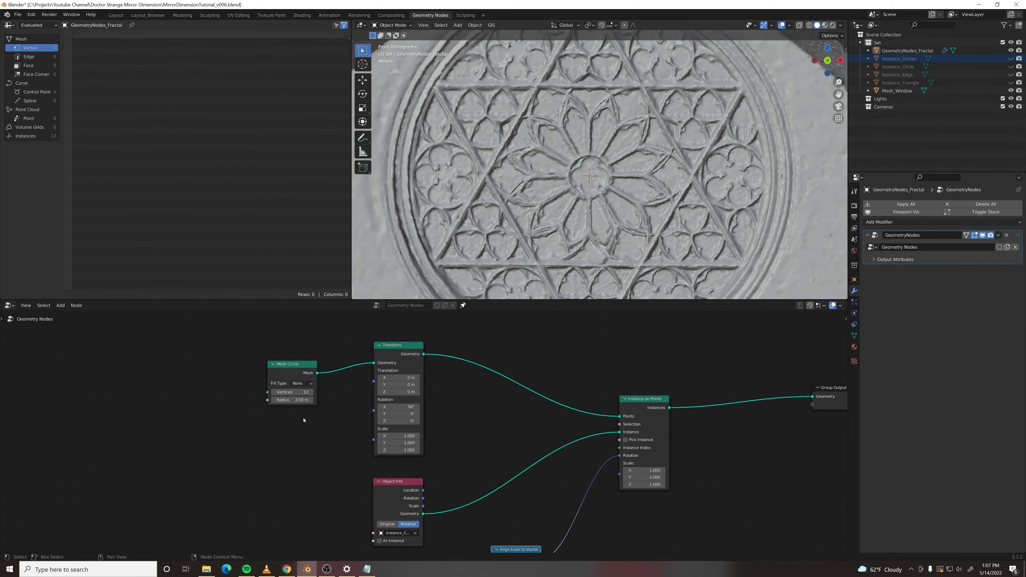
left_click_drag(299, 400, 288, 400)
left_click(1011, 90)
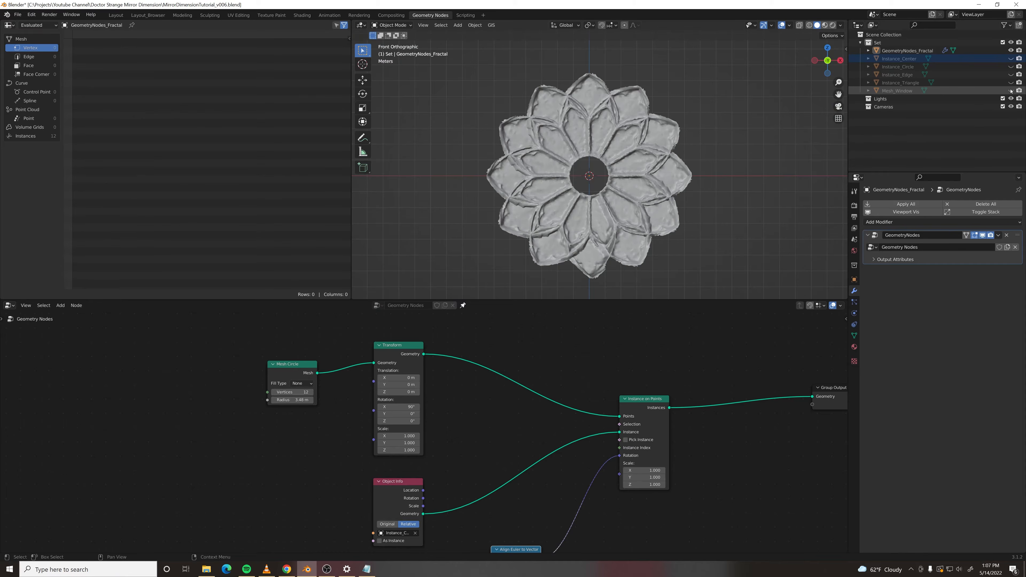
left_click(1011, 90)
left_click(1011, 91)
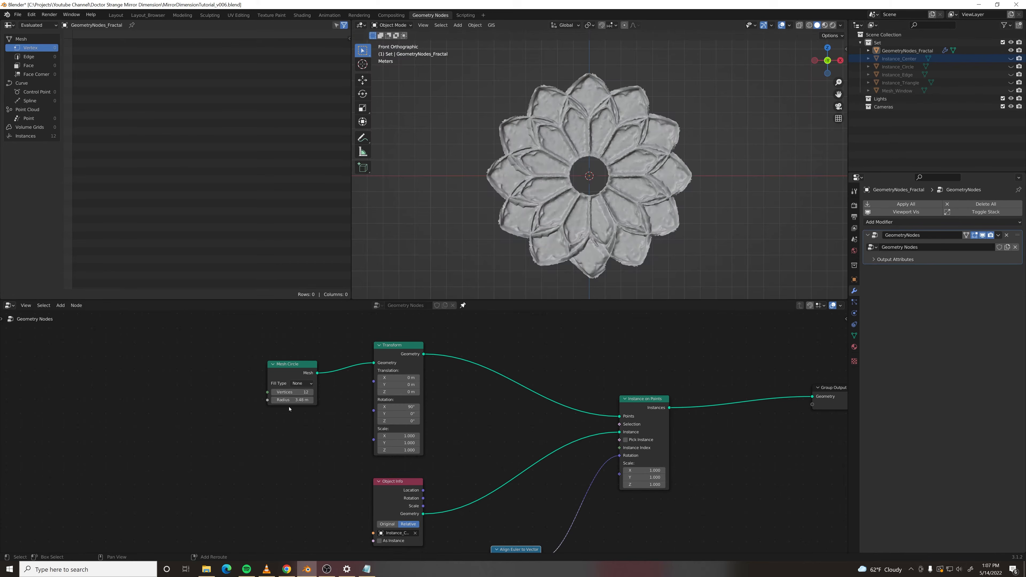
- Try a smaller Mesh Circle radius, and set the Transform node's Y rotation to 90°
left_click_drag(289, 399, 250, 399)
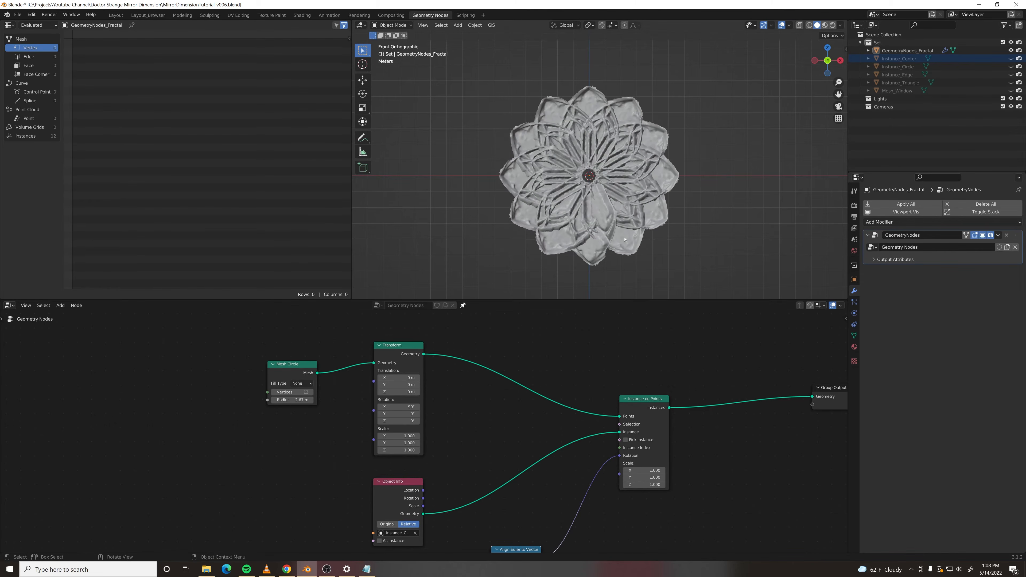
middle_click_drag(624, 238, 604, 217)
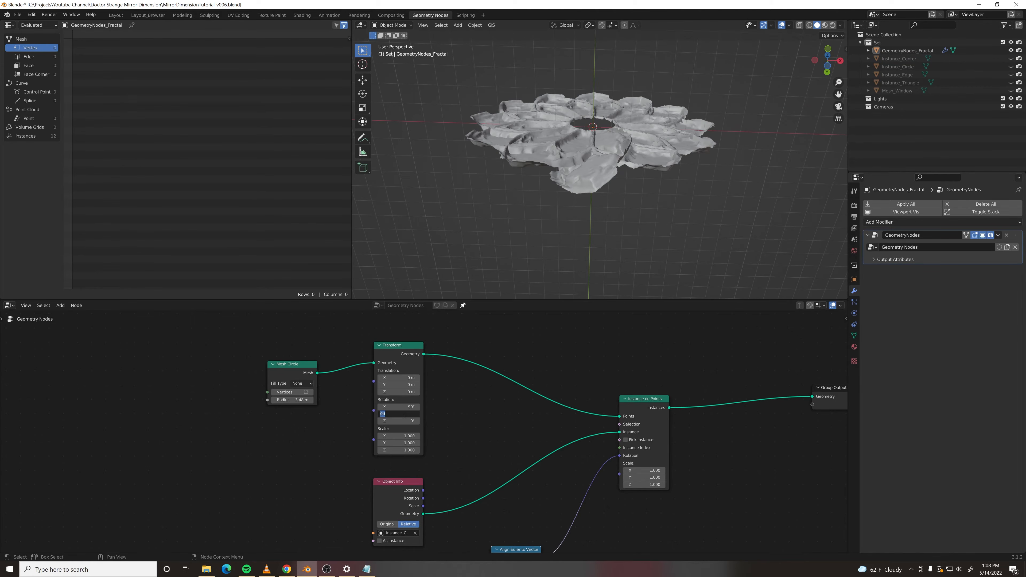
key("Return")
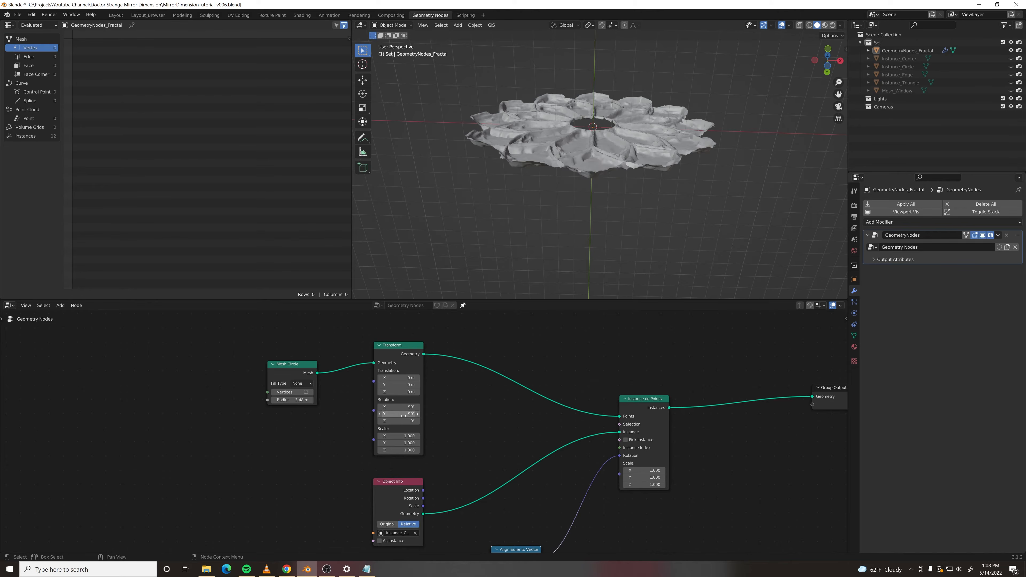
middle_click_drag(613, 184, 643, 268)
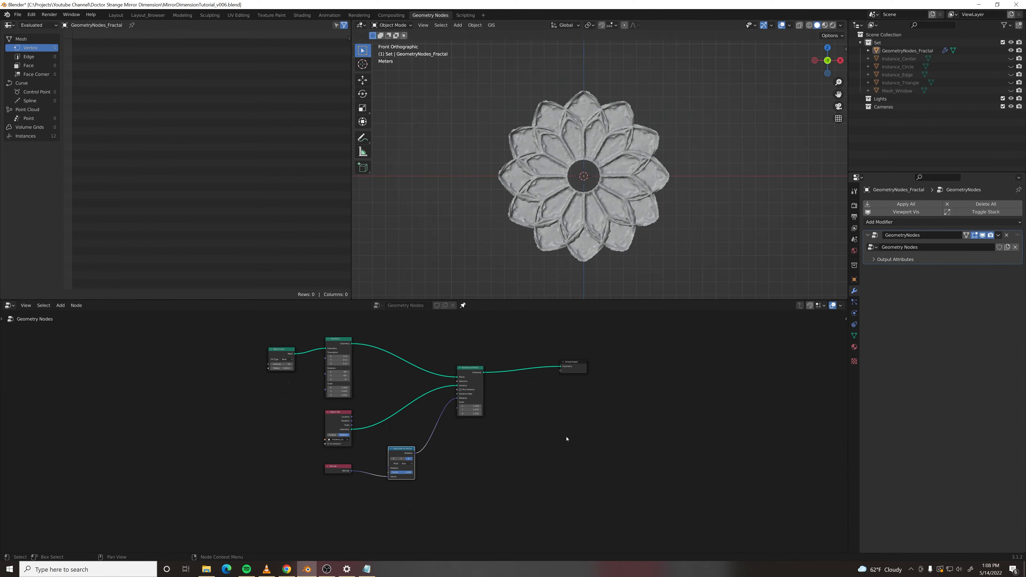
- Move Group Output away, duplicate the whole center-ring node setup, and connect the copy's Instance on Points to Group Output
scroll(567, 439, "down", 3)
middle_click_drag(513, 414, 393, 418)
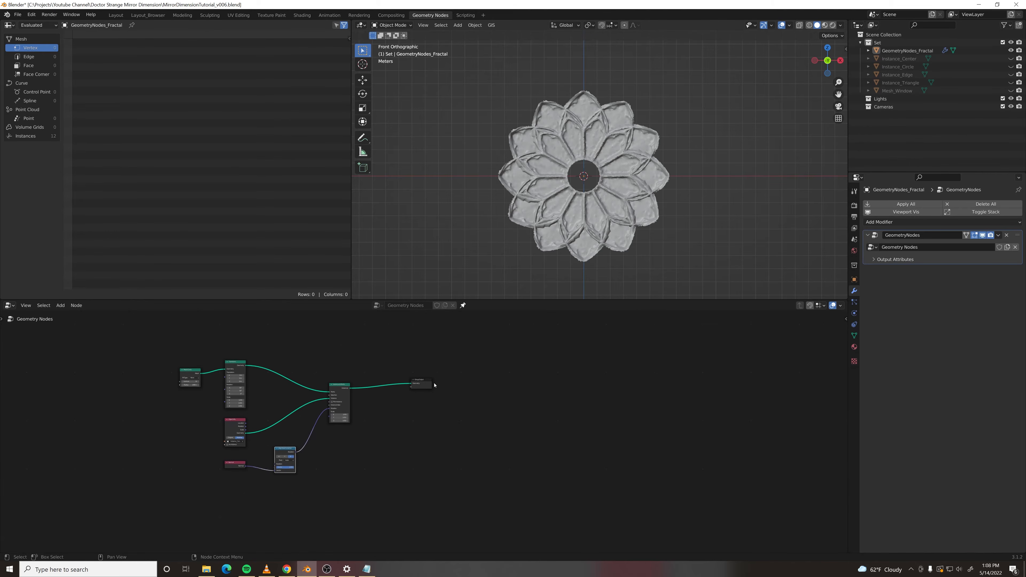
left_click_drag(424, 381, 837, 385)
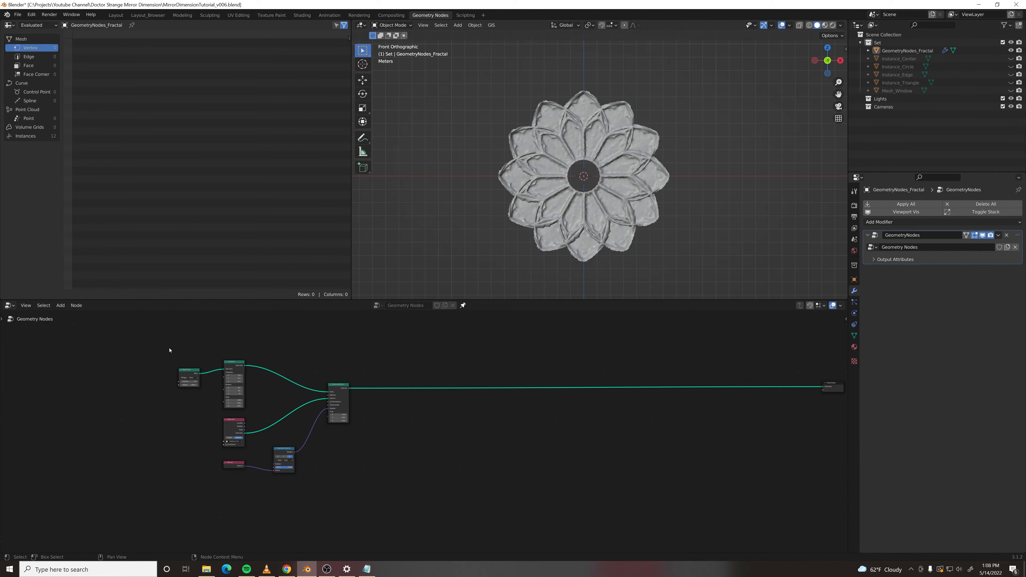
left_click_drag(77, 332, 373, 470)
key("shift+d")
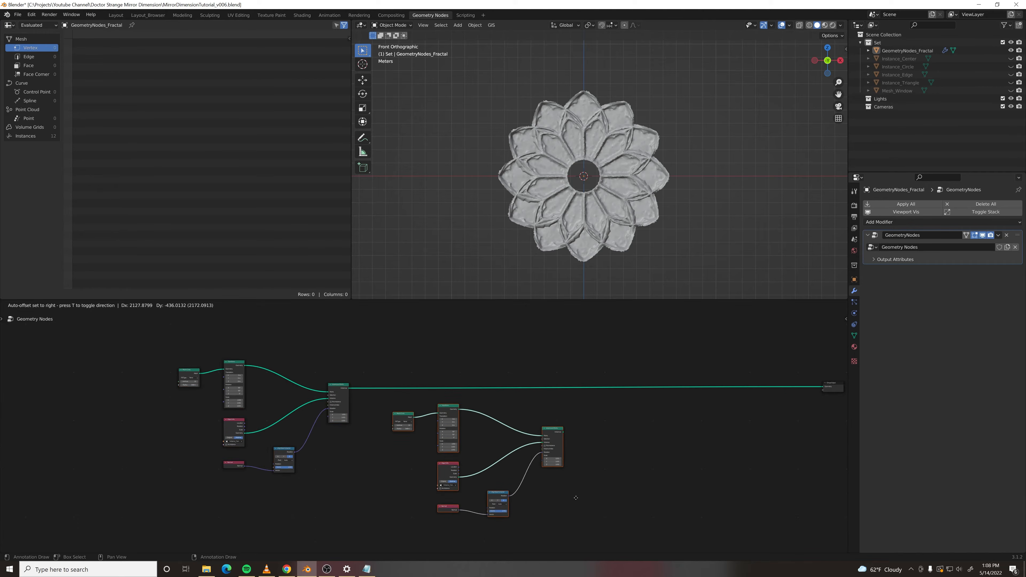
left_click(624, 505)
middle_click_drag(638, 447, 513, 426)
left_click_drag(505, 425, 699, 367)
- Set the copy's object to Instance_Triangle and its Mesh Circle vertices to 6, and enlarge the radius to match the displayed Mesh_Window
scroll(493, 391, "up", 3)
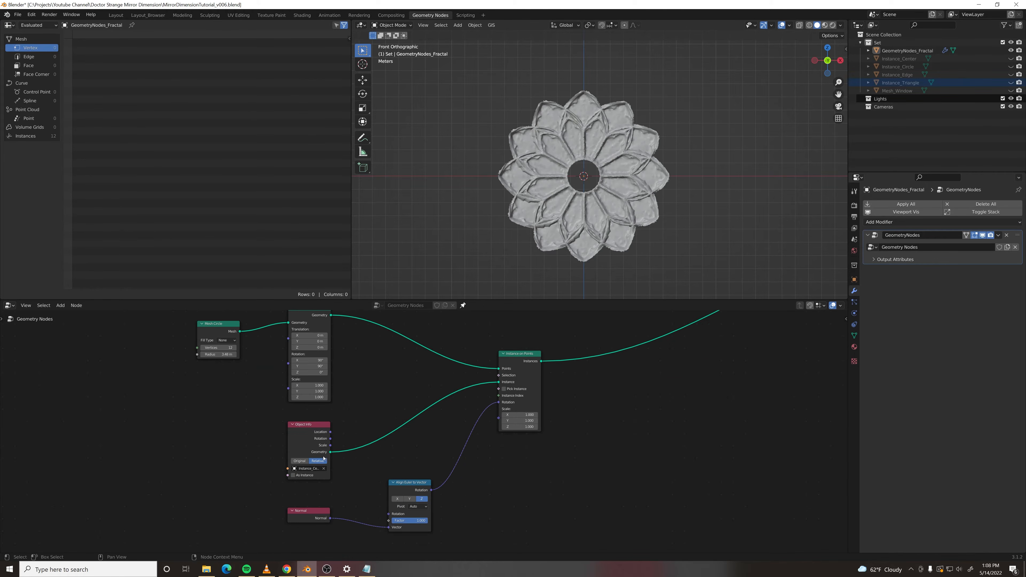
left_click(305, 469)
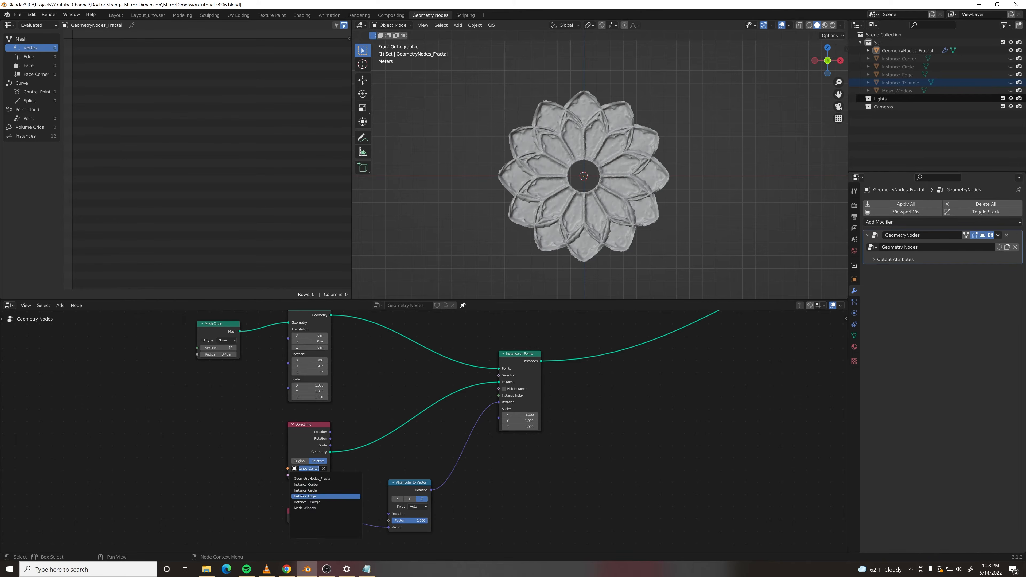
left_click(310, 502)
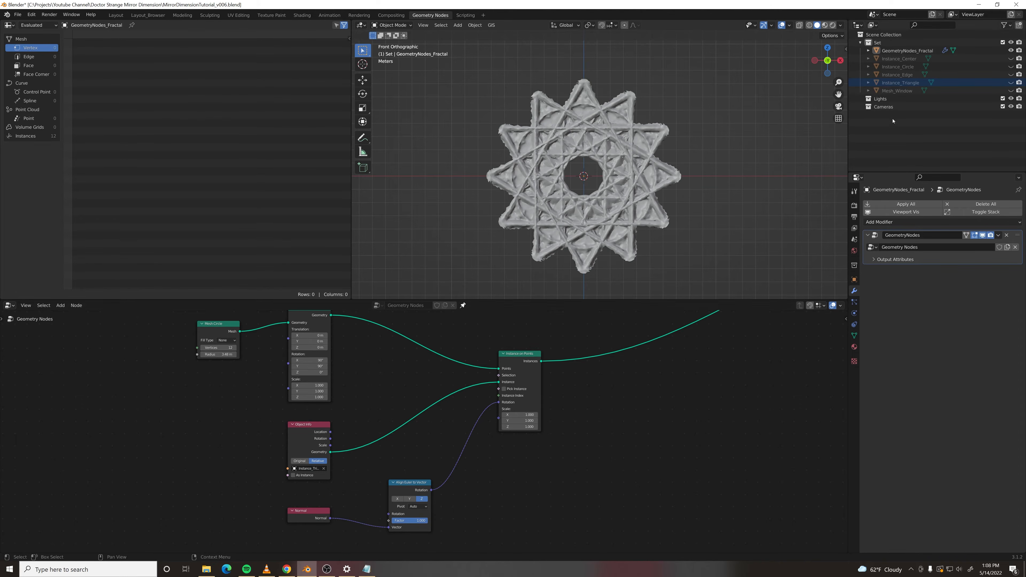
left_click(227, 347)
key("Return")
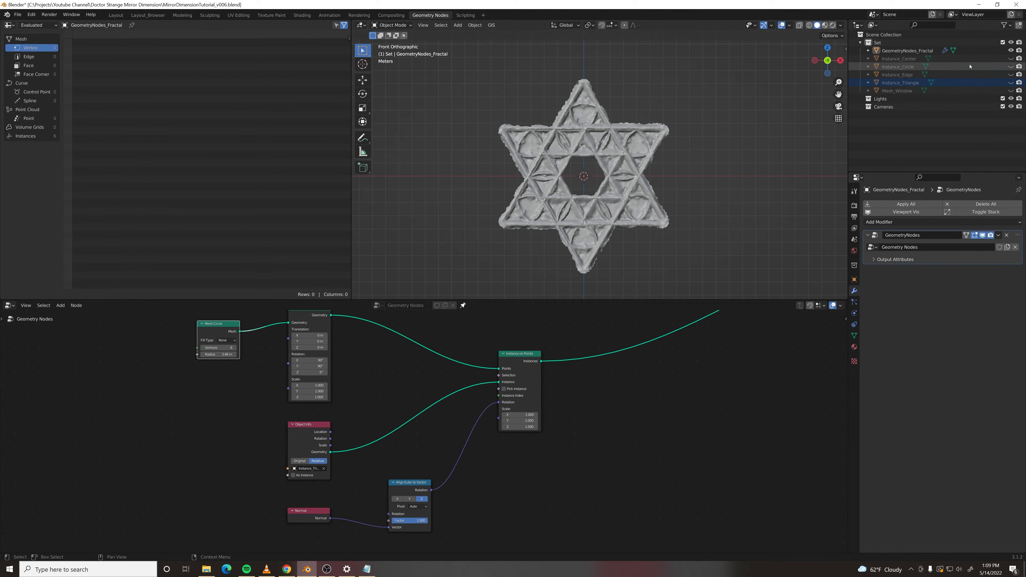
left_click(1011, 91)
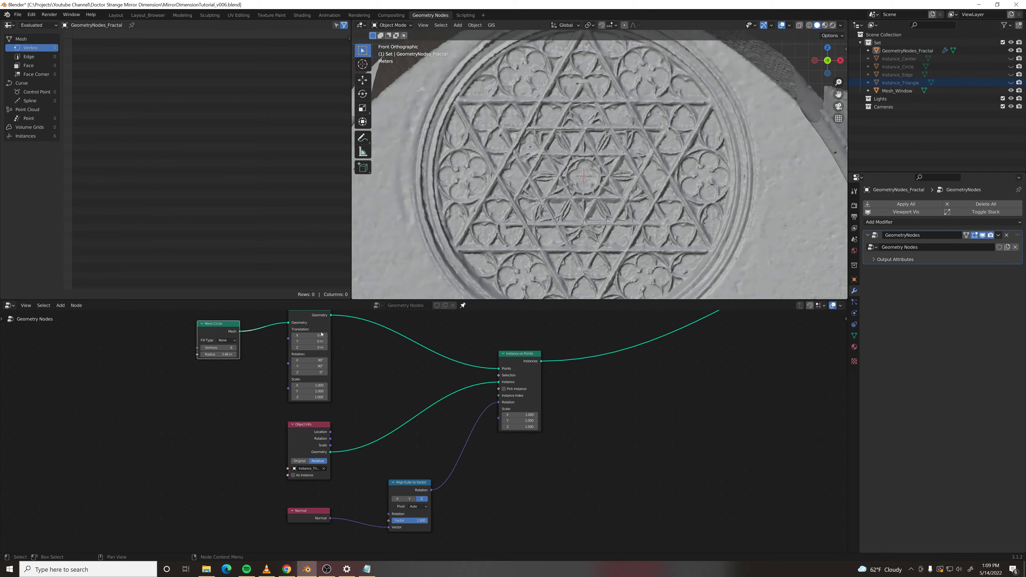
left_click_drag(218, 355, 289, 354)
- Duplicate the triangle node setup beside the original and connect the new Instance on Points to Group Output
middle_click_drag(598, 331, 457, 396)
scroll(464, 388, "down", 8)
left_click_drag(533, 363, 712, 380)
middle_click_drag(404, 445, 426, 396)
left_click_drag(95, 331, 360, 525)
key("shift+d")
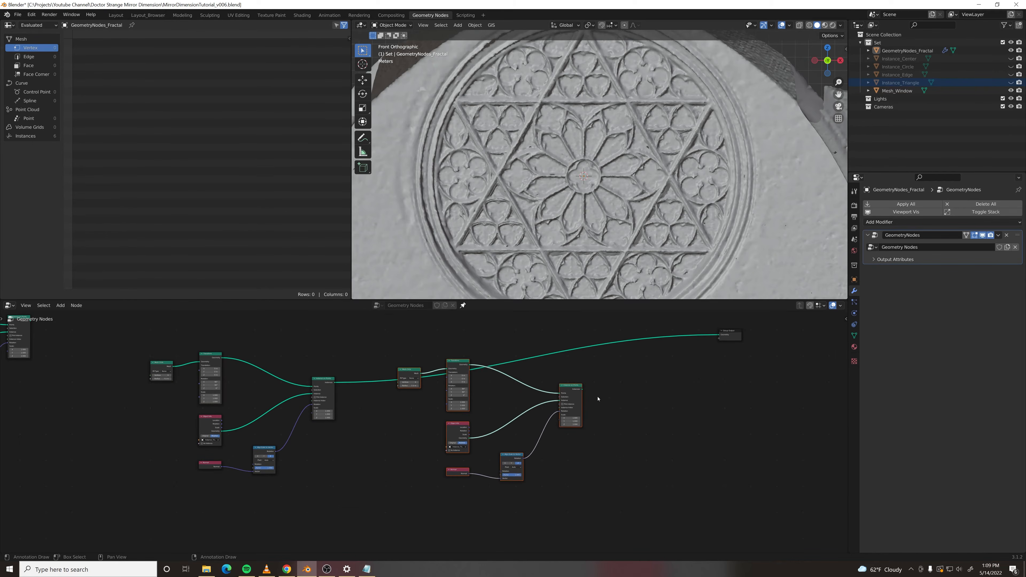
left_click_drag(581, 389, 721, 335)
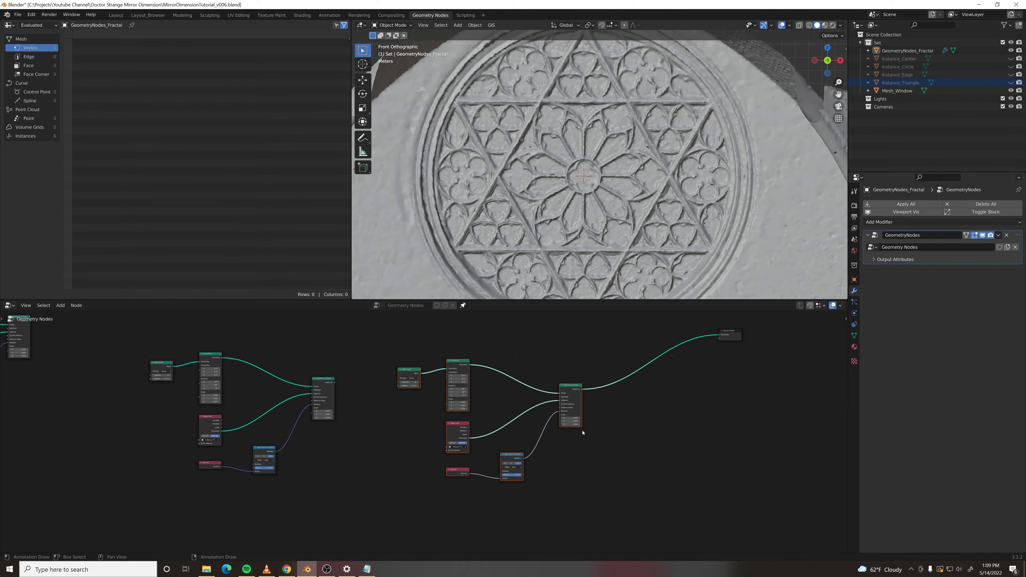
- Set the newest copy's object to Instance_Edge and its Mesh Circle radius to 9.23 m
middle_click_drag(645, 469, 548, 454)
scroll(365, 452, "up", 2)
left_click(322, 431)
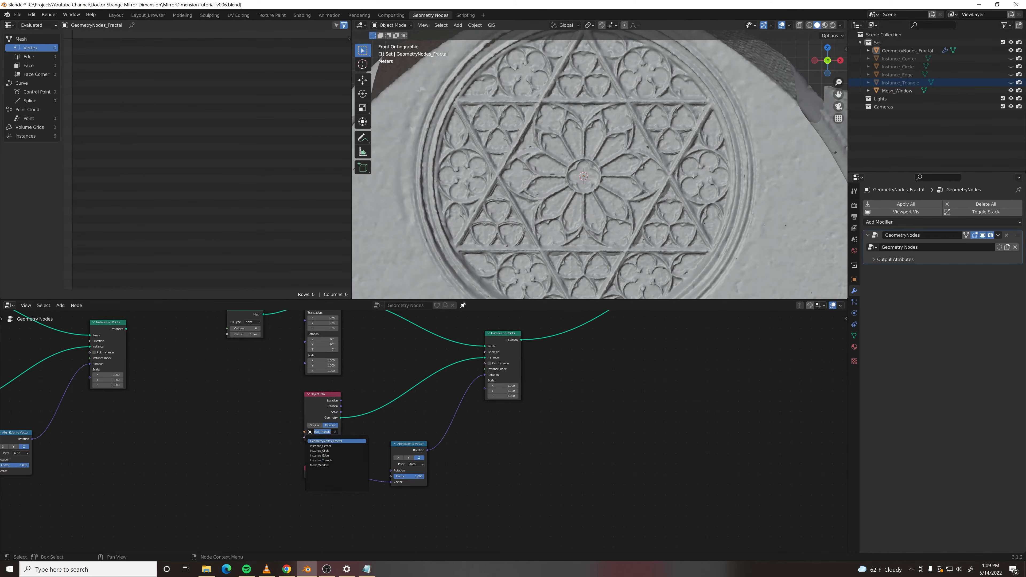
left_click(328, 460)
middle_click_drag(355, 441, 328, 474)
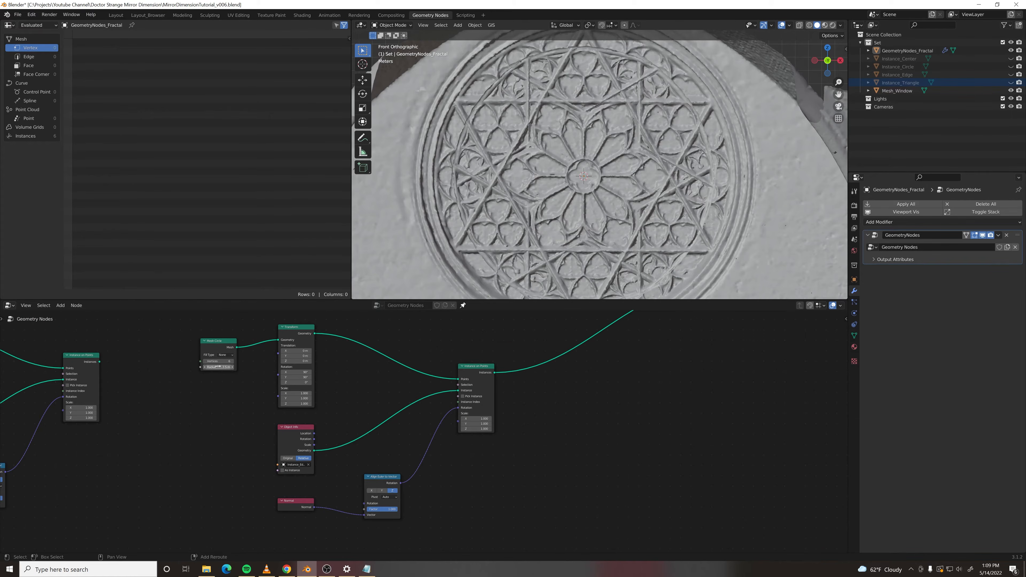
left_click_drag(218, 367, 255, 367, "shift")
- Set the edge setup's Transform Y rotation to 120° and fine-tune its Mesh Circle radius against Mesh_Window
scroll(379, 432, "up", 2)
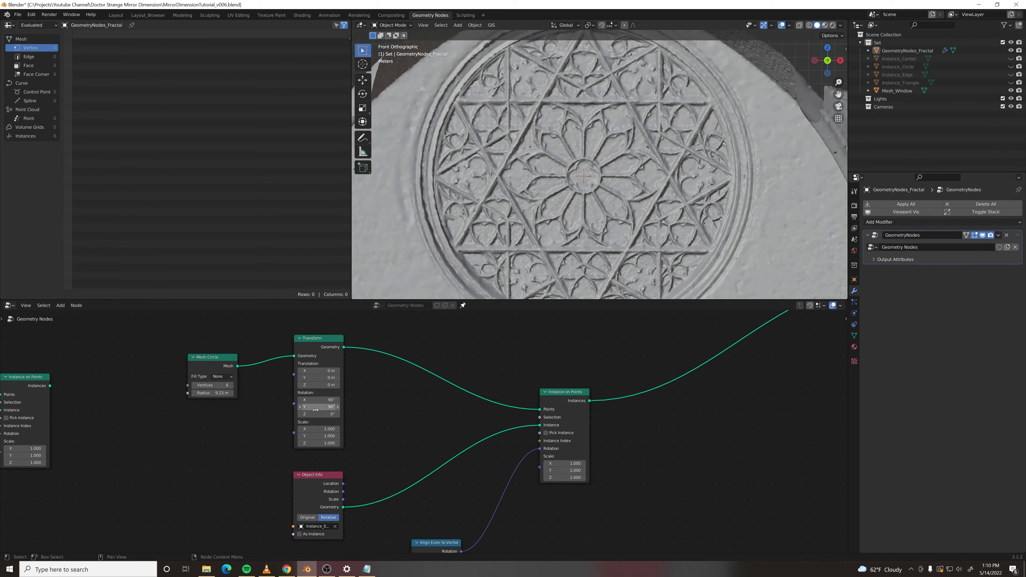
left_click_drag(316, 408, 329, 407)
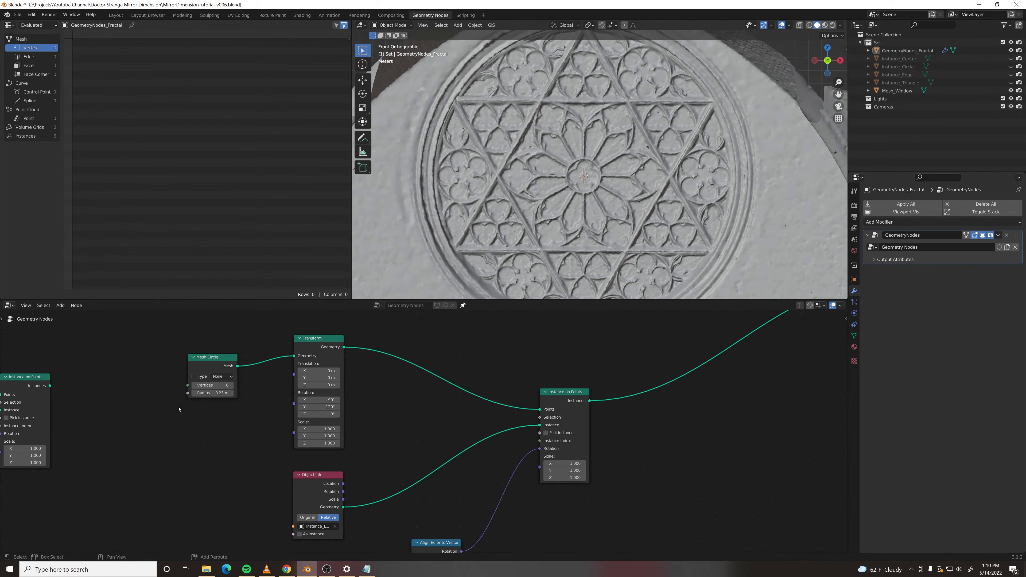
left_click_drag(215, 393, 206, 392)
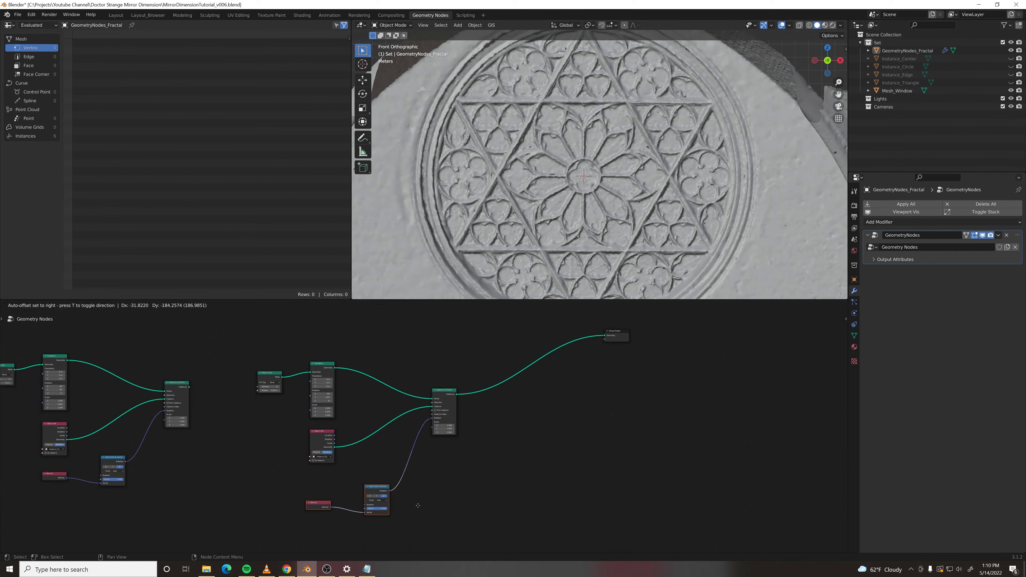
- Spread out the edge setup's nodes to free space around its Object Info node
left_click(423, 524)
left_click_drag(314, 436, 265, 447)
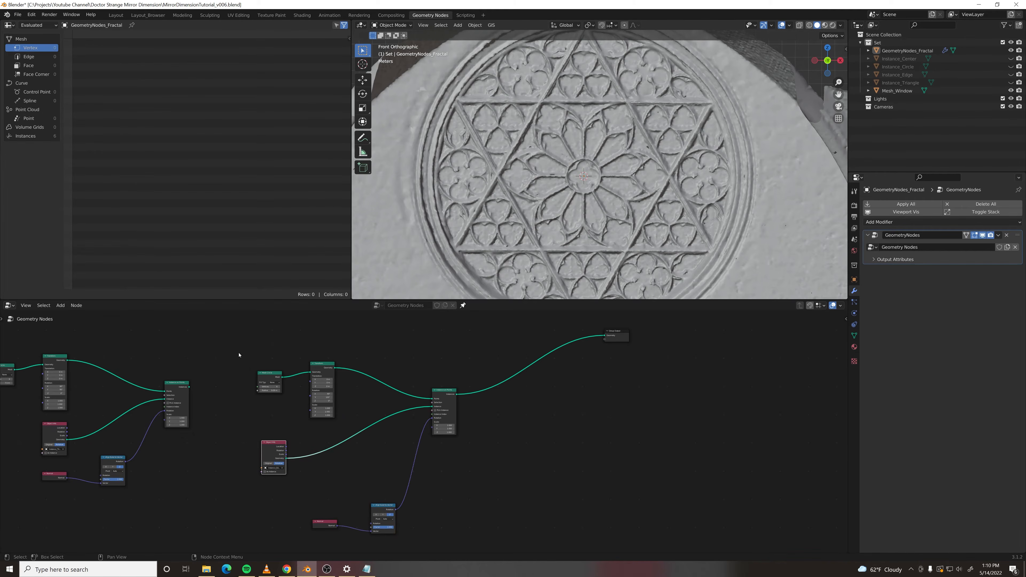
left_click_drag(232, 336, 384, 419)
key("g")
left_click(348, 374)
scroll(307, 440, "up", 1)
middle_click_drag(309, 439, 330, 397)
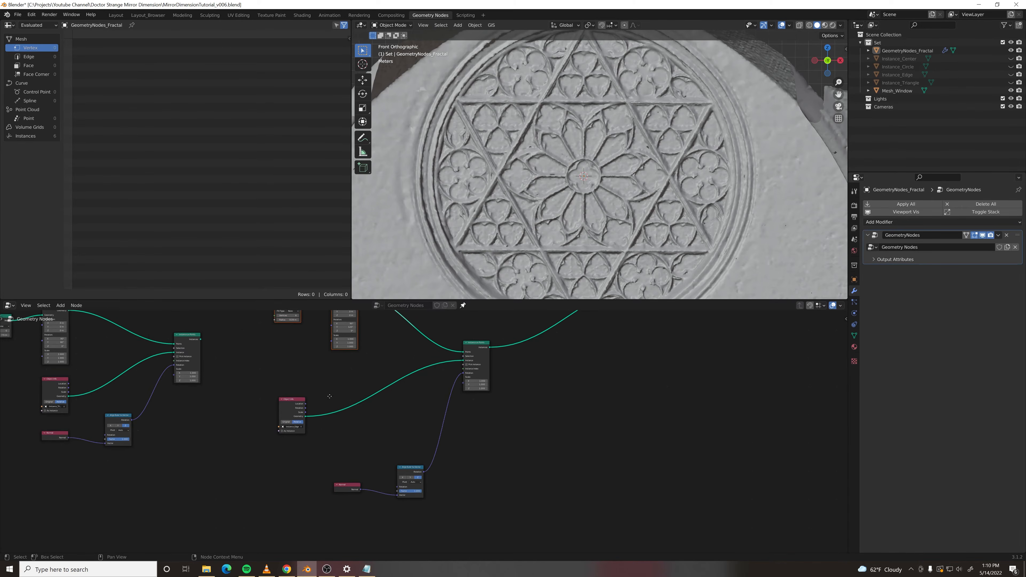
scroll(329, 396, "up", 2)
left_click_drag(254, 391, 254, 361)
- Duplicate the Instance_Edge Object Info node below the original and set the copy's object to Instance_Circle
key("shift+d")
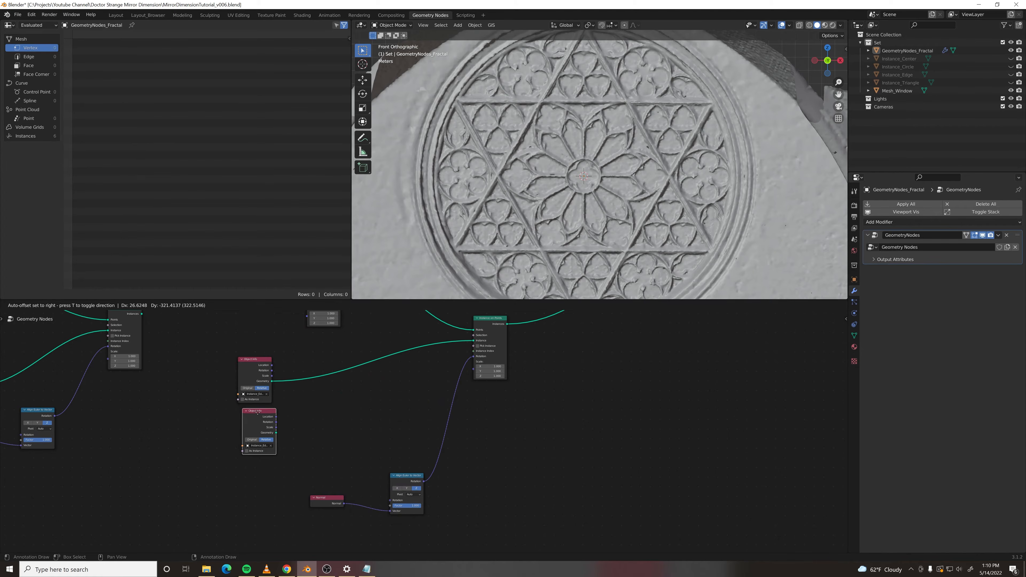
left_click(257, 412)
scroll(287, 437, "up", 1)
left_click(208, 450)
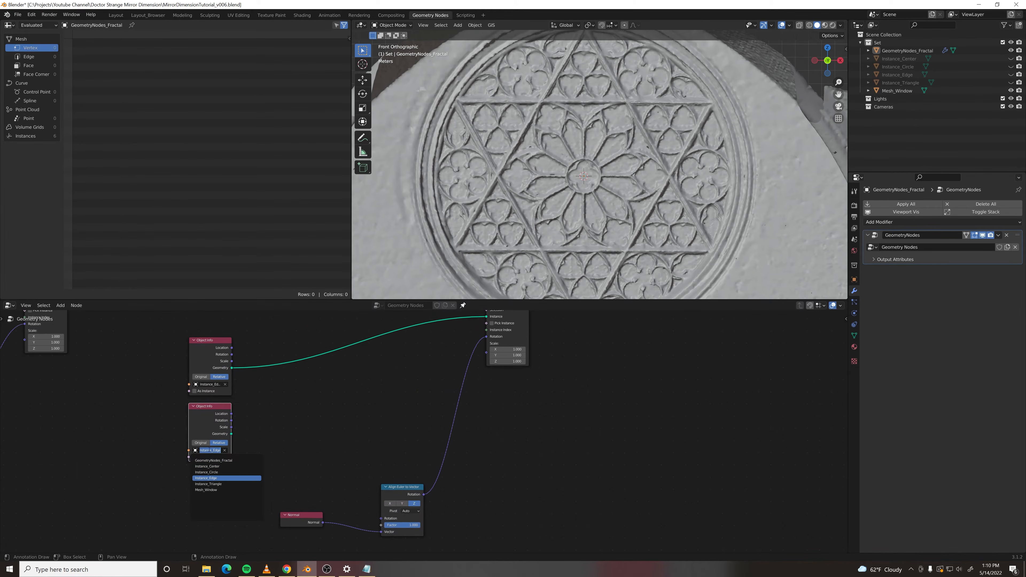
left_click(214, 472)
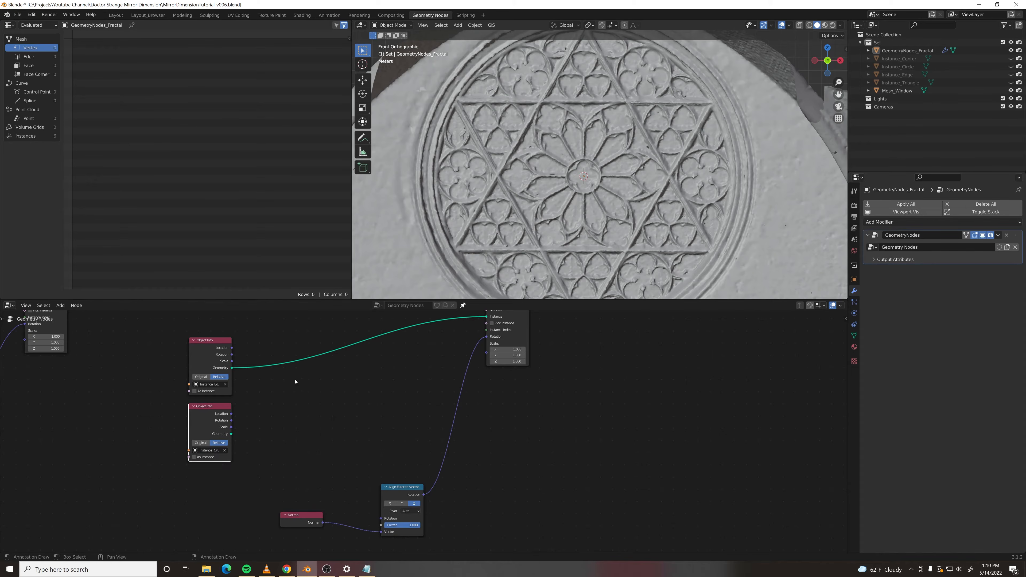
- Insert a Join Geometry node after the Instance_Edge Object Info and connect the Instance_Circle geometry to it
middle_click_drag(309, 387, 347, 425)
key("F3")
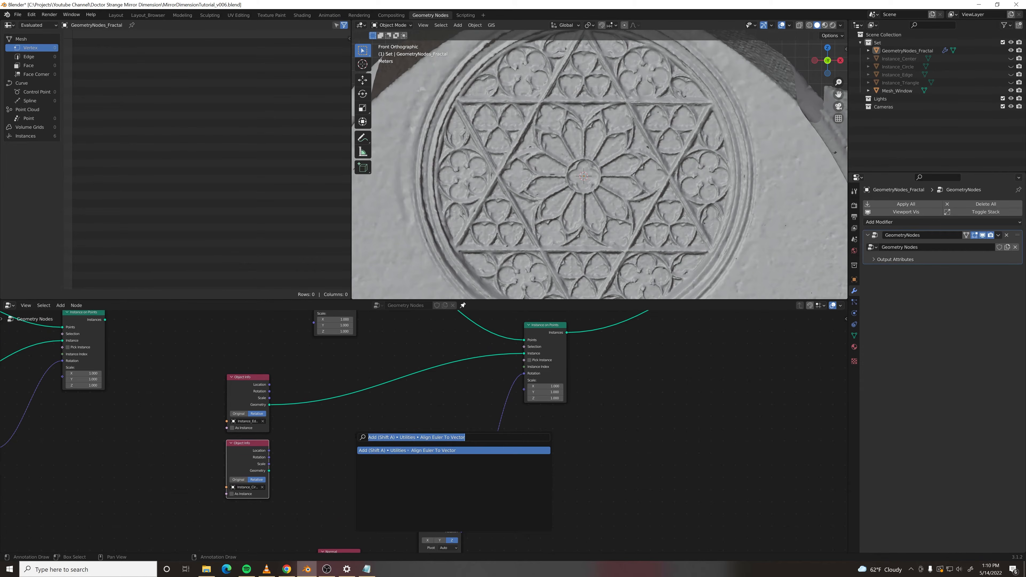
type("join")
key("Down")
key("Down")
key("Return")
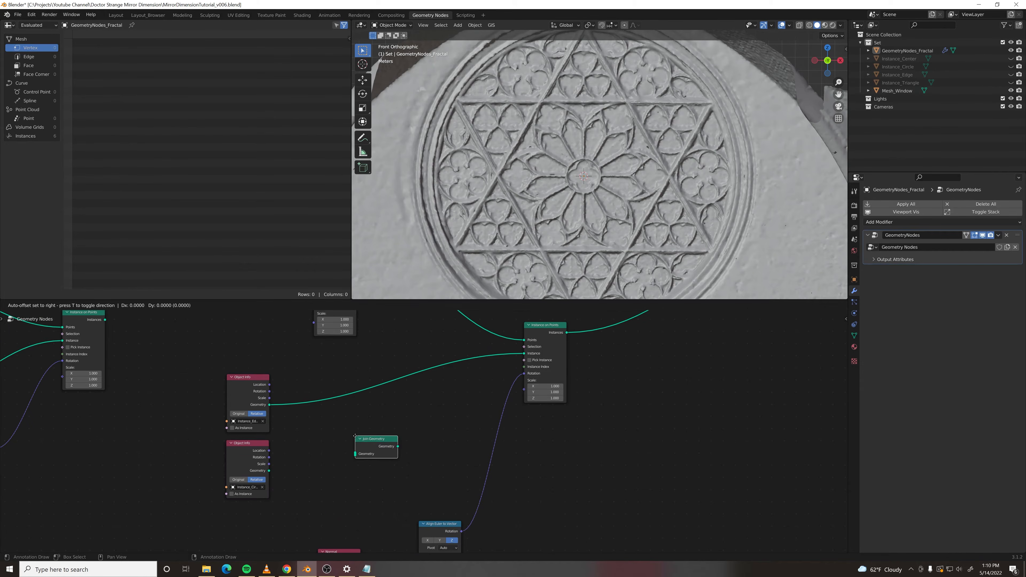
left_click(348, 388)
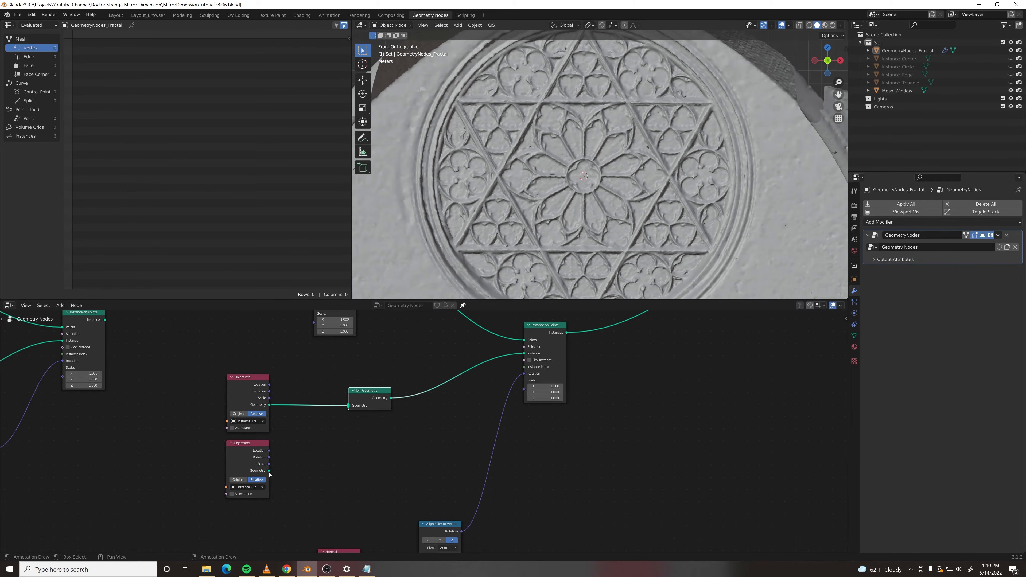
left_click_drag(268, 471, 349, 405)
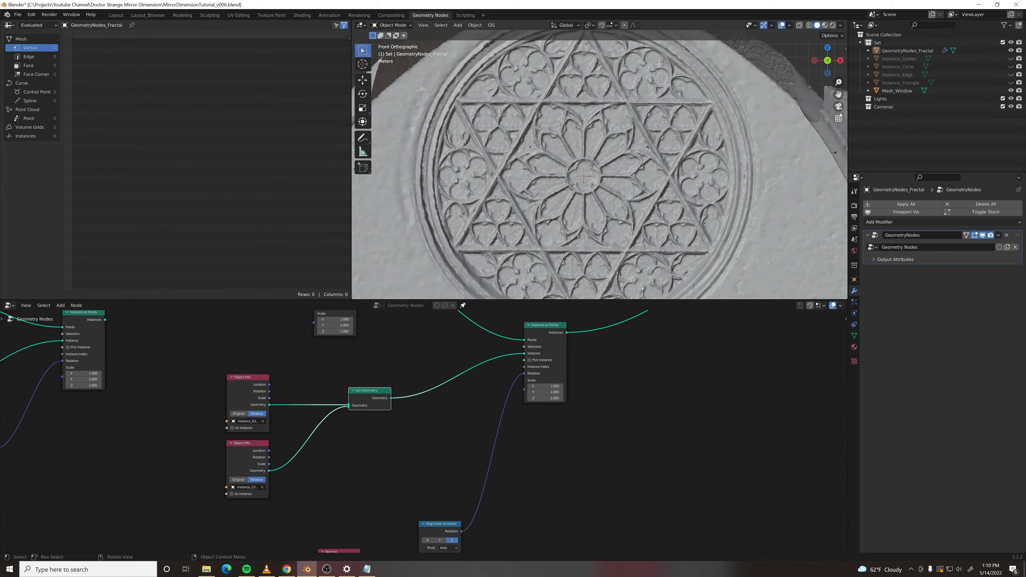
- Hide Mesh_Window and switch the viewport to Material Preview shading
left_click(1011, 90)
left_click(824, 25)
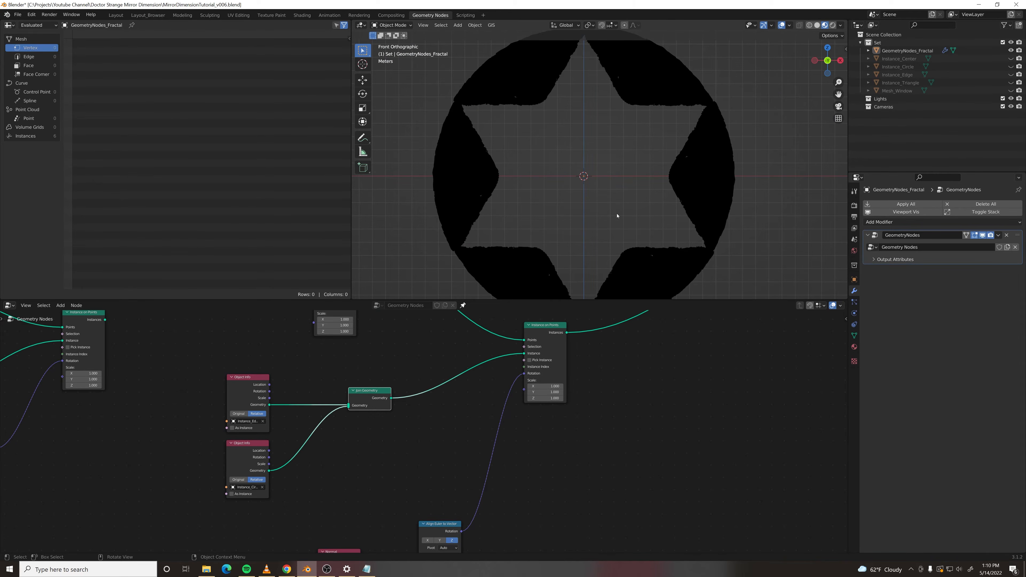
mouse_move(354, 466)
middle_mouse_down()
mouse_move(396, 447)
mouse_move(351, 460)
middle_mouse_up()
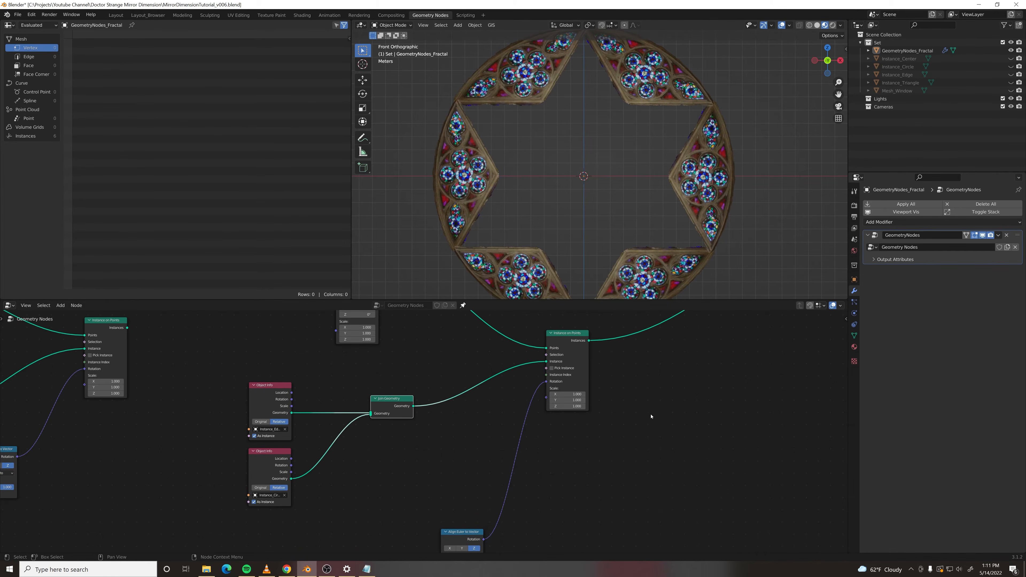
- Reposition the edge setup's nodes and move Group Output farther away to make room before it
scroll(527, 439, "down", 5)
key("g")
left_click(560, 442)
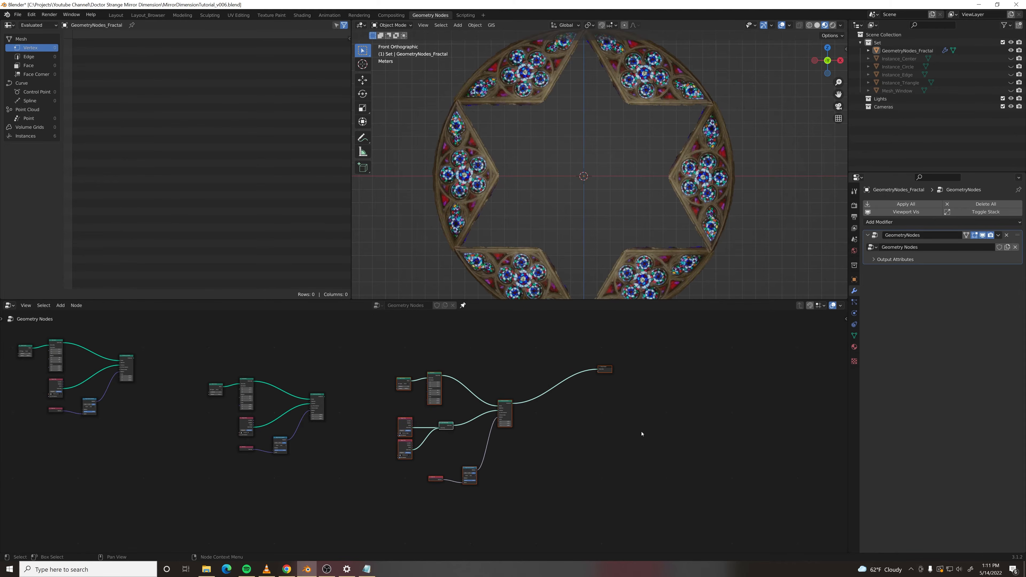
left_click(642, 433)
left_click_drag(606, 369, 707, 325)
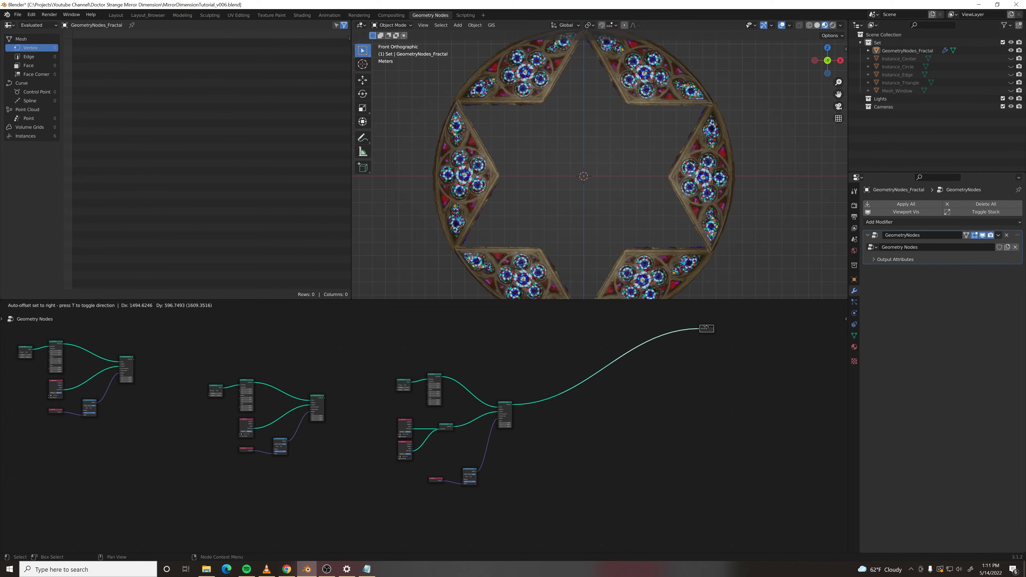
middle_click_drag(570, 344, 505, 376)
- Insert a Join Geometry node between the edge setup's Instance on Points and Group Output, and place it above the setups
key("F3")
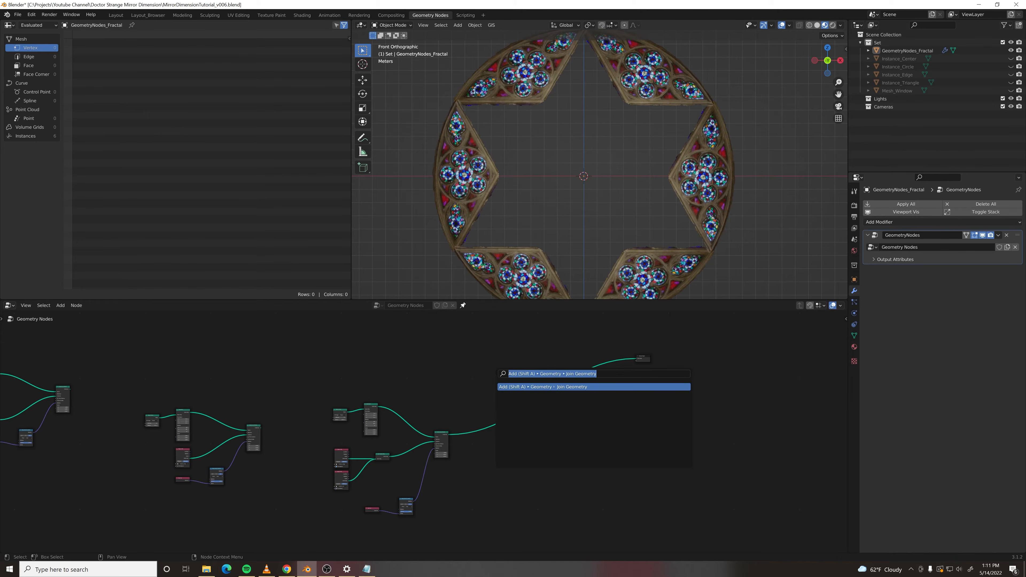
type("join")
key("Down")
key("Down")
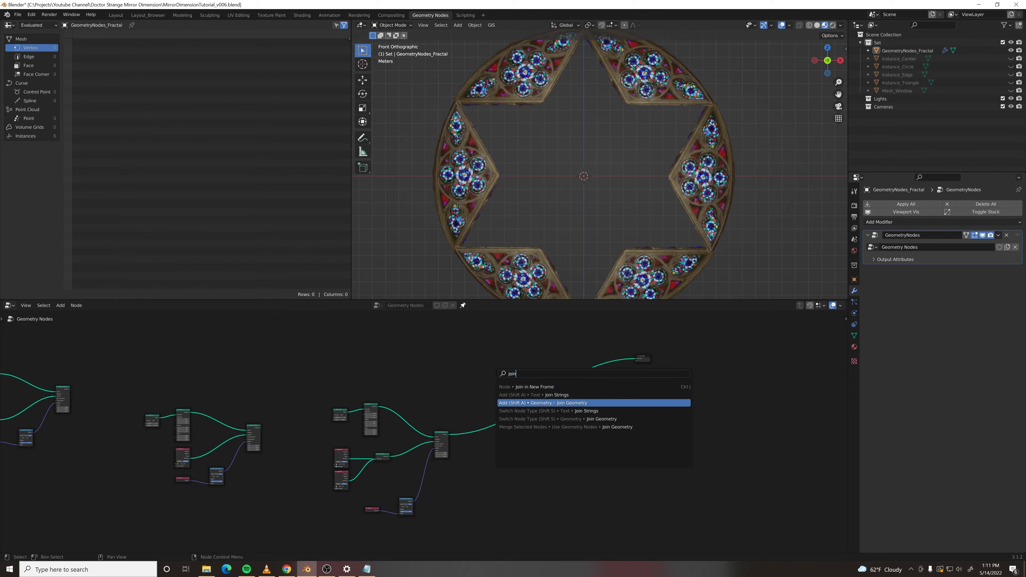
key("Return")
left_click(535, 407)
left_click_drag(536, 406, 518, 360)
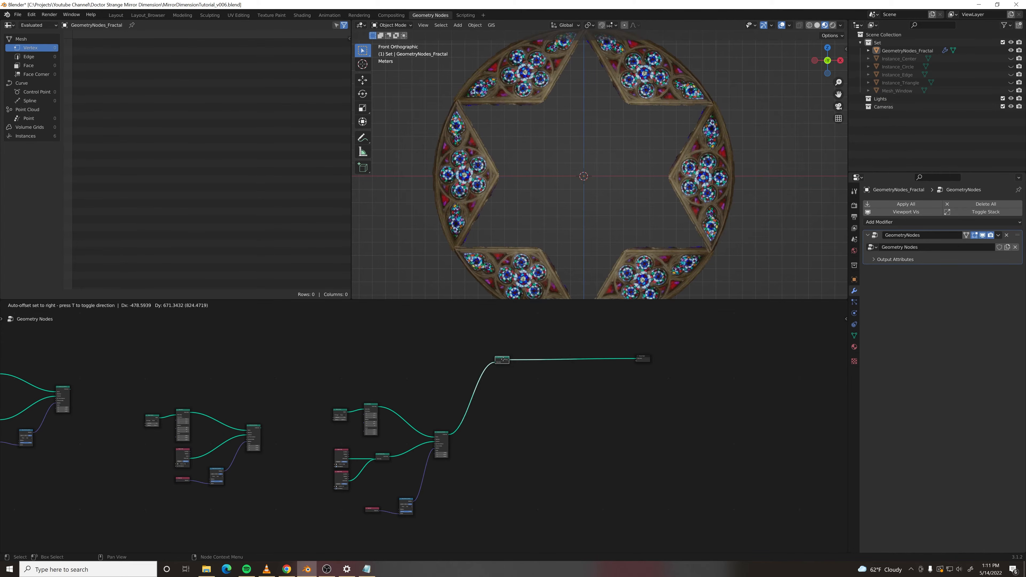
- Connect the triangle setup's Instance on Points output to the Join Geometry node and move the triangle setup's nodes clear of it
left_click_drag(261, 427, 510, 361)
left_click_drag(517, 358, 501, 354)
left_click_drag(133, 396, 279, 490)
key("g")
left_click(281, 463)
- Move the whole center setup above the triangle and edge setups
middle_click_drag(557, 388, 726, 407)
left_click_drag(55, 369, 284, 503)
scroll(282, 489, "down", 3)
key("g")
left_click(339, 348)
middle_click_drag(540, 359, 373, 415)
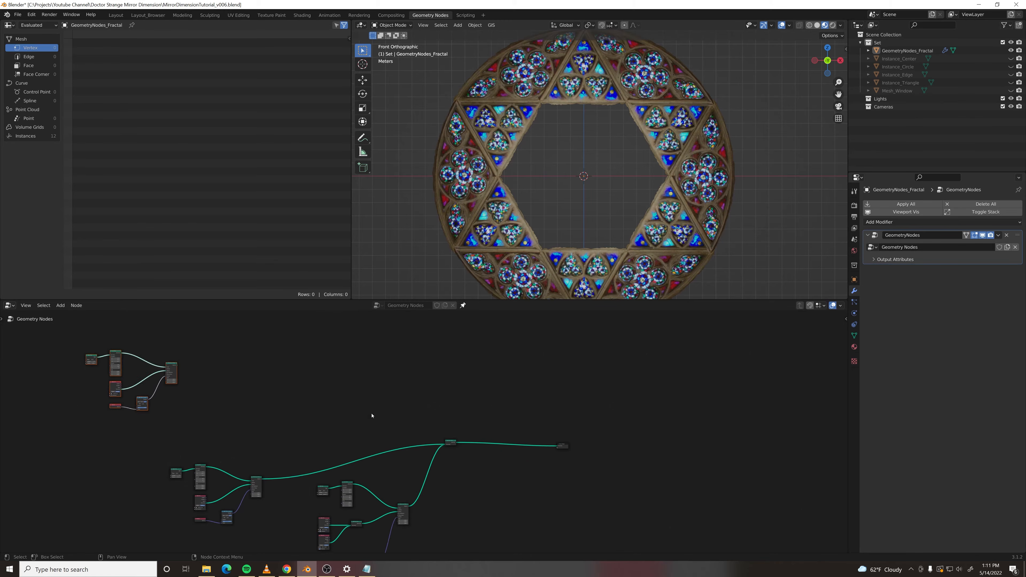
- Duplicate the Join Geometry node, insert the copy just before Group Output, and place it slightly above the link
scroll(437, 437, "up", 2)
left_click(469, 452)
left_click(456, 447)
key("shift+d")
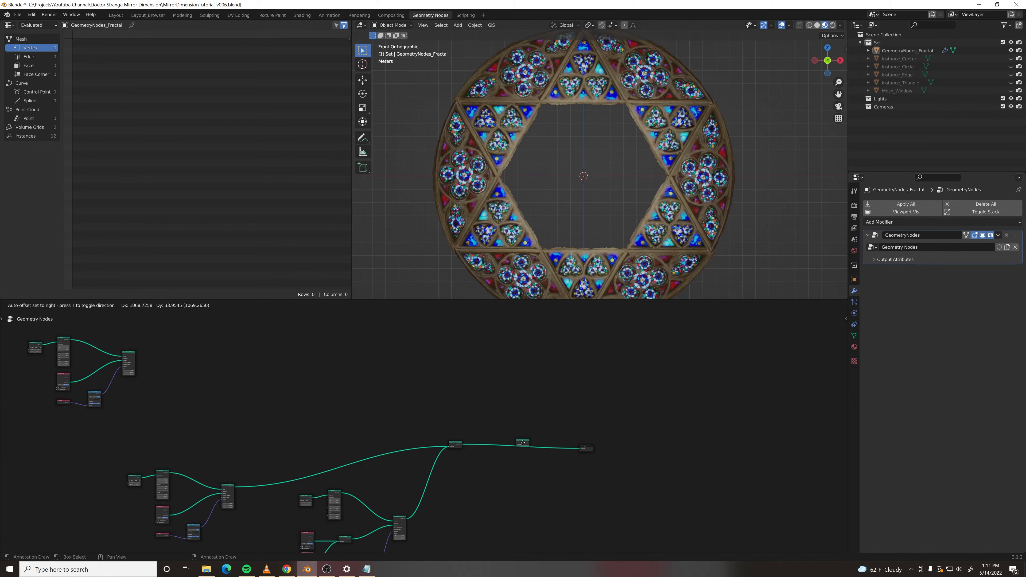
left_click(524, 443)
left_click_drag(521, 443, 520, 420)
scroll(485, 415, "up", 5)
scroll(515, 406, "down", 4)
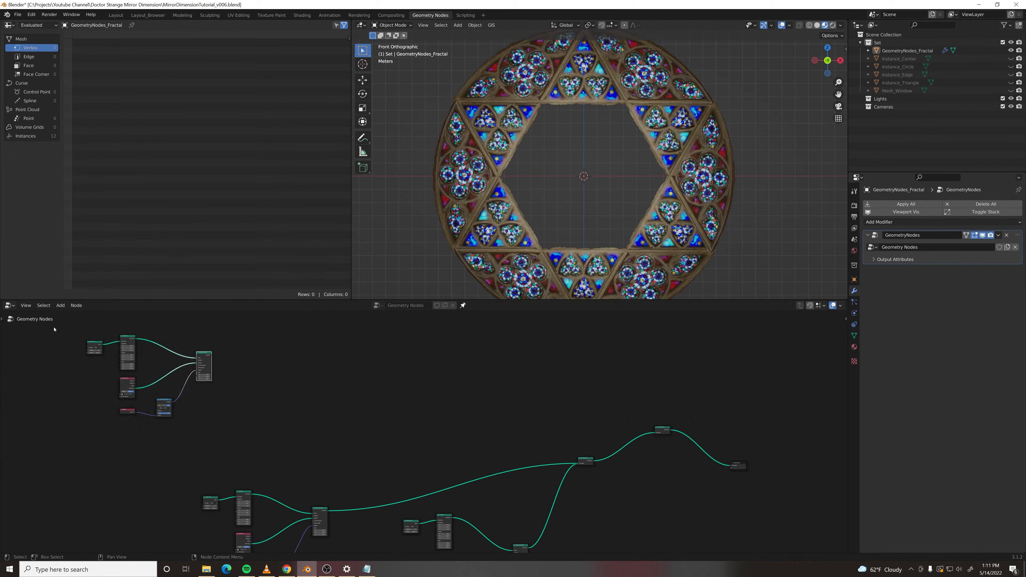
- Move the center setup closer to the new Join Geometry node and connect its instances to it
left_click_drag(55, 328, 230, 423)
left_click_drag(208, 358, 482, 355)
scroll(568, 407, "up", 5)
middle_click_drag(567, 407, 321, 406)
left_click_drag(205, 333, 451, 449)
middle_click_drag(451, 448, 551, 396)
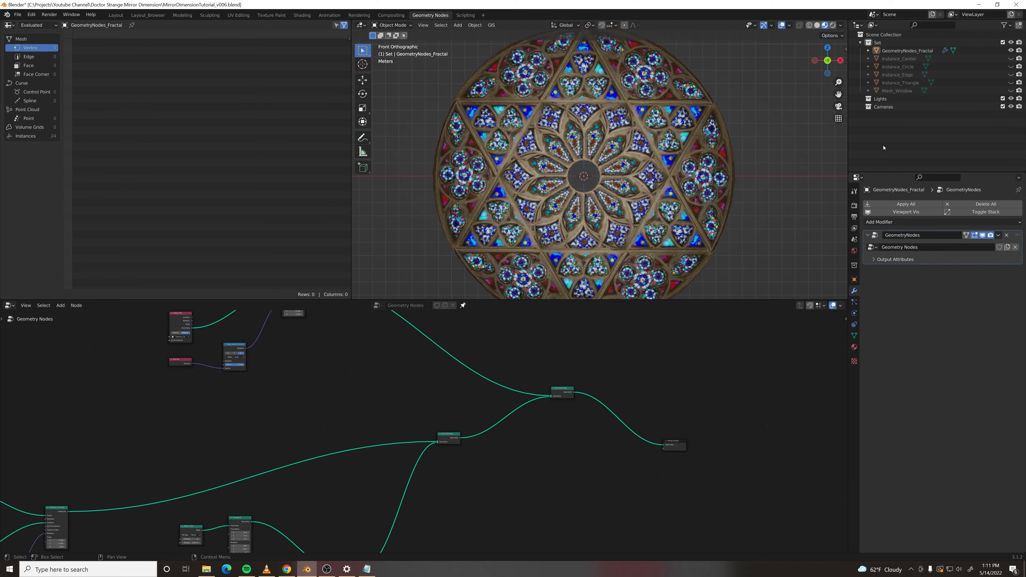
- Toggle Mesh_Window's visibility to compare the original scan with the rebuilt window, leave it hidden, and inspect the center
left_click(1011, 90)
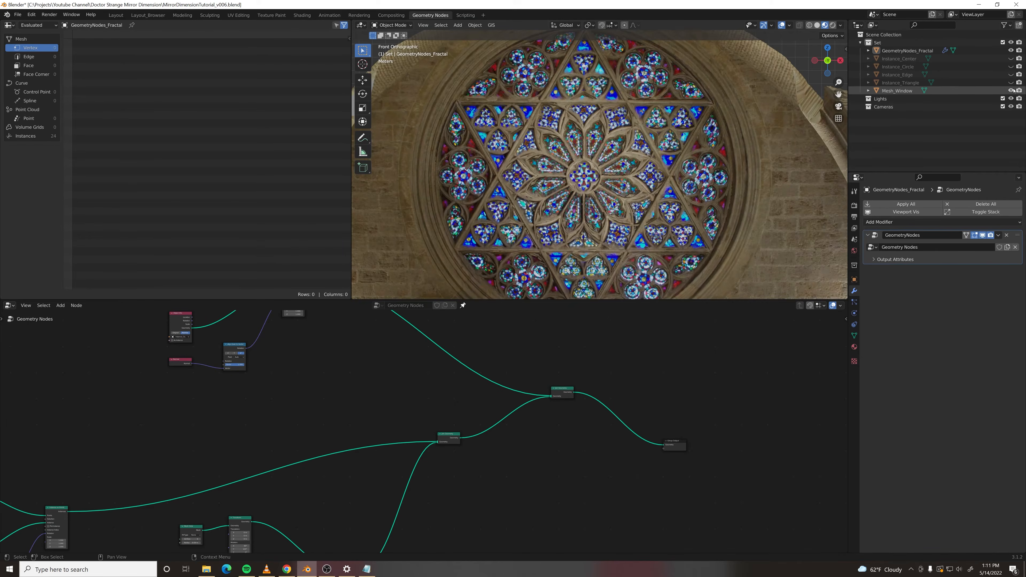
left_click(1012, 91)
left_click(1011, 90)
left_click(1012, 91)
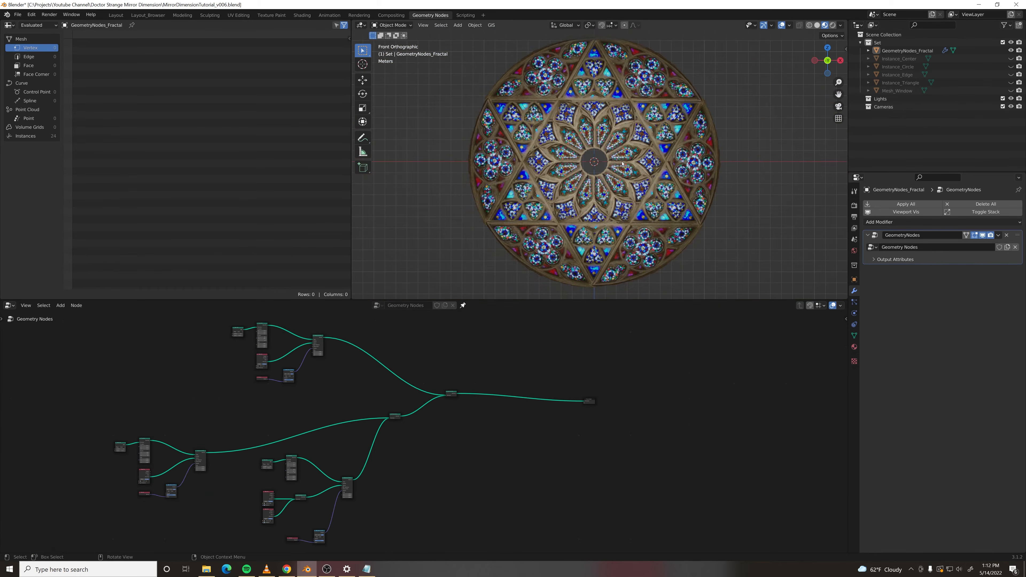
scroll(622, 163, "up", 5)
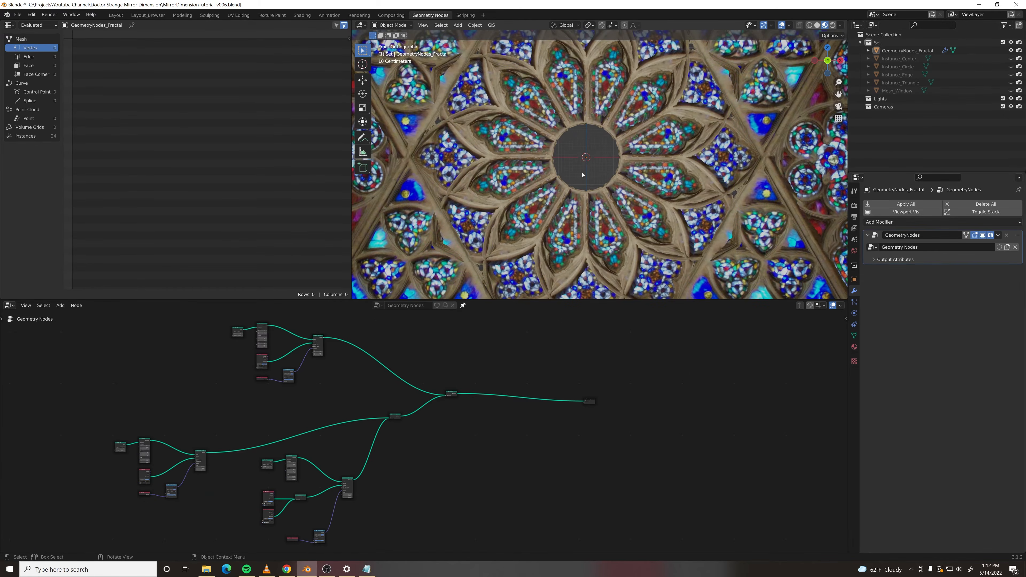
scroll(579, 159, "down", 2)
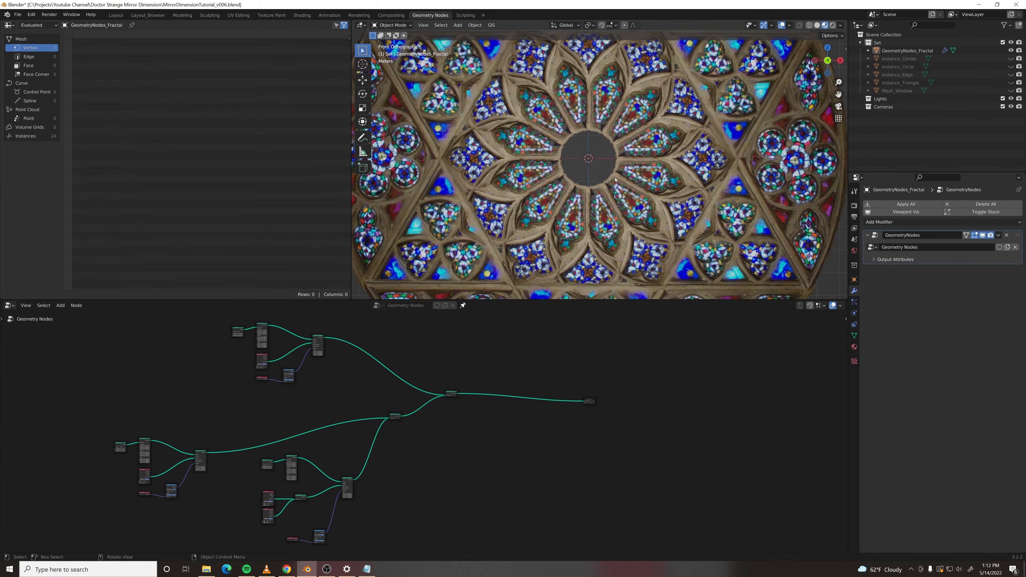
scroll(596, 129, "down", 2)
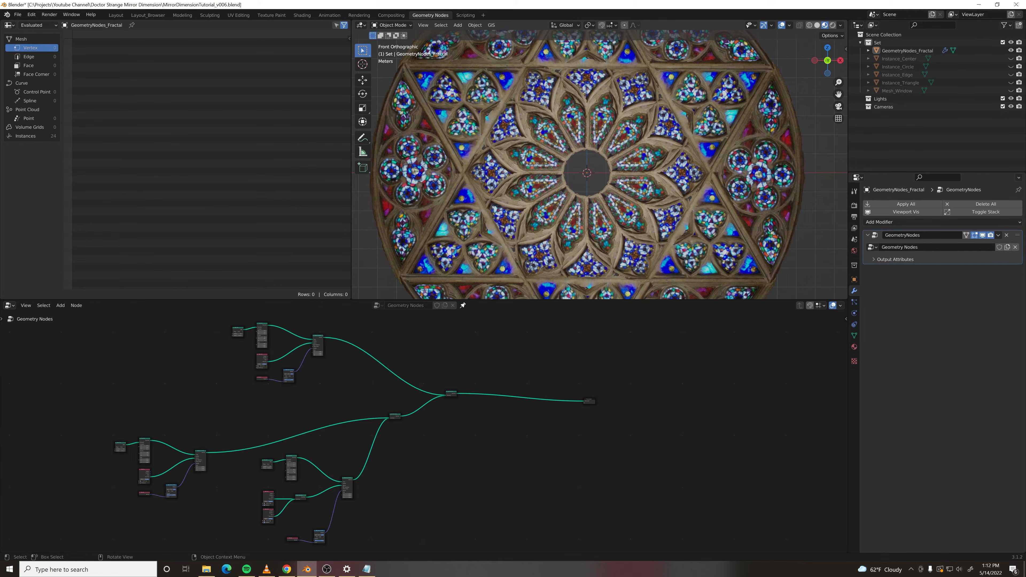
- Spread out the center setup's nodes, separating Instance on Points from the others and raising Mesh Circle and Transform
scroll(482, 353, "up", 4)
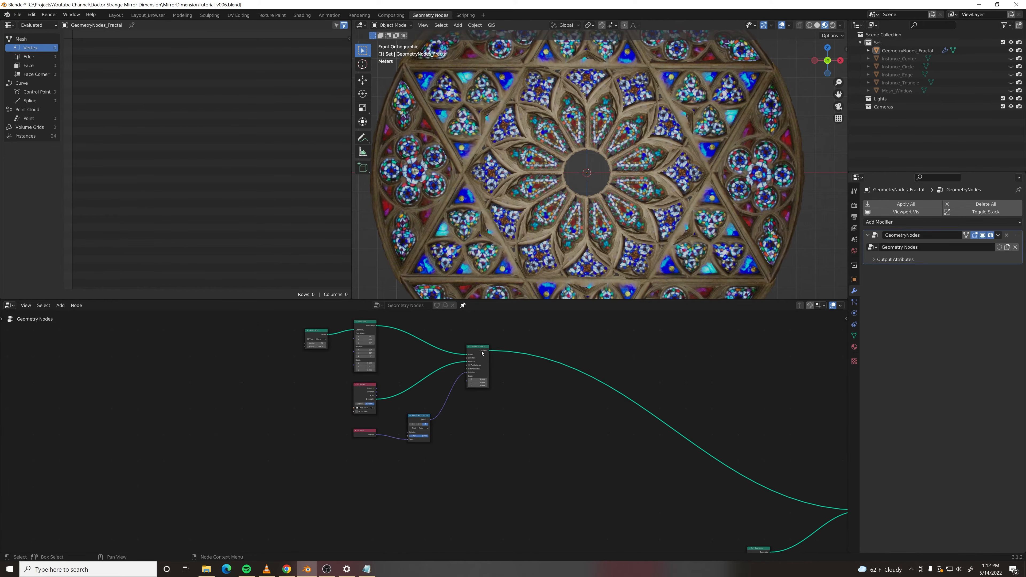
left_click_drag(475, 351, 514, 382)
middle_click_drag(291, 318, 258, 361)
left_click_drag(249, 358, 380, 415)
key("g")
left_click(394, 372)
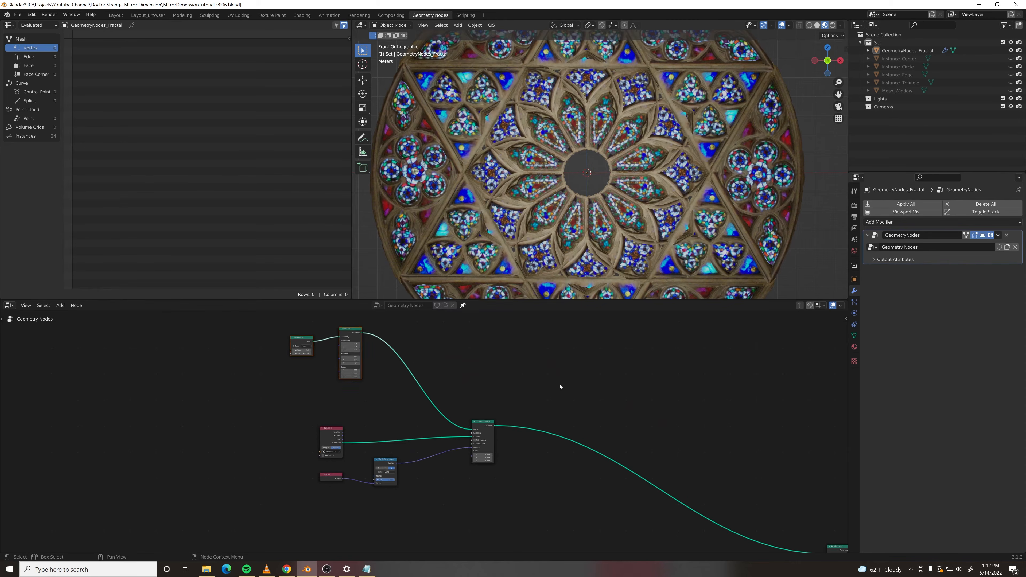
- Move the Group Output node up beside the center setup
scroll(643, 380, "down", 5)
middle_click_drag(643, 380, 398, 405)
left_click_drag(722, 531, 374, 339)
scroll(277, 403, "up", 2)
middle_click_drag(171, 357, 368, 384)
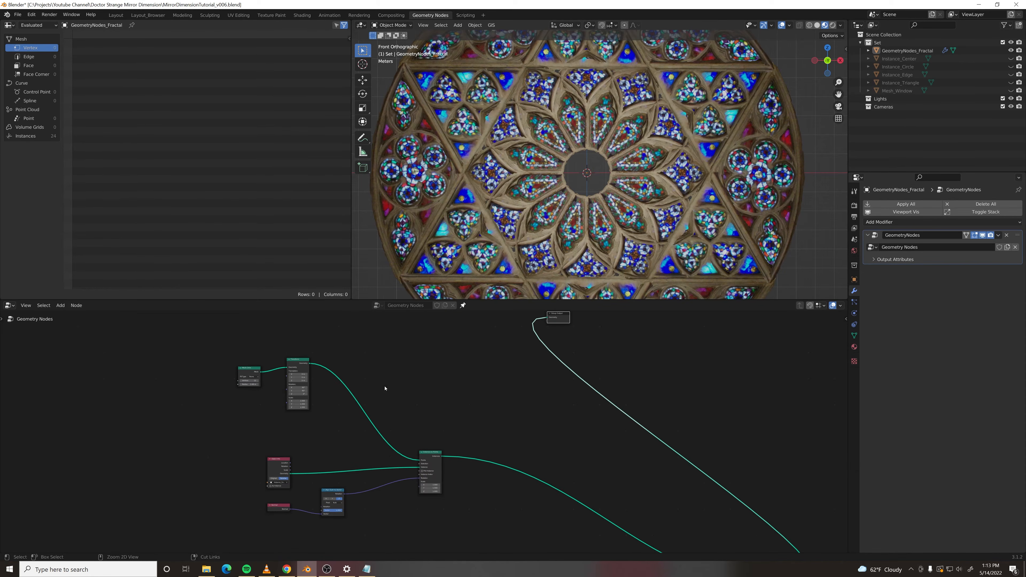
- Cut the center setup's link between Transform and Instance on Points, and connect Transform directly to Group Output
right_click_drag(384, 390, 332, 398, "ctrl")
left_click_drag(310, 366, 547, 355)
middle_click_drag(412, 417, 481, 396)
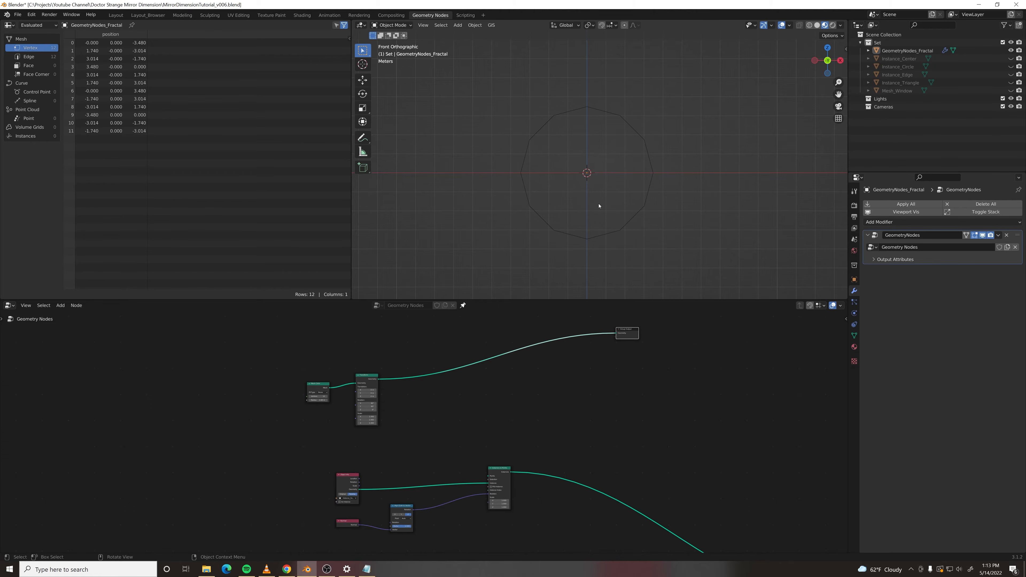
middle_click_drag(486, 383, 471, 399)
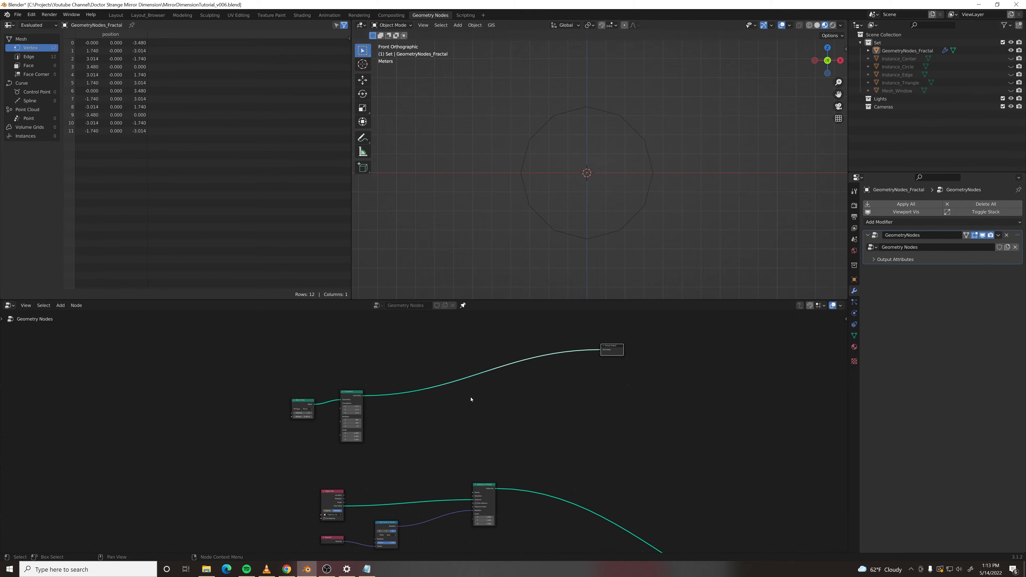
- Duplicate the center setup's Mesh Circle above Transform and give the copy 9 vertices and a 0.001 m radius
scroll(511, 370, "up", 3)
middle_click_drag(199, 422, 222, 446)
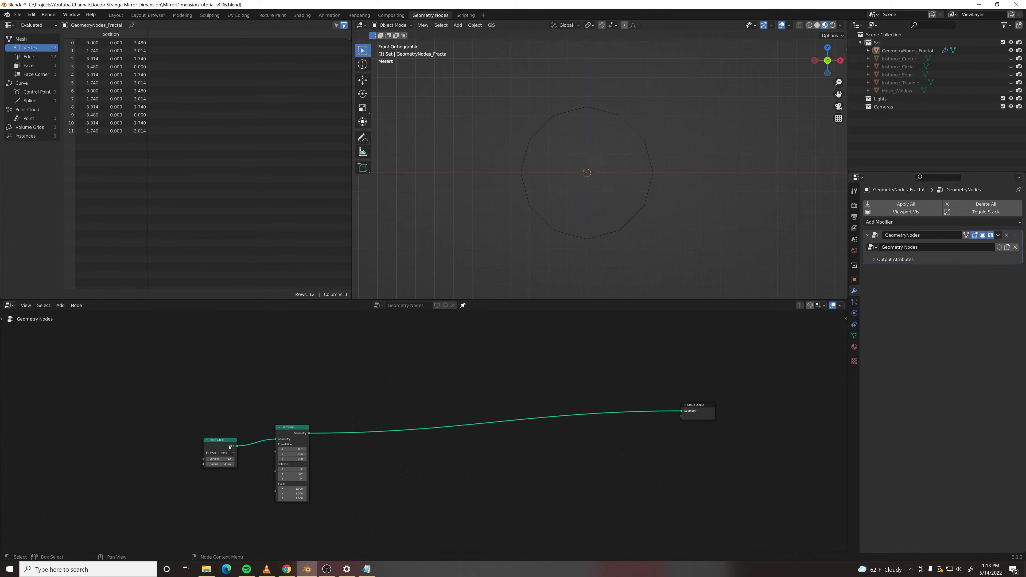
key("shift+d")
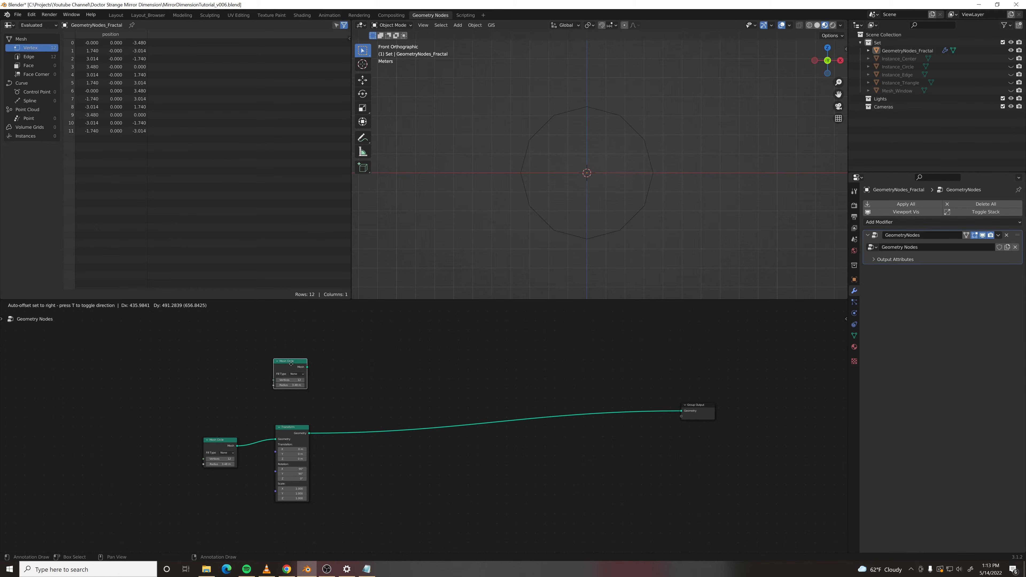
left_click(294, 364)
scroll(299, 396, "up", 1)
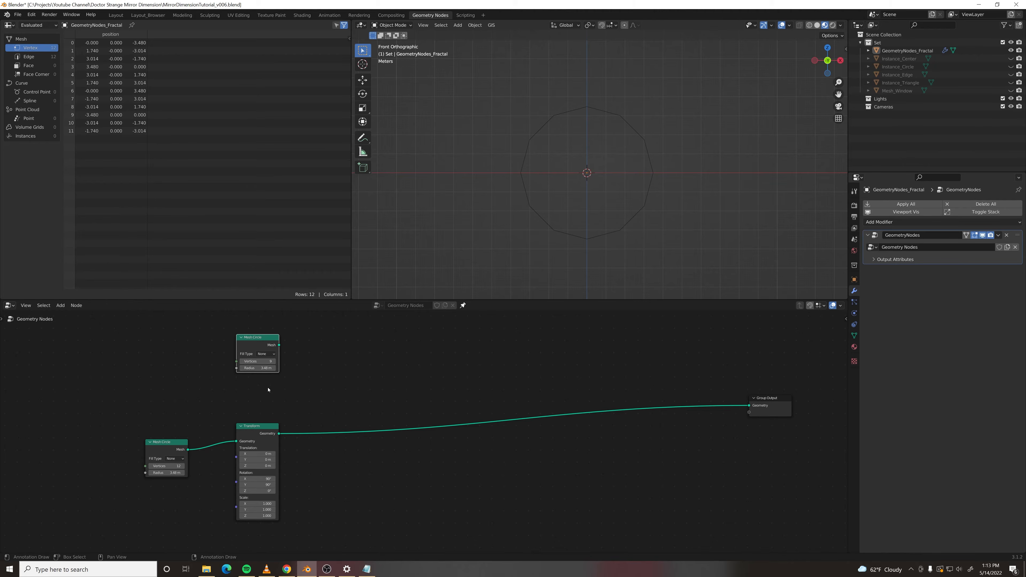
left_click(268, 368)
type(".001")
key("Return")
- Add Instance on Points before Group Output, using the tiny circle as Points and the transformed 12-vertex circle as Instance
middle_click_drag(381, 398, 424, 400)
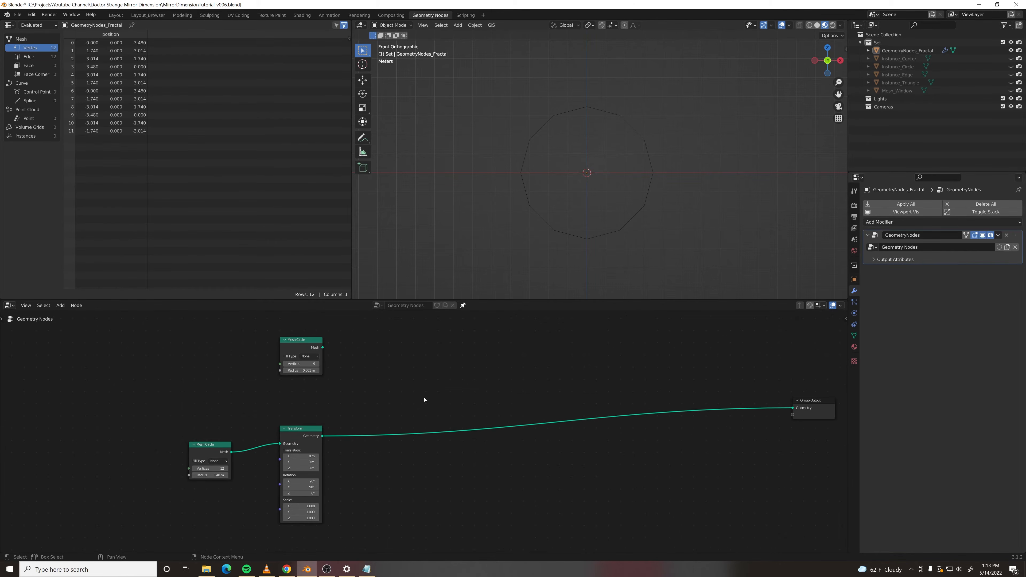
key("F3")
type("instan")
key("Return")
left_click(424, 399)
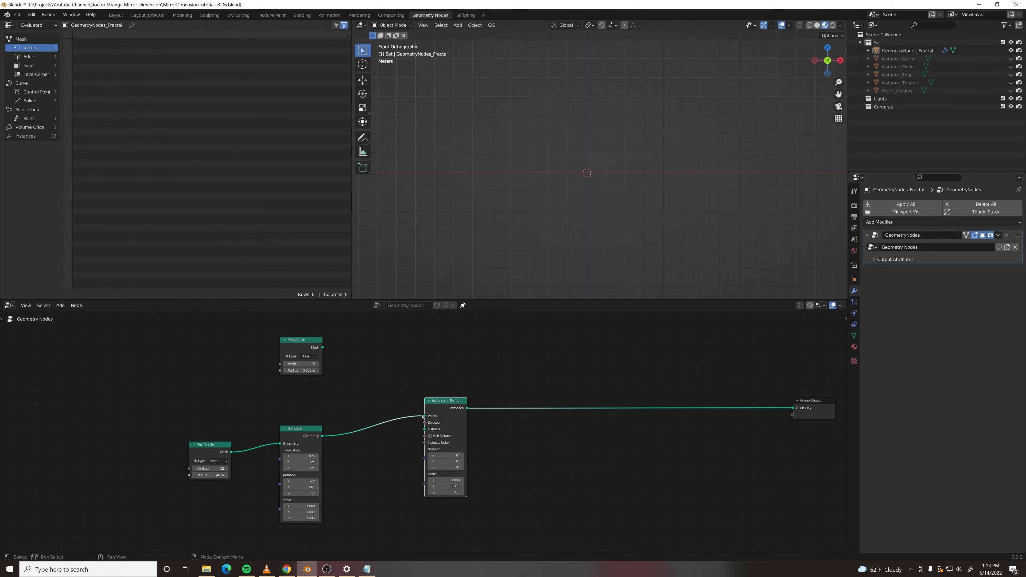
left_click_drag(424, 416, 424, 429)
left_click_drag(326, 349, 424, 418)
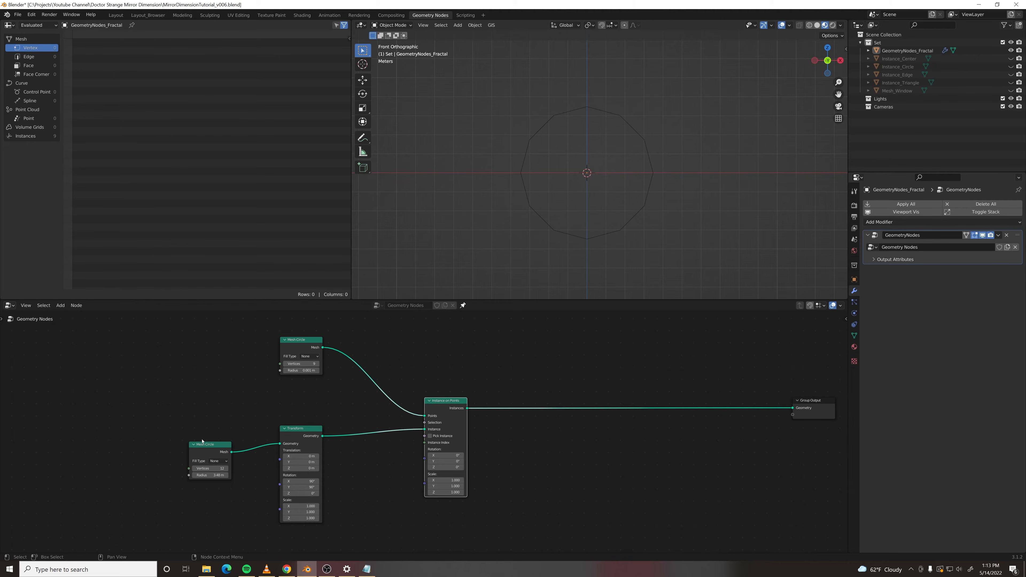
- Move the 12-vertex Mesh Circle and its Transform node lower, away from the tiny circle node
left_click_drag(181, 430, 338, 497)
key("g")
left_click(336, 465)
middle_click_drag(351, 498, 363, 431)
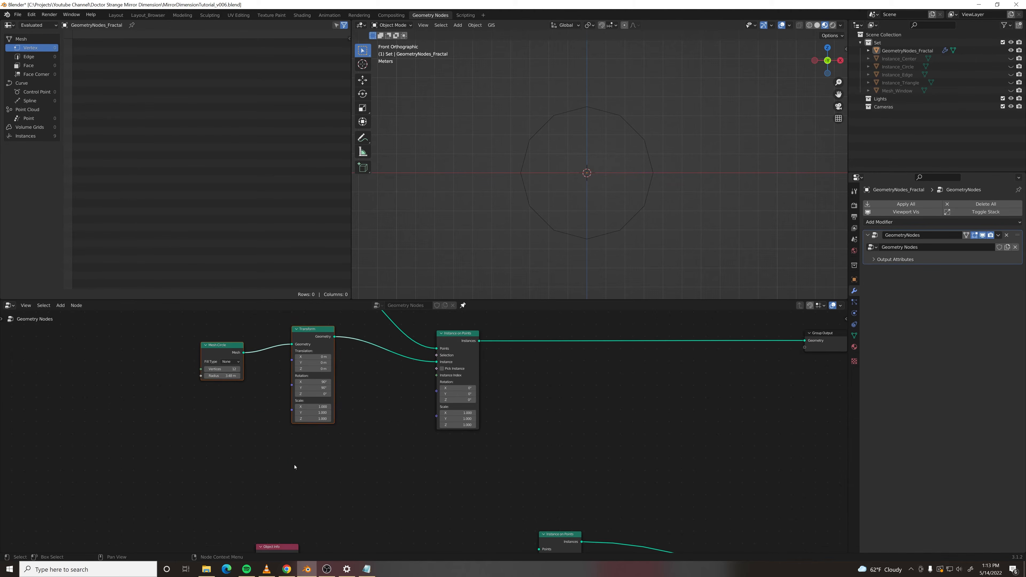
- Add an Index node below Transform and connect it to the new Instance on Points node's Scale input
left_click(294, 466)
key("F3")
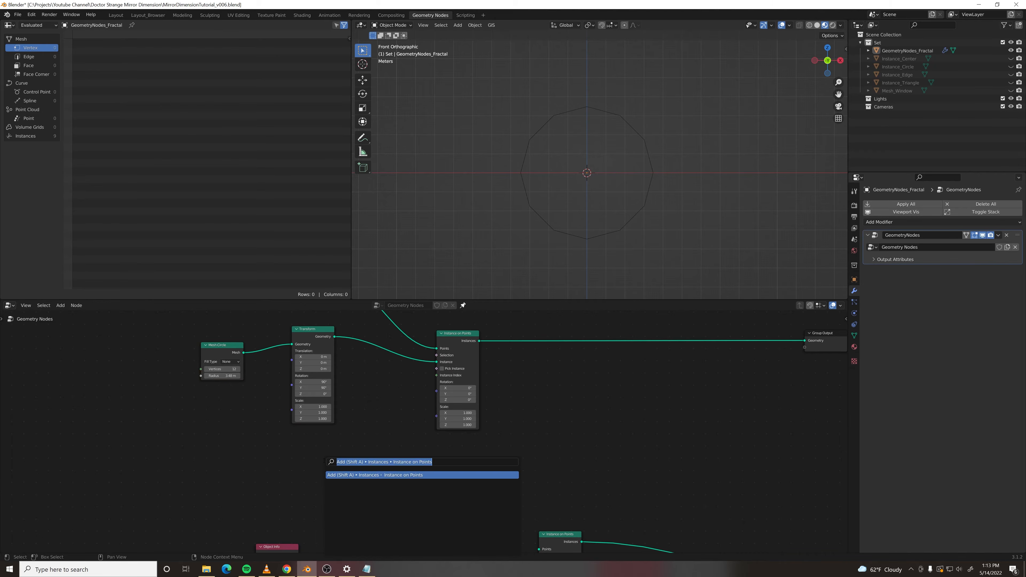
type("ind")
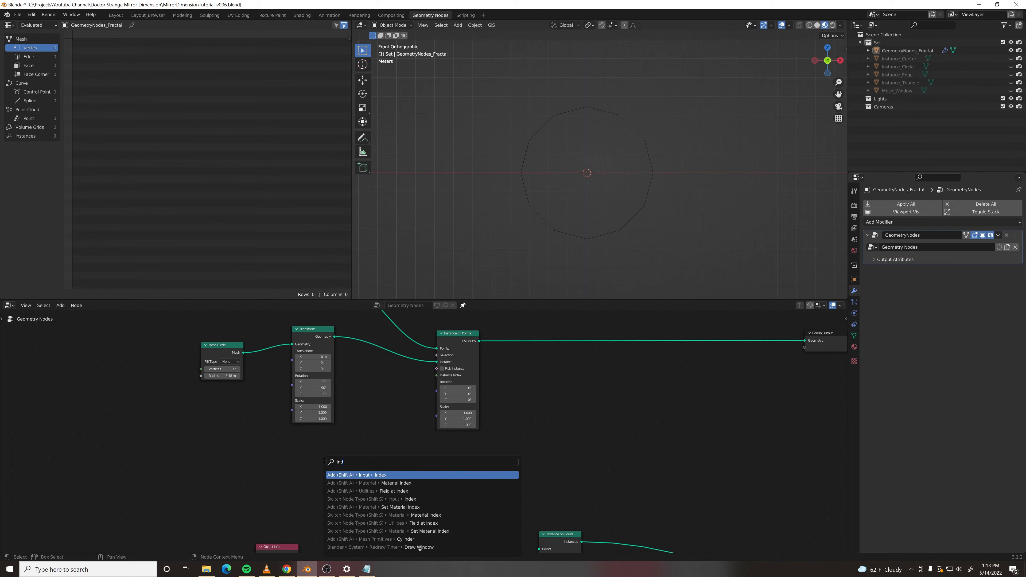
key("Return")
left_click(313, 449)
left_click_drag(334, 453, 437, 418)
scroll(708, 164, "down", 3)
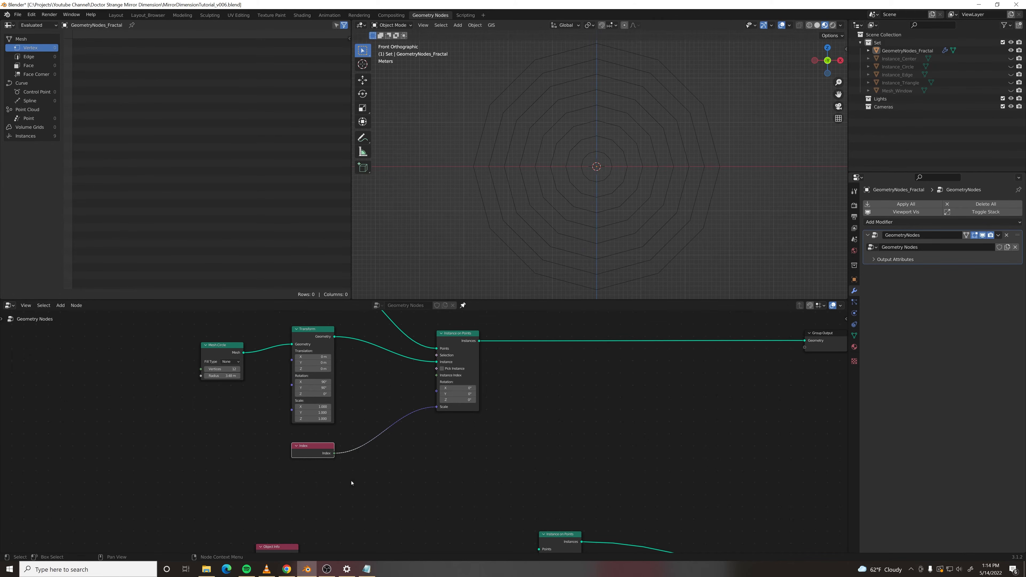
- Make room beside Index and insert a Map Range node between it and the Scale input with From Max set to 9
key("g")
left_click(293, 499)
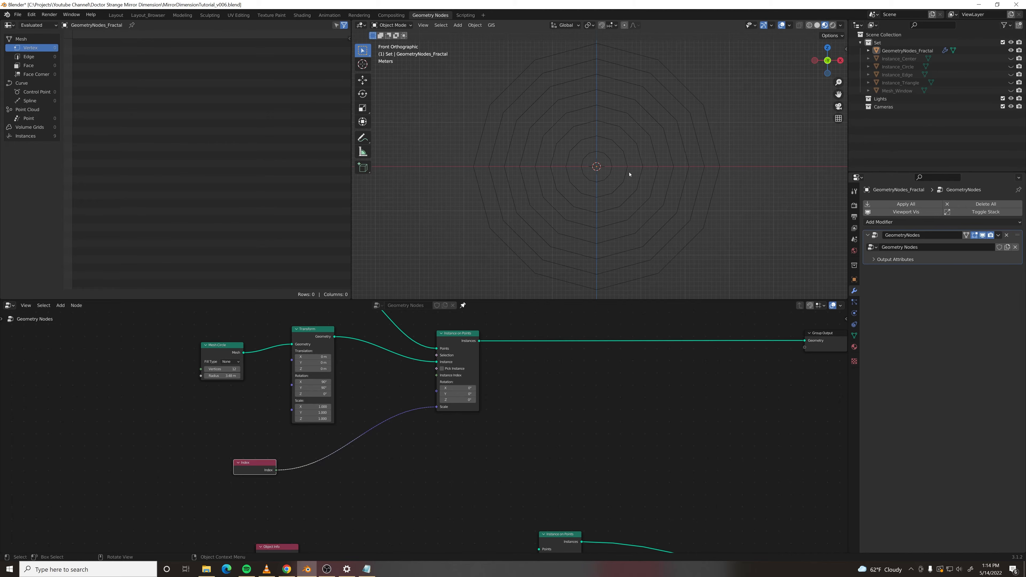
key("F3")
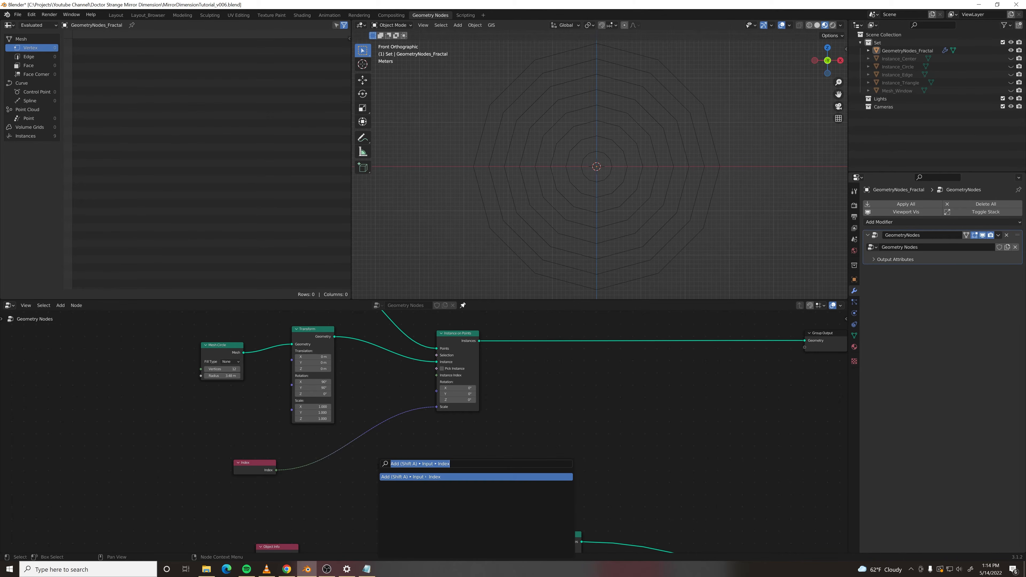
type("map range")
key("Return")
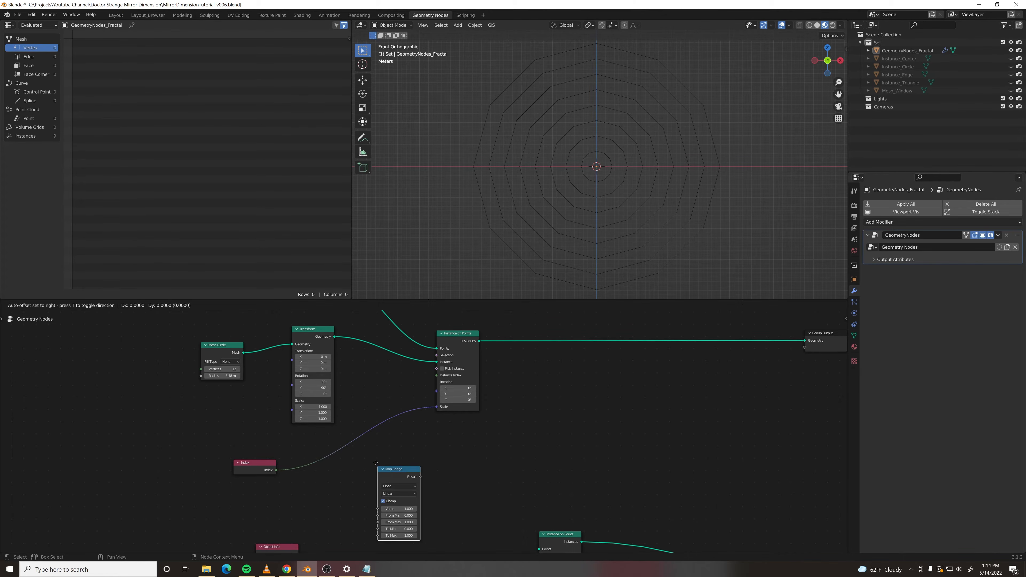
left_click(321, 431)
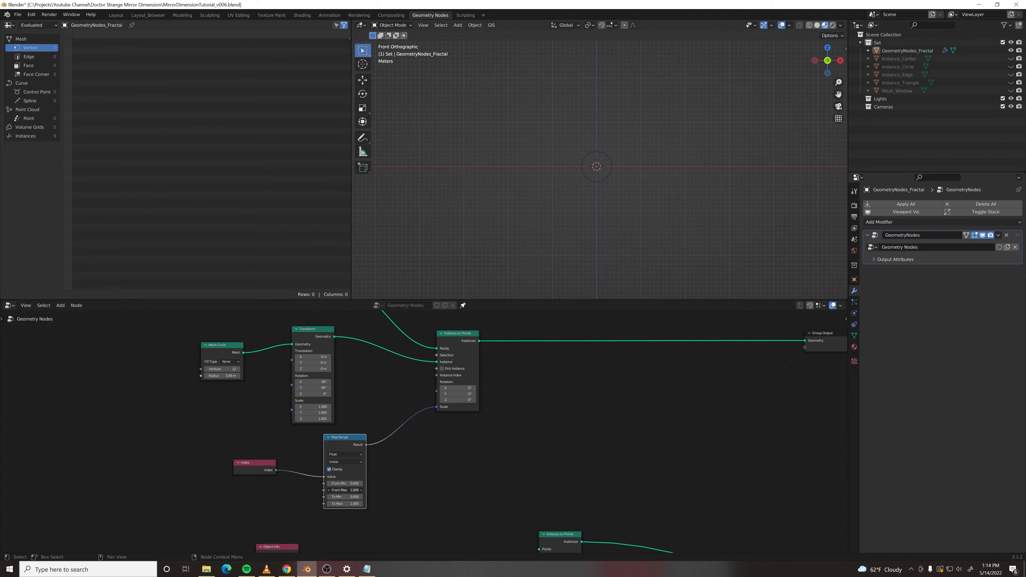
left_click(345, 490)
type("9")
key("Return")
scroll(589, 173, "up", 6)
- Move Index farther away and insert a Math Add node with value 1 between it and Map Range
left_click_drag(255, 465, 186, 475)
key("F3")
type("m")
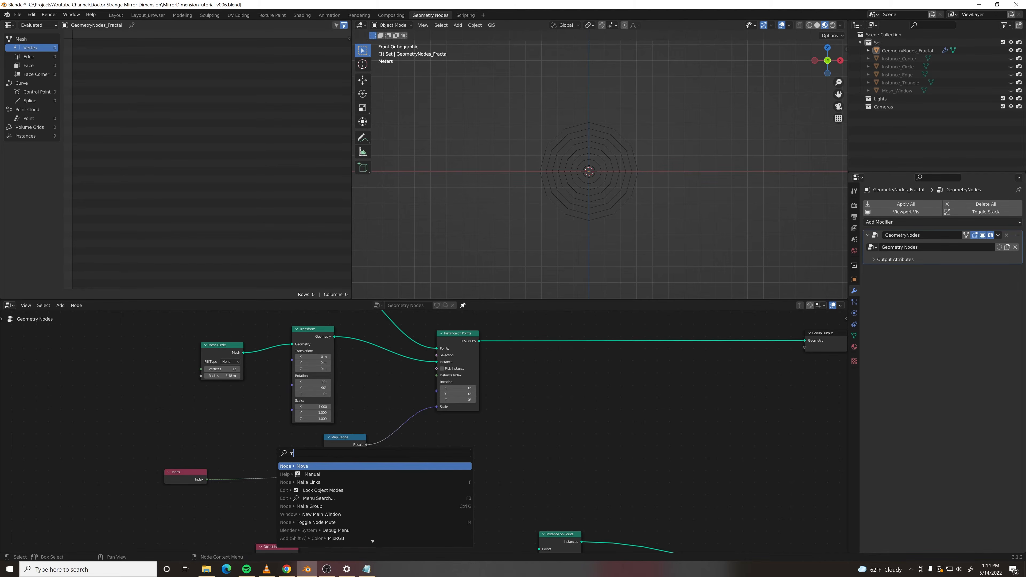
type("ath")
key("Return")
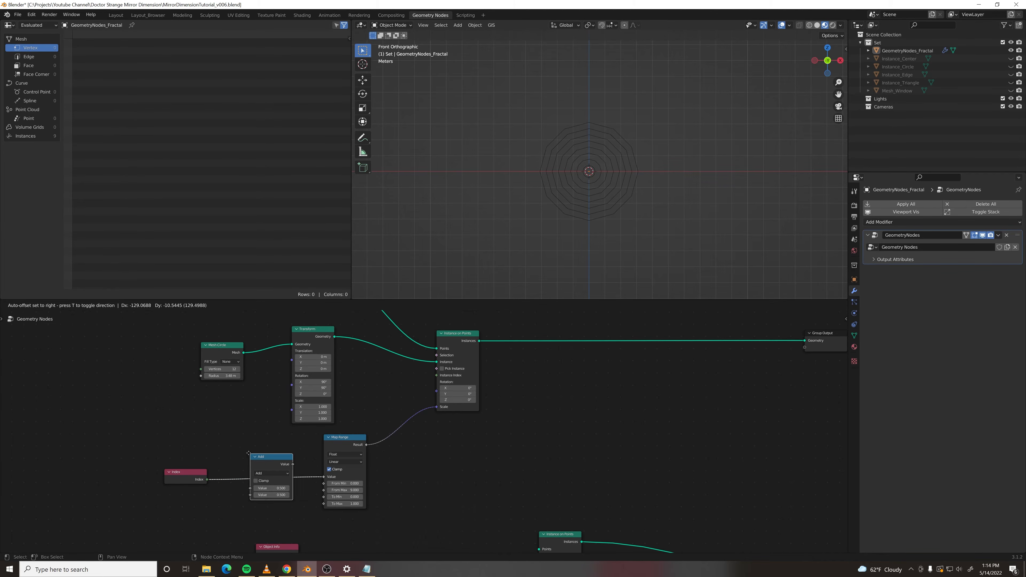
left_click(246, 451)
left_click(269, 493)
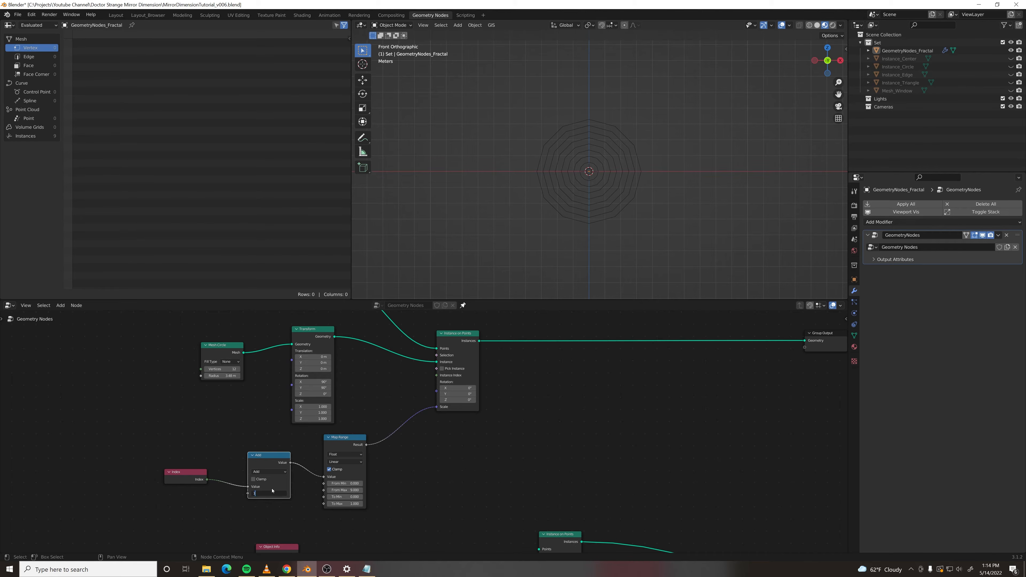
type("1")
key("Return")
- Feed the concentric circle instances into the Points input of the center setup's Instance on Points, and connect that node to Group Output
mouse_move(435, 409)
left_mouse_down()
mouse_move(396, 439)
mouse_move(401, 426)
mouse_move(437, 416)
left_mouse_up()
scroll(441, 443, "down", 3)
middle_click_drag(412, 443, 357, 400)
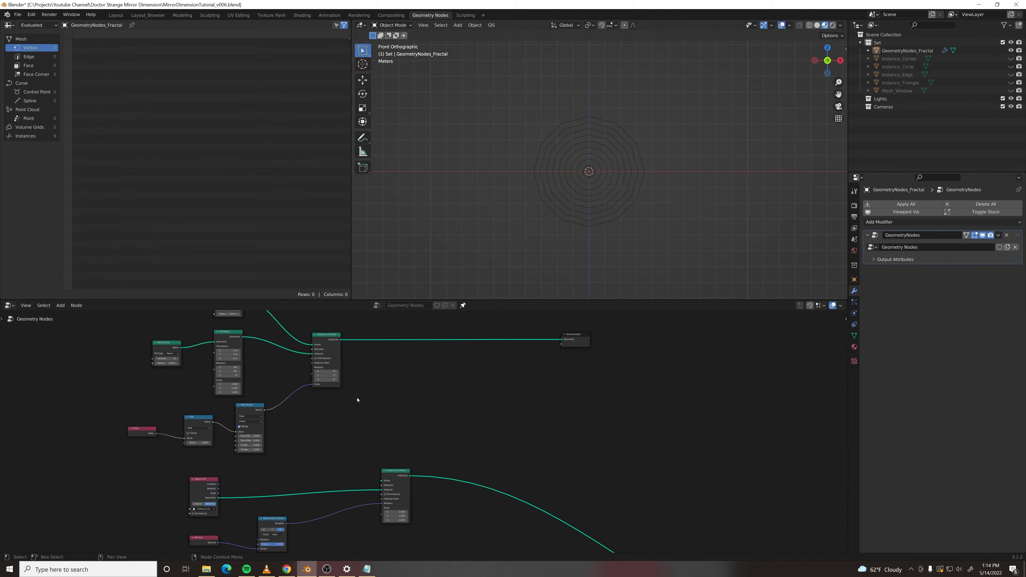
left_click_drag(341, 340, 561, 341)
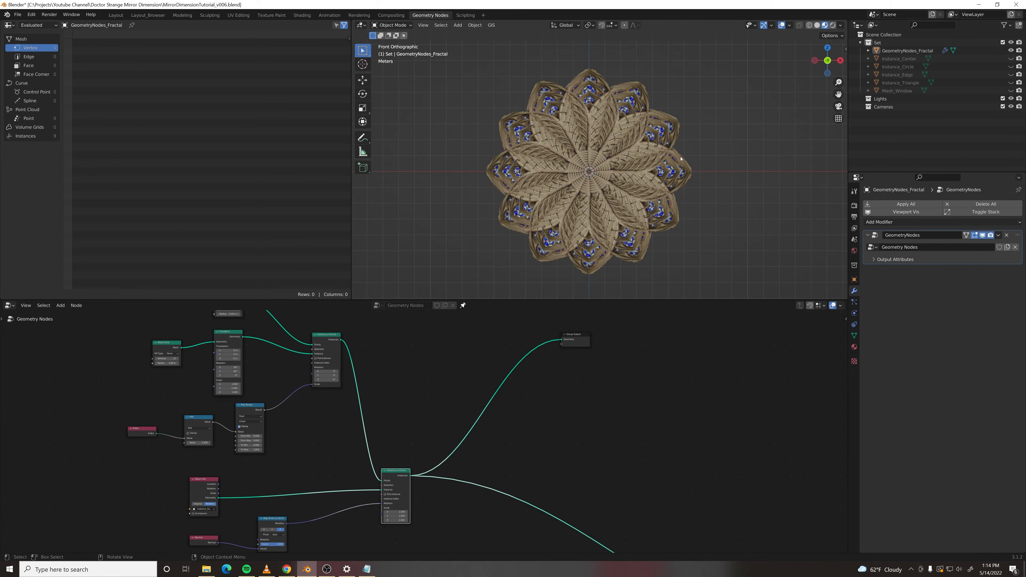
- Move the Index, Add and Map Range nodes away from Instance on Points to free space on the Scale link
scroll(310, 429, "down", 3)
middle_click_drag(287, 429, 395, 455)
left_click_drag(205, 349, 448, 468)
key("g")
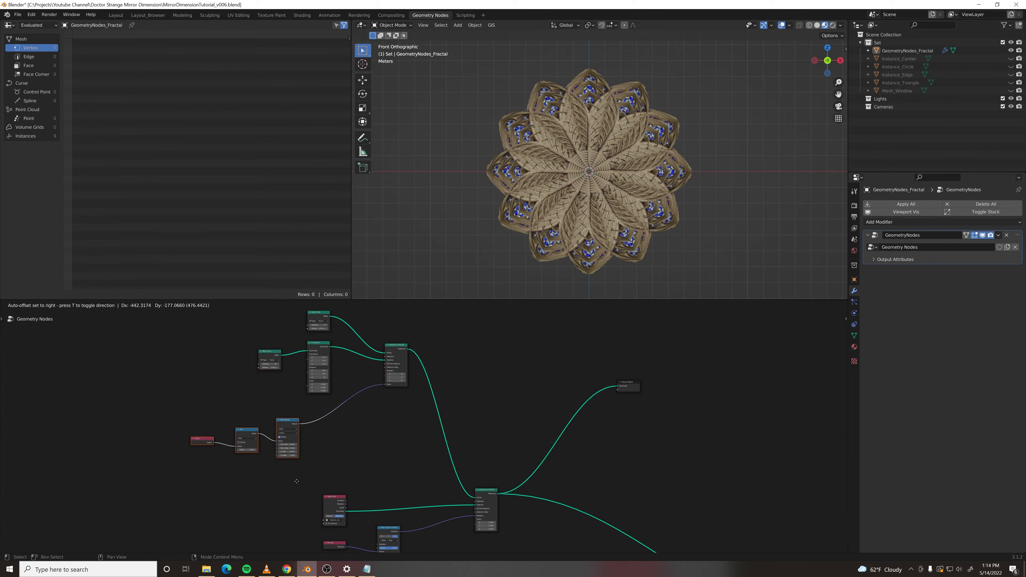
left_click(332, 463)
- Add a Float Curve node on the link between Map Range and the Scale input of the concentric circles' Instance on Points
scroll(355, 426, "up", 2)
key("F3")
type("float curve")
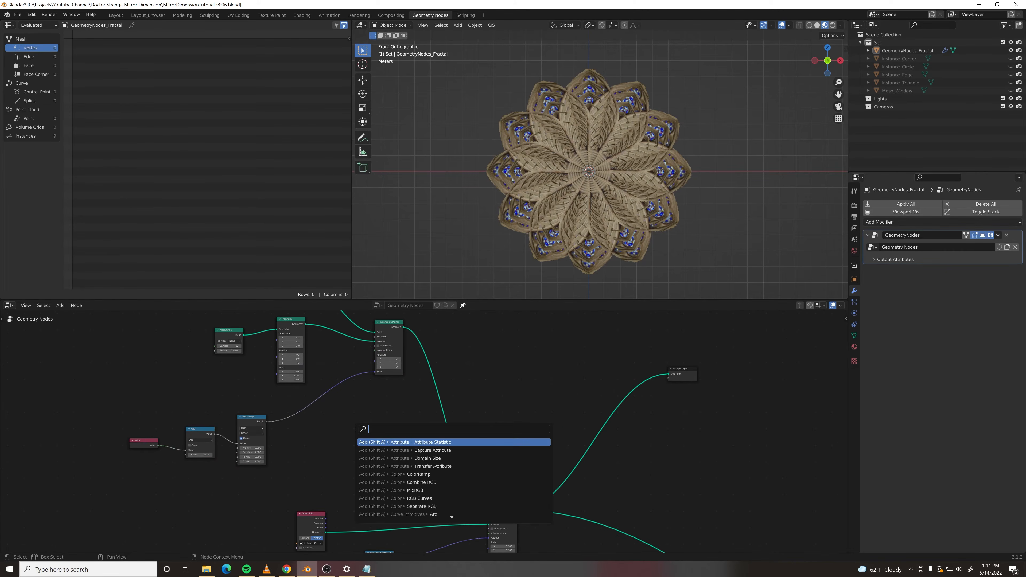
key("Return")
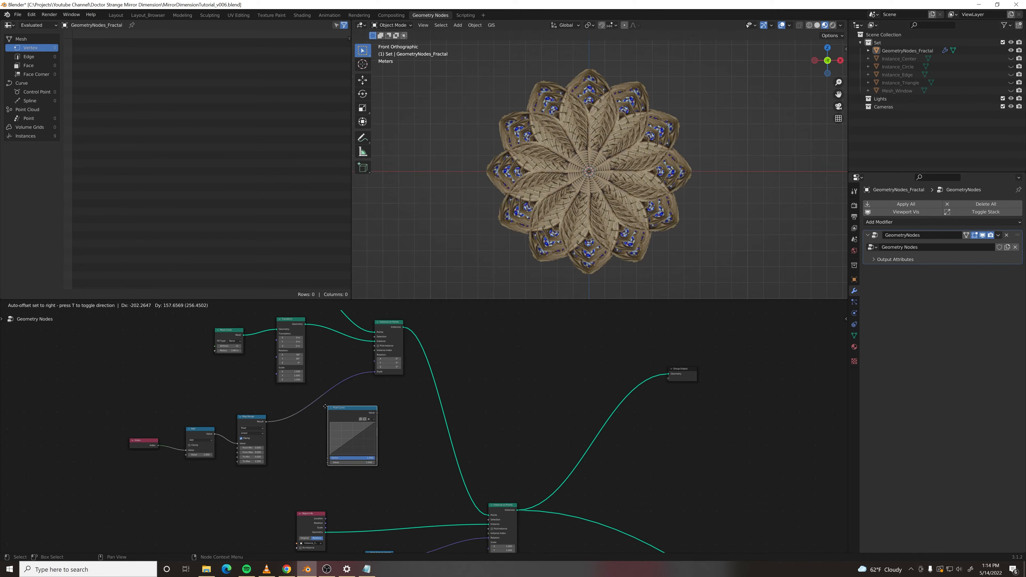
left_click(297, 395)
scroll(364, 447, "up", 2)
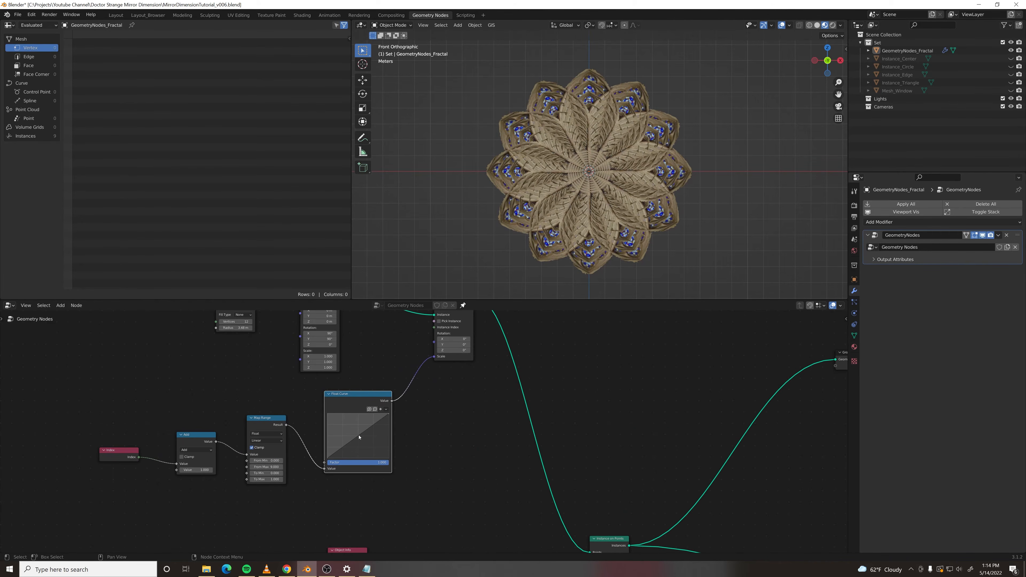
- Bend the Float Curve downward with a control point at about 0.87, 0.22 so the center pieces shrink progressively inward
left_click_drag(359, 437, 377, 452)
scroll(601, 164, "up", 5)
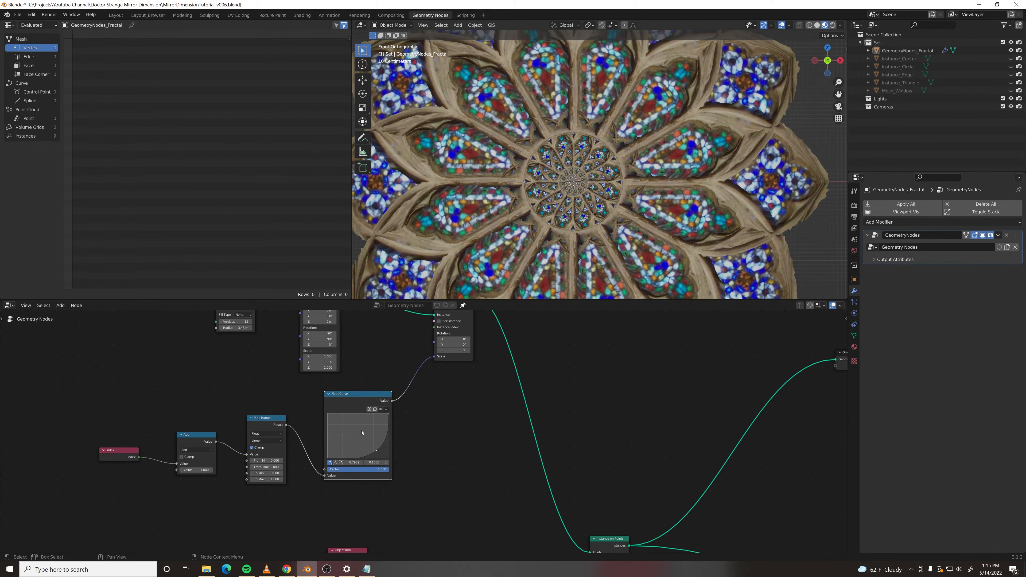
left_click_drag(378, 449, 382, 452)
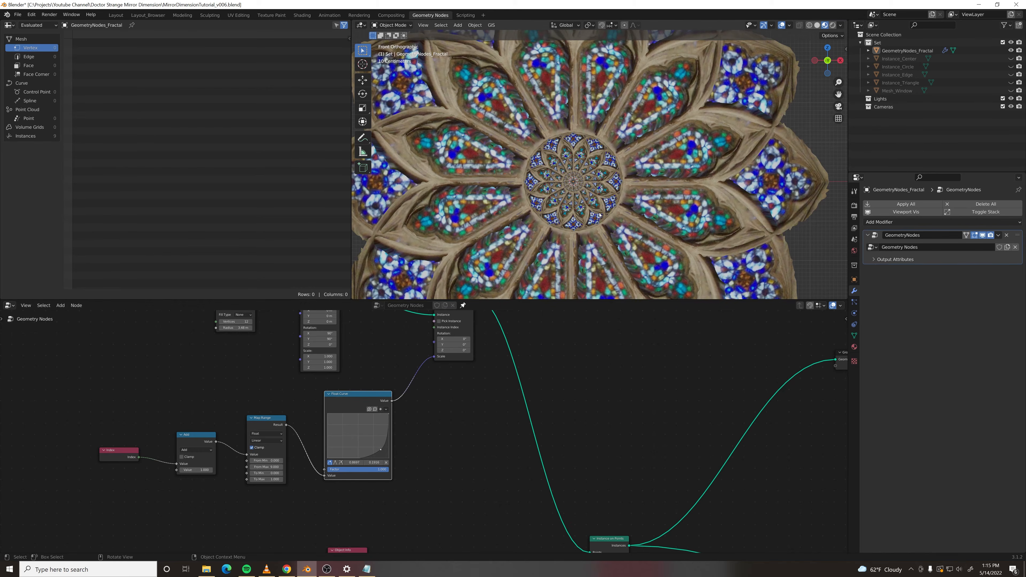
scroll(599, 215, "down", 4)
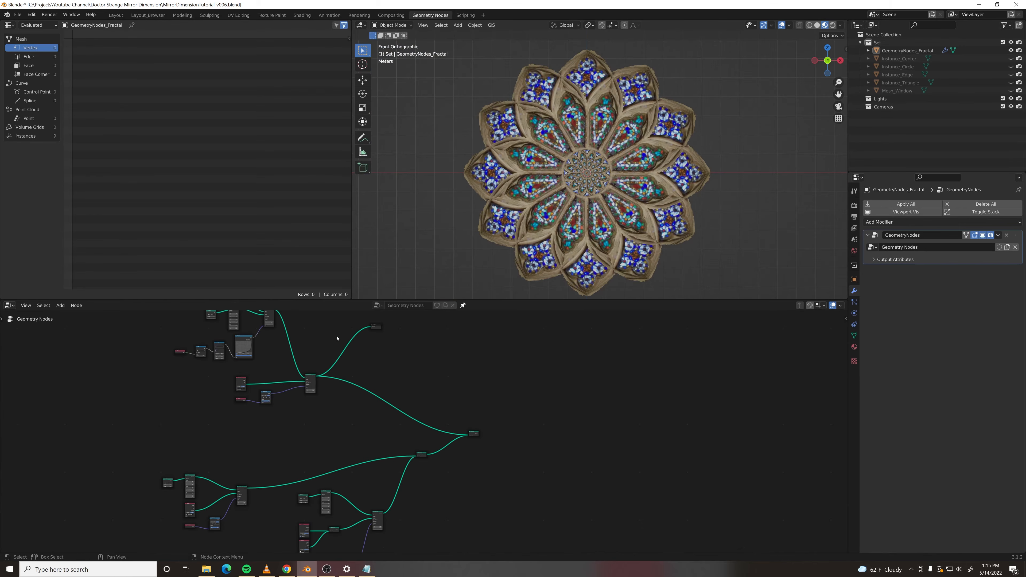
- Cut the center setup's link to Group Output, move Group Output beyond the final Join Geometry, and connect that join to it
right_click_drag(337, 338, 365, 365, "ctrl")
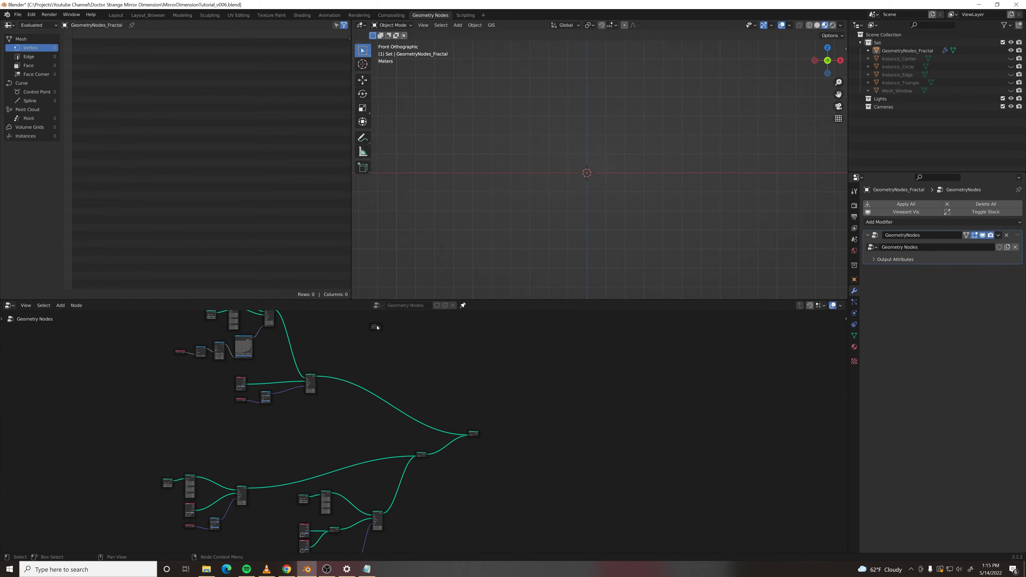
left_click_drag(376, 326, 536, 437)
scroll(538, 437, "up", 8)
middle_click_drag(552, 441, 405, 430)
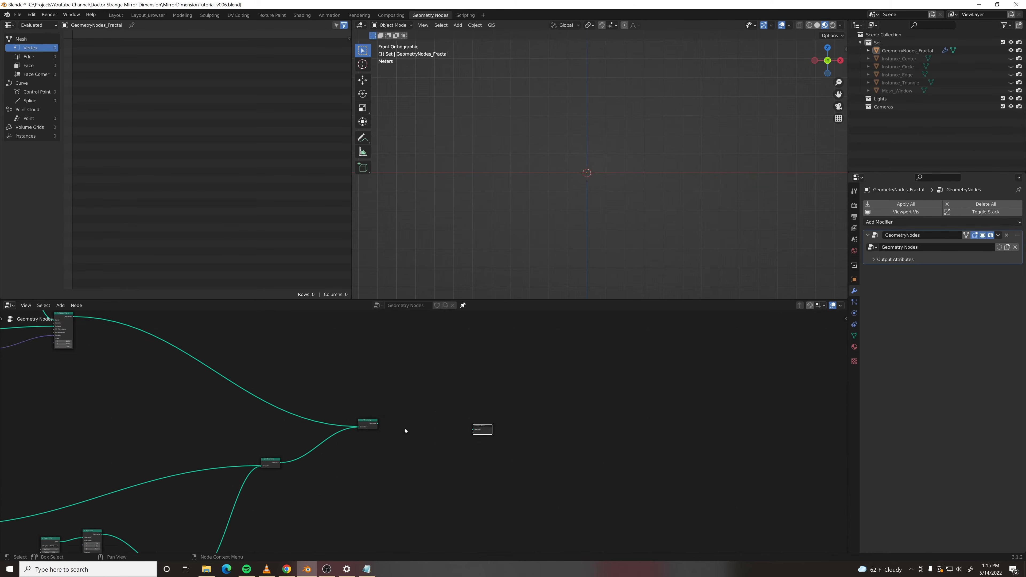
scroll(405, 431, "up", 2)
left_click_drag(356, 421, 497, 428)
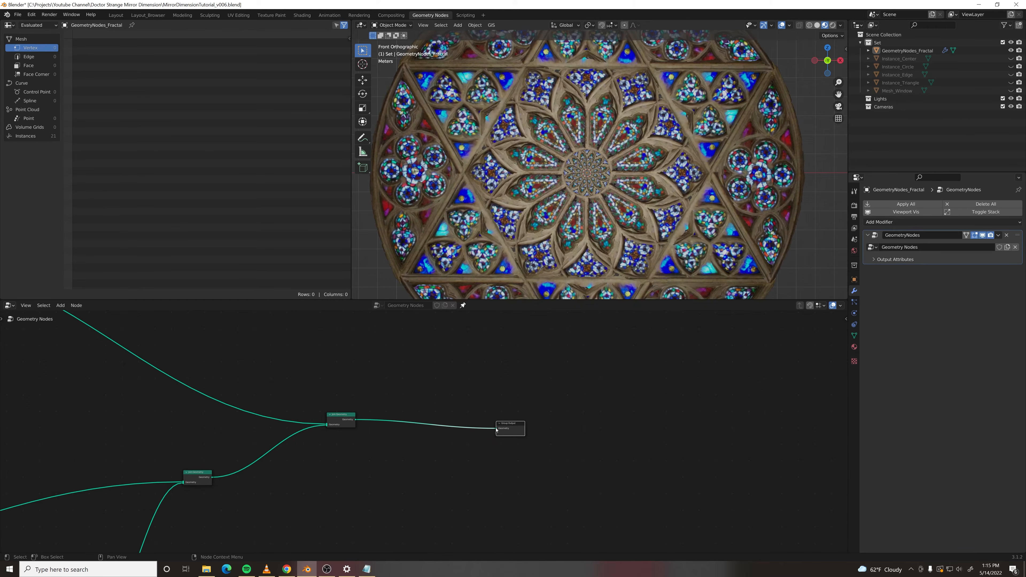
scroll(724, 131, "down", 3)
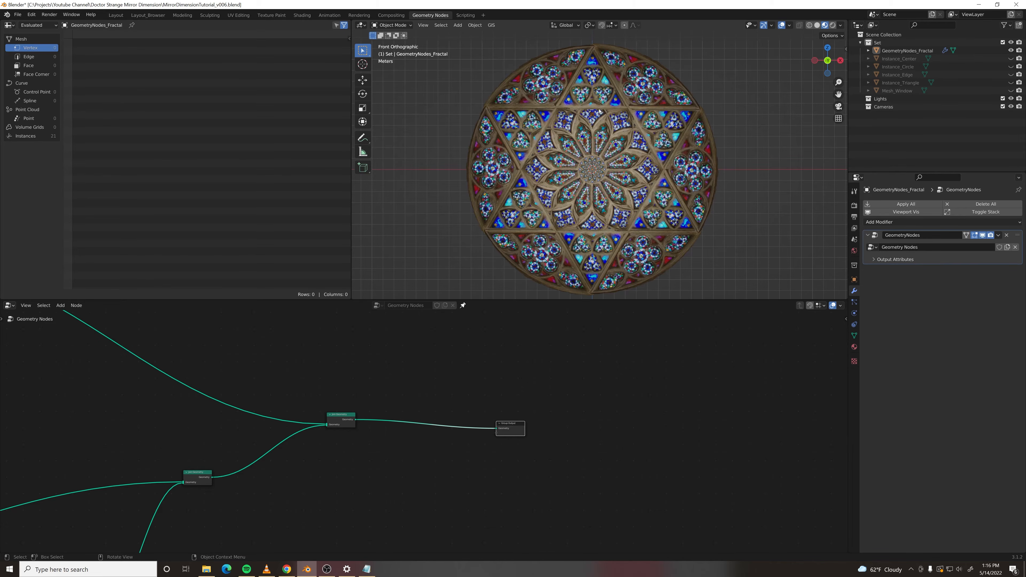
- Review the 12-vertex Mesh Circle's Radius and the Float Curve's Factor as the controls of the repeated center pieces
middle_click_drag(416, 466, 561, 452)
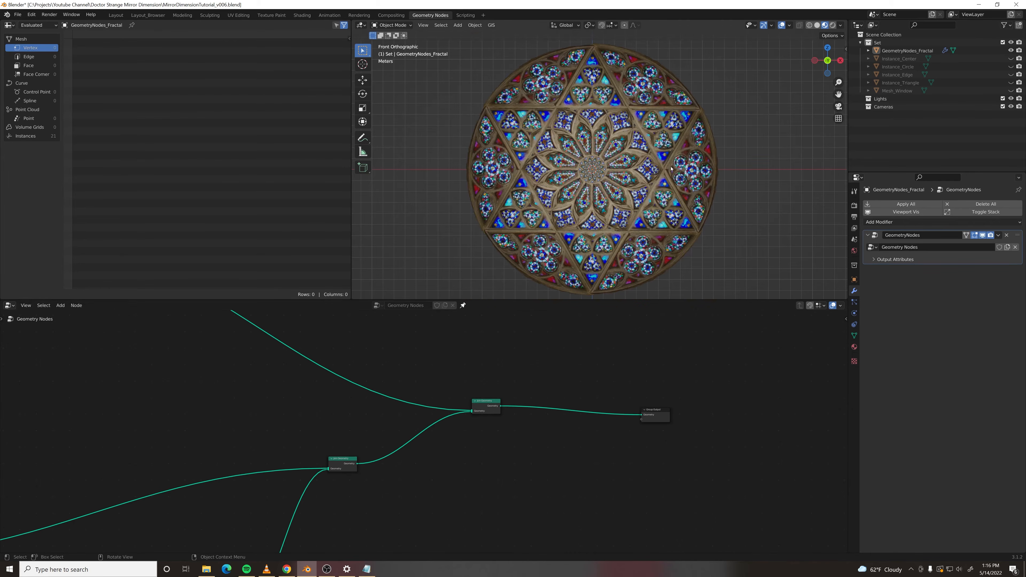
scroll(629, 143, "up", 2)
scroll(435, 374, "down", 4)
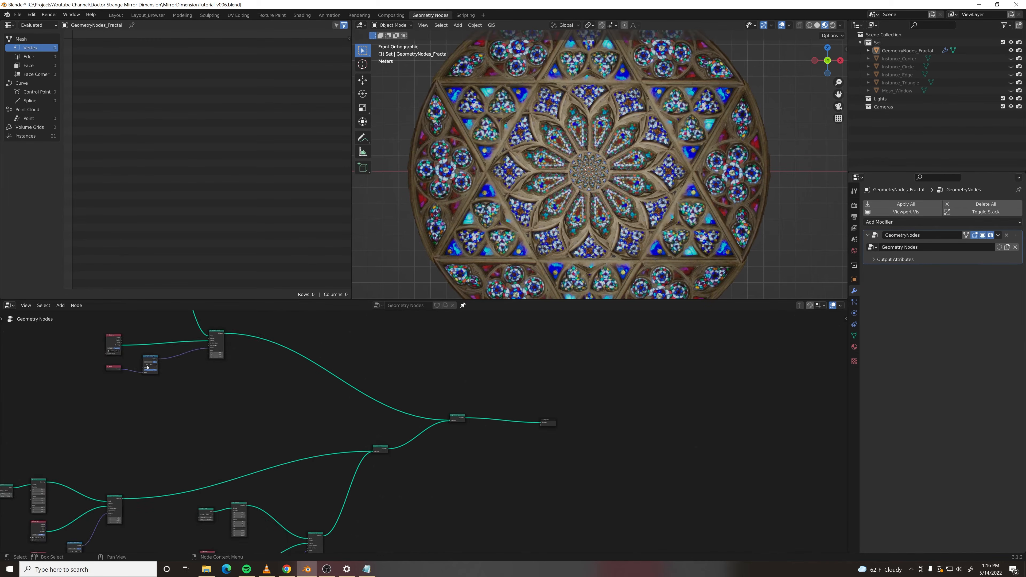
middle_click_drag(153, 368, 416, 450)
scroll(291, 415, "up", 1)
middle_click_drag(292, 416, 326, 504)
scroll(321, 434, "up", 5)
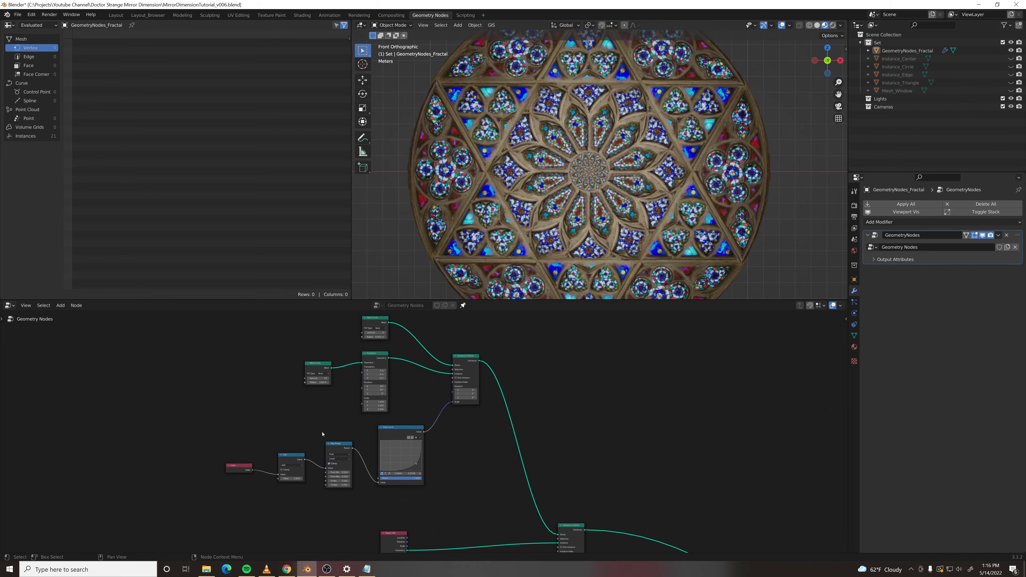
middle_click_drag(321, 433, 324, 419)
middle_click_drag(338, 373, 341, 392)
scroll(342, 392, "up", 3)
scroll(341, 392, "up", 4)
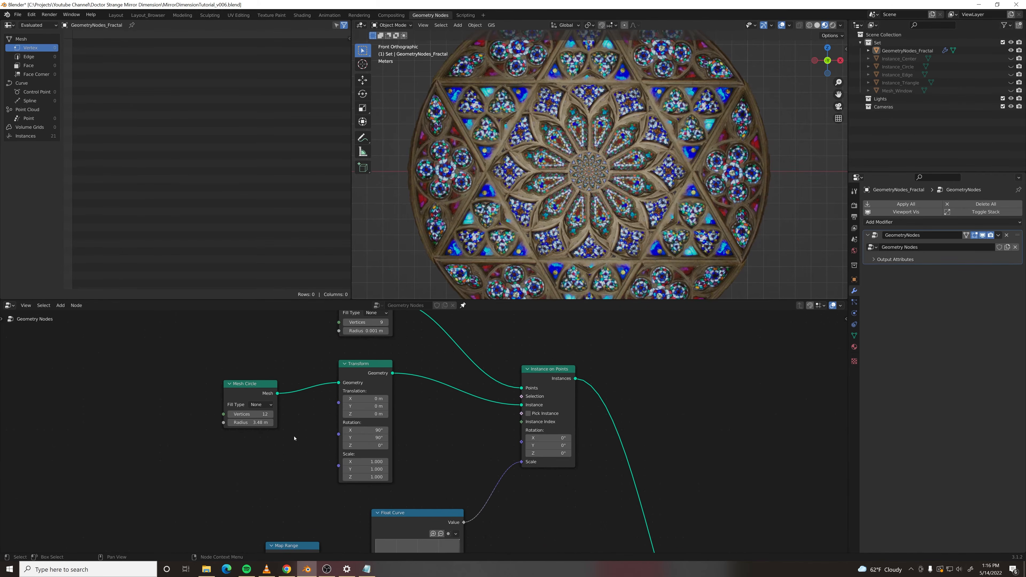
mouse_move(251, 423)
left_mouse_down()
mouse_move(218, 423)
mouse_move(295, 422)
mouse_move(249, 423)
left_mouse_up()
middle_click_drag(278, 470, 244, 358)
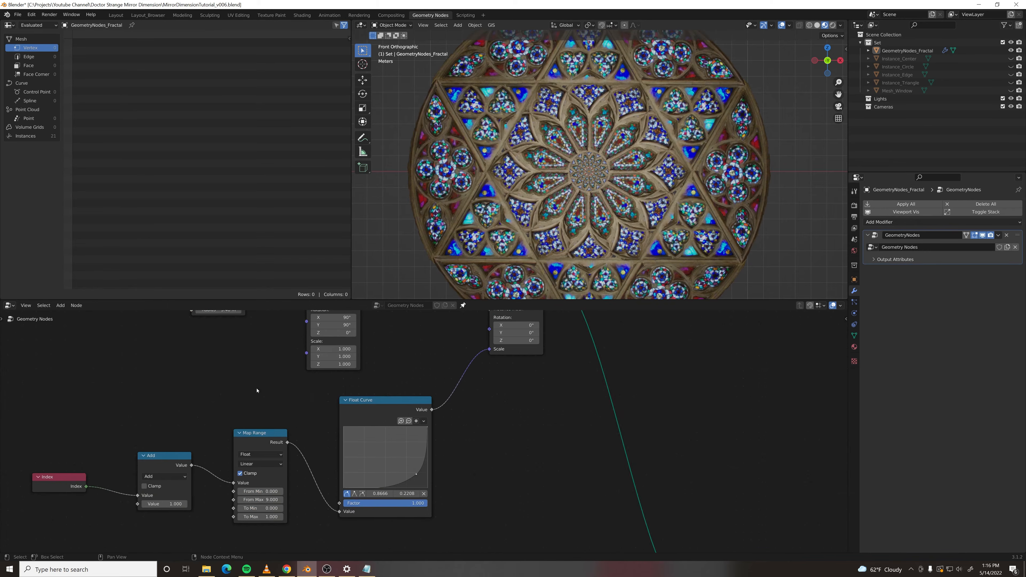
scroll(260, 393, "down", 1)
mouse_move(420, 497)
left_mouse_down()
mouse_move(351, 497)
mouse_move(424, 498)
left_mouse_up()
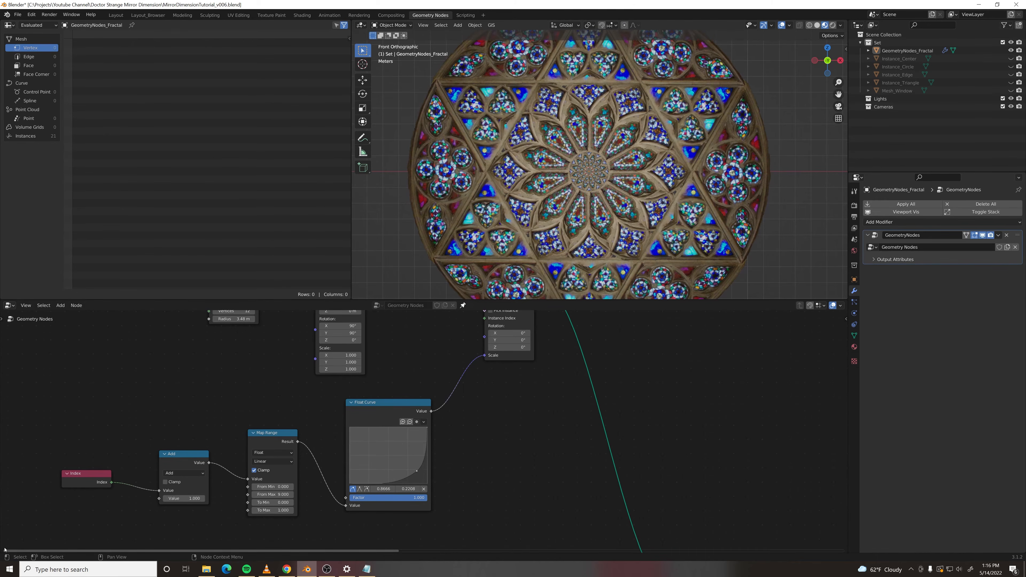
- Split off a Timeline area below the node editor and set the animation's end frame to 150
left_click_drag(5, 550, 6, 510)
left_click(9, 513)
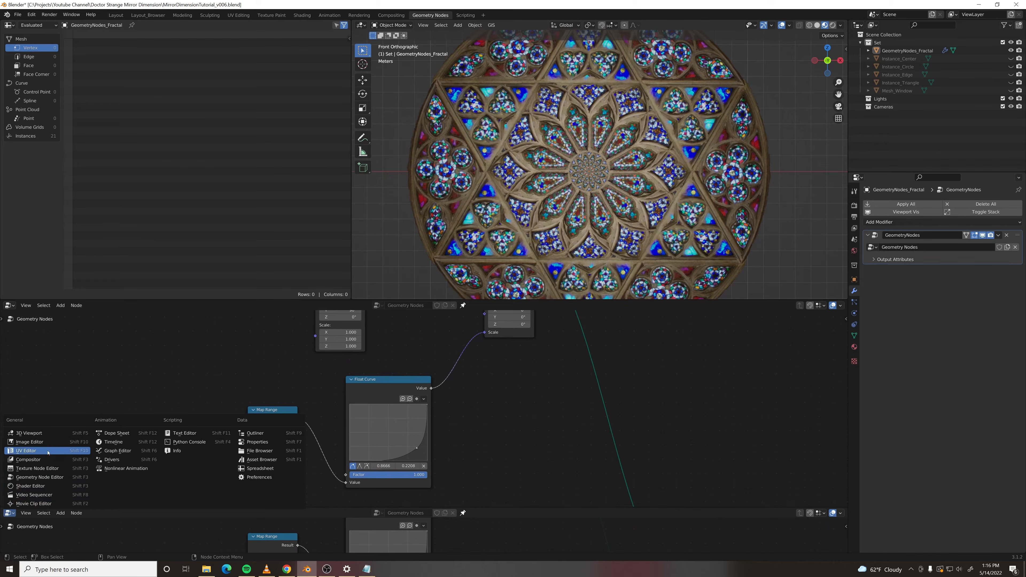
left_click(109, 442)
scroll(515, 417, "down", 2)
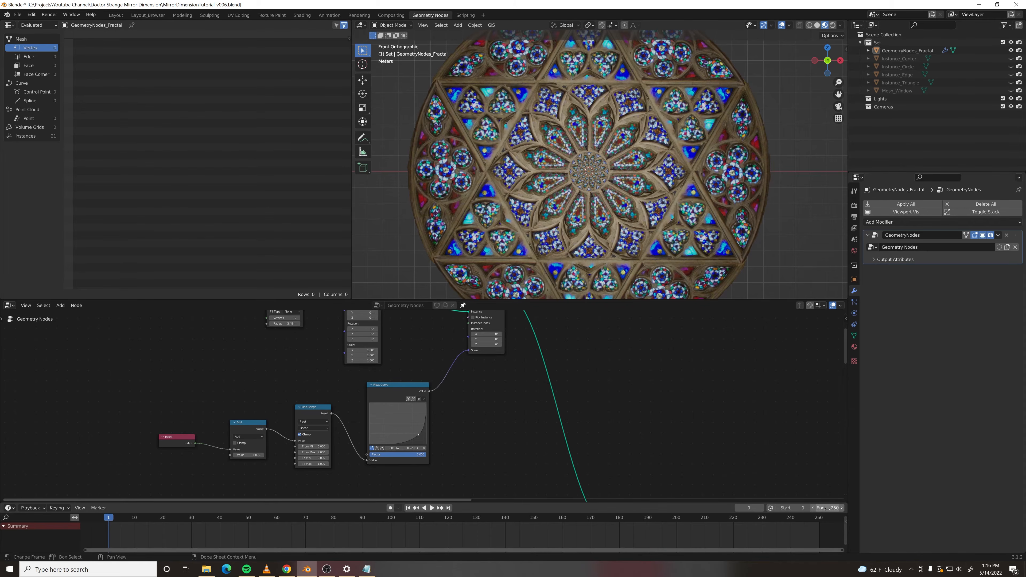
left_click(827, 508)
type("150")
key("Return")
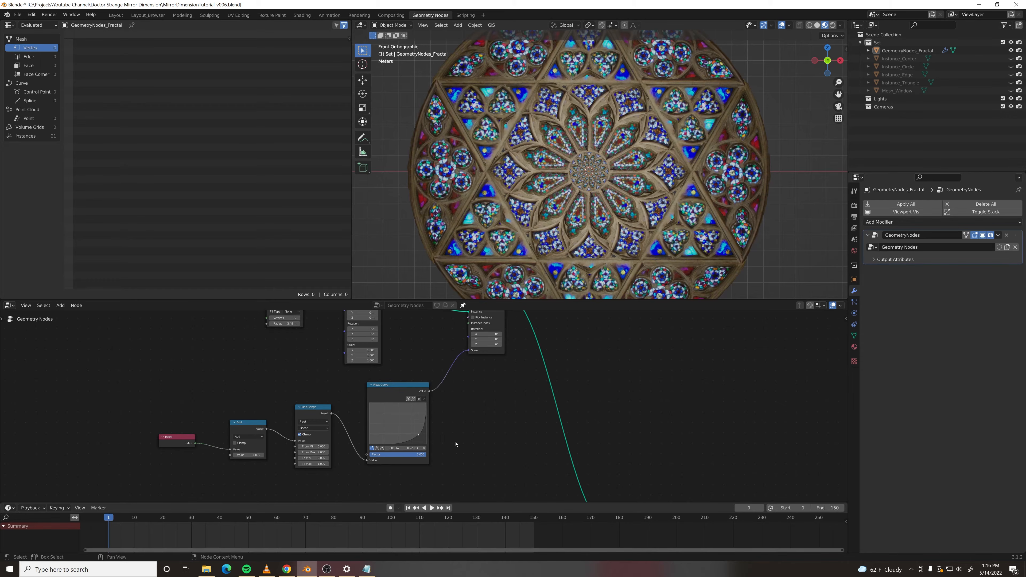
- Keyframe the Float Curve's Factor at 1 on frame 1 and 0 on frame 170, and preview the animation from the start
middle_click_drag(469, 441, 476, 433, "shift")
scroll(415, 458, "up", 1)
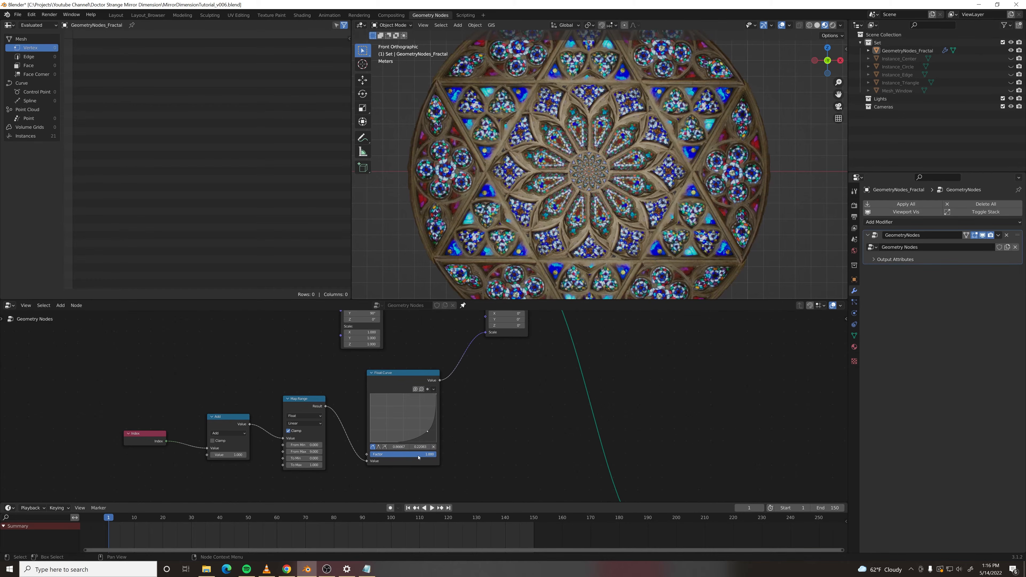
key("i")
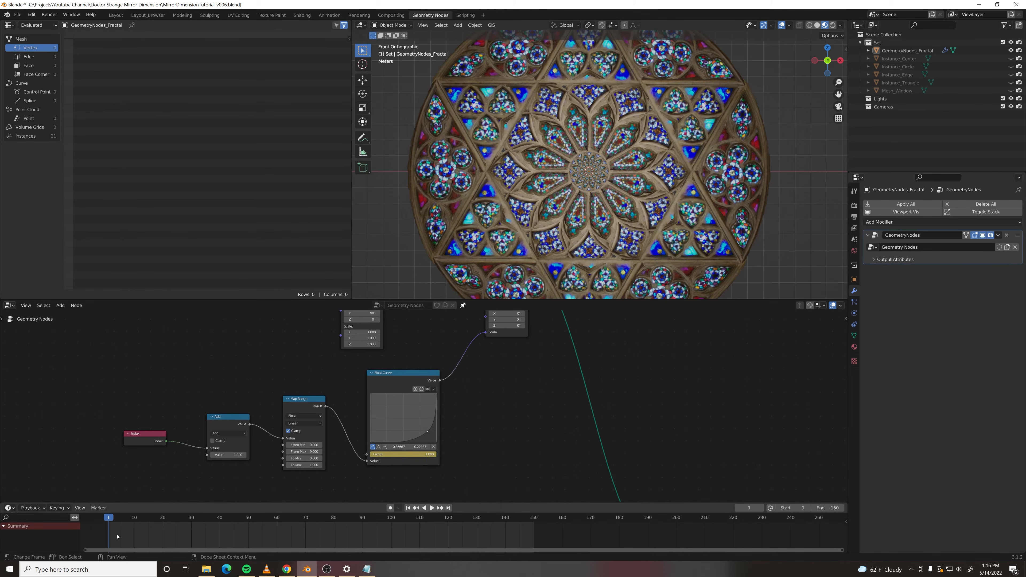
left_click_drag(113, 523, 591, 535)
left_click_drag(426, 458, 401, 458)
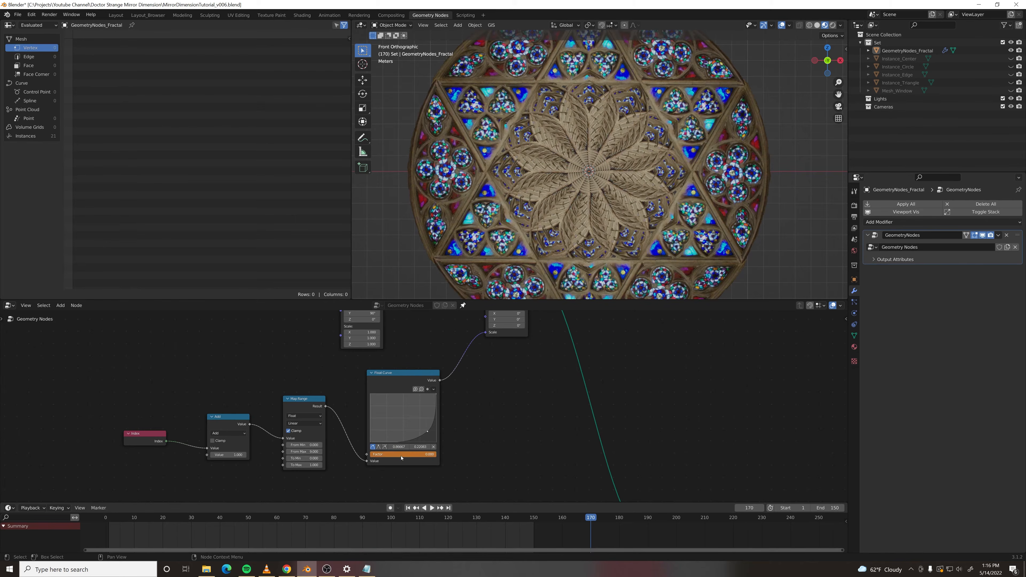
key("space")
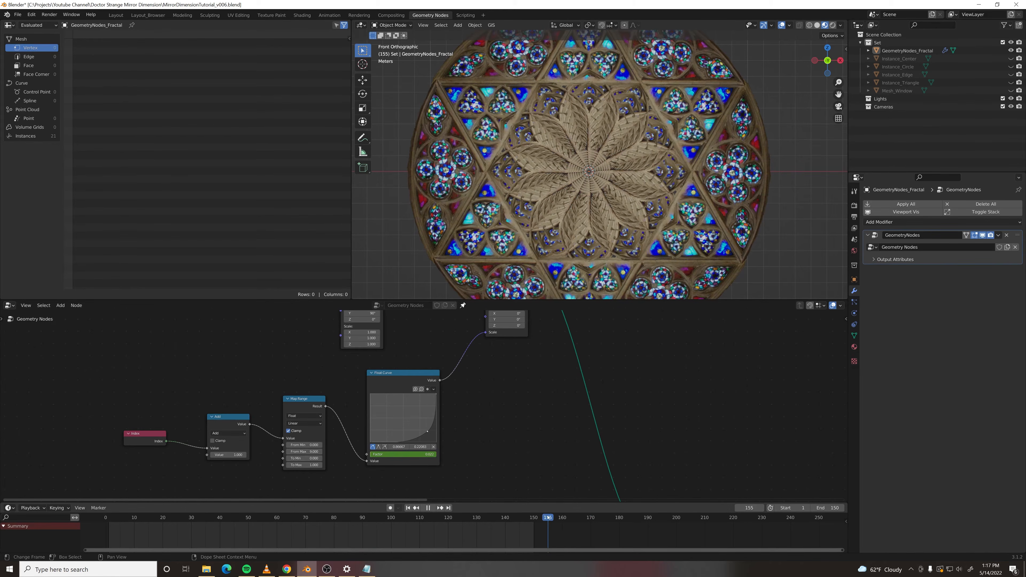
left_click_drag(172, 539, 111, 541)
key("space")
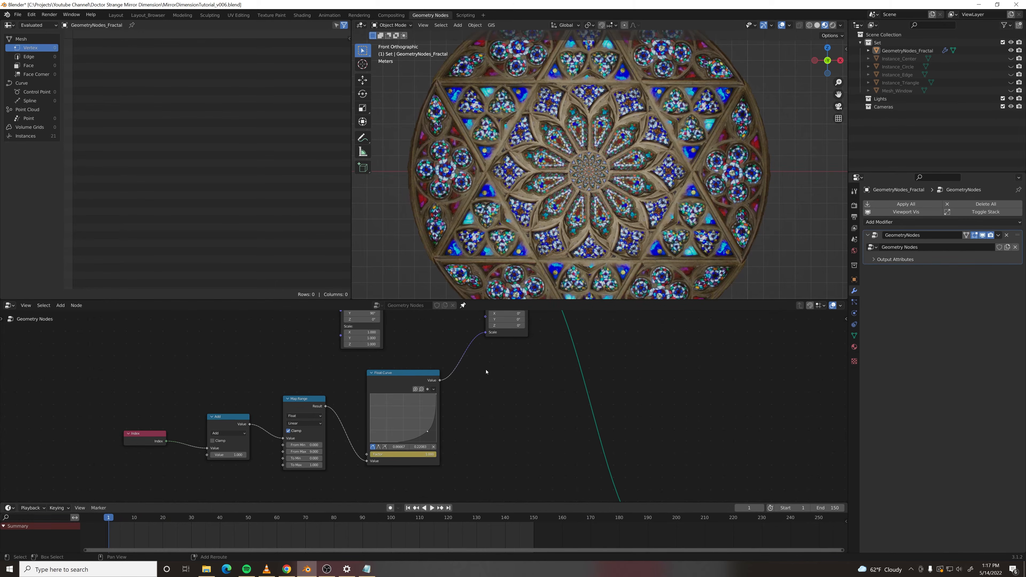
- Keyframe the 12-vertex Mesh Circle's Radius at 3.48 m on frame 1 and about 6.17 m on frame 170, and scrub through the motion
middle_click_drag(486, 372, 541, 474)
scroll(335, 435, "up", 2)
middle_click_drag(314, 420, 345, 440)
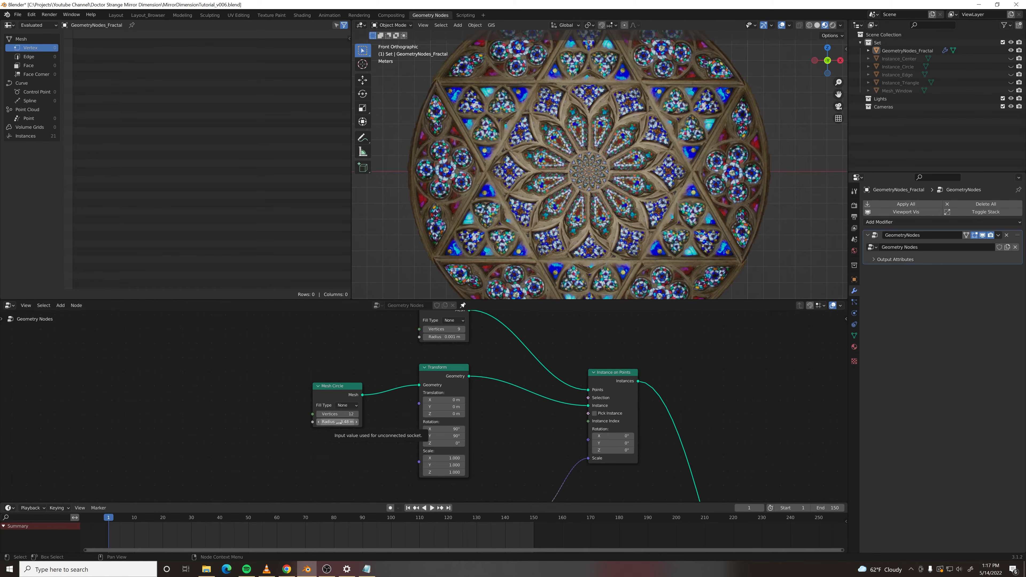
key("i")
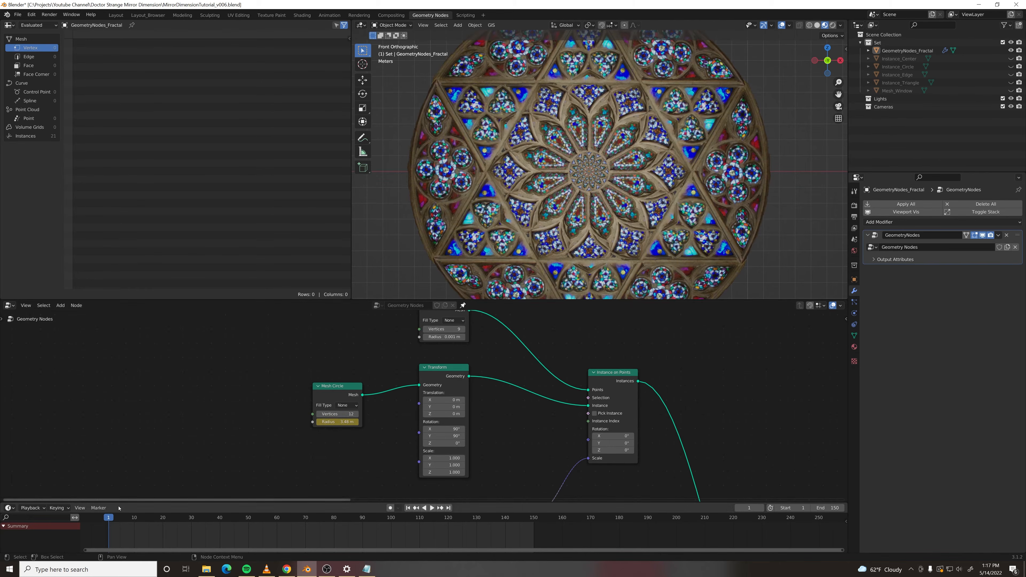
left_click_drag(533, 525, 590, 527)
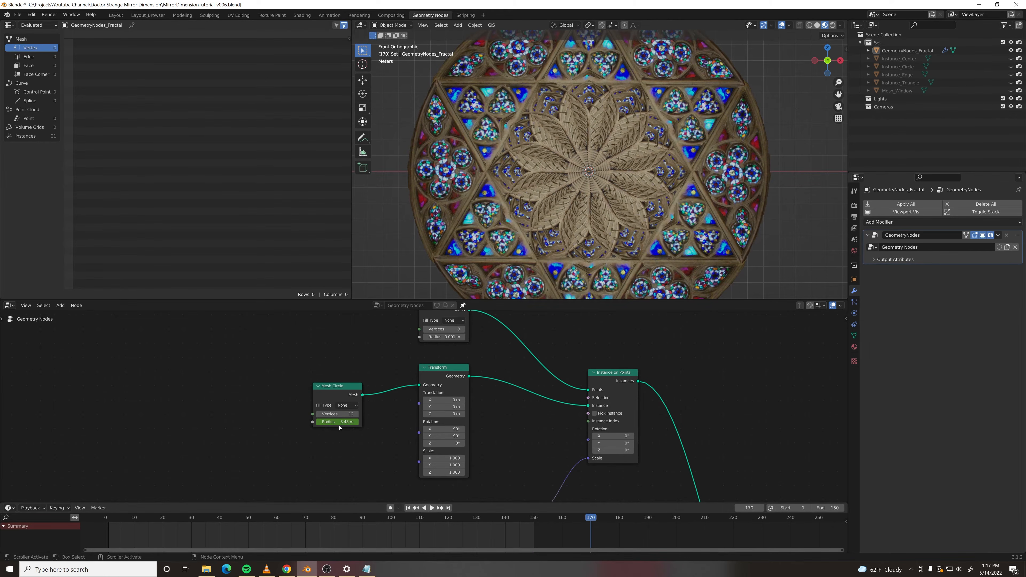
left_click_drag(338, 422, 384, 422)
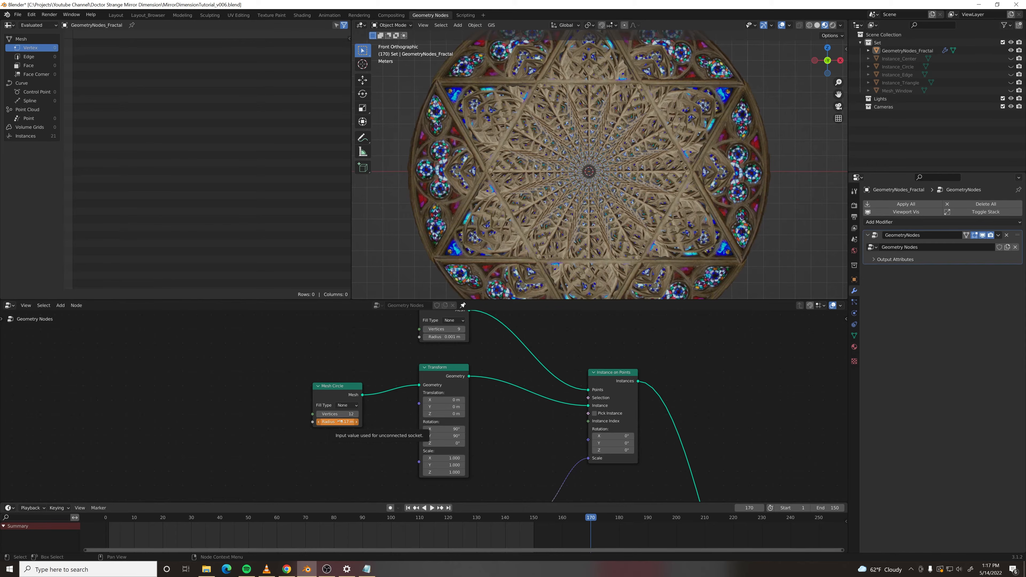
key("i")
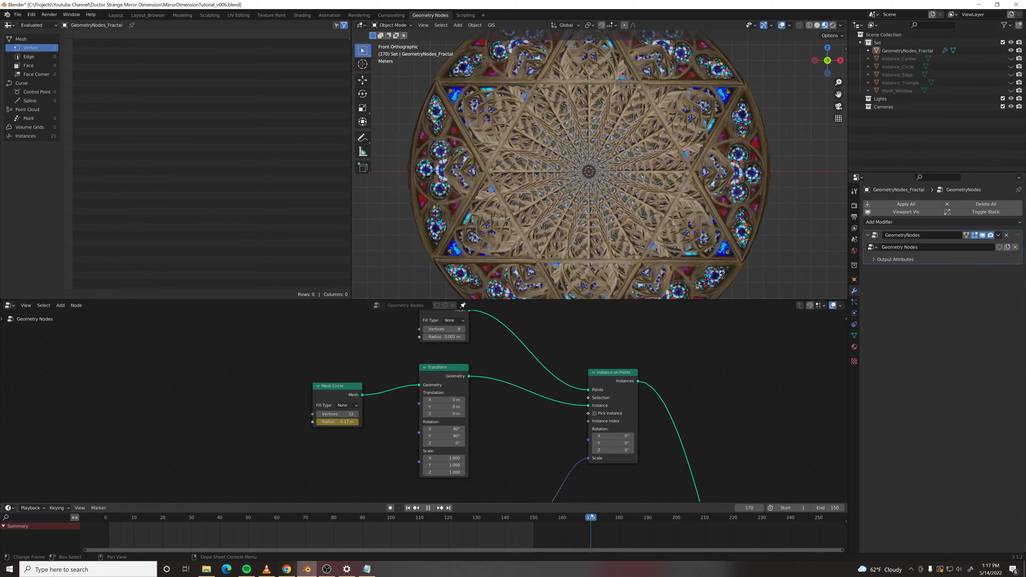
left_click_drag(587, 517, 185, 486)
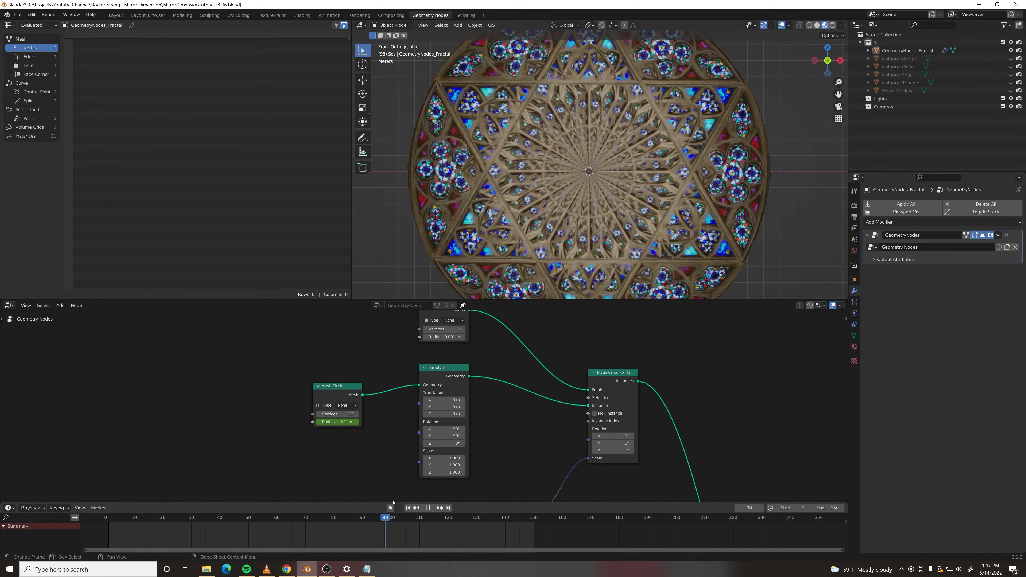
left_click_drag(483, 506, 391, 516)
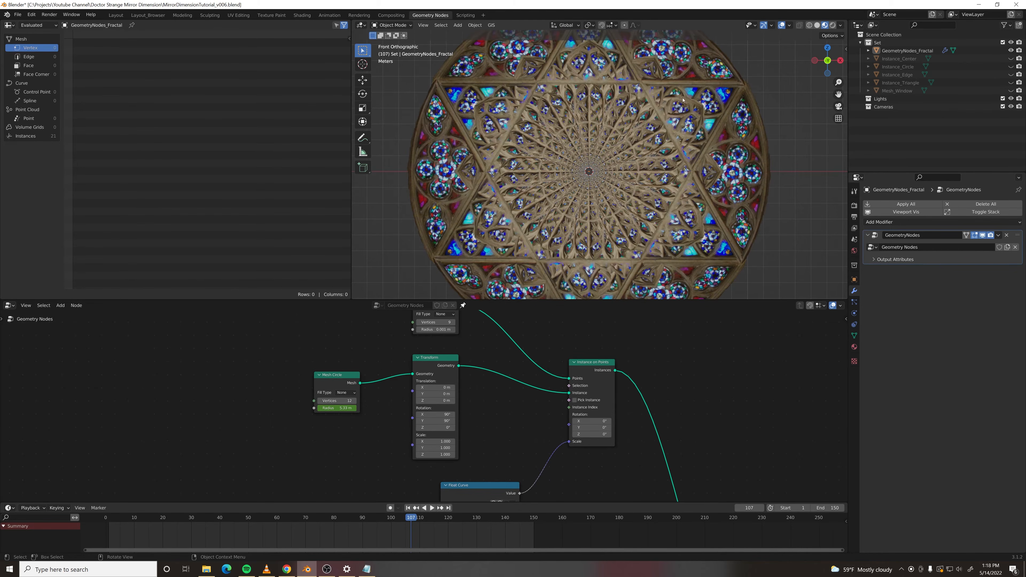
- Insert a Transform node on the link after the center setup's Instance on Points
scroll(644, 343, "down", 8)
middle_click_drag(632, 430, 505, 333)
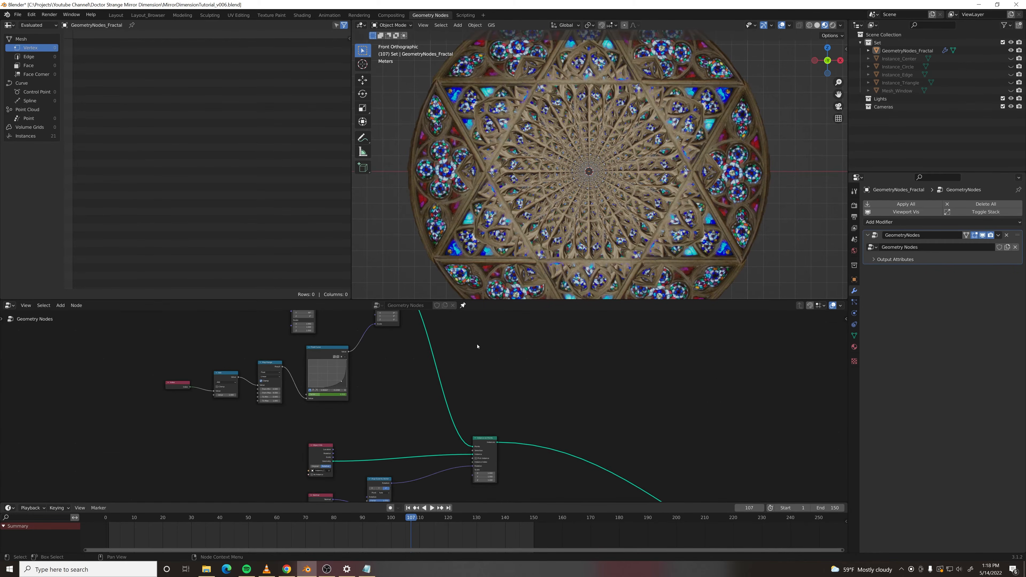
scroll(477, 346, "down", 2)
middle_click_drag(508, 415, 477, 373)
key("F3")
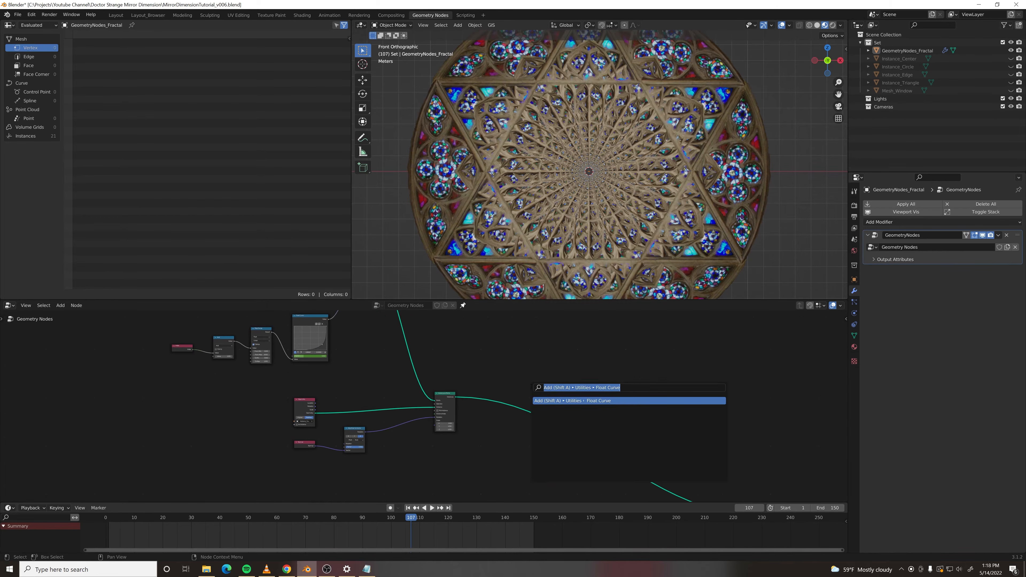
type("transform")
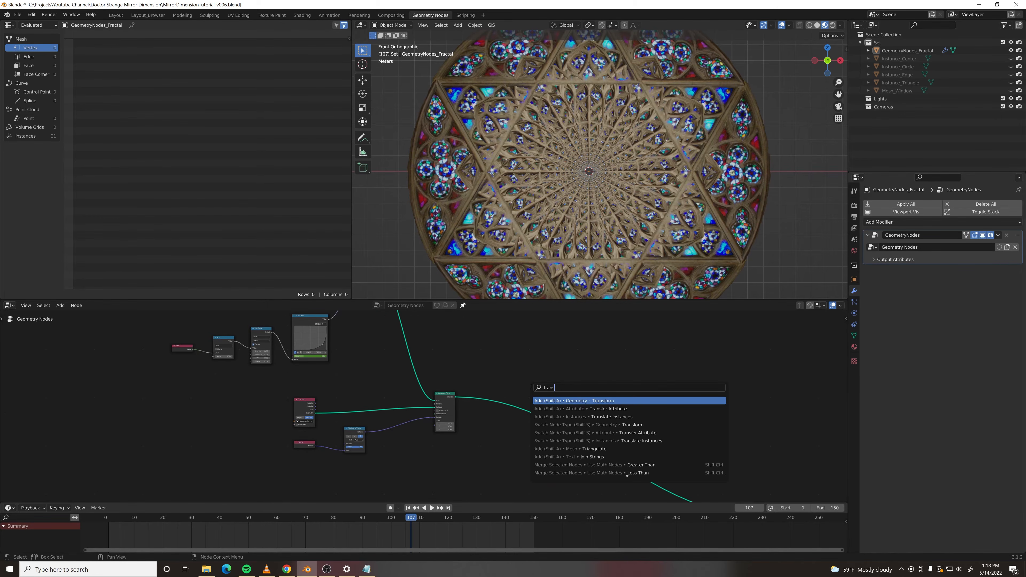
key("Return")
left_click(491, 393)
scroll(488, 404, "up", 3)
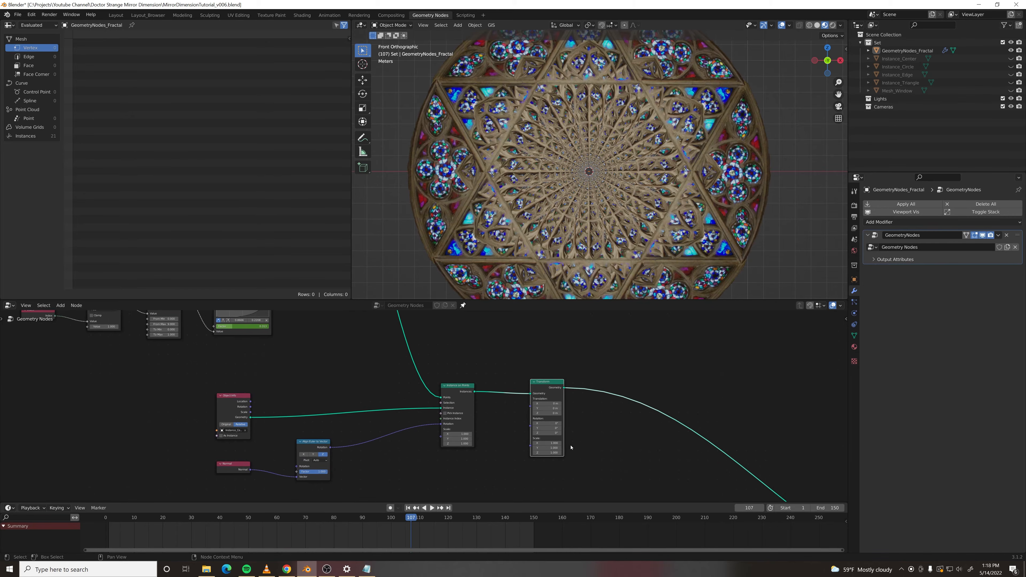
- Offset the center pieces along Y with the new Transform node and return to frame 1 to preview the motion
left_click_drag(485, 405, 464, 405)
left_click_drag(258, 519, 108, 530)
key("space")
- Move the two Mesh Circle nodes and their Transform node away from the ring setup's Instance on Points to free up space
scroll(318, 381, "down", 5)
middle_click_drag(200, 365, 451, 433)
middle_click_drag(534, 407, 520, 472)
scroll(435, 382, "up", 3)
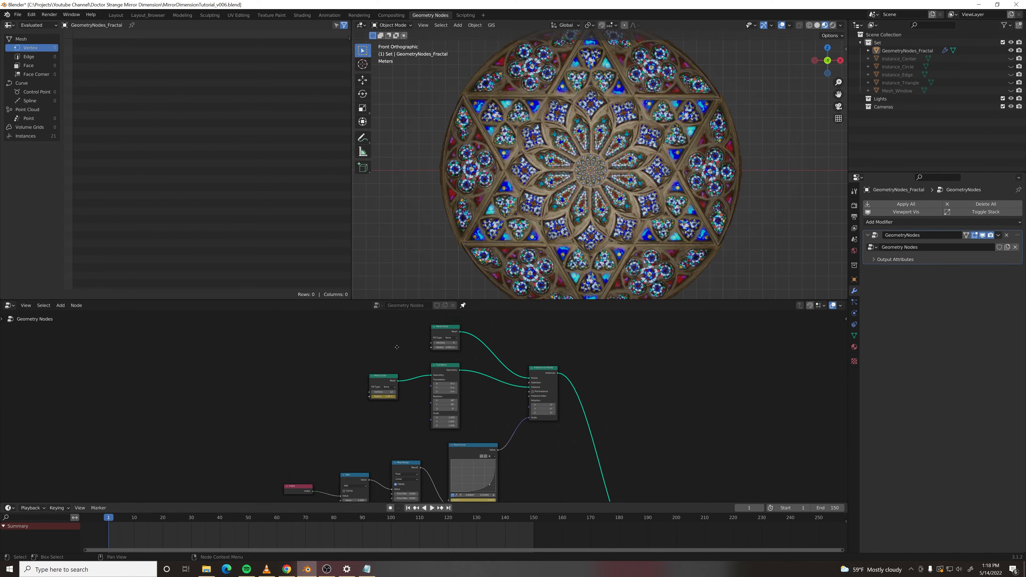
middle_click_drag(398, 362, 373, 398)
scroll(373, 399, "up", 1)
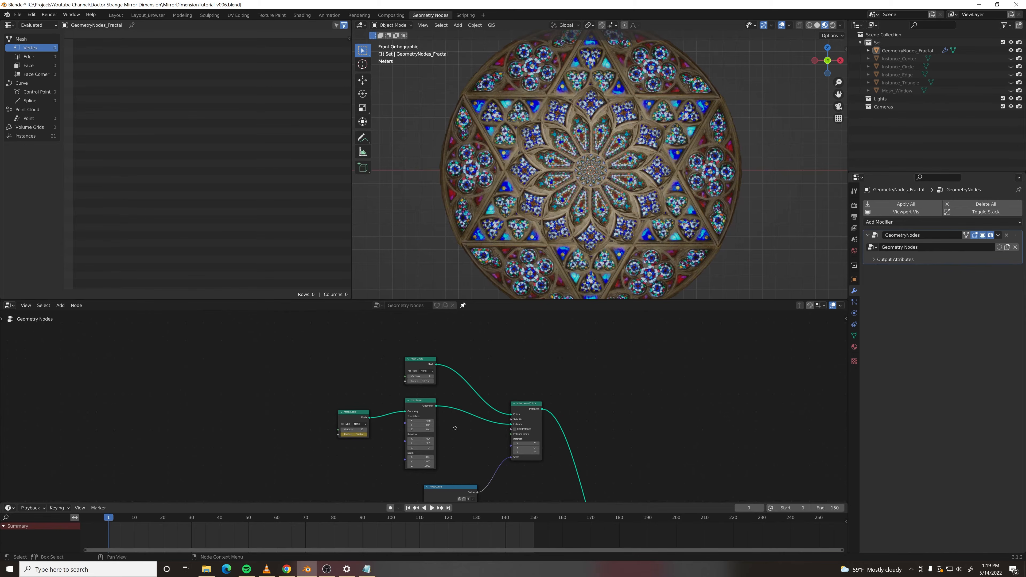
middle_click_drag(455, 428, 449, 425)
left_click_drag(288, 344, 462, 444)
key("g")
left_click(414, 385)
middle_click_drag(420, 403, 385, 416)
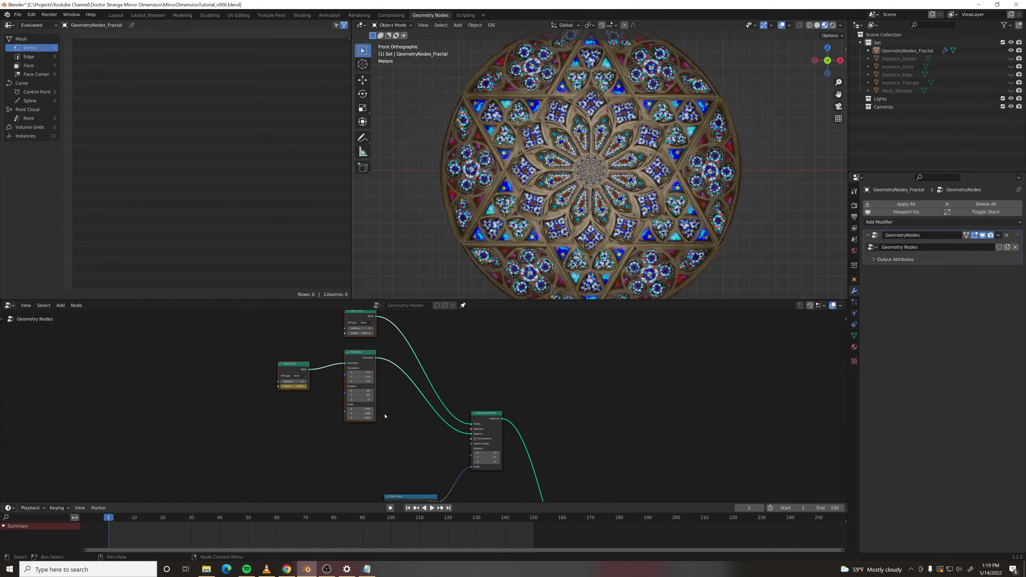
left_click(424, 442)
- Add an Index node and connect it to the Rotation input of the ring setup's Instance on Points
scroll(428, 443, "up", 3)
middle_click_drag(425, 456, 443, 411)
key("F3")
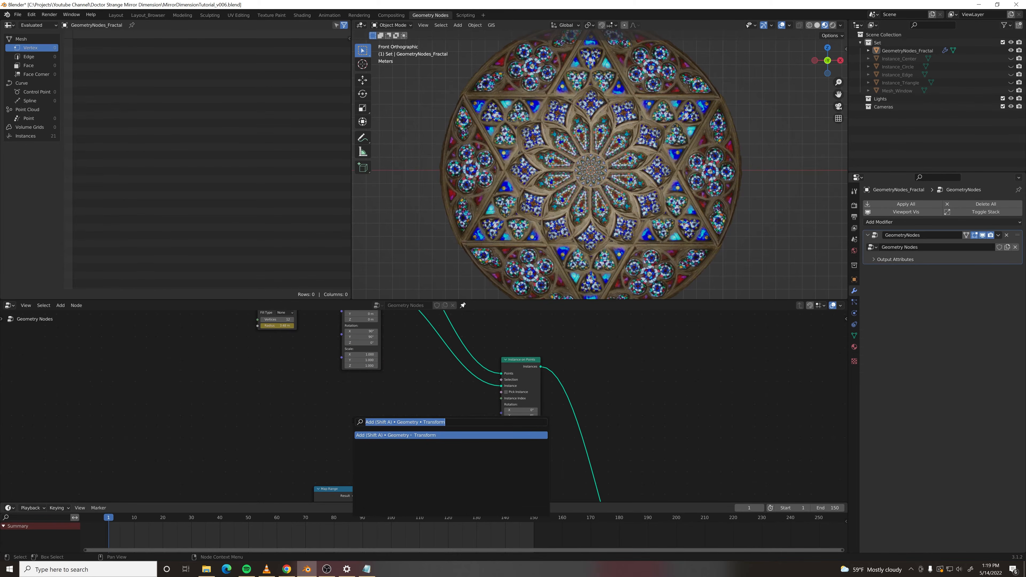
type("index")
key("Return")
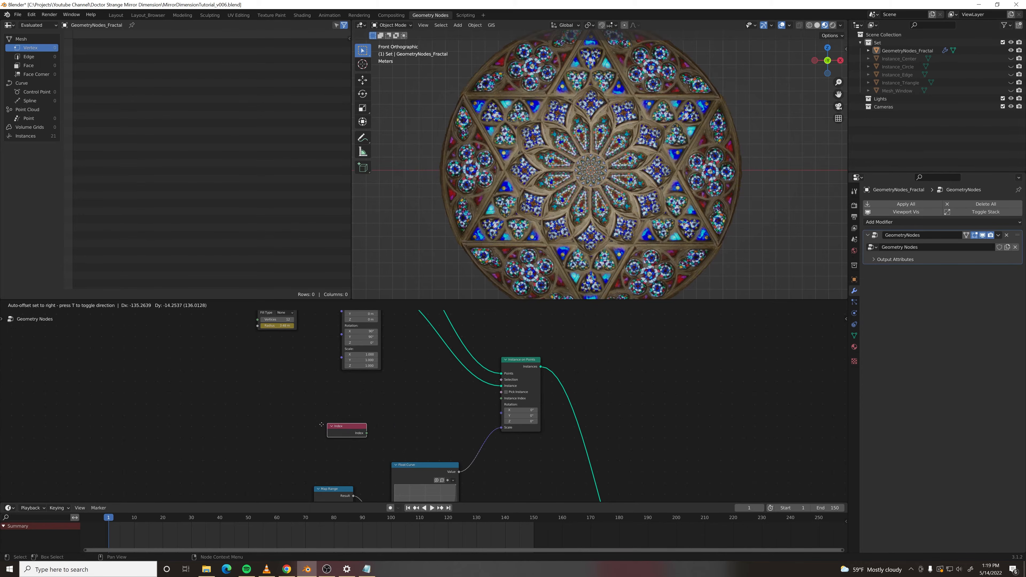
left_click(306, 424)
left_click_drag(352, 435, 501, 413)
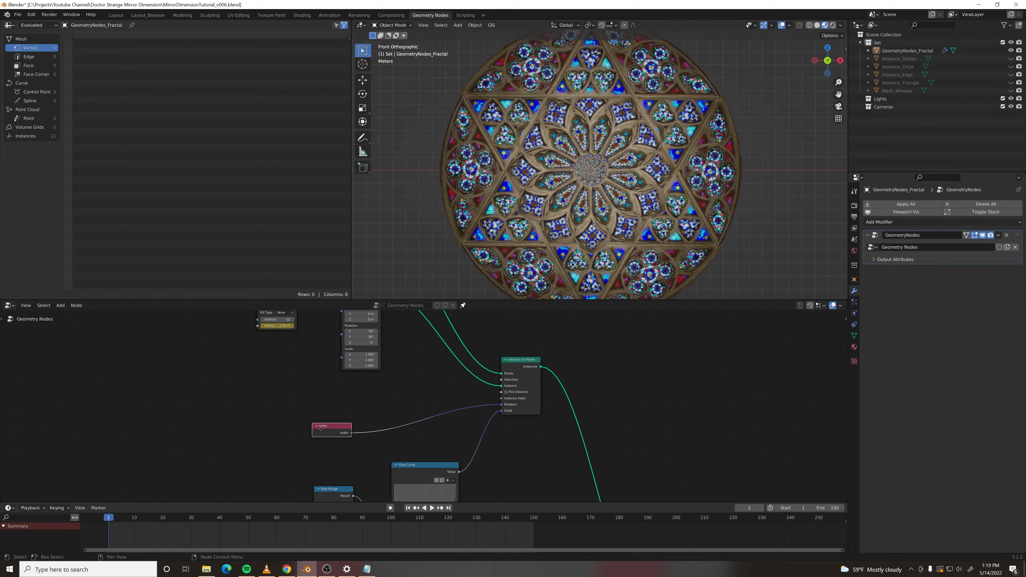
left_click_drag(328, 425, 277, 441)
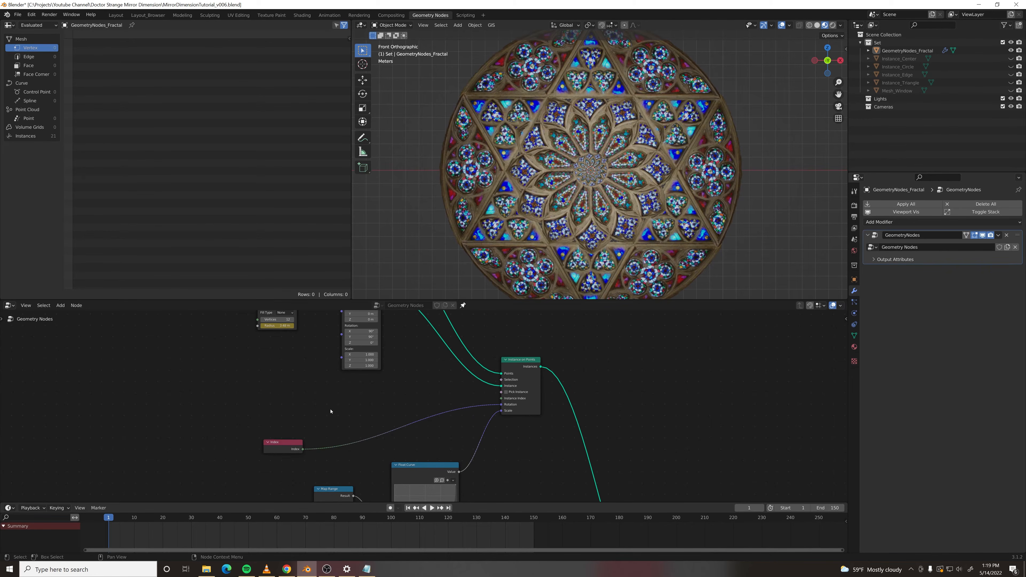
- Insert a Combine XYZ node between Index and Rotation, feeding the index into Y
key("F3")
type("combin")
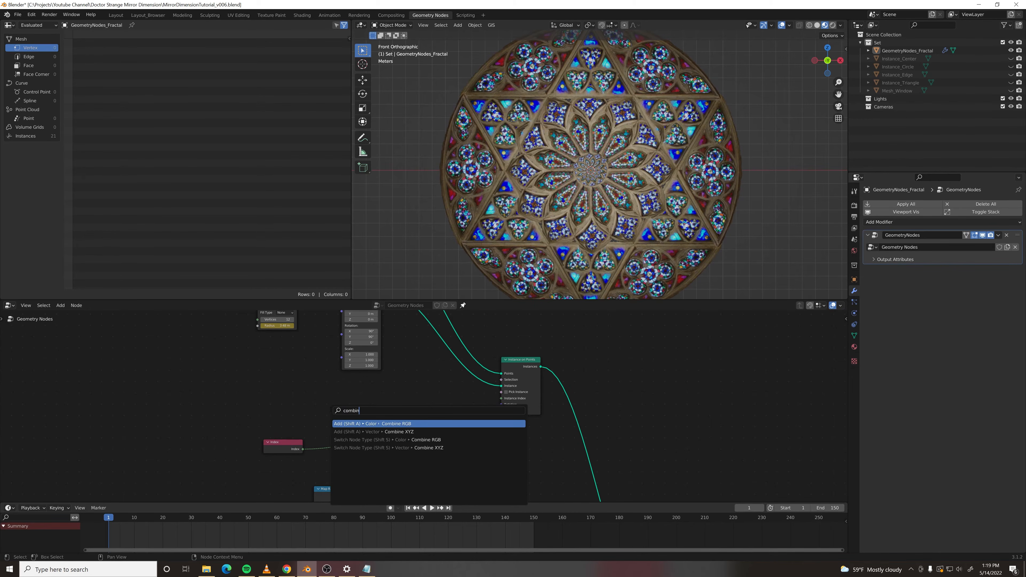
left_click(399, 432)
left_click(377, 406)
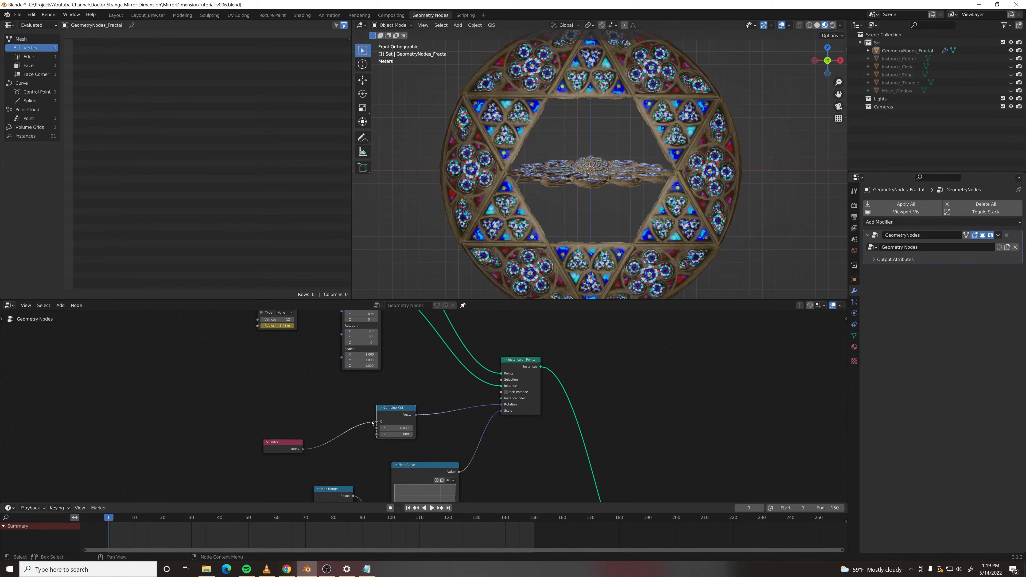
left_click_drag(373, 422, 376, 428)
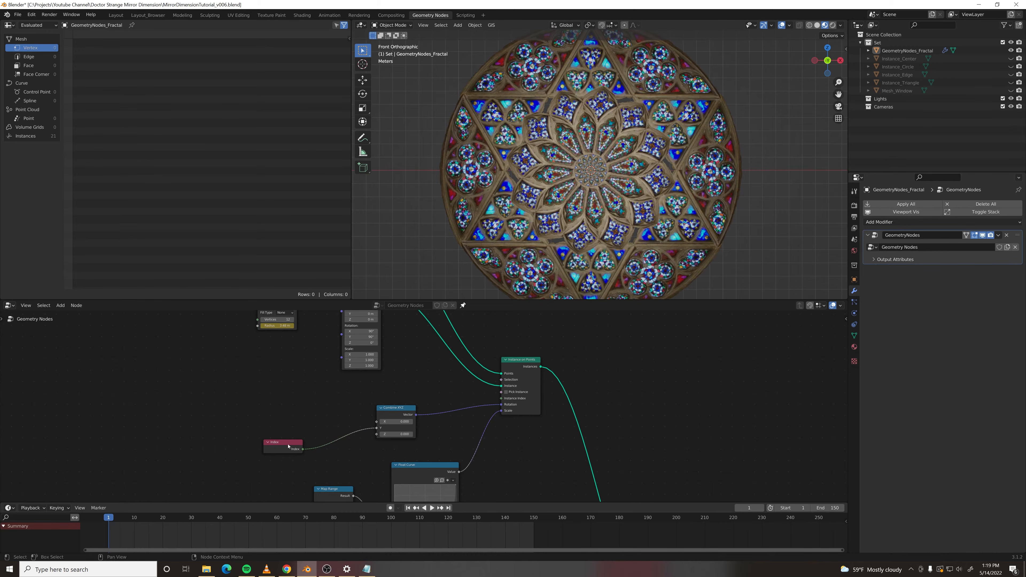
- Add a Scene Time node beside the Index node
left_click_drag(288, 446, 271, 453)
key("F3")
type("scene")
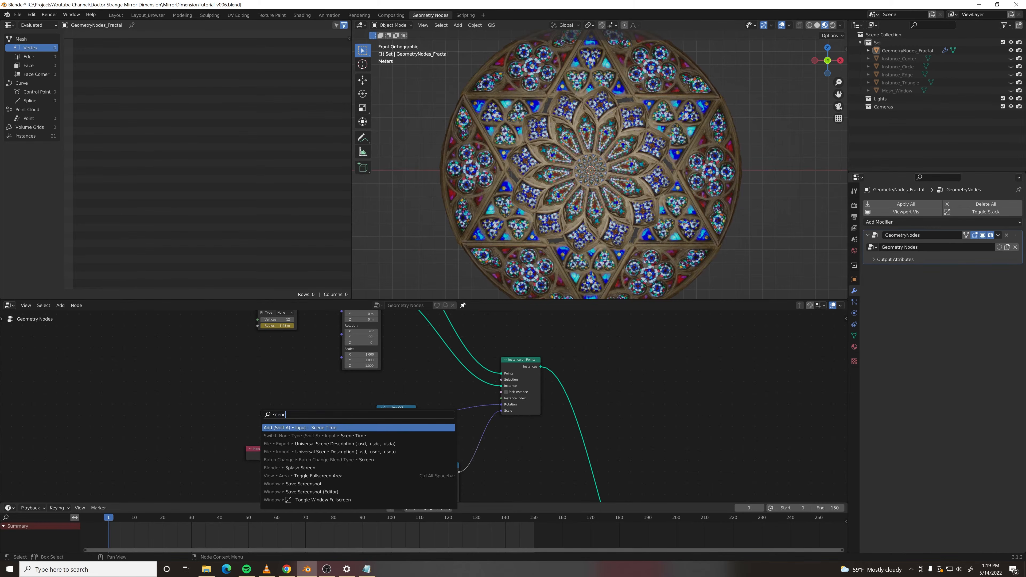
key("Return")
left_click(232, 404)
- Insert a Math node set to Multiply before Combine XYZ, multiply Scene Time's Seconds by the Index, and play the animation
key("F3")
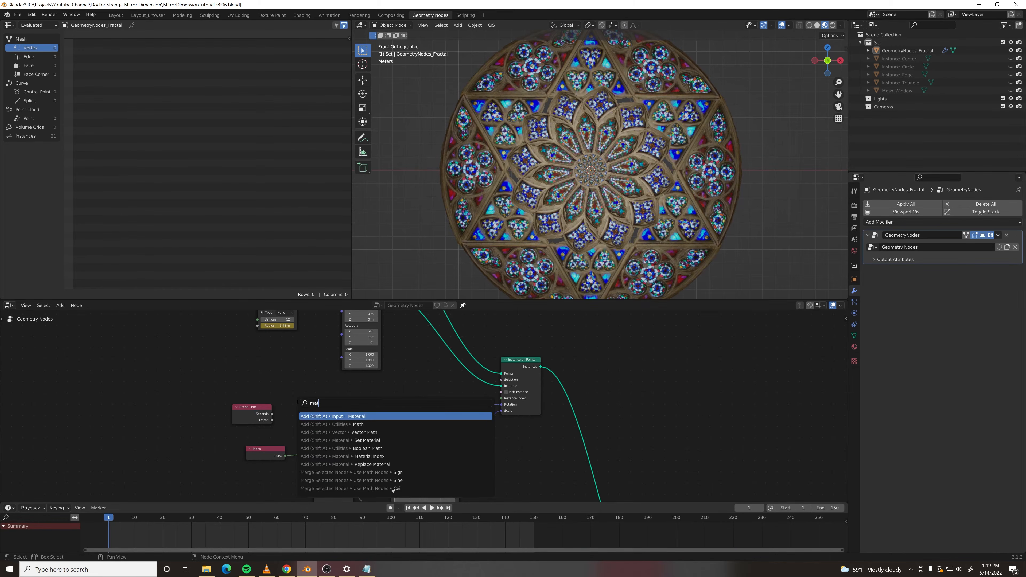
type("add")
key("Return")
left_click(308, 407)
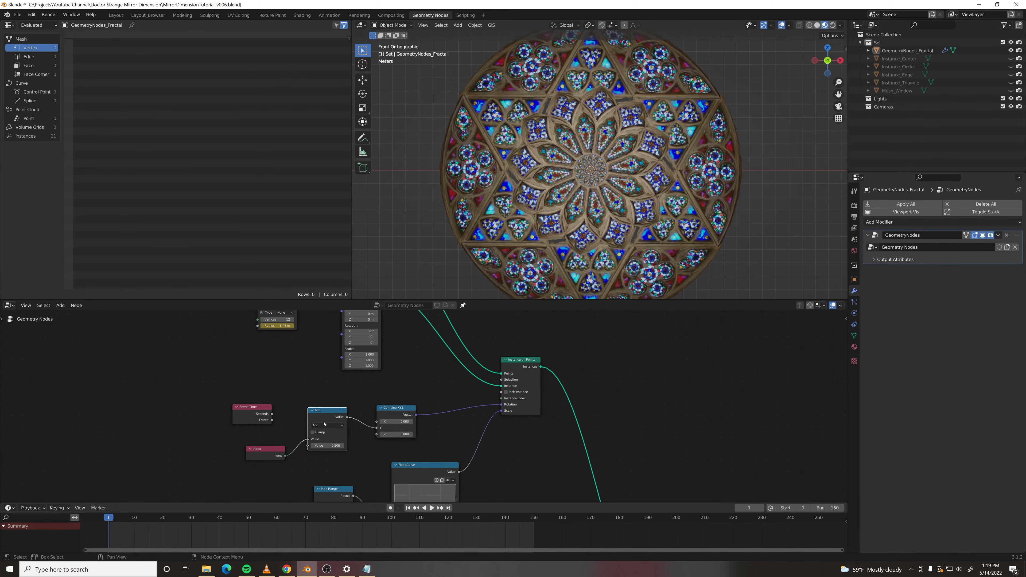
left_click(328, 425)
left_click(329, 454)
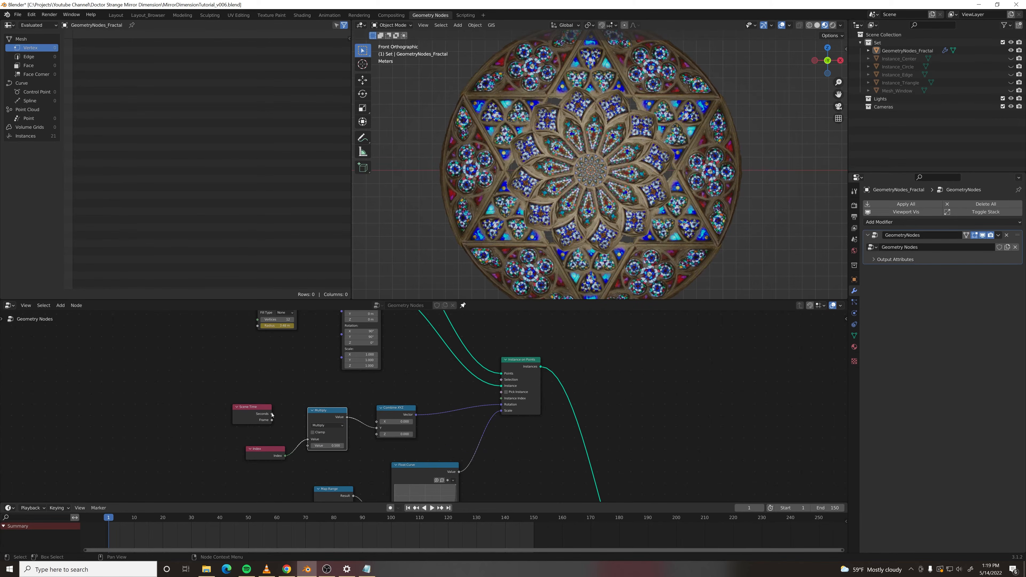
left_click_drag(272, 413, 250, 445)
key("space")
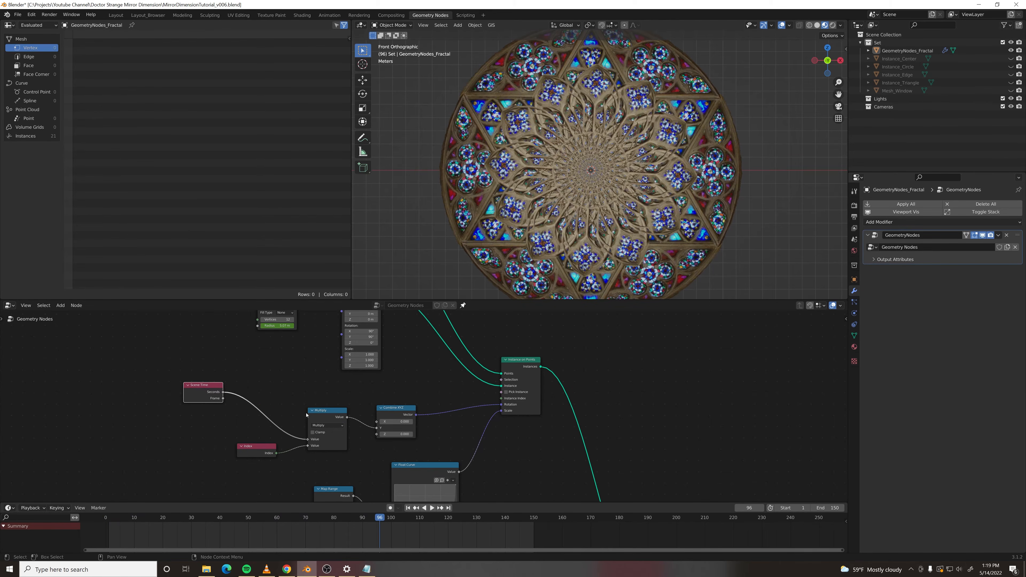
- Insert a second Multiply node after Scene Time, set its value to 0.1, and preview the slower rotation
left_click_drag(275, 396, 261, 391)
left_click(265, 397)
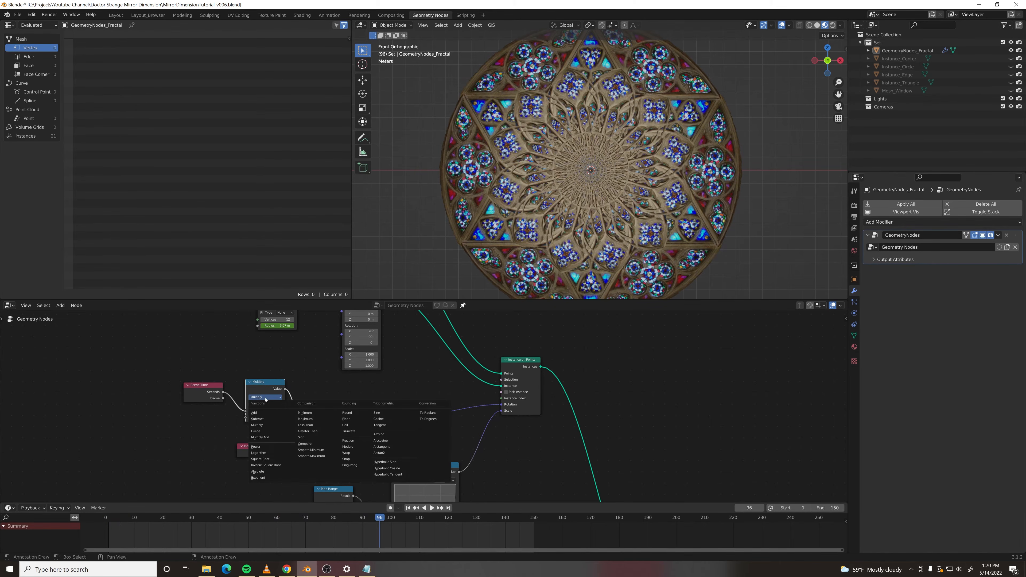
left_click(265, 398)
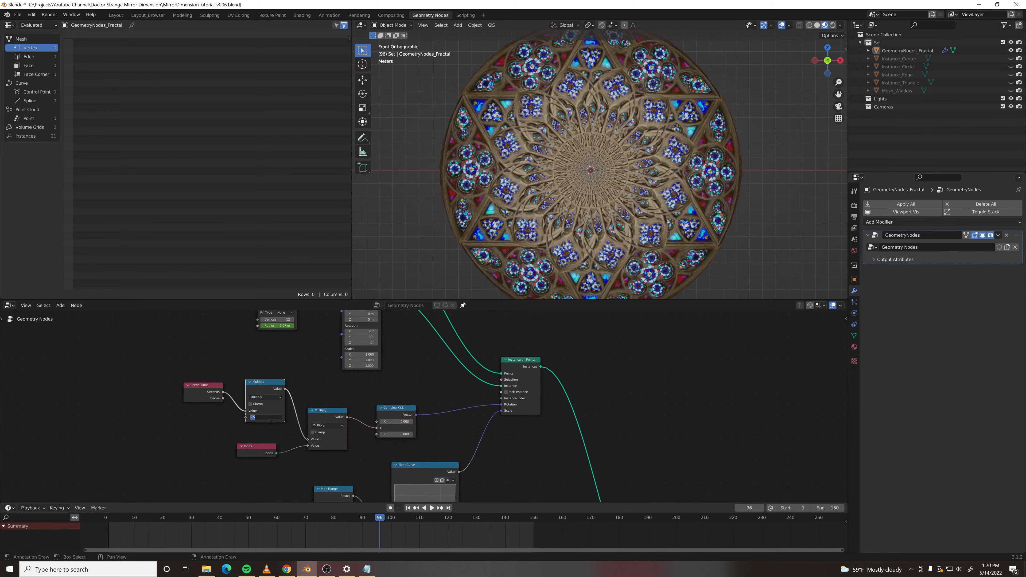
key("Return")
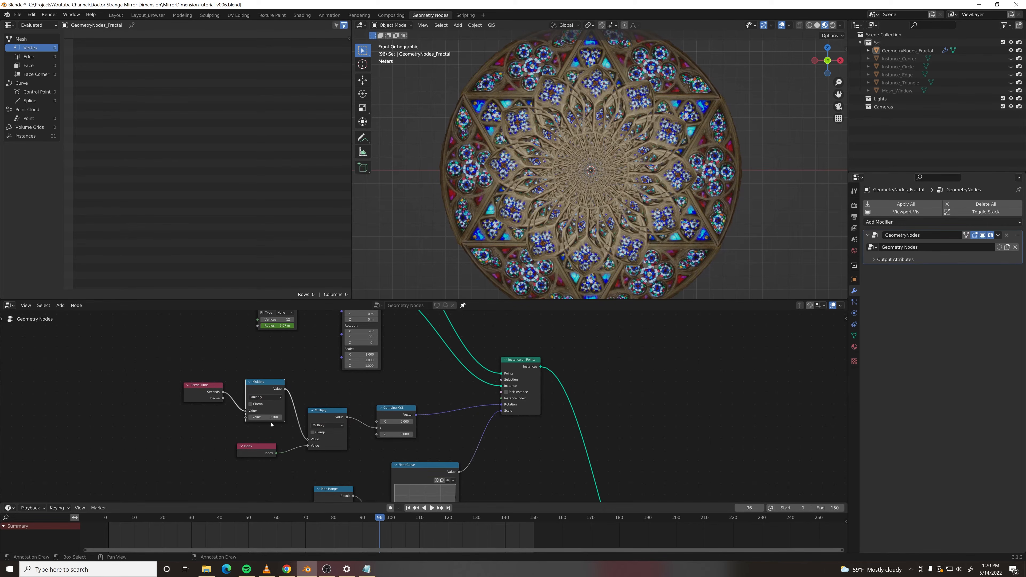
left_click(432, 508)
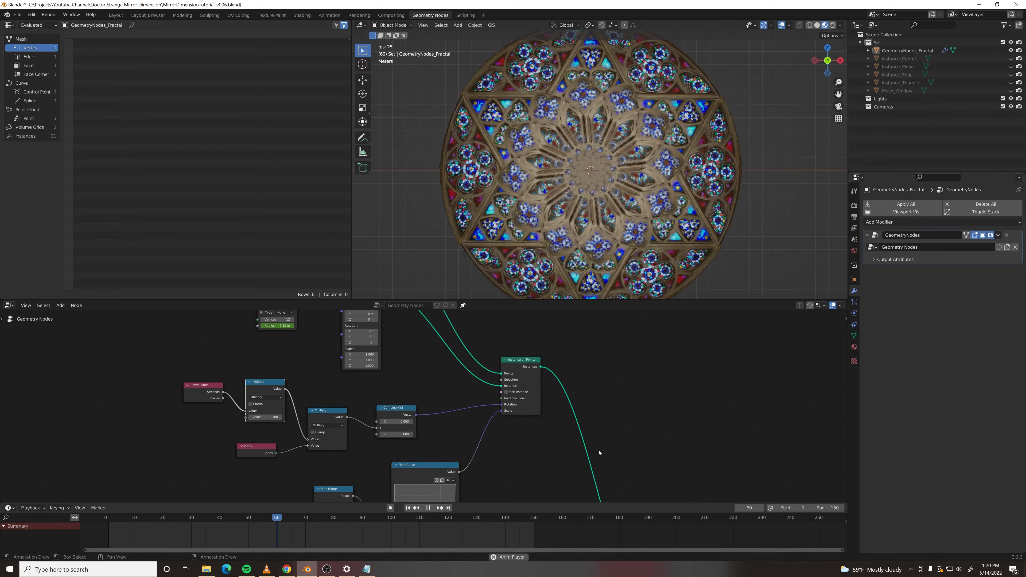
left_click(428, 508)
- Keyframe the Scene Time multiplier at 0 on frame 40 and at a higher value on frame 170, and preview the animation
left_click_drag(206, 519, 221, 520)
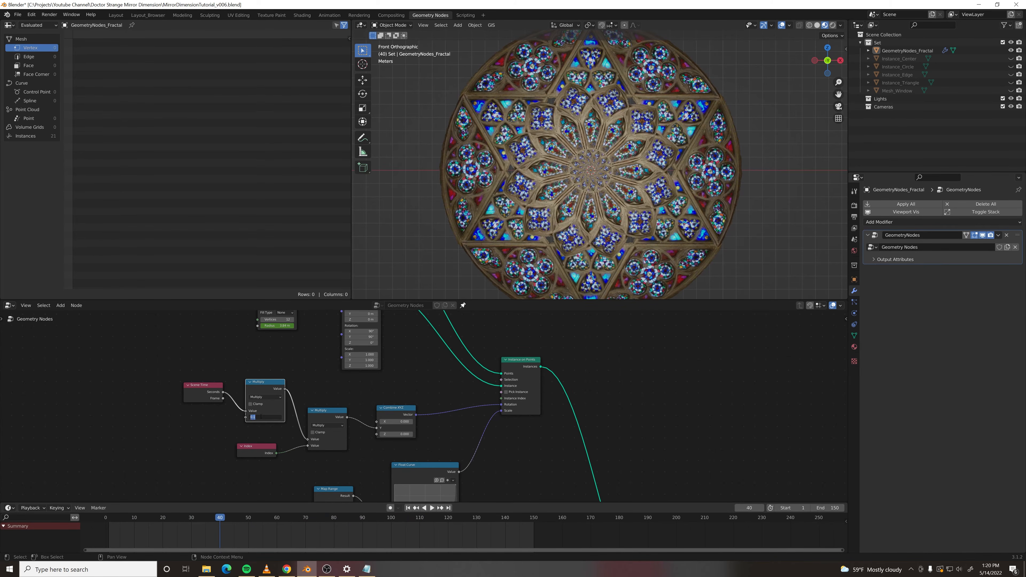
key("Return")
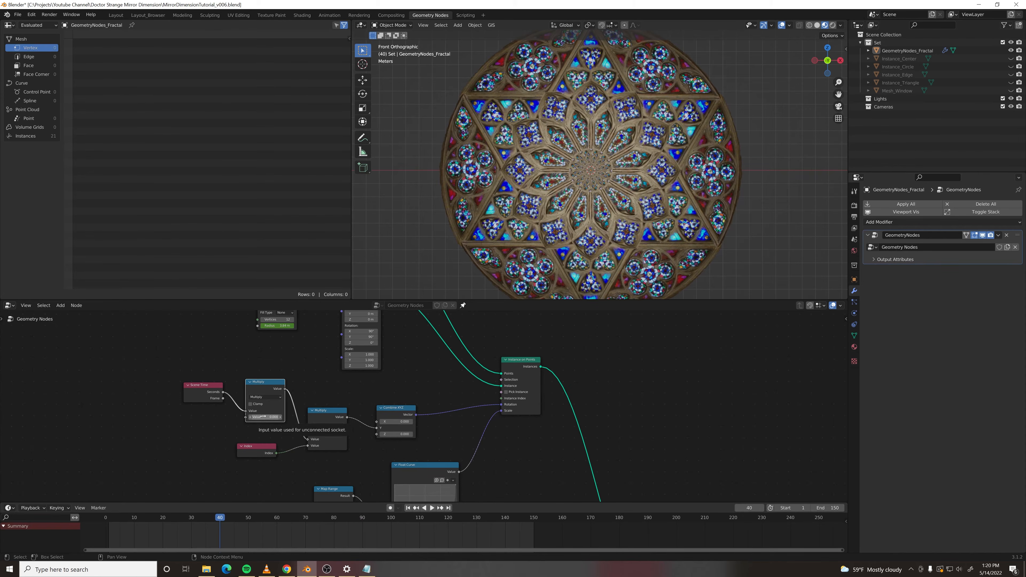
key("i")
key("space")
left_click_drag(222, 520, 590, 541)
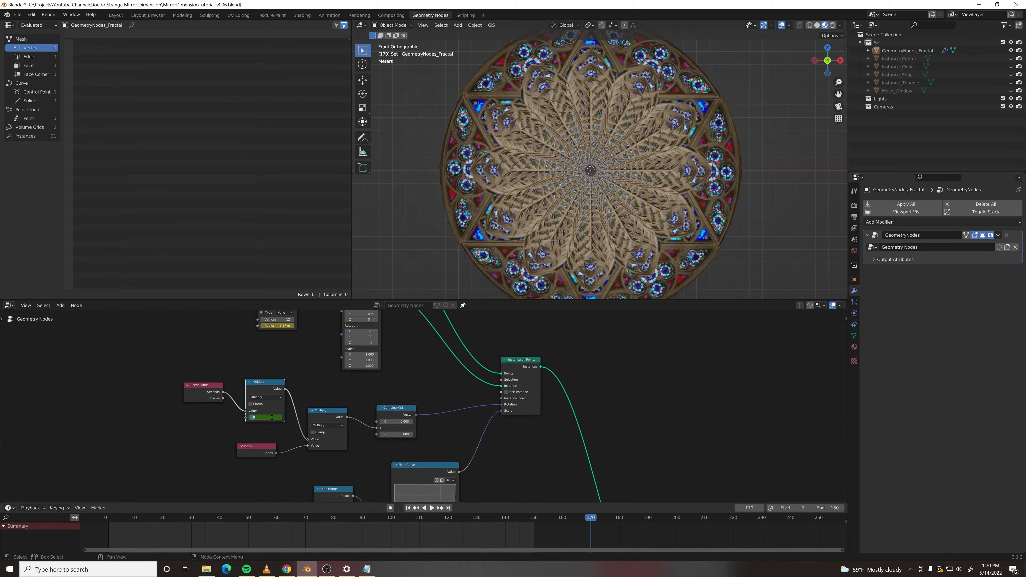
key("space")
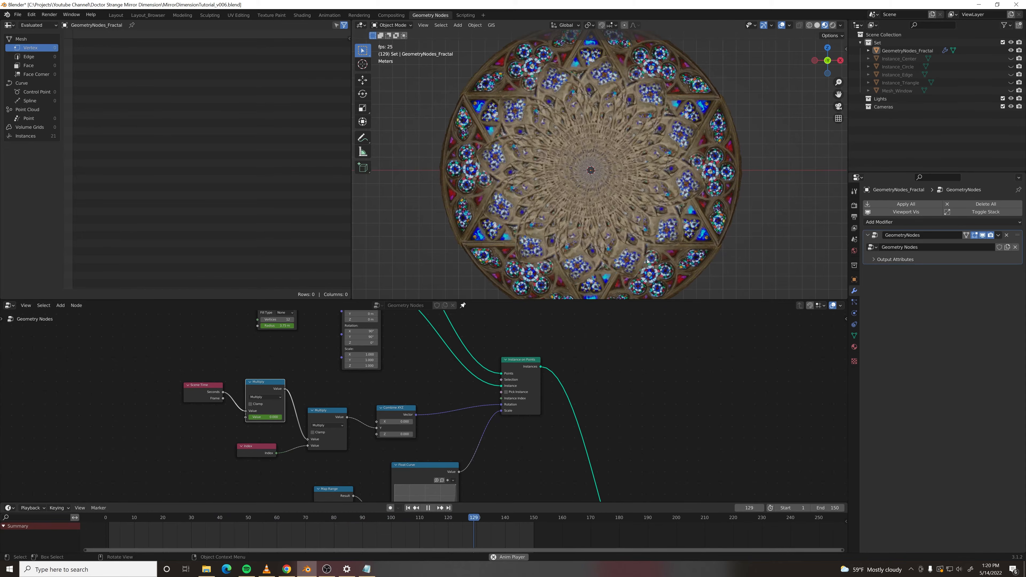
key("Escape")
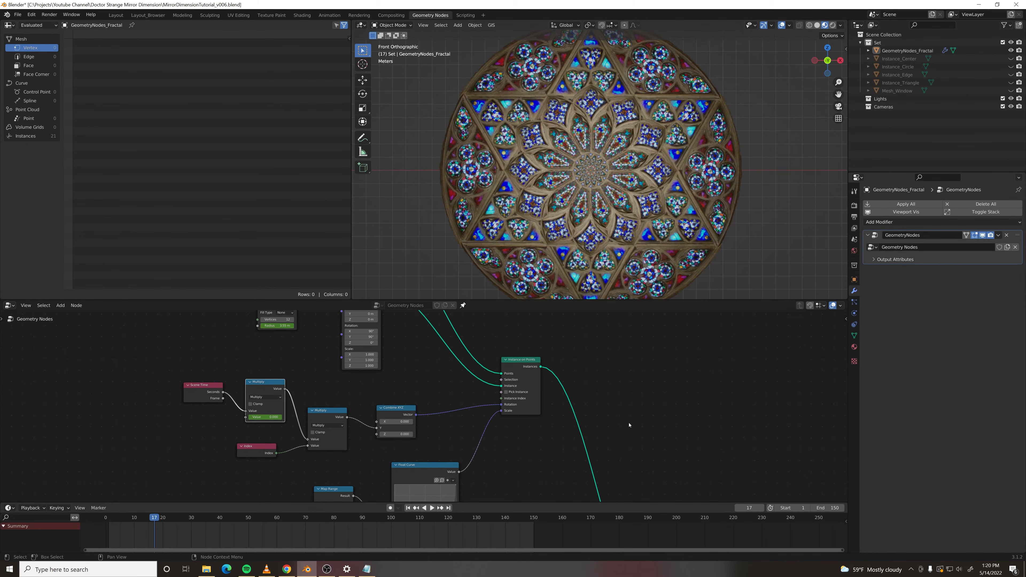
- Hide the viewport overlays, change the Scene Time multiplier's keyframed value on frame 170, and play the animation
left_click(667, 74)
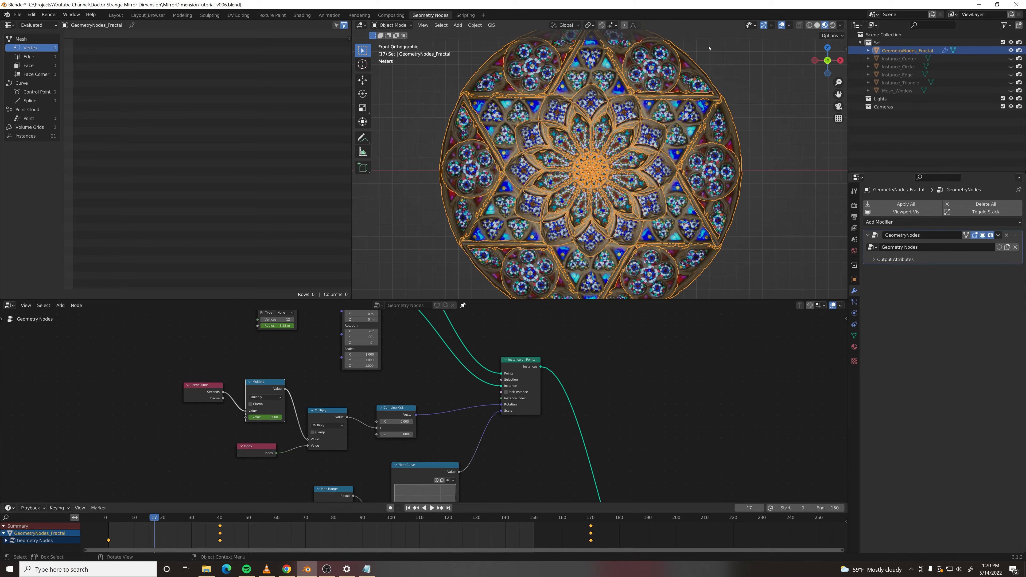
left_click(781, 25)
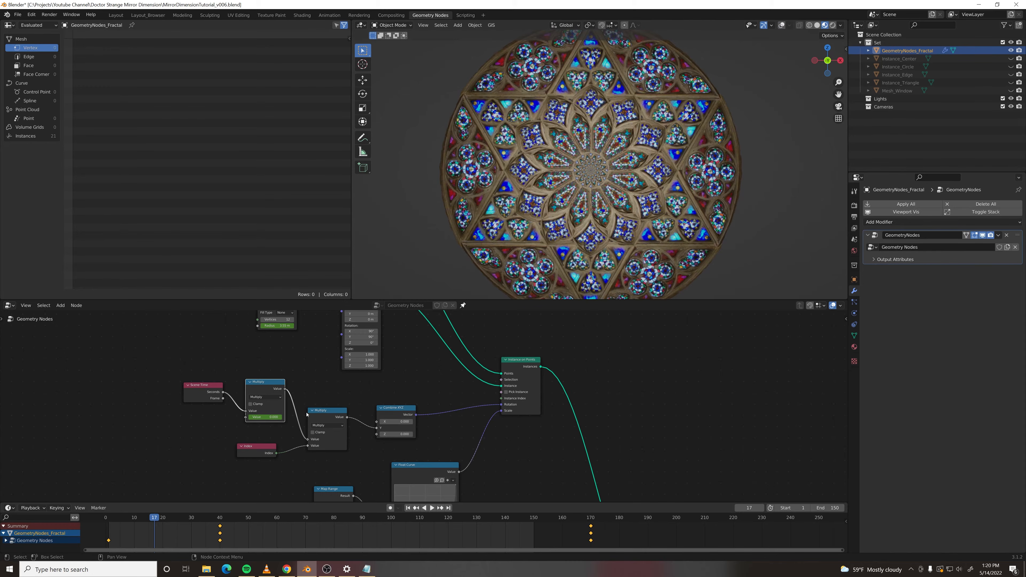
left_click_drag(534, 525, 590, 526)
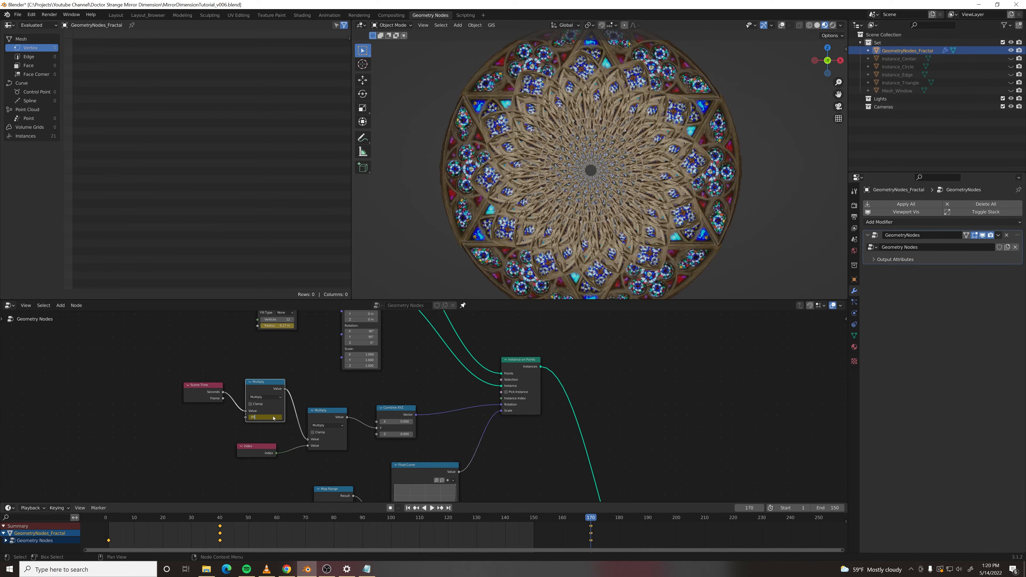
key("Return")
key("space")
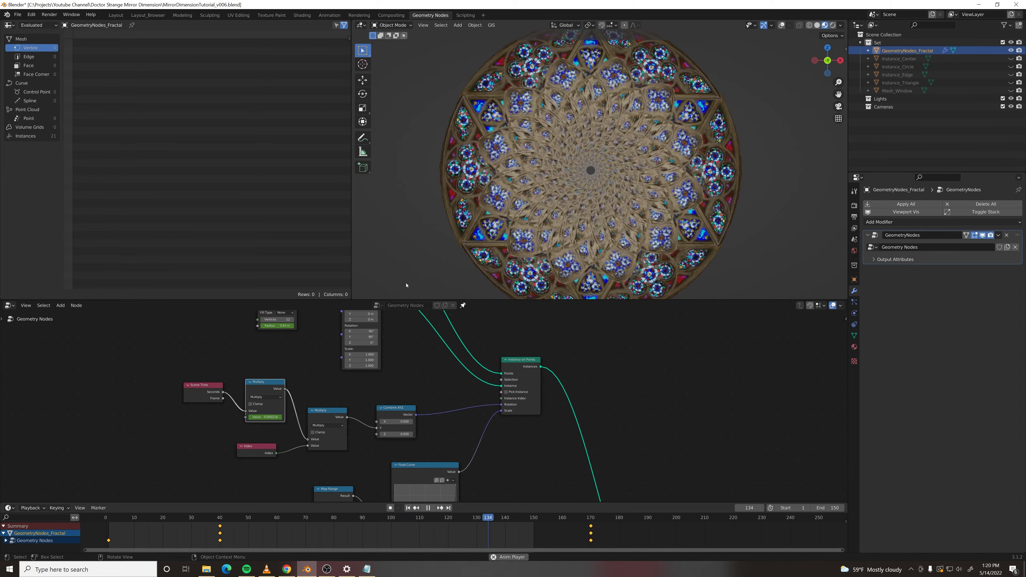
key("space")
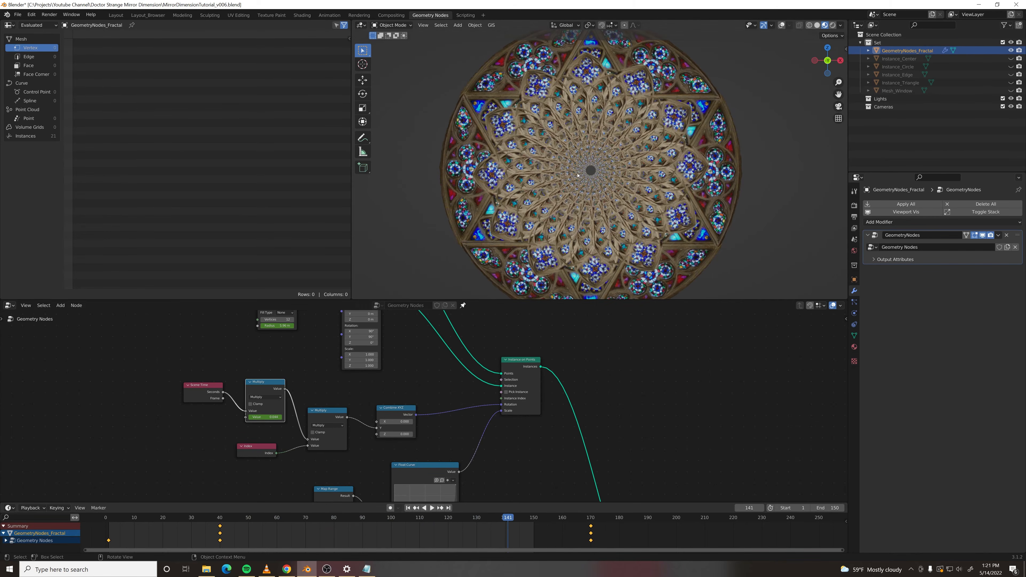
- Duplicate the Transform node behind the center setup's Instance on Points and chain the copy after it with its translation at 0 m
scroll(592, 403, "down", 8)
middle_click_drag(607, 479, 451, 392)
middle_click_drag(490, 419, 412, 332)
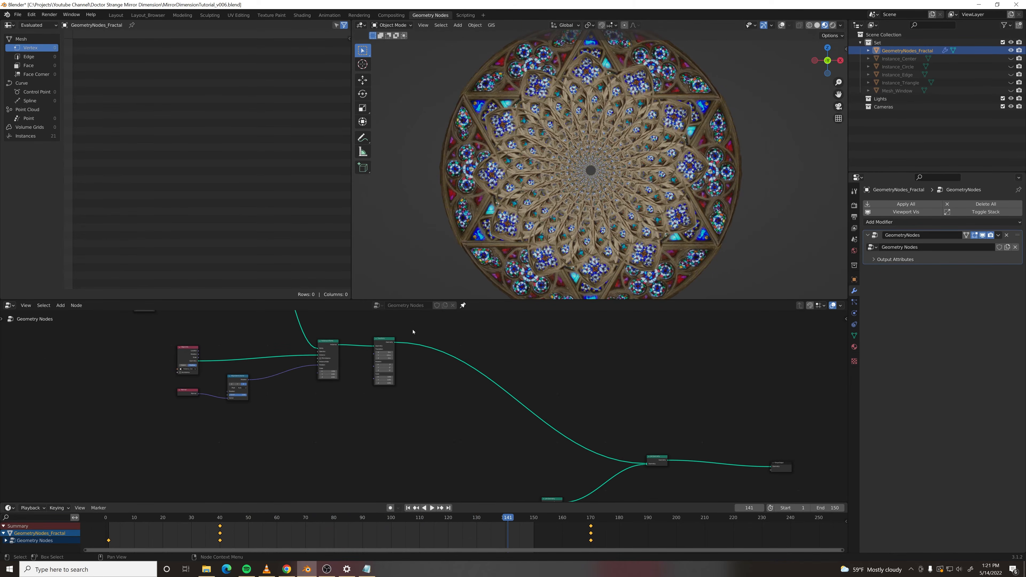
scroll(413, 361, "up", 2)
middle_click_drag(303, 343, 327, 382)
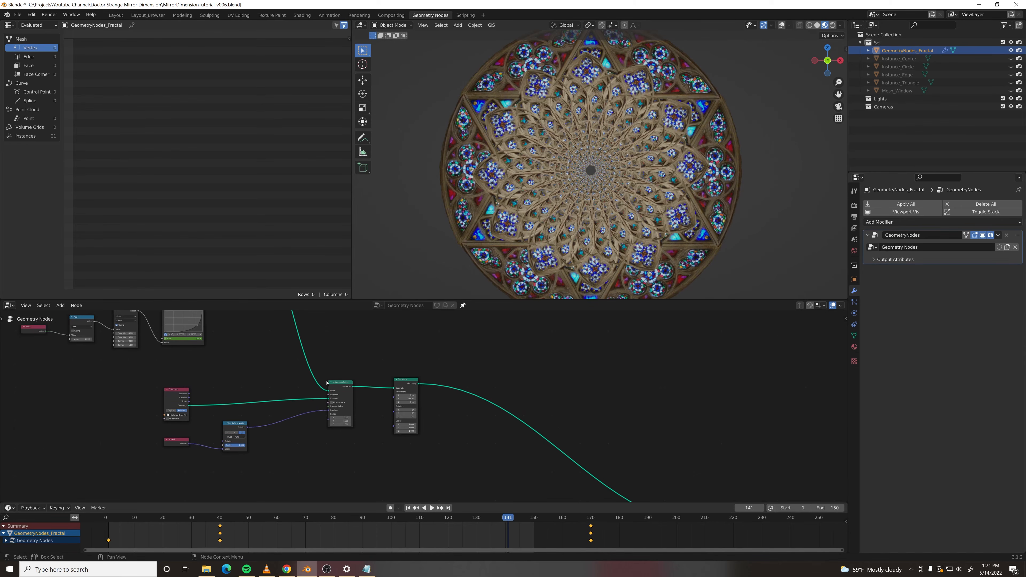
middle_click_drag(434, 437, 347, 384)
scroll(433, 426, "down", 1)
scroll(396, 433, "up", 3)
left_click(354, 409)
scroll(424, 406, "up", 2)
left_click(295, 346)
key("shift+d")
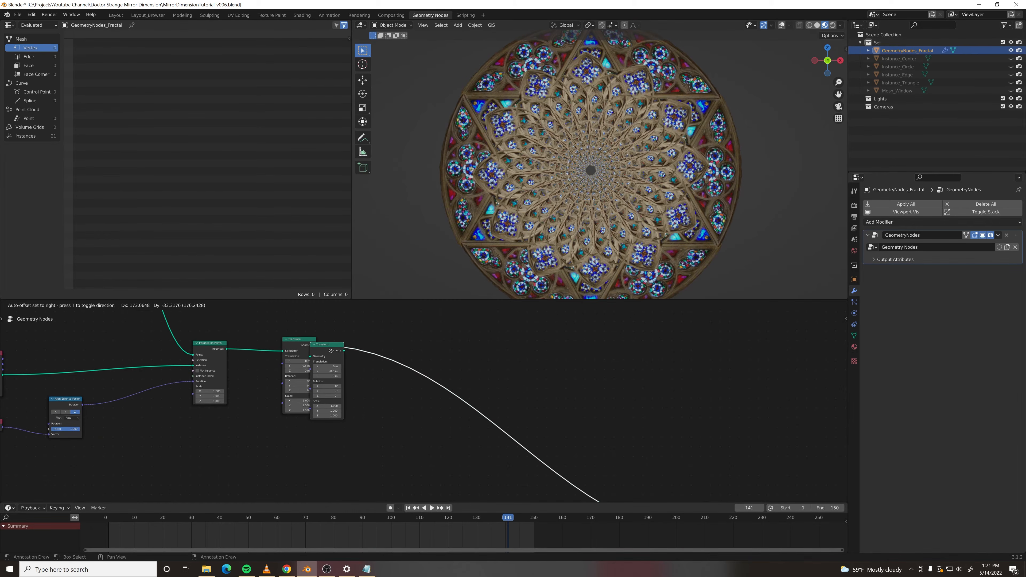
left_click(437, 387)
scroll(435, 409, "up", 1)
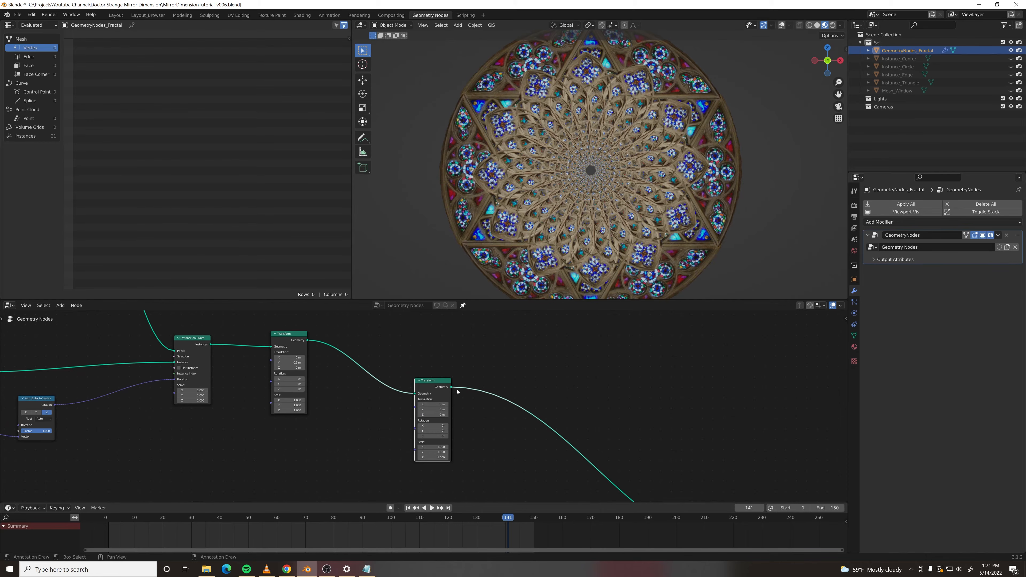
middle_click_drag(527, 355, 471, 353)
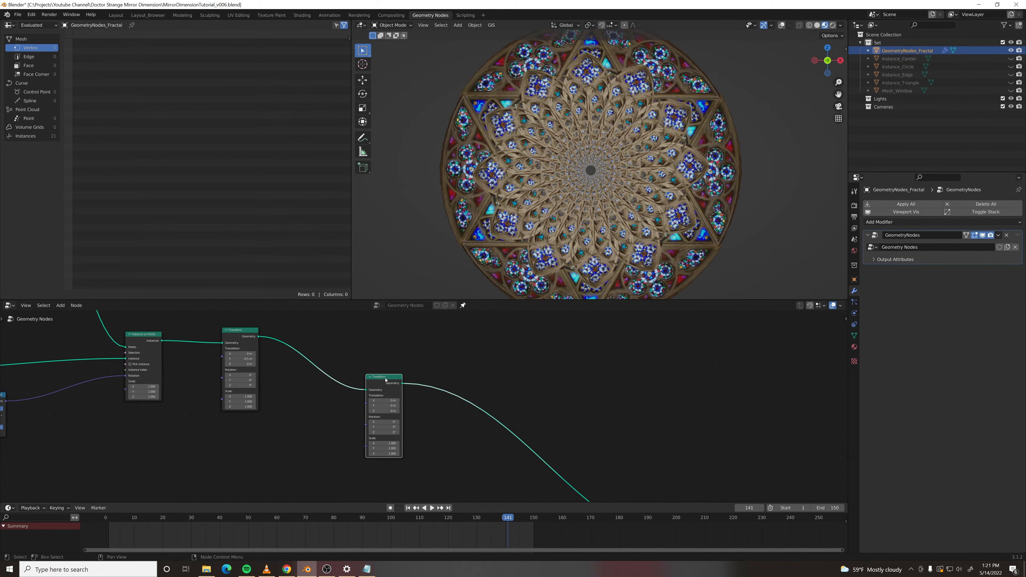
left_click_drag(386, 379, 383, 391)
- Add a Join Geometry node after the duplicated Transform and connect the first Transform's geometry to it as well
key("F3")
type("join")
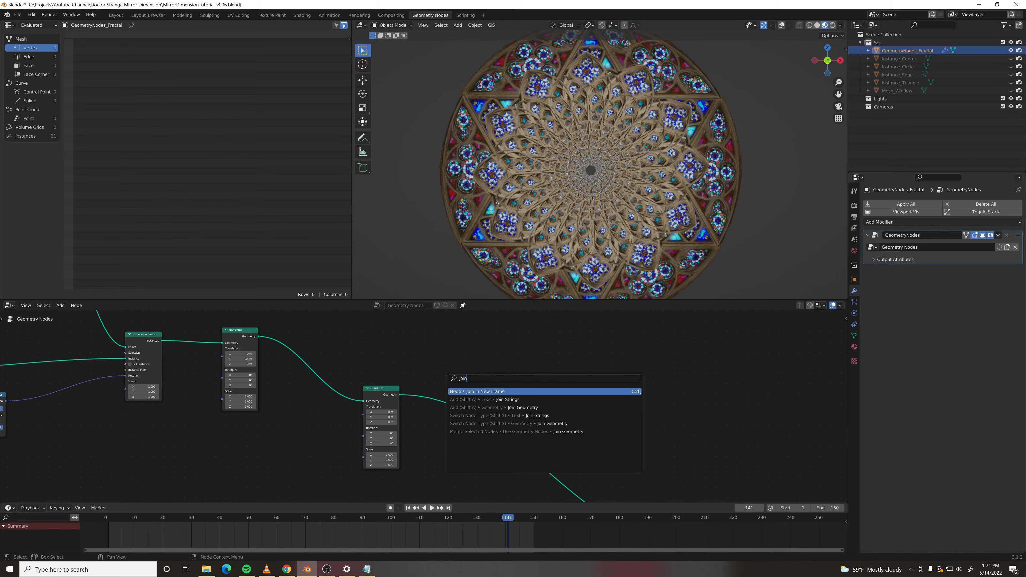
key("Down")
key("Down")
key("Return")
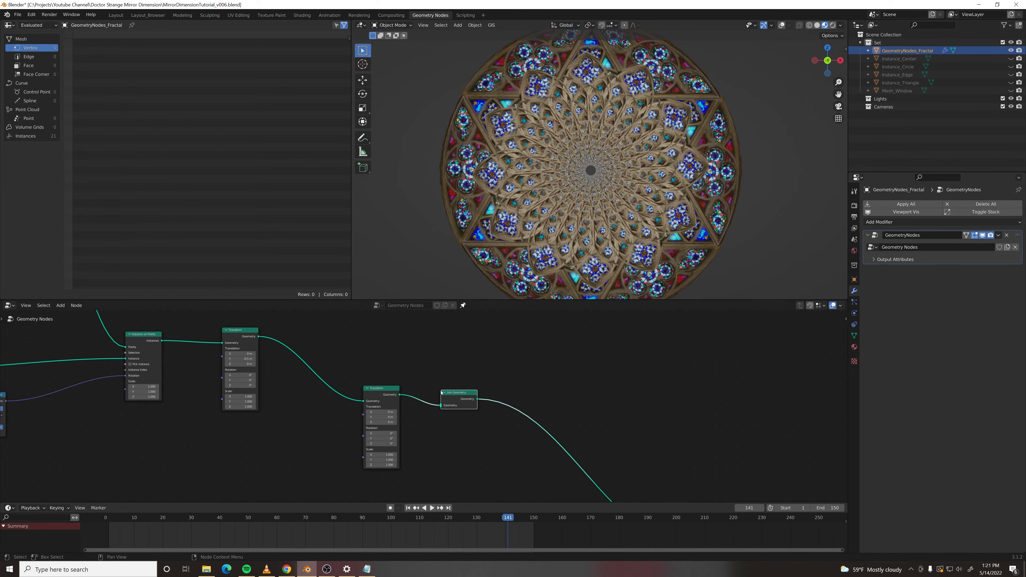
left_click(466, 353)
left_click_drag(259, 336, 451, 366)
left_click(448, 454)
- Add a Value node, connect it to the duplicated Transform's Scale, and adjust it so the scaled copy fills the central hole
middle_click_drag(259, 451, 335, 418)
key("F3")
type("value")
key("Return")
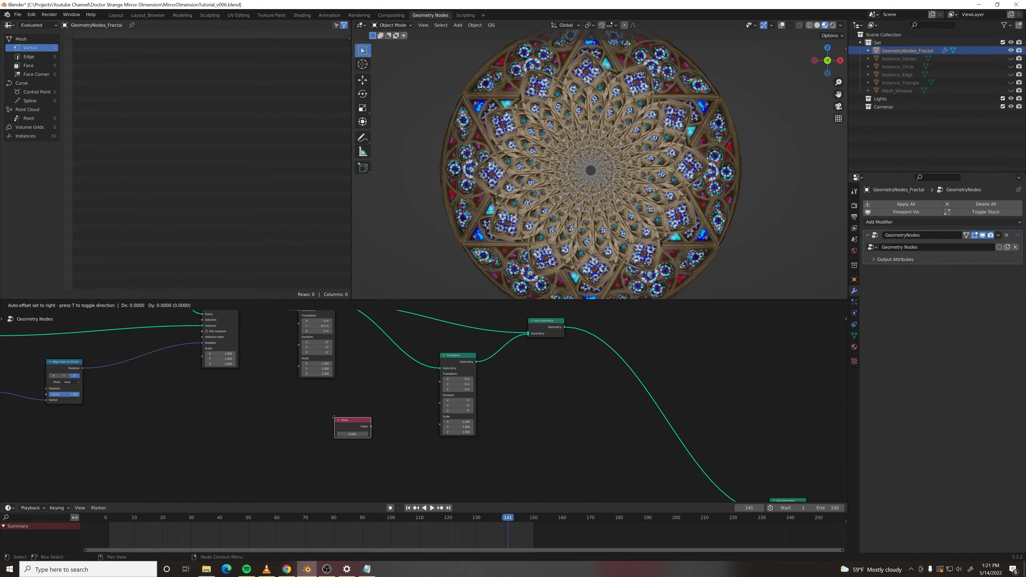
left_click(362, 433)
left_click_drag(396, 436, 444, 426)
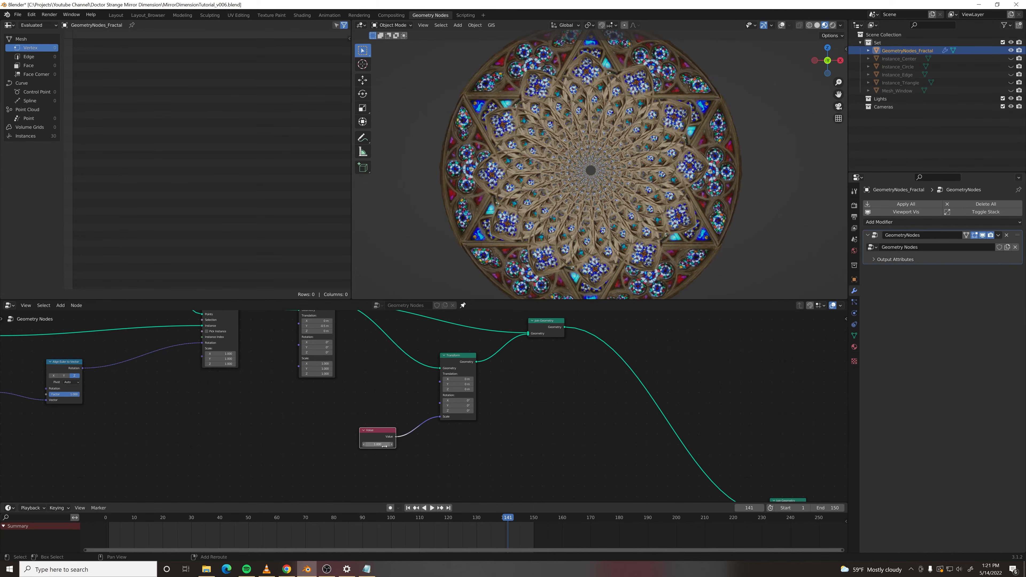
left_click_drag(382, 444, 358, 444)
scroll(624, 184, "up", 6)
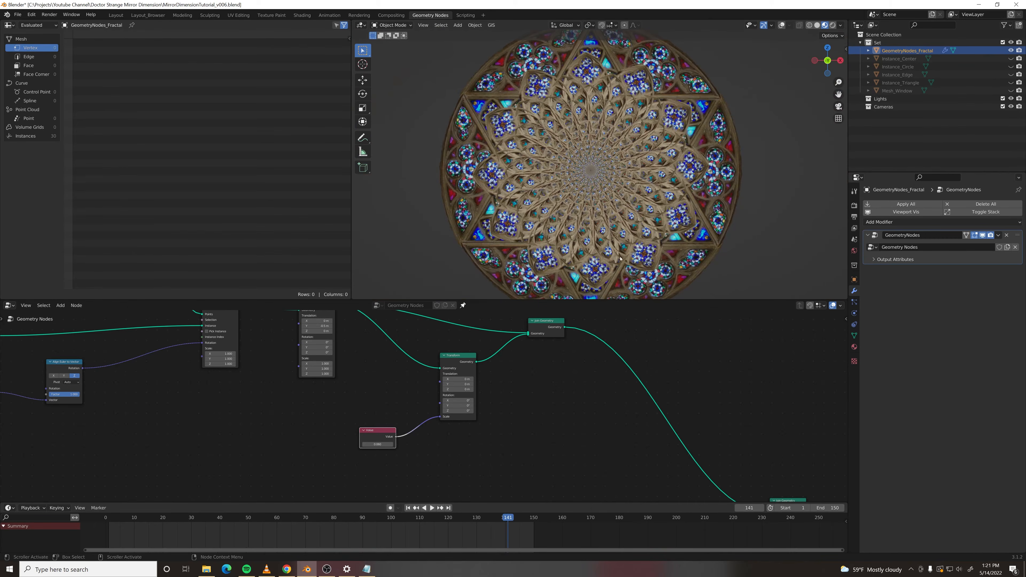
scroll(620, 259, "up", 5)
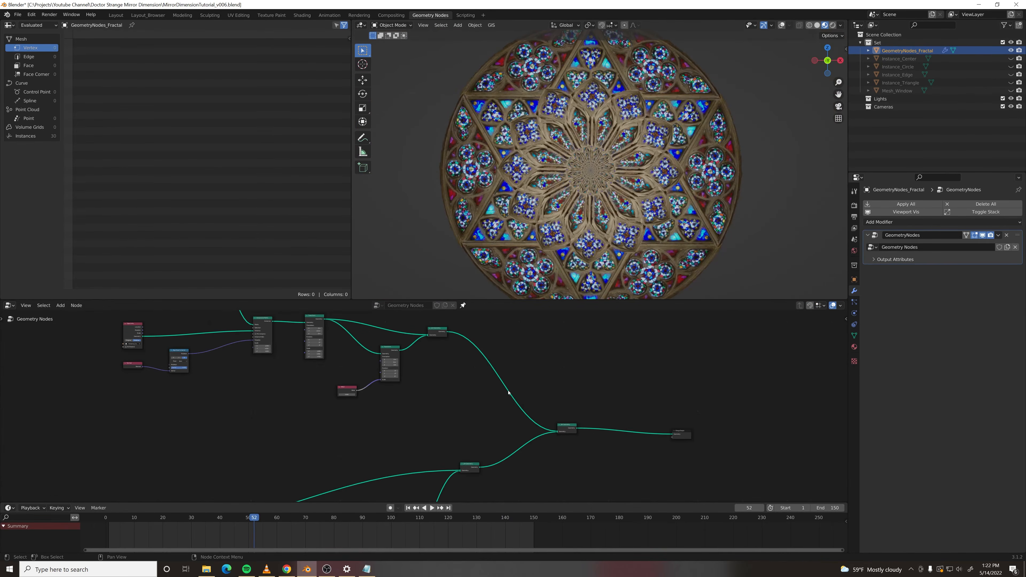
- Keyframe the Mesh Circle radius of the triangle setup on frame 1
scroll(505, 394, "down", 7)
middle_click_drag(501, 484, 620, 380)
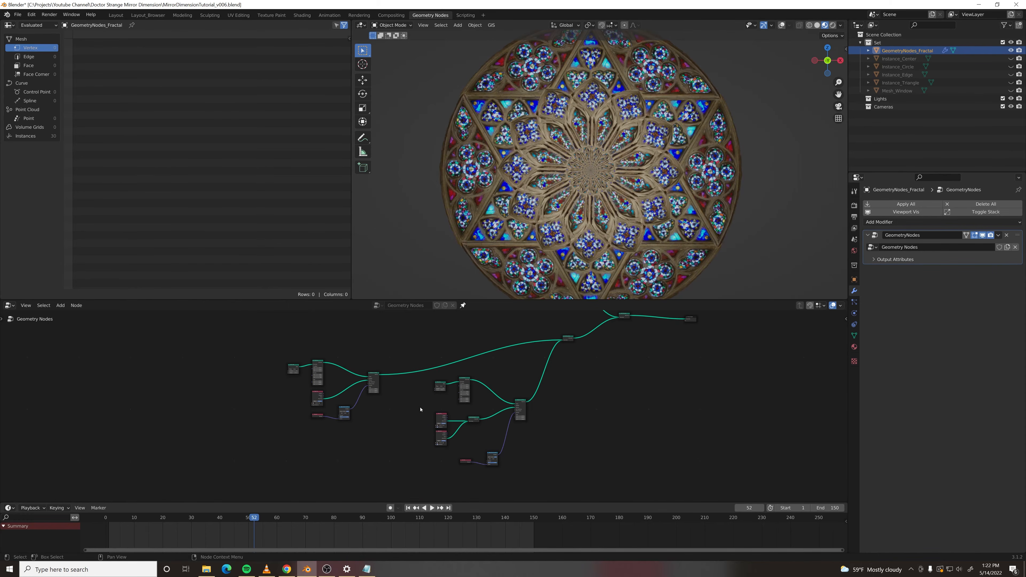
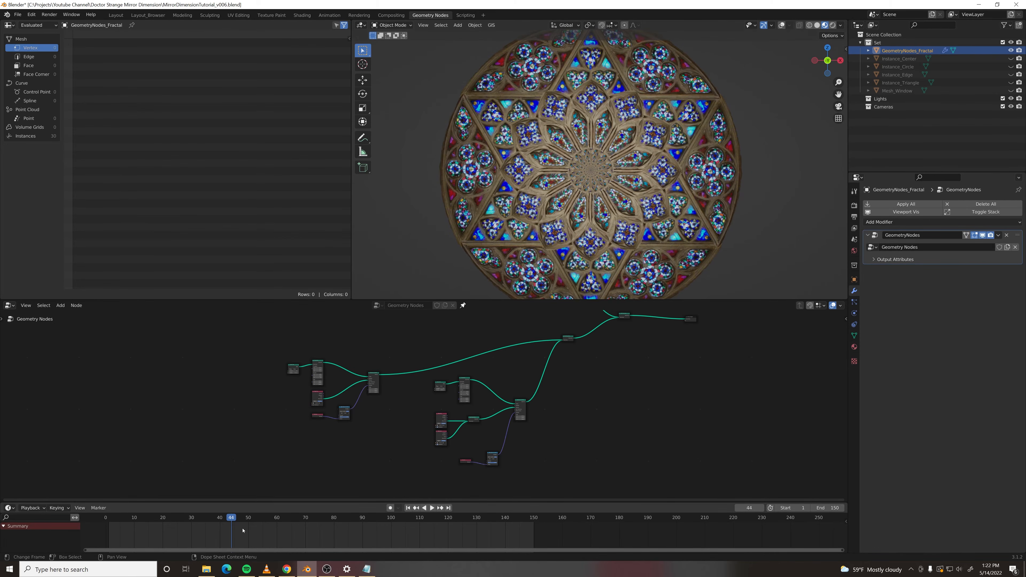
left_click_drag(232, 518, 123, 536)
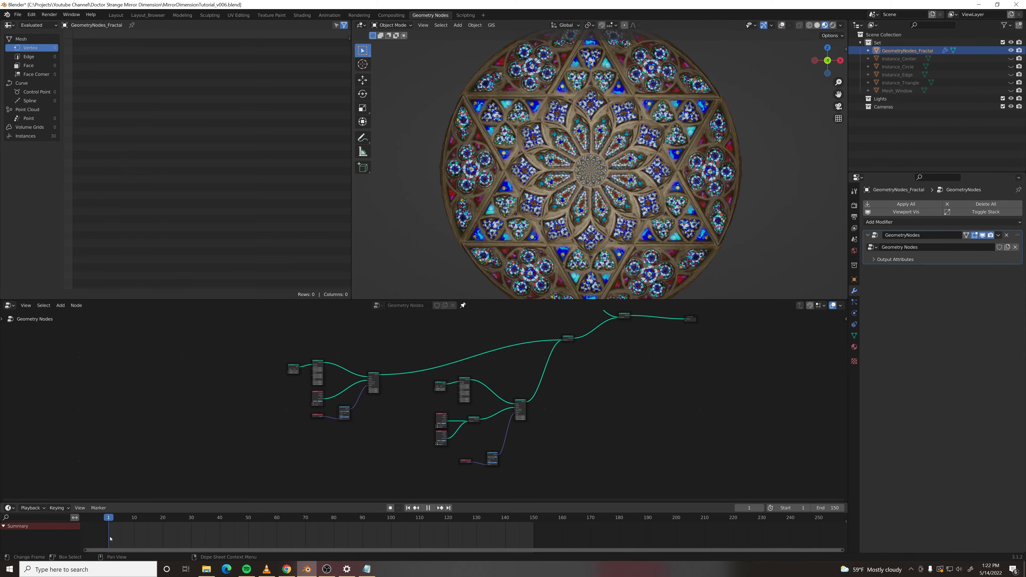
scroll(390, 410, "up", 3)
middle_click_drag(382, 424, 468, 450)
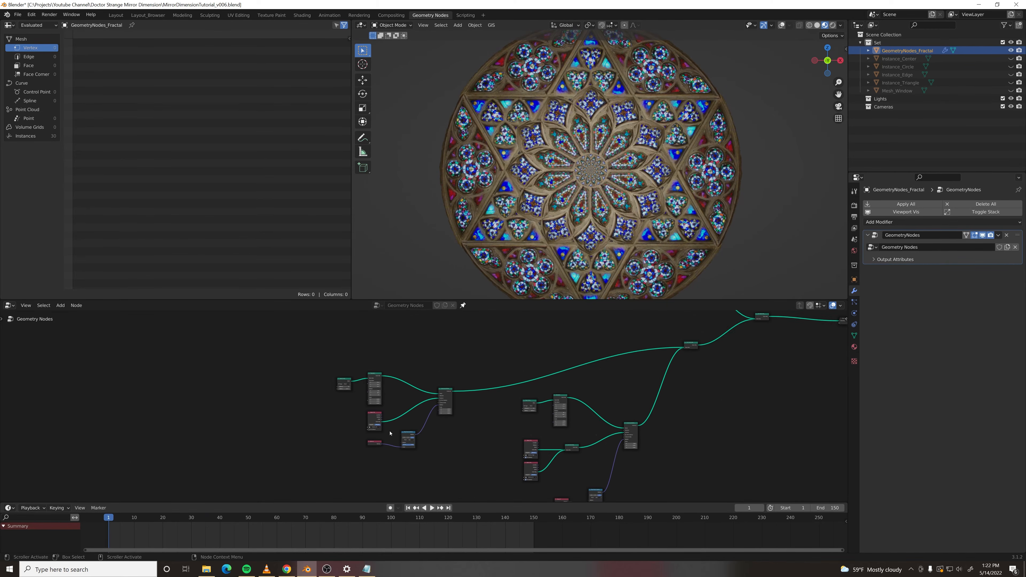
scroll(389, 433, "up", 5)
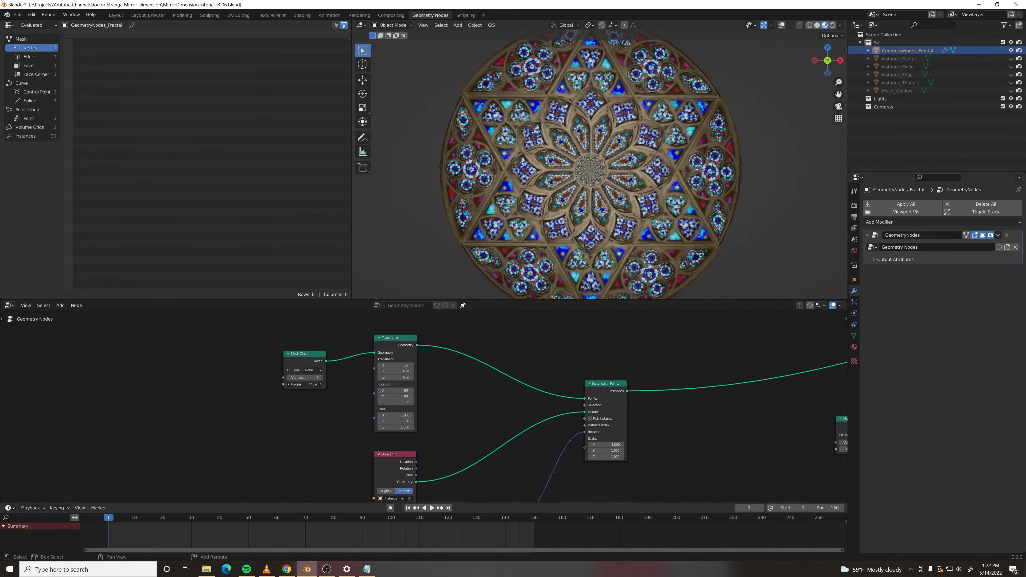
scroll(319, 392, "up", 2)
key("i")
- Keyframe the triangle Mesh Circle's radius at about 8.7 m on frame 170 and preview the animation
left_click_drag(530, 526, 591, 529)
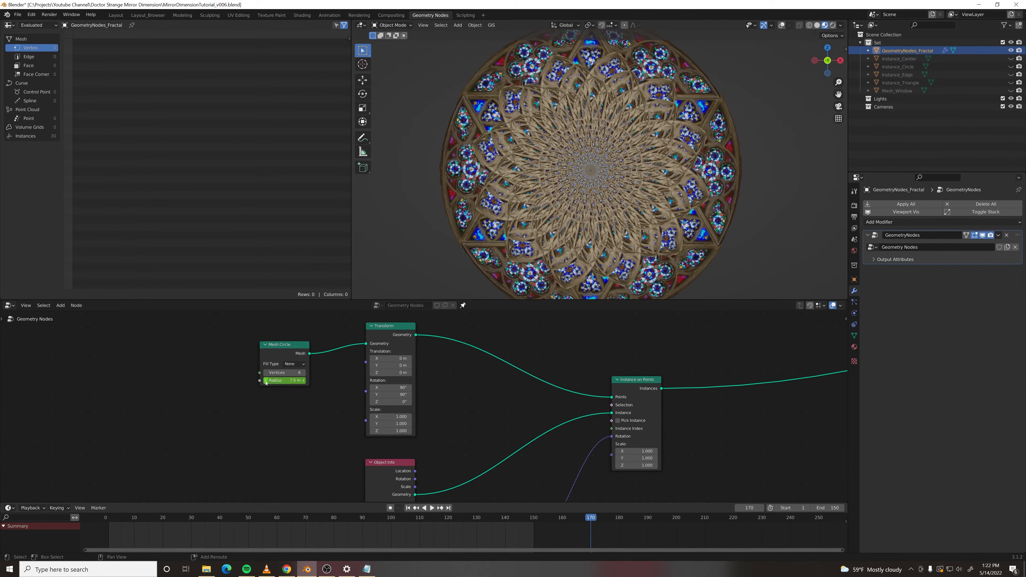
left_click_drag(284, 380, 323, 381)
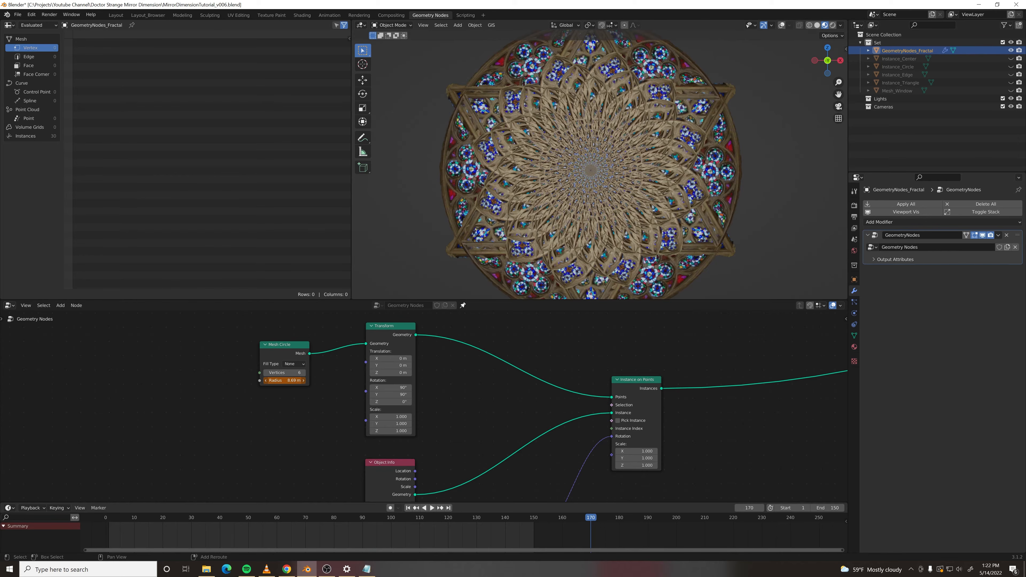
key("i")
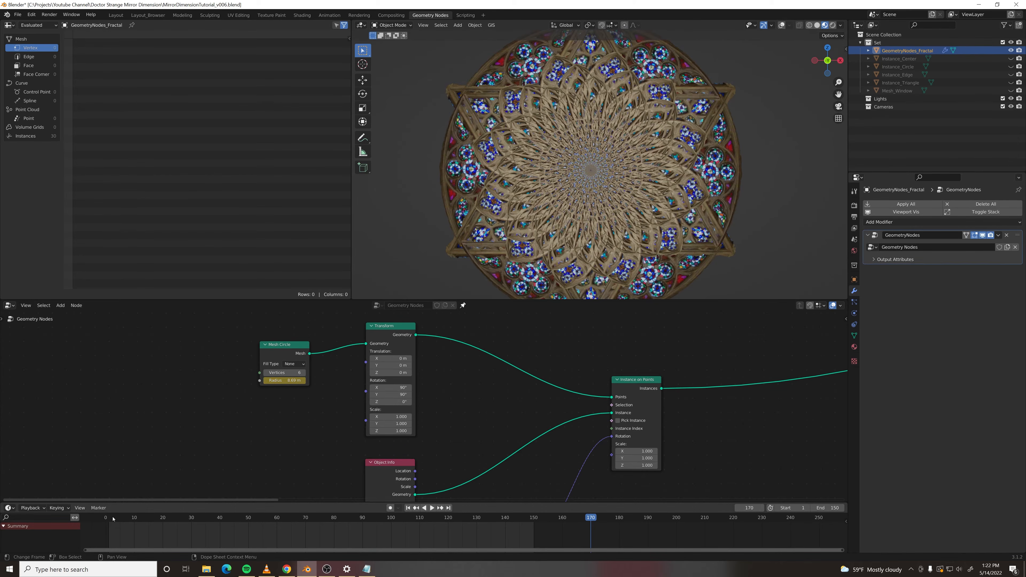
key("space")
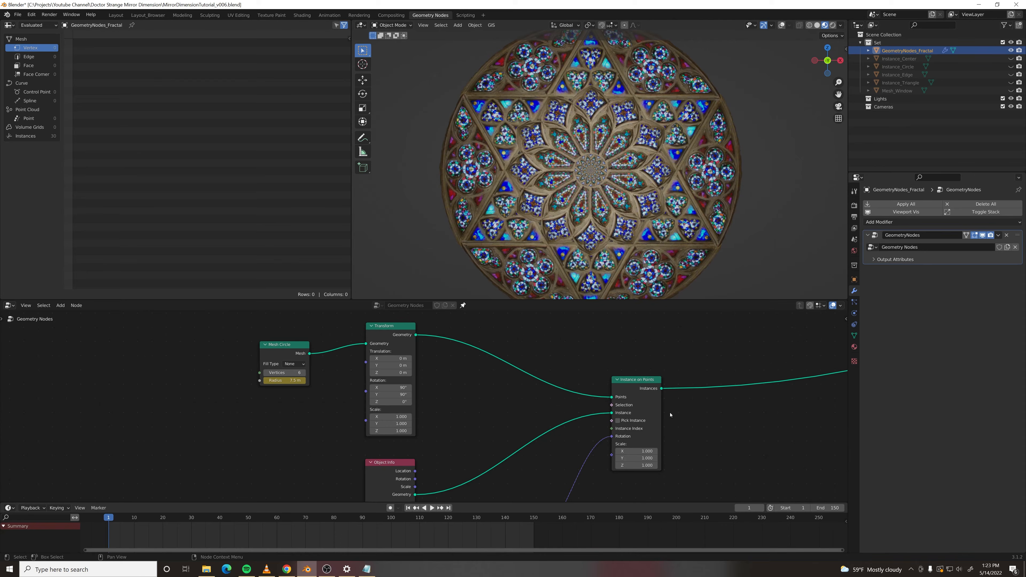
- Move the edge-and-circle setup's Instance on Points, Normal and Align Euler to Vector nodes aside to make room in the chain
scroll(670, 415, "down", 8)
middle_click_drag(693, 451, 294, 415)
scroll(399, 394, "down", 4)
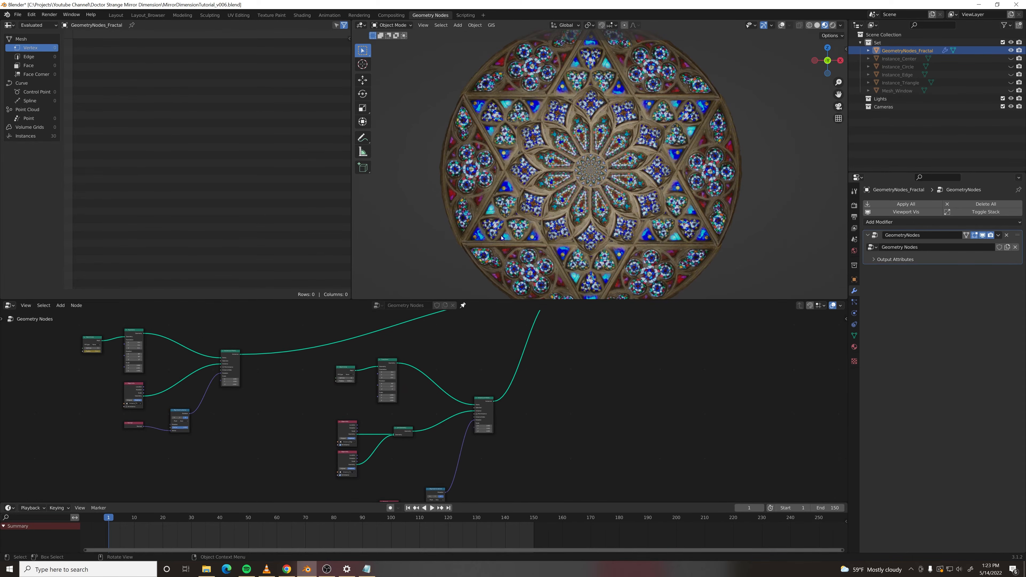
scroll(432, 399, "down", 5, "shift")
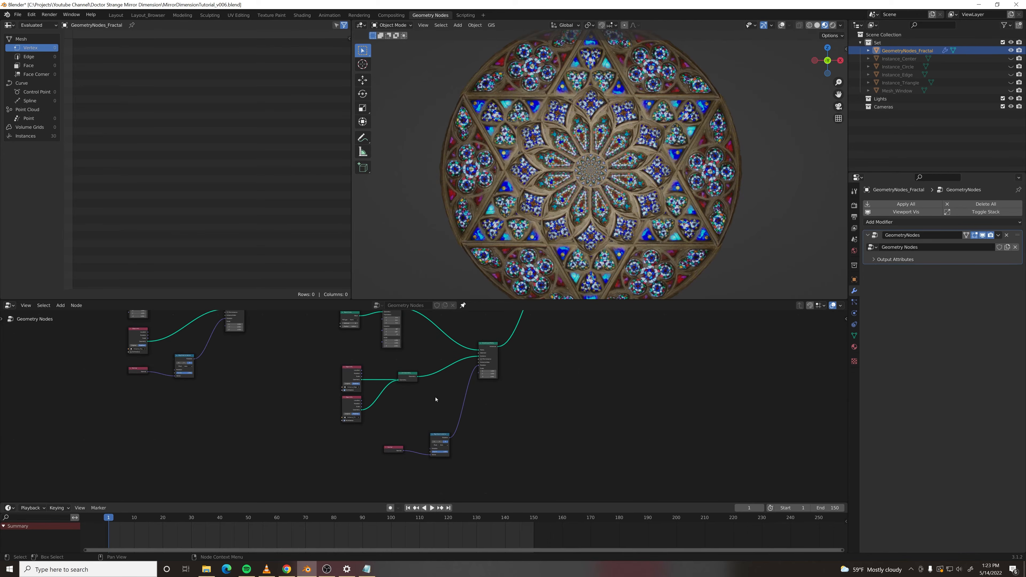
left_click_drag(487, 345, 522, 347)
left_click_drag(390, 420, 495, 439)
left_click(430, 437)
- Insert a Transform node between Join Geometry and Instance on Points in the edge-and-circle setup
scroll(379, 392, "up", 3)
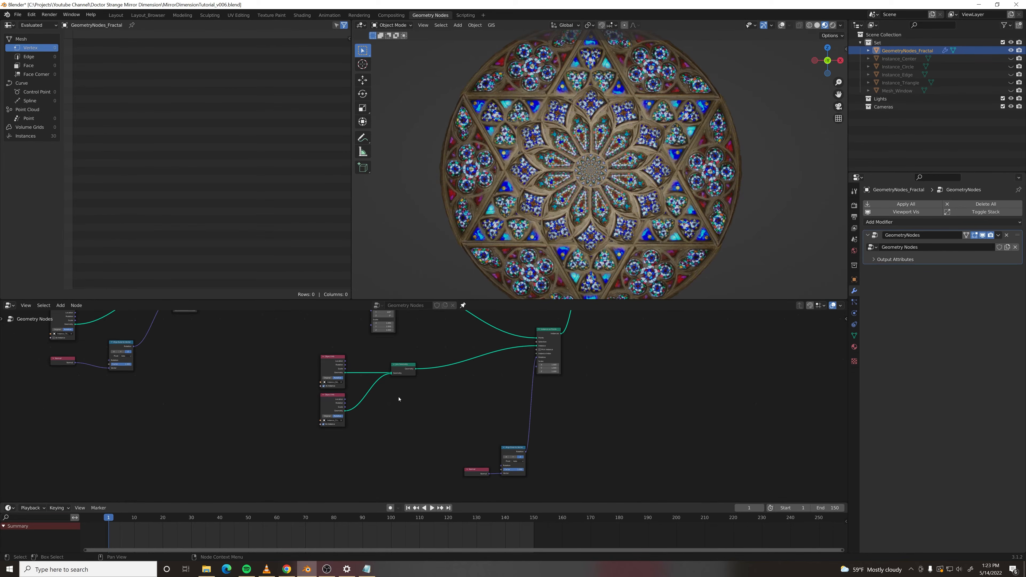
scroll(477, 397, "up", 4)
middle_click_drag(472, 396, 475, 417)
key("shift+a")
left_click(459, 411)
type("tran")
key("Return")
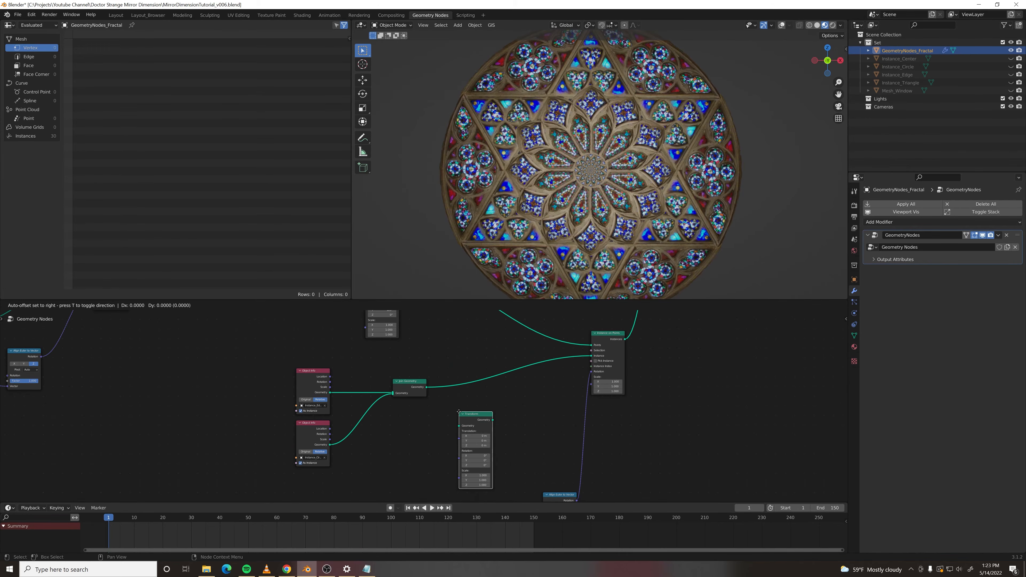
left_click(476, 366)
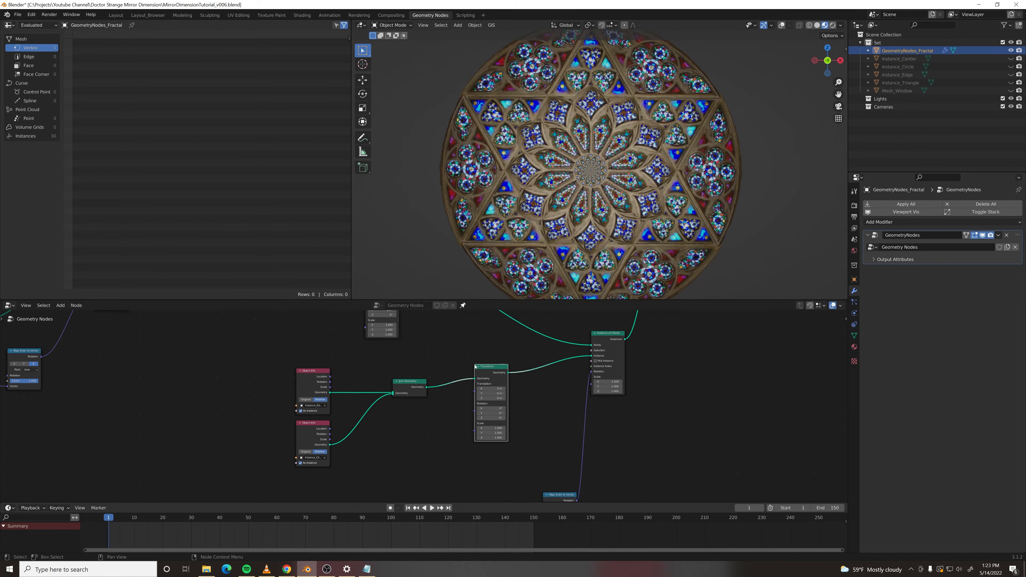
- Duplicate the new Transform node and insert the copy between the triangle's Object Info and its Instance on Points, rearranging the nearby nodes
scroll(444, 435, "down", 1)
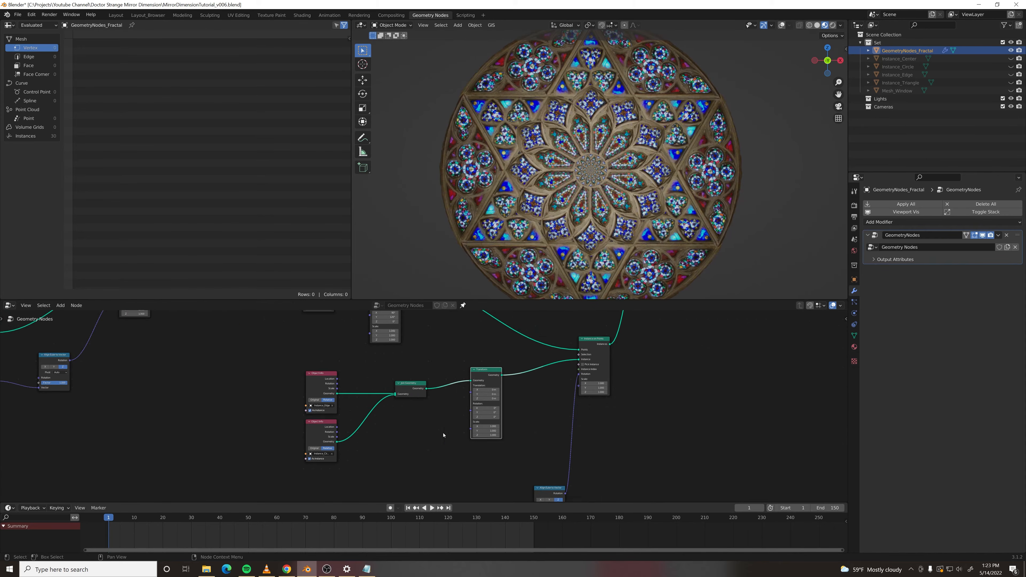
middle_click_drag(456, 417, 566, 436)
scroll(521, 403, "down", 3)
key("shift+d")
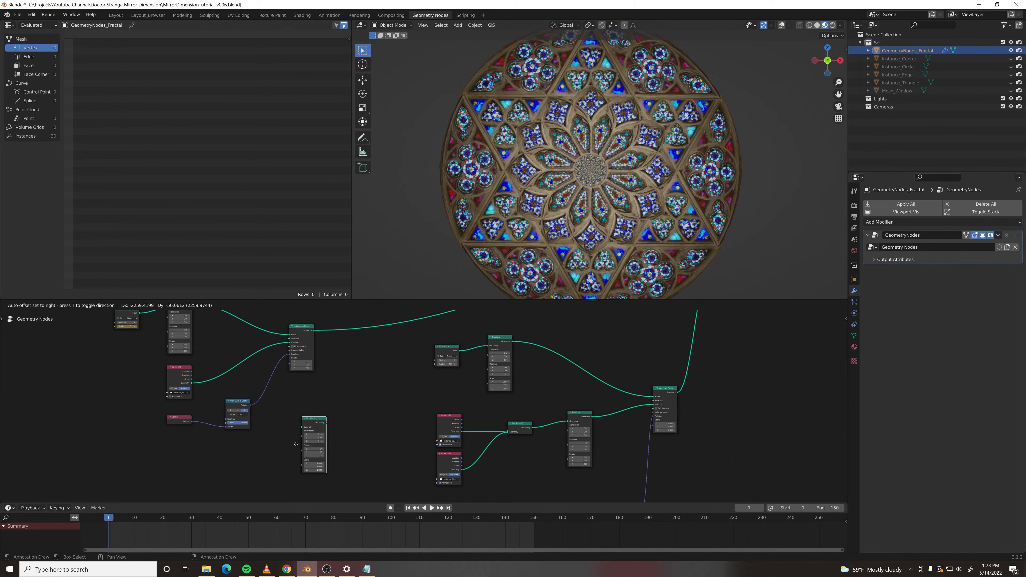
left_click(295, 459)
left_click_drag(175, 418, 191, 426)
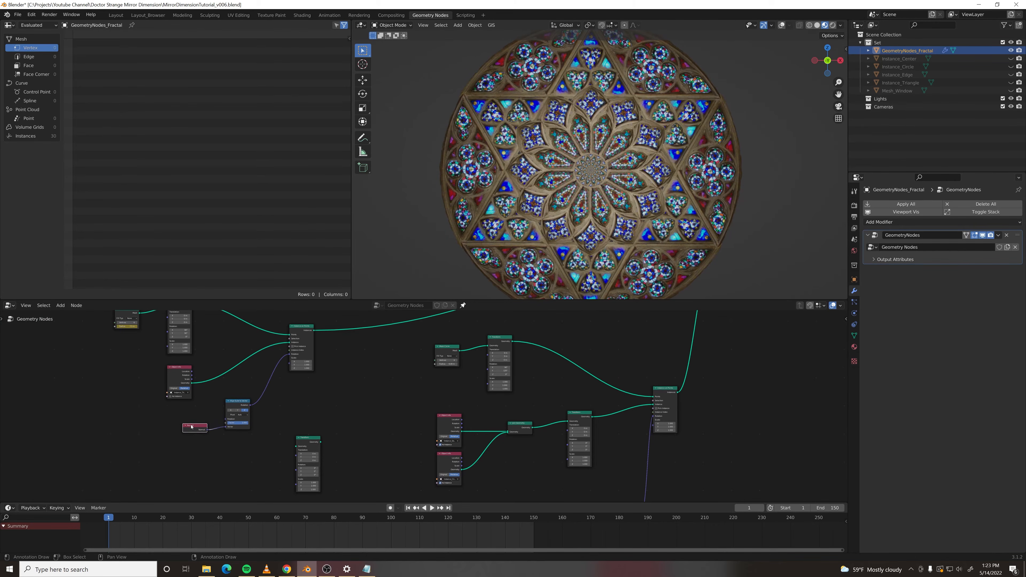
left_click_drag(180, 377, 114, 406)
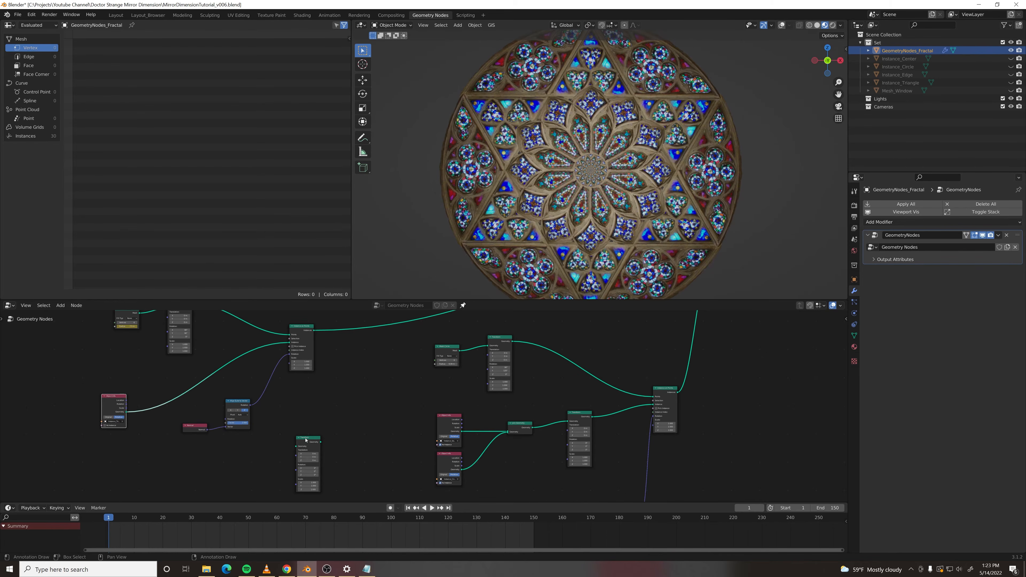
left_click_drag(306, 441, 164, 394)
- Add a Value node and connect it to the Scale of the triangle setup's Transform
middle_click_drag(343, 416, 430, 344)
key("F3")
type("valu")
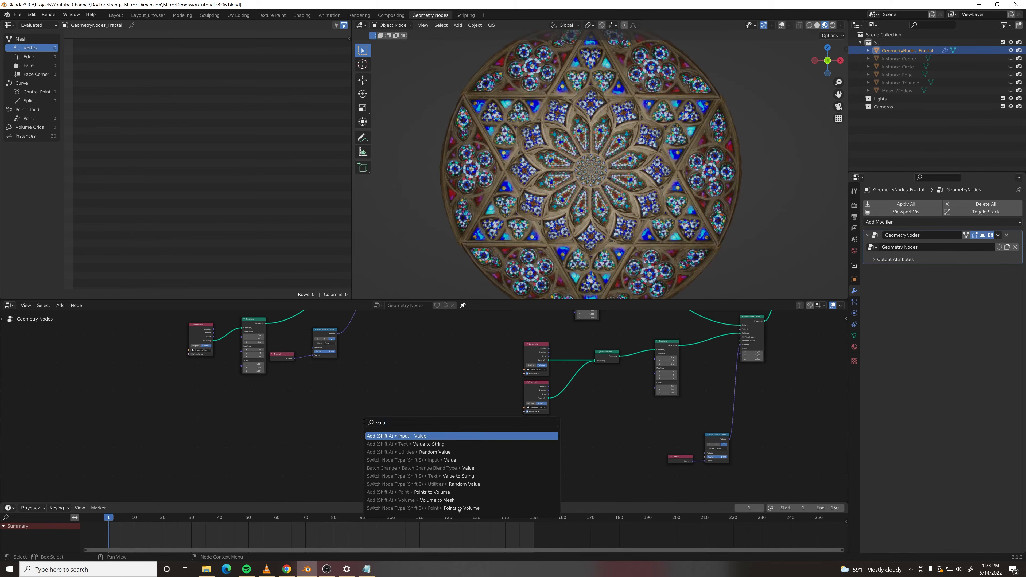
type("e")
key("Return")
left_click(242, 428)
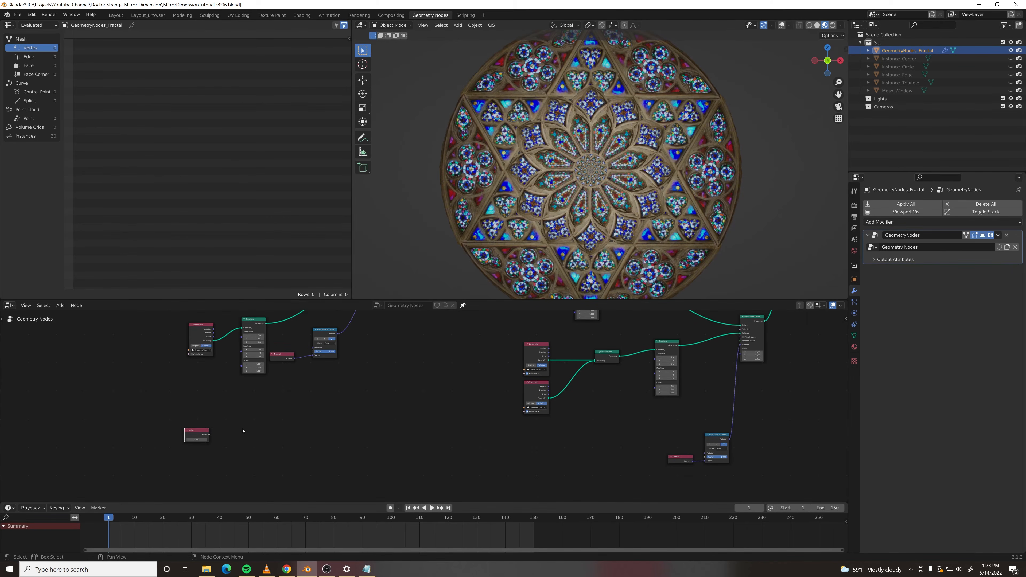
scroll(187, 412, "up", 1)
middle_click_drag(187, 412, 238, 452)
left_click_drag(234, 455, 274, 370)
scroll(396, 350, "down", 2)
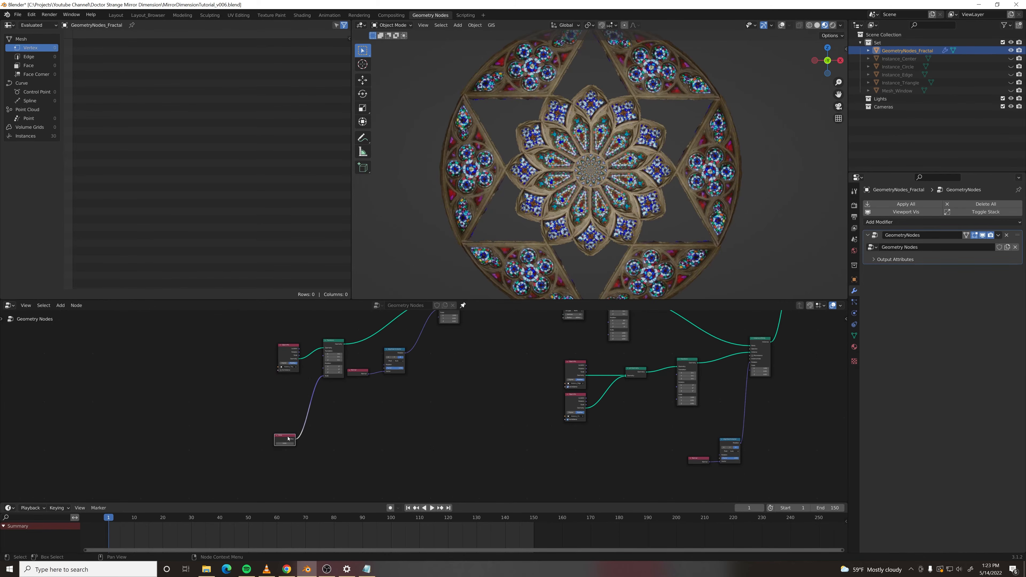
- Connect the same Value node to the Scale of the edge-and-circle setup's Transform
left_click_drag(288, 438, 592, 445)
middle_click_drag(662, 438, 440, 456)
scroll(404, 454, "up", 6)
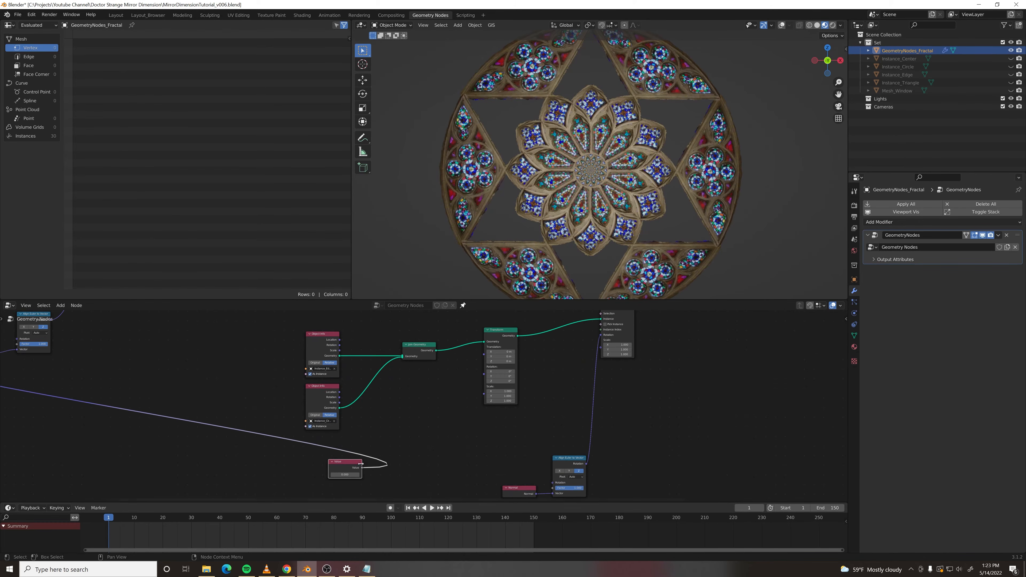
left_click_drag(363, 469, 478, 396)
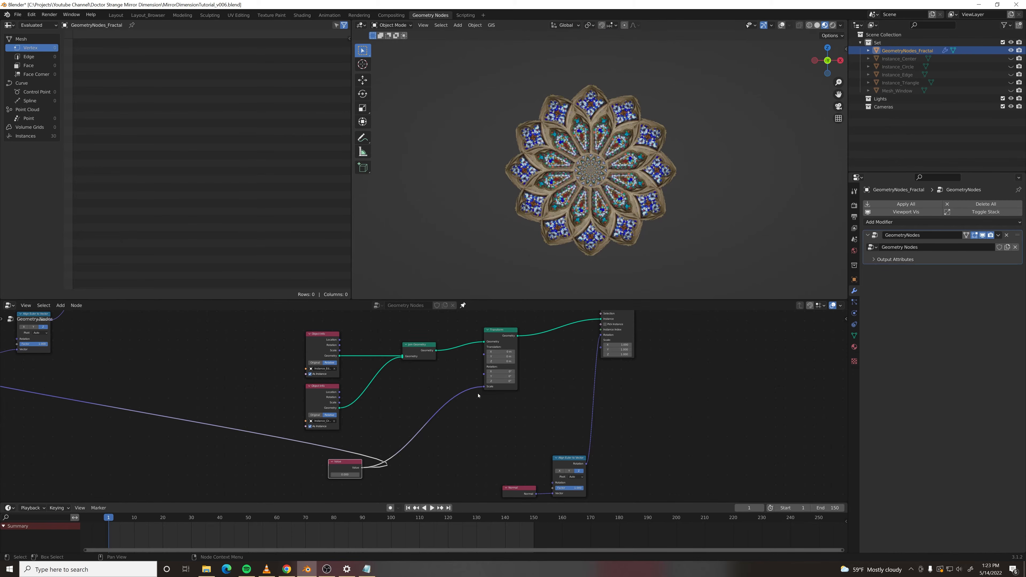
scroll(452, 436, "down", 5)
middle_click_drag(385, 460, 494, 414)
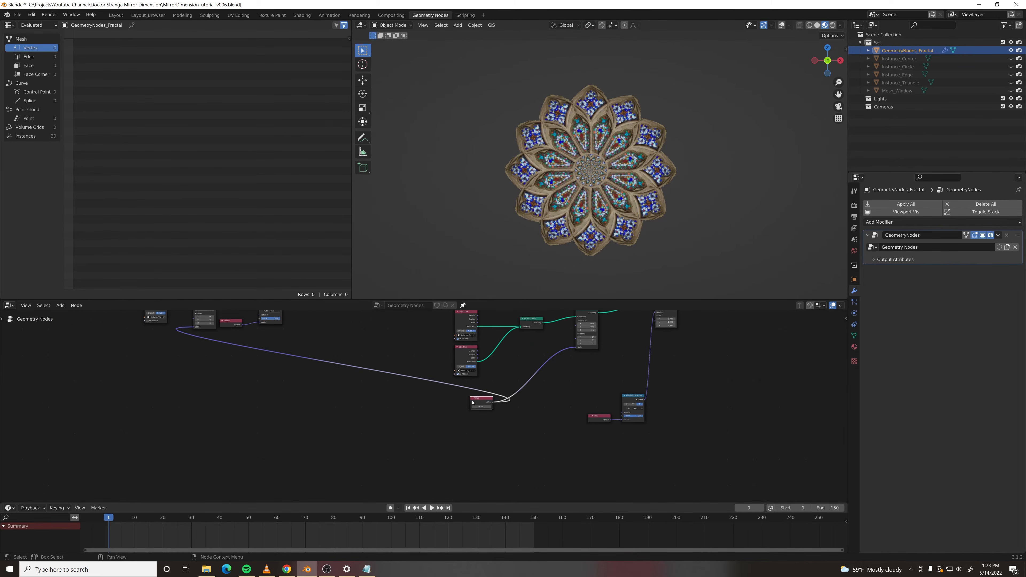
- Set the shared Value node to 1 and move it below the triangle setup
left_click_drag(473, 402, 266, 428)
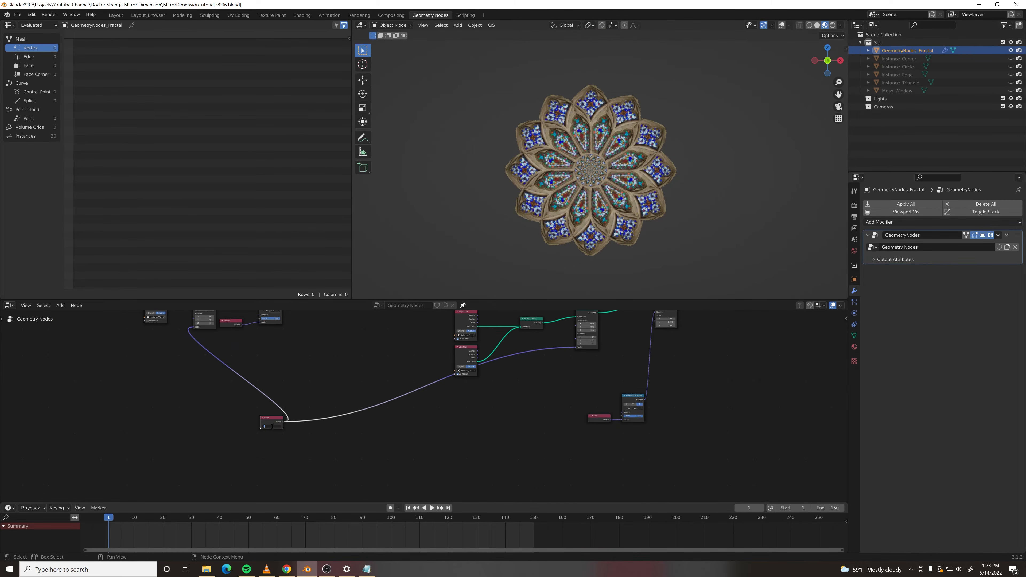
type("1")
key("Return")
middle_click_drag(333, 431, 415, 464)
left_click_drag(353, 451, 241, 445)
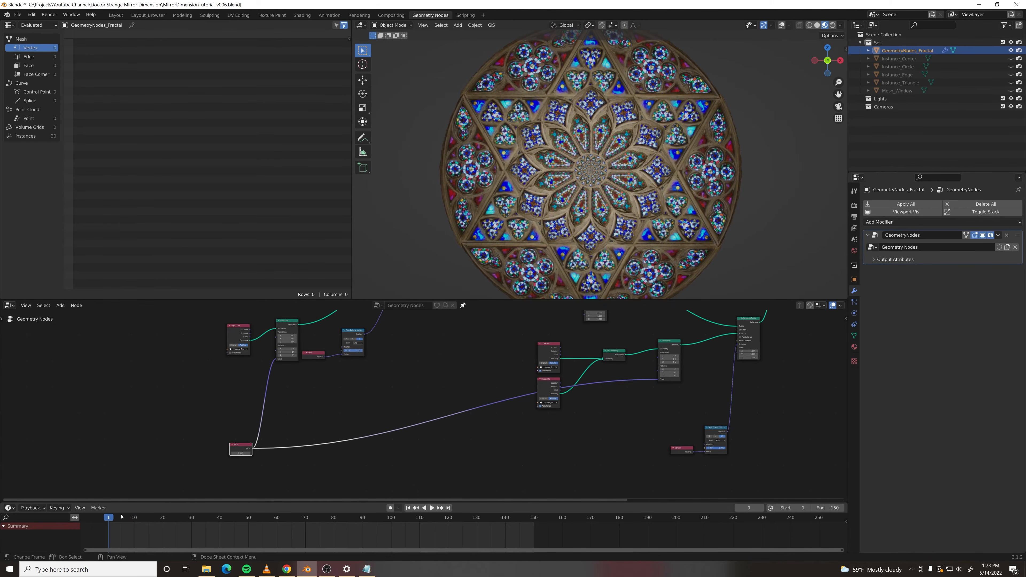
- Keyframe the shared scale Value of the triangle and edge setups at frame 40
left_click_drag(114, 520, 217, 521)
scroll(232, 458, "up", 6)
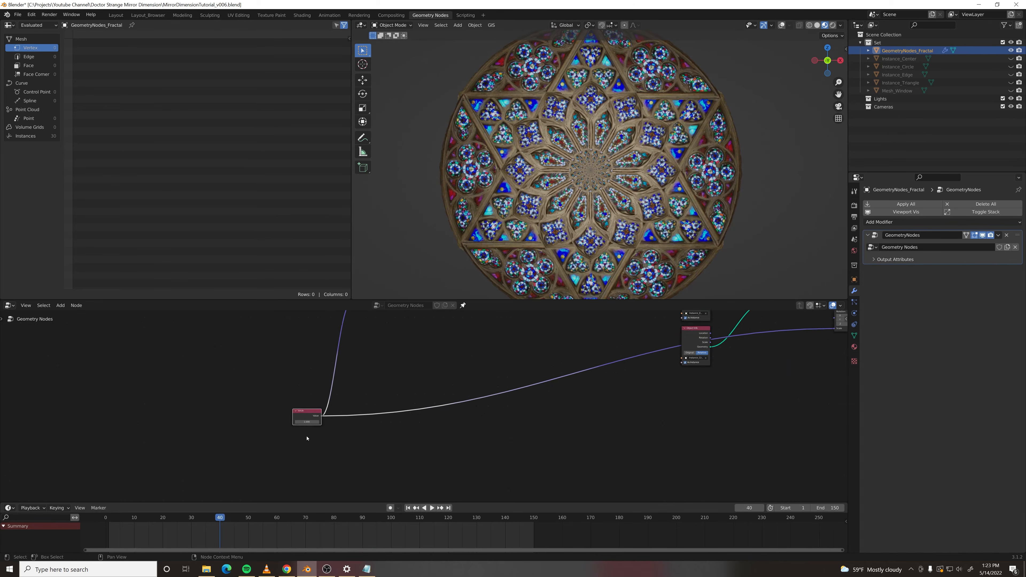
key("i")
- Slightly raise the shared scale Value at frame 170, keyframe it, and scrub back through the timeline to check the growth
left_click_drag(558, 519, 591, 539)
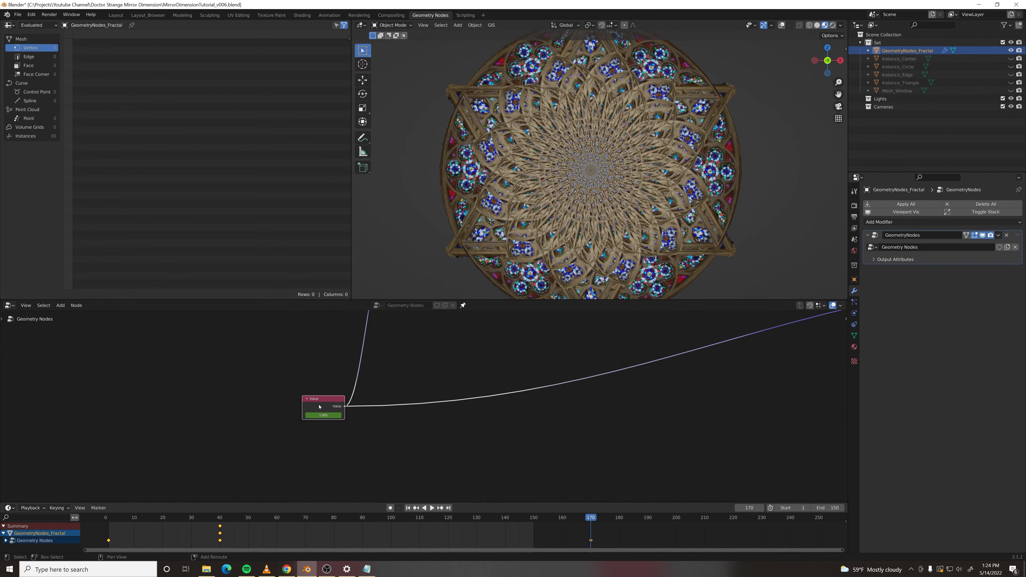
left_click_drag(323, 415, 329, 416)
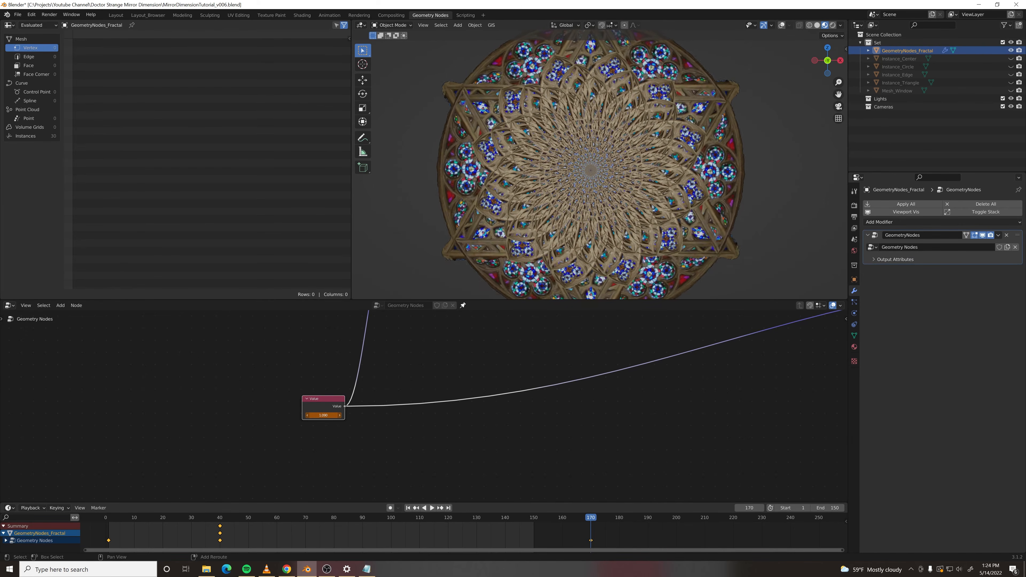
key("i")
left_click_drag(590, 517, 468, 483)
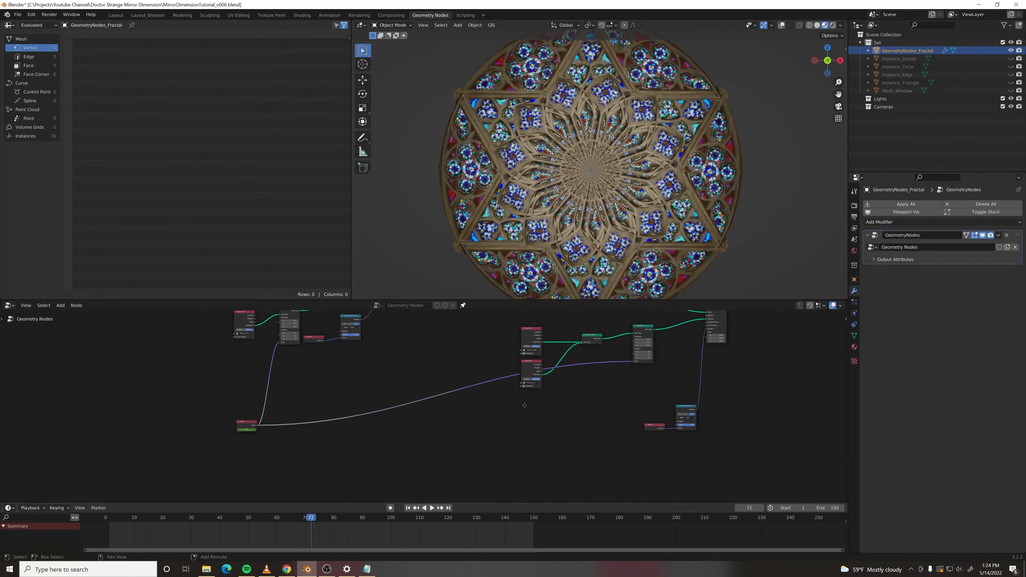
- Move the circle's Object Info aside and insert a duplicate of the Transform node between it and the Join Geometry node
scroll(482, 375, "up", 2)
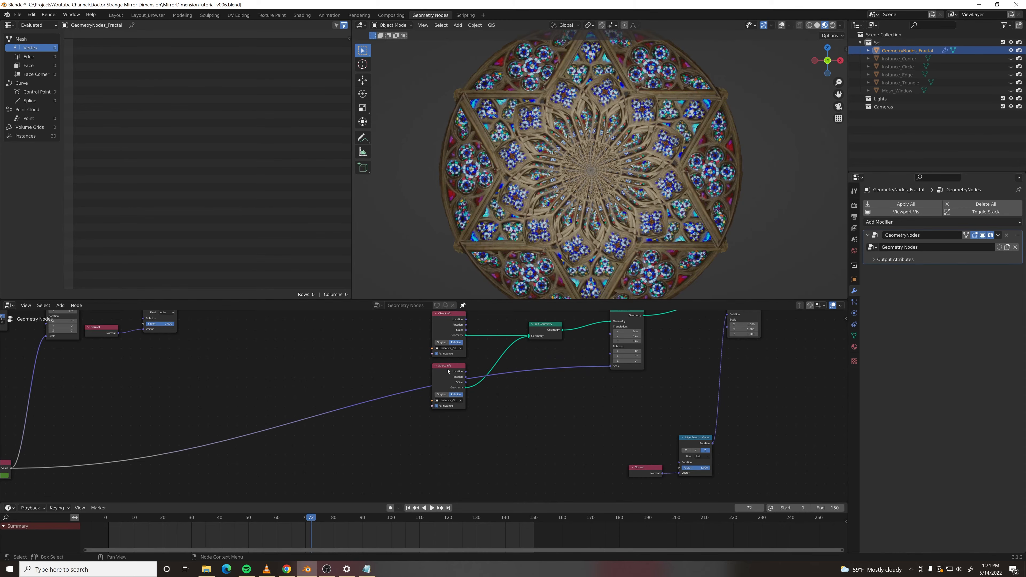
left_click_drag(448, 372, 430, 421)
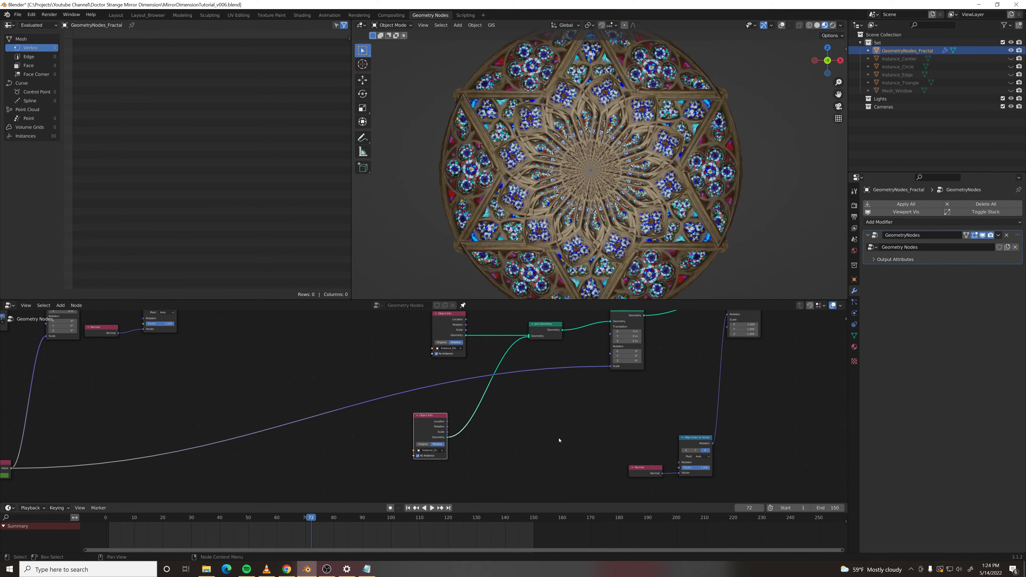
middle_click_drag(560, 441, 447, 443)
left_click(437, 444)
scroll(426, 419, "down", 2)
left_click(497, 329)
key("shift+d")
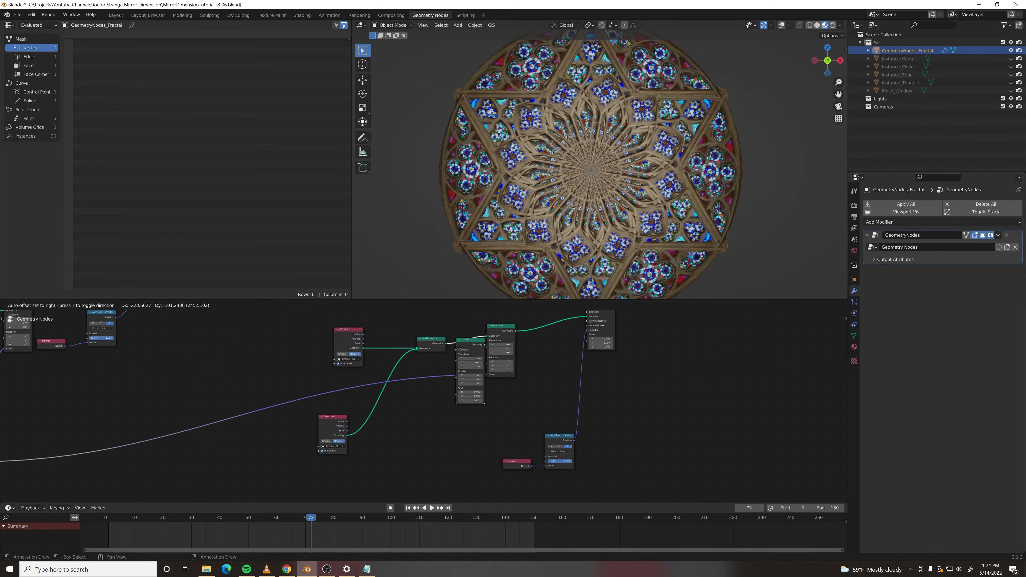
left_click(379, 409)
- Duplicate the shared Value node, place the copy by the circle's Object Info, and connect it to the circle Transform's Scale
scroll(166, 435, "down", 1)
middle_click_drag(165, 435, 294, 397)
left_click(122, 419)
key("shift+d")
left_click(423, 444)
scroll(423, 444, "up", 2)
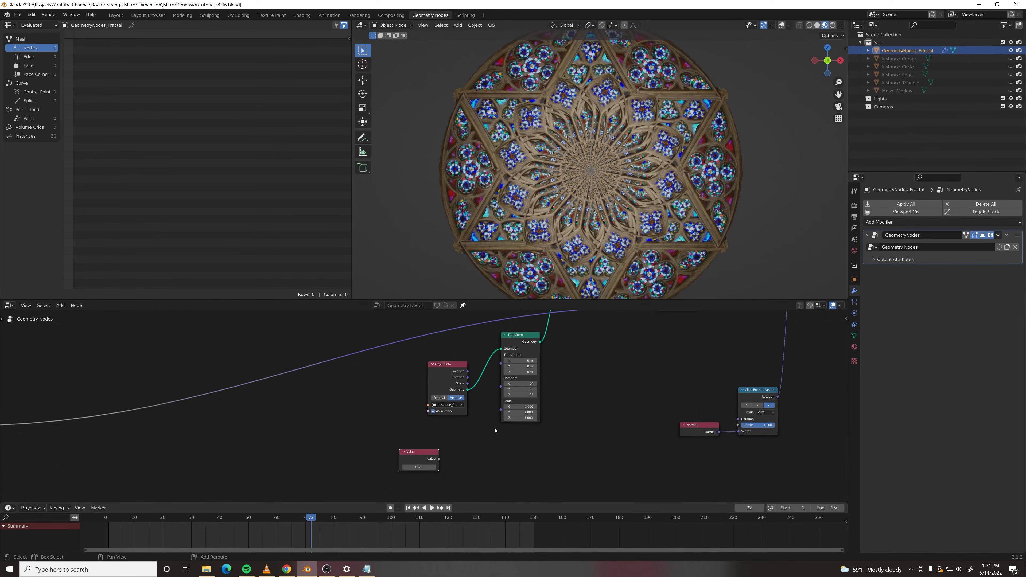
middle_click_drag(423, 444, 294, 472)
left_click_drag(300, 472, 354, 422)
middle_click_drag(355, 422, 398, 386)
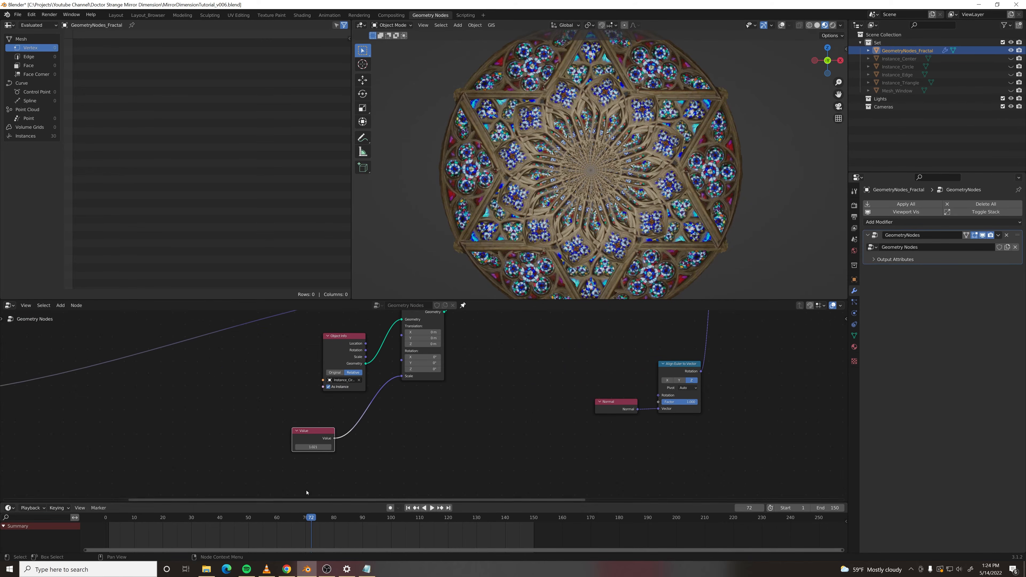
- Set the circle's scale Value to 1 at frame 40 and keyframe it
left_click(219, 520)
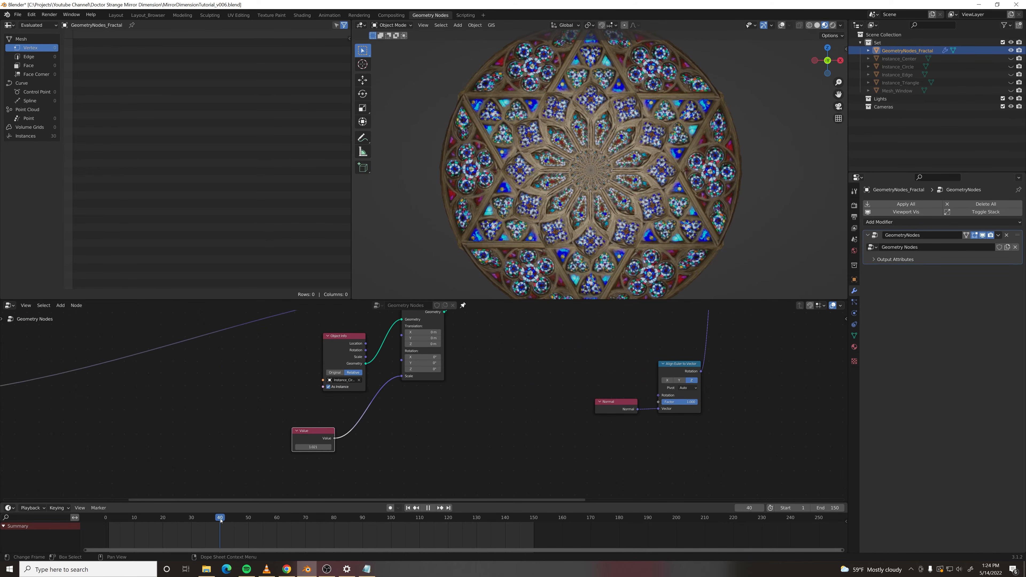
left_click(323, 447)
type("1")
key("Return")
key("i")
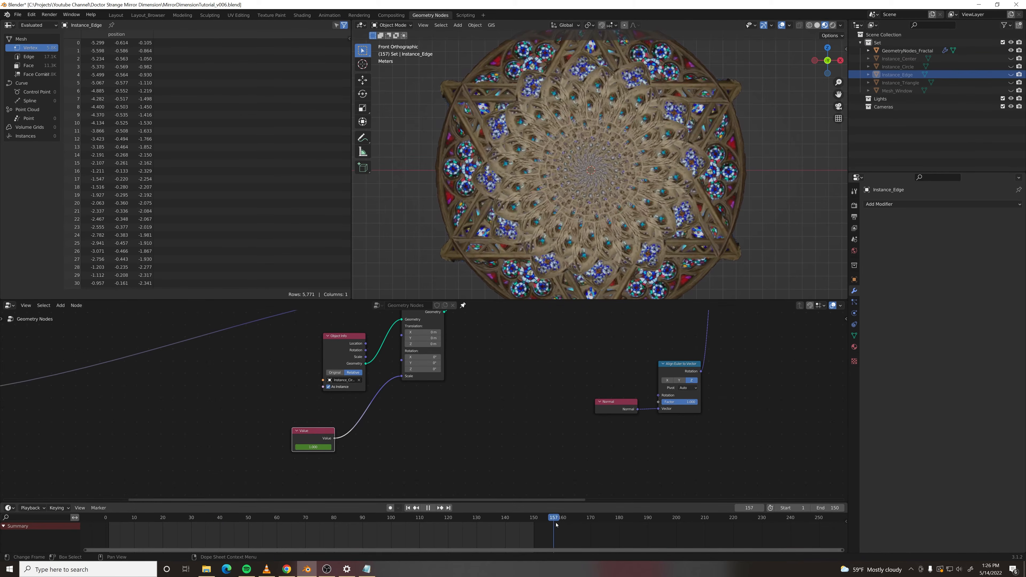
- Raise the circle's scale Value at frame 170, keyframe it, and scrub the timeline to frame 113
left_click_drag(556, 524, 590, 528)
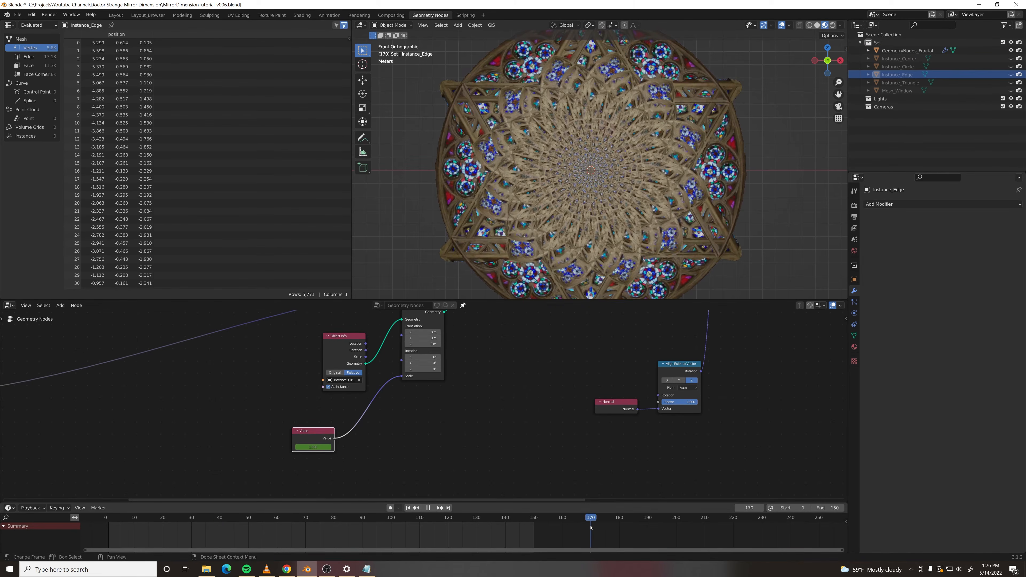
scroll(290, 462, "up", 1)
left_click_drag(294, 454, 306, 454)
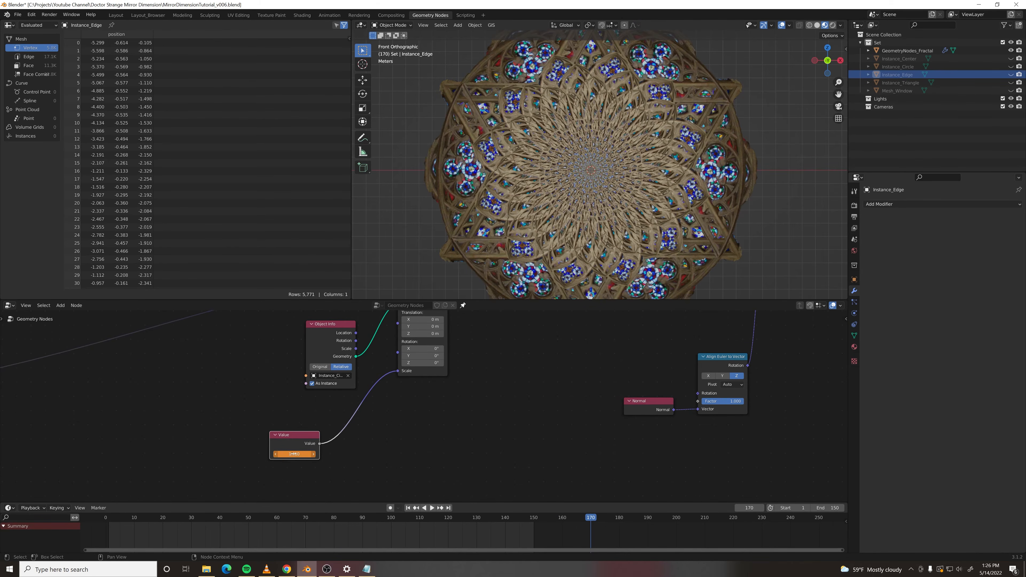
key("i")
left_click_drag(192, 518, 429, 542)
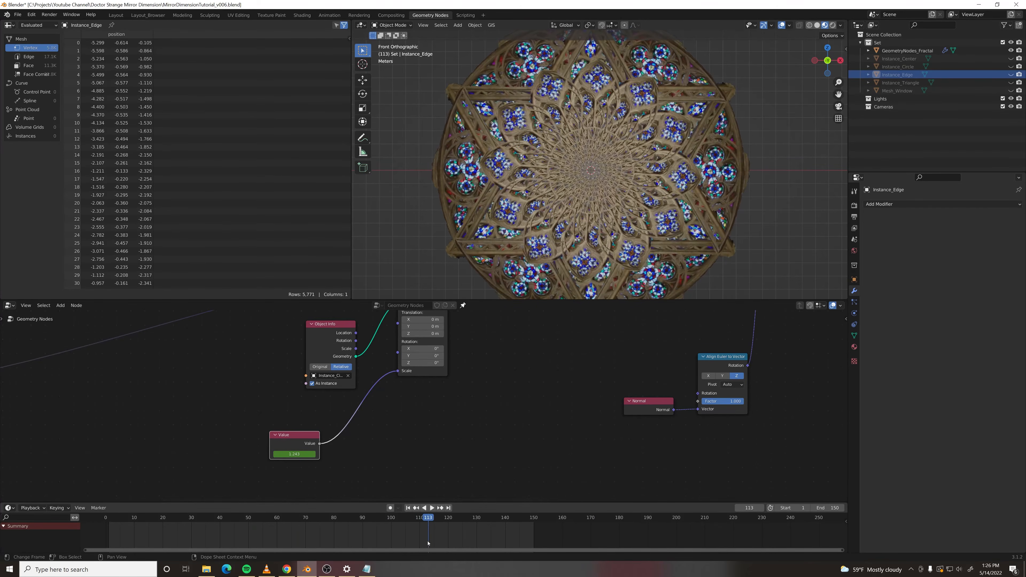
- Move the circle's Value node directly beneath its Object Info node
middle_click_drag(521, 413, 493, 485)
scroll(409, 428, "up", 1)
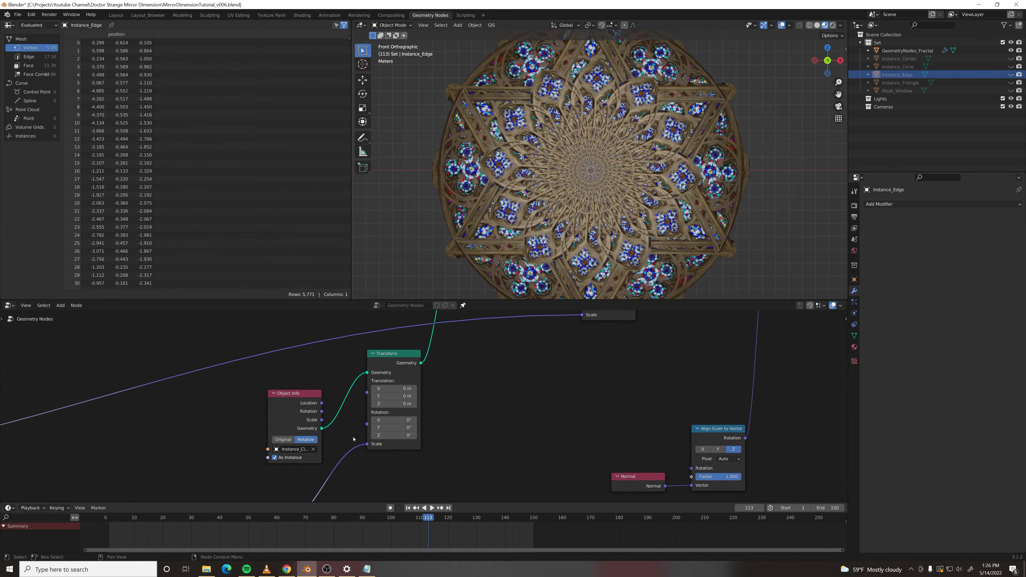
middle_click_drag(453, 418, 470, 377, "shift")
left_click_drag(273, 472, 315, 447)
- Inspect the circles from an oblique angle and set the circle Transform's Y translation to 0.02 m
middle_click_drag(788, 161, 645, 178)
scroll(645, 178, "up", 3)
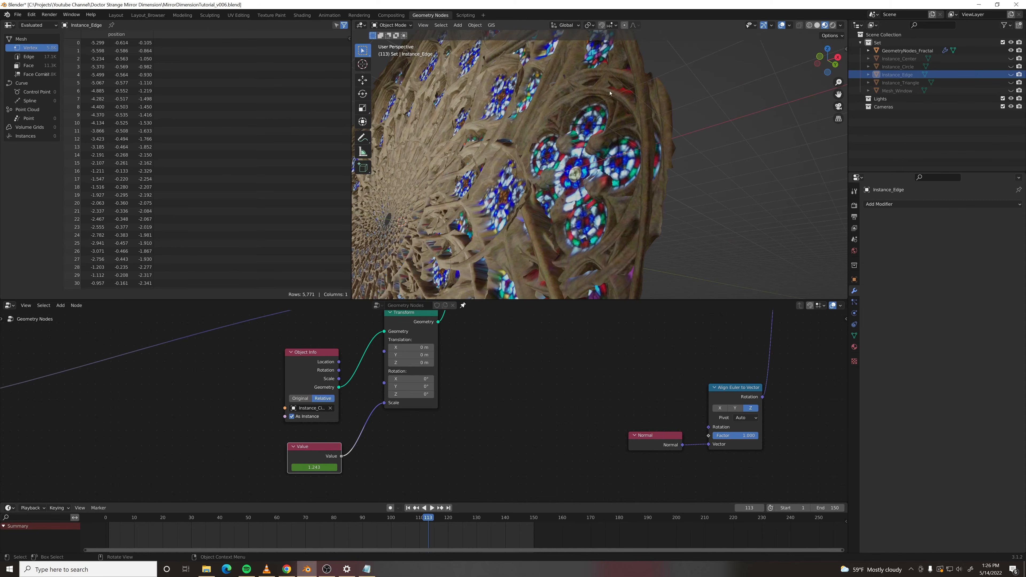
middle_click_drag(471, 379, 478, 399, "shift")
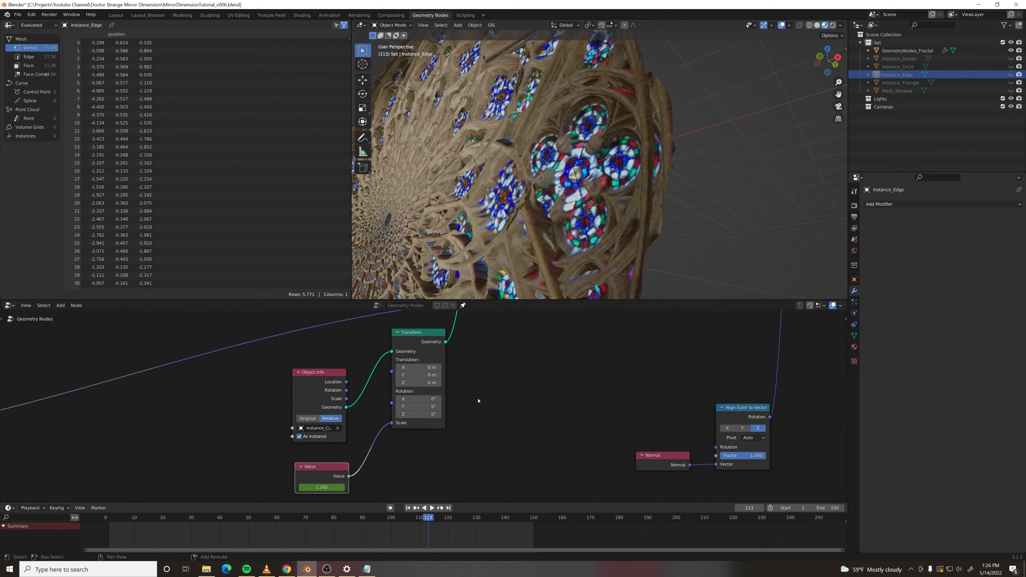
scroll(433, 406, "up", 1)
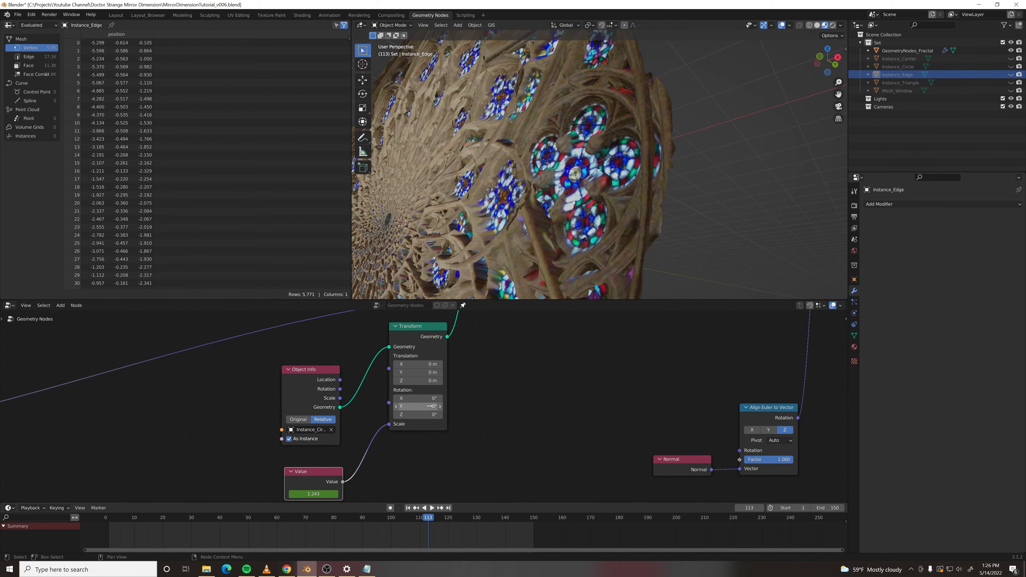
mouse_move(418, 373)
left_mouse_down()
mouse_move(436, 372)
mouse_move(425, 374)
left_mouse_up()
left_click(424, 376)
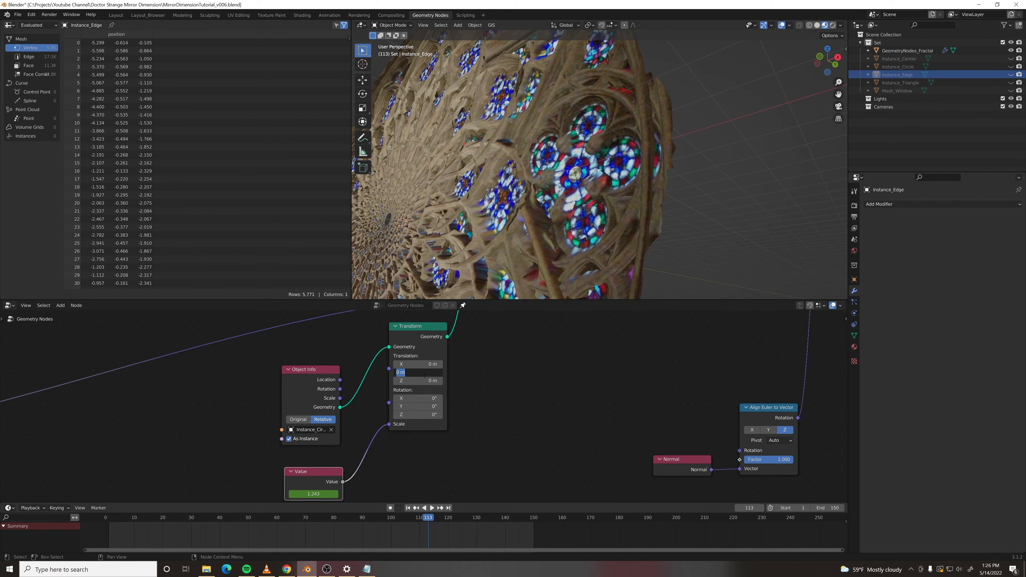
key("Return")
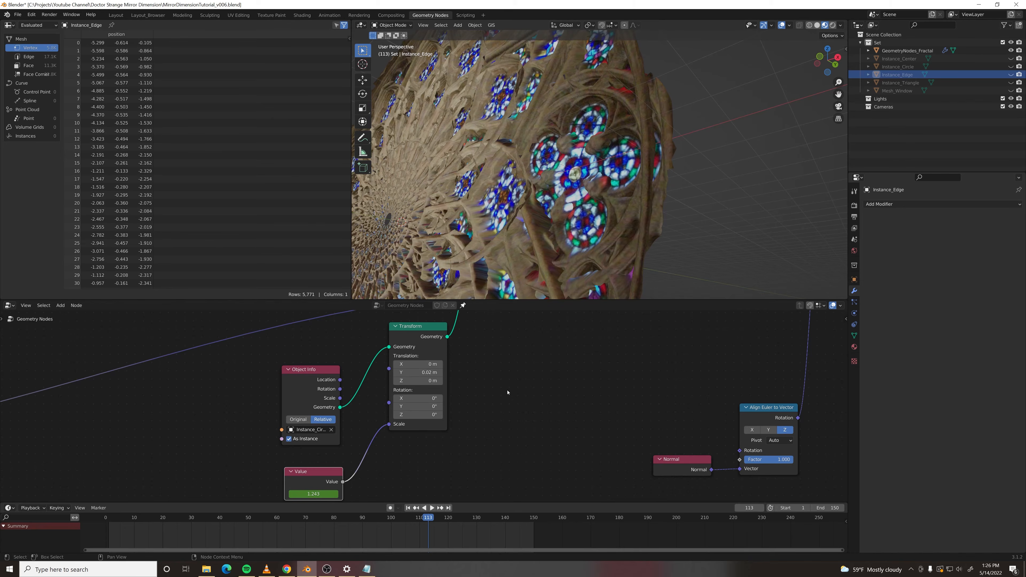
- Examine the scaling animation of the window by scrubbing and playing it in the front view
scroll(428, 380, "down", 5)
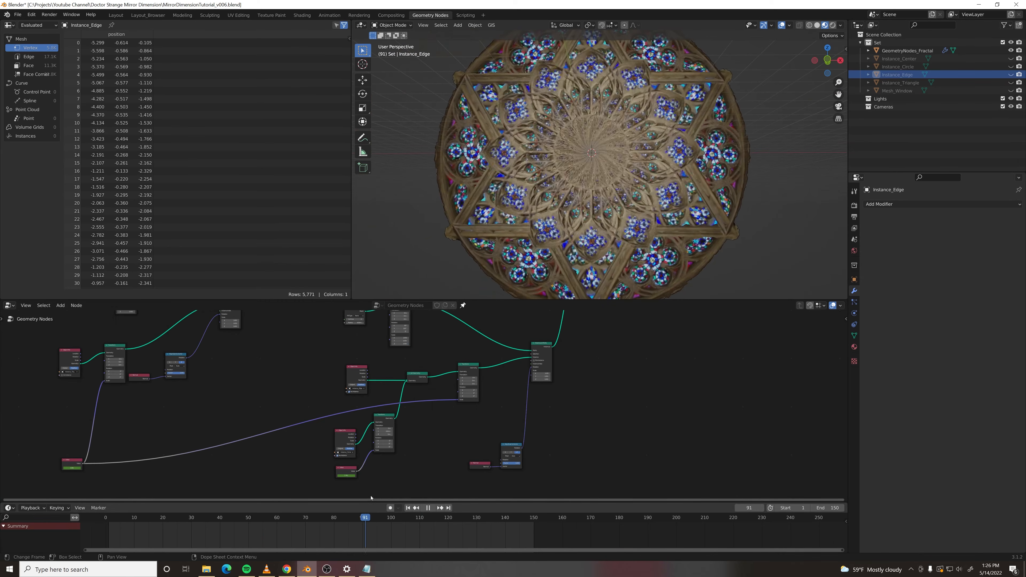
middle_click_drag(687, 202, 689, 201)
scroll(691, 203, "up", 2)
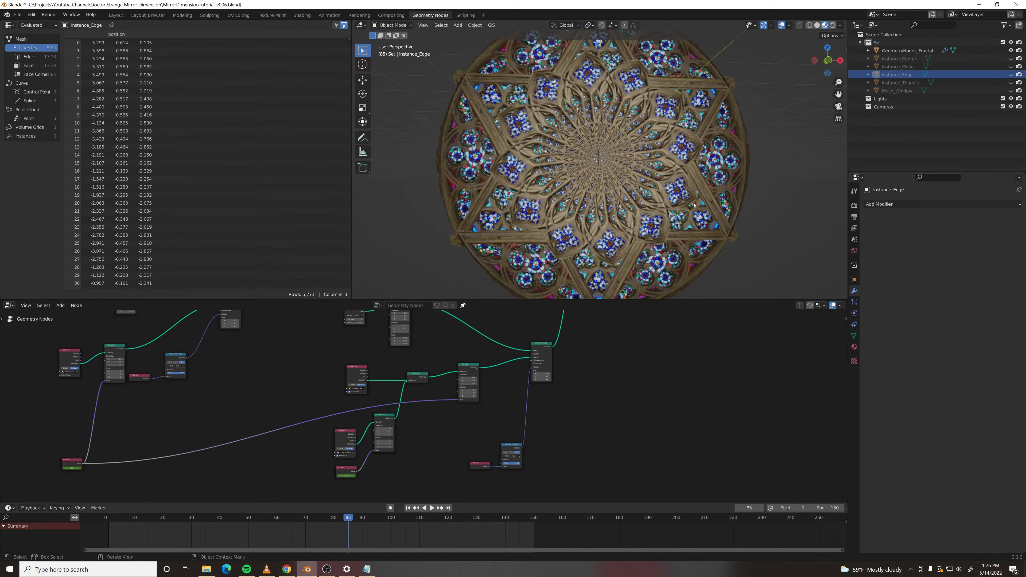
scroll(728, 172, "down", 2)
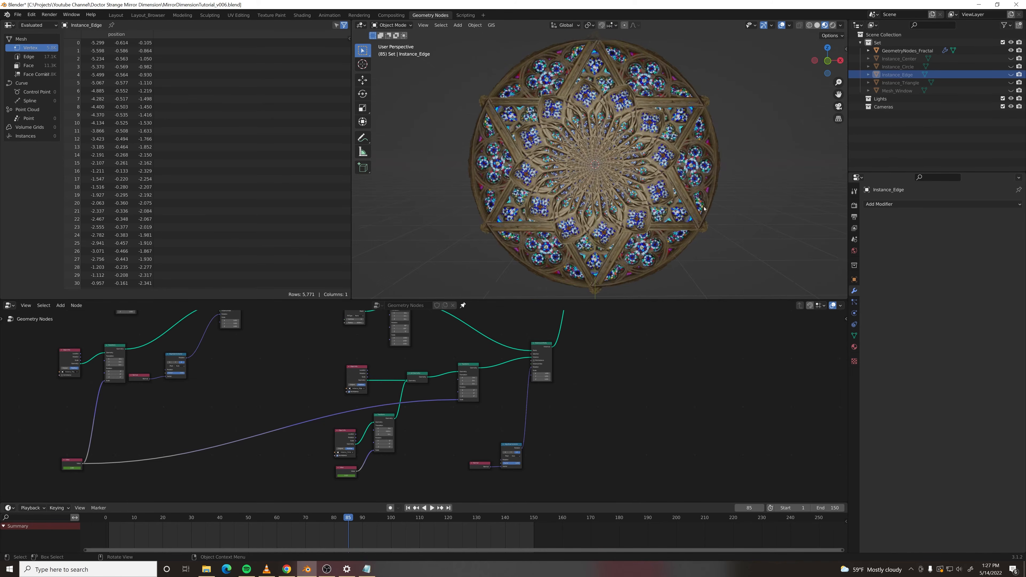
key("KP_1")
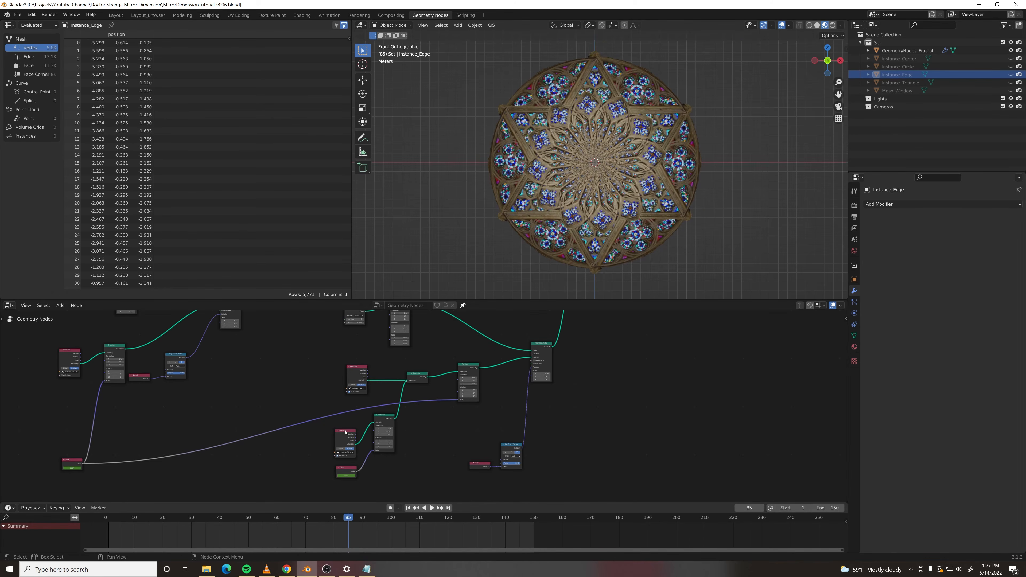
mouse_move(347, 519)
left_mouse_down()
mouse_move(315, 524)
mouse_move(495, 524)
mouse_move(367, 524)
left_mouse_up()
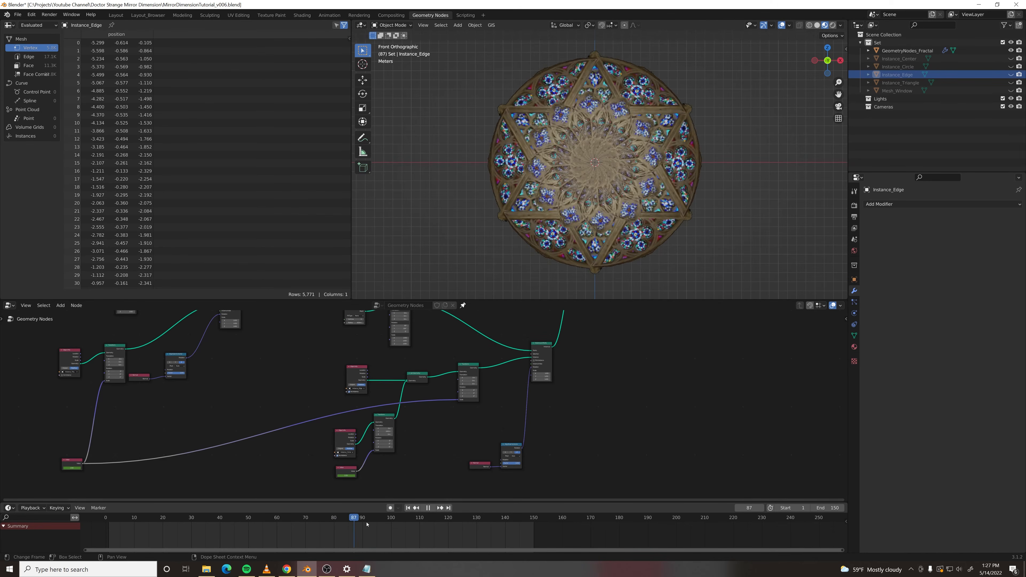
key("space")
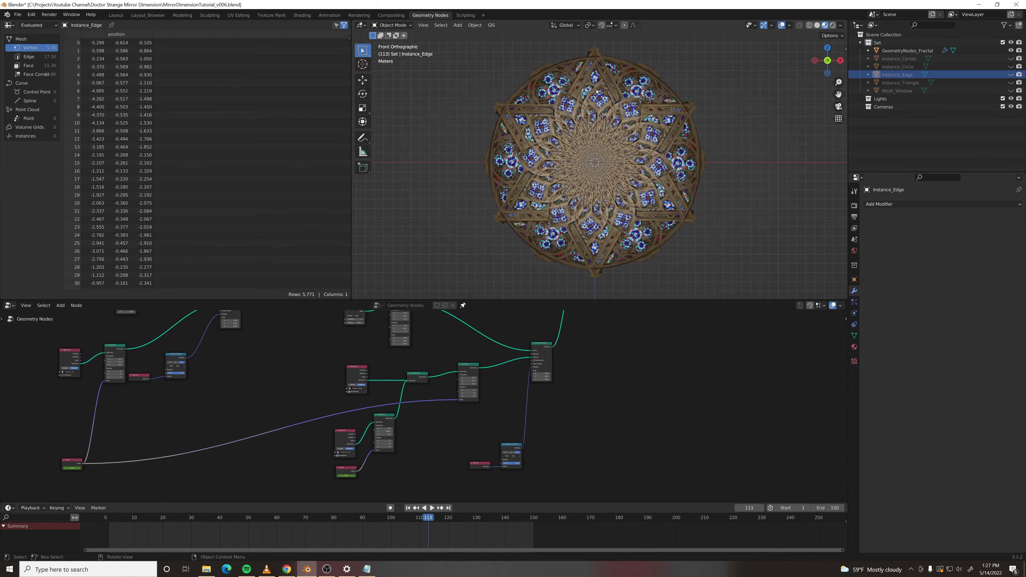
scroll(658, 154, "up", 1)
- Shift both end Join Geometry nodes and the Group Output outward, bringing the triangle-and-edge Join Geometry back near its setups
scroll(674, 428, "down", 3)
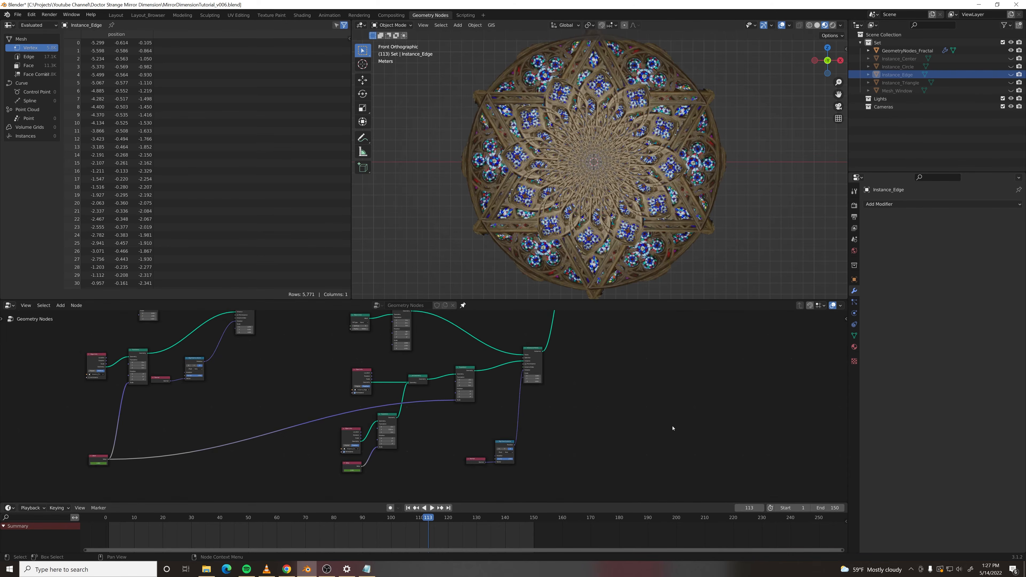
scroll(445, 377, "down", 2)
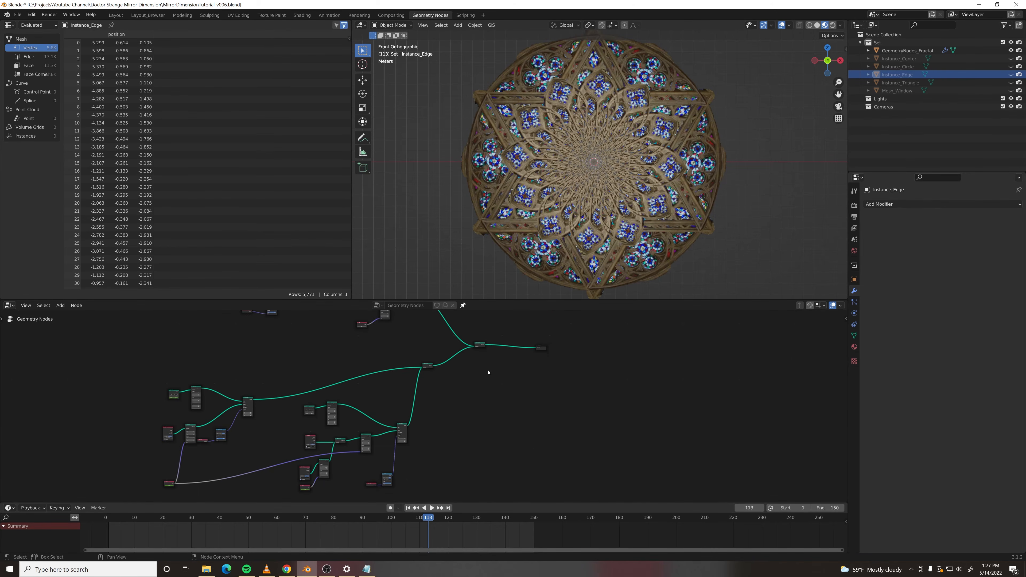
left_click_drag(394, 340, 538, 383)
key("g")
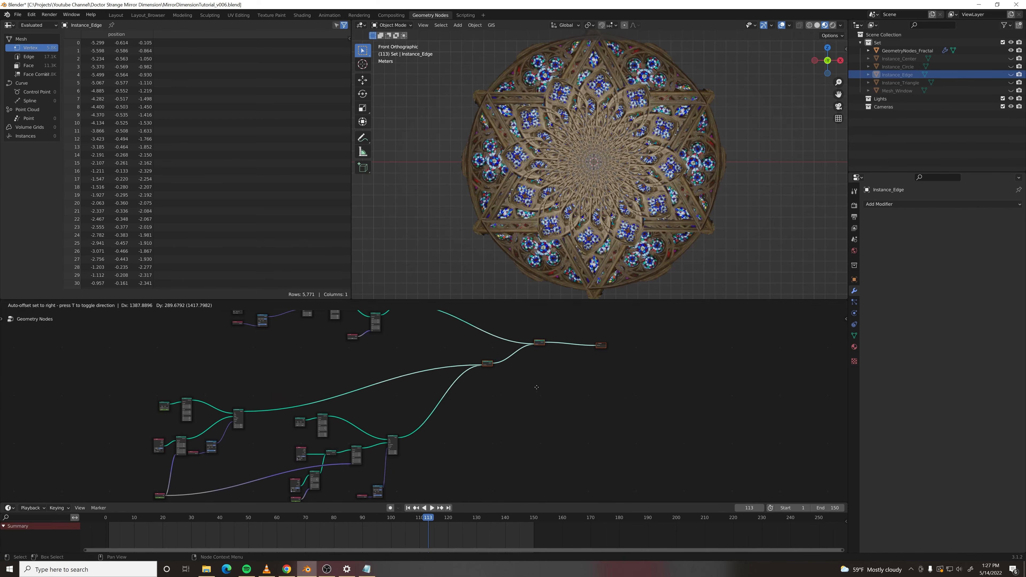
left_click(536, 395)
left_click(491, 406)
scroll(491, 408, "up", 2)
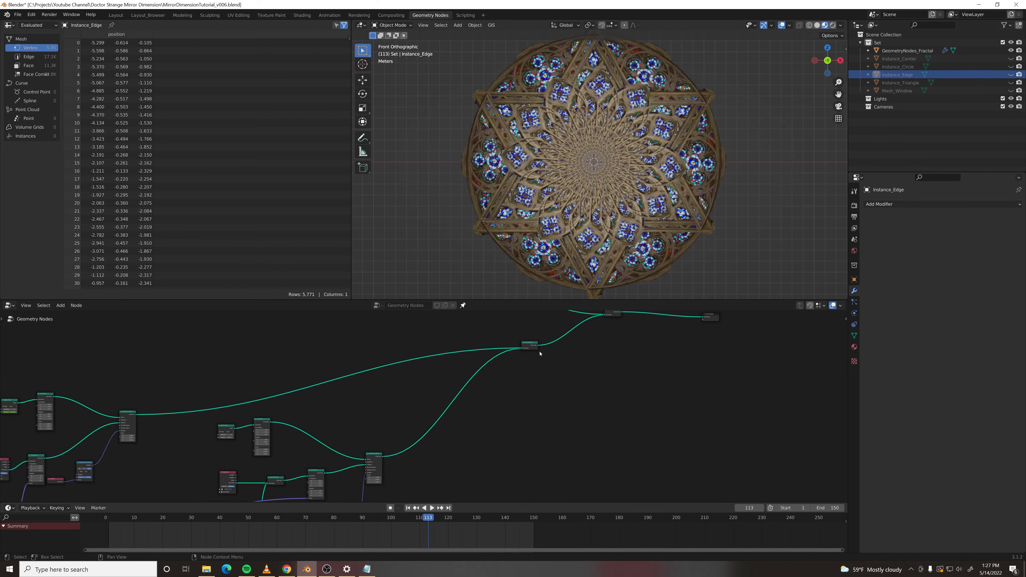
middle_click_drag(540, 354, 519, 373)
left_click_drag(510, 364, 419, 422)
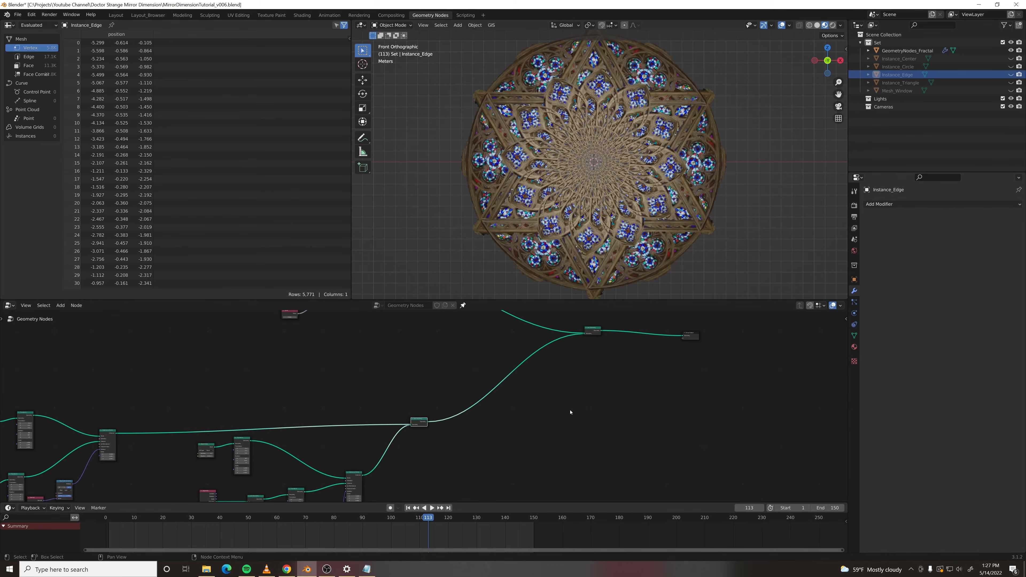
- Move the final Join Geometry and Group Output further along the tree to free space for more nodes
scroll(571, 412, "down", 1)
middle_click_drag(567, 405, 443, 468)
left_click_drag(440, 379, 584, 443)
key("g")
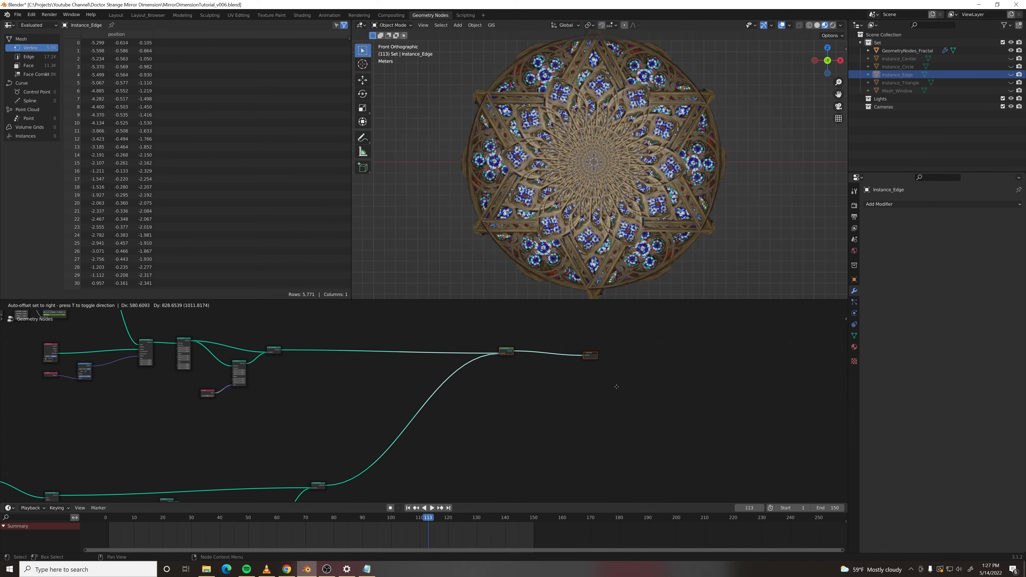
left_click(638, 384)
left_click(566, 403)
- Add a Transform node between the triangle-and-edge Join Geometry and the final Join Geometry
scroll(465, 431, "up", 3)
middle_click_drag(460, 441, 488, 429, "shift")
key("F3")
type("tran")
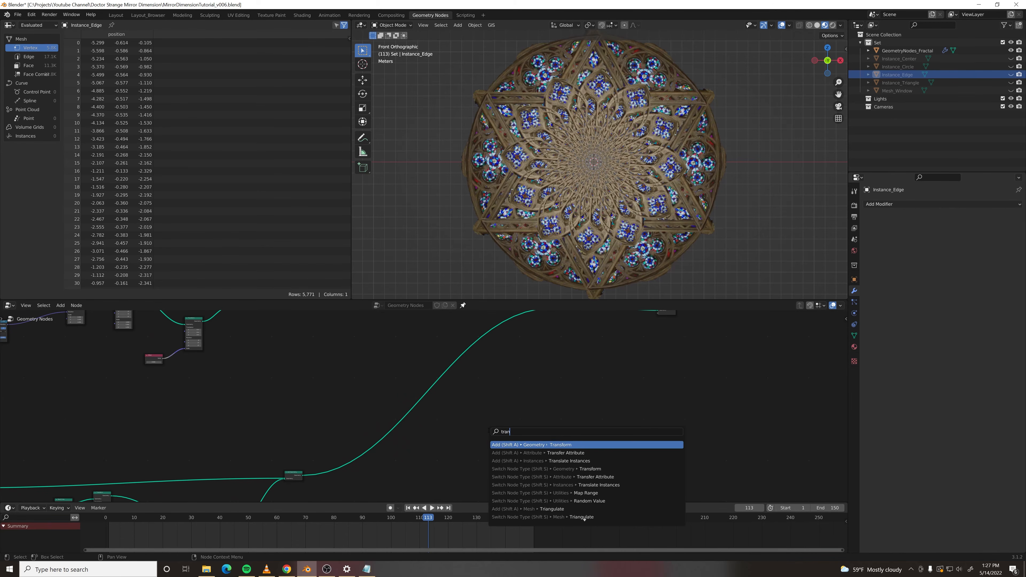
key("Return")
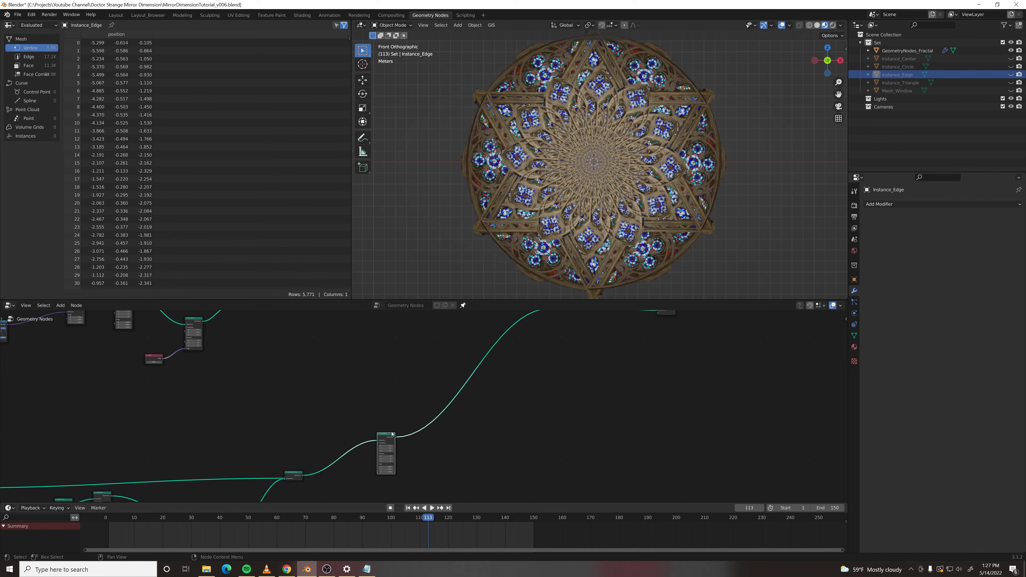
left_click(409, 463)
middle_click_drag(423, 438, 416, 390, "shift")
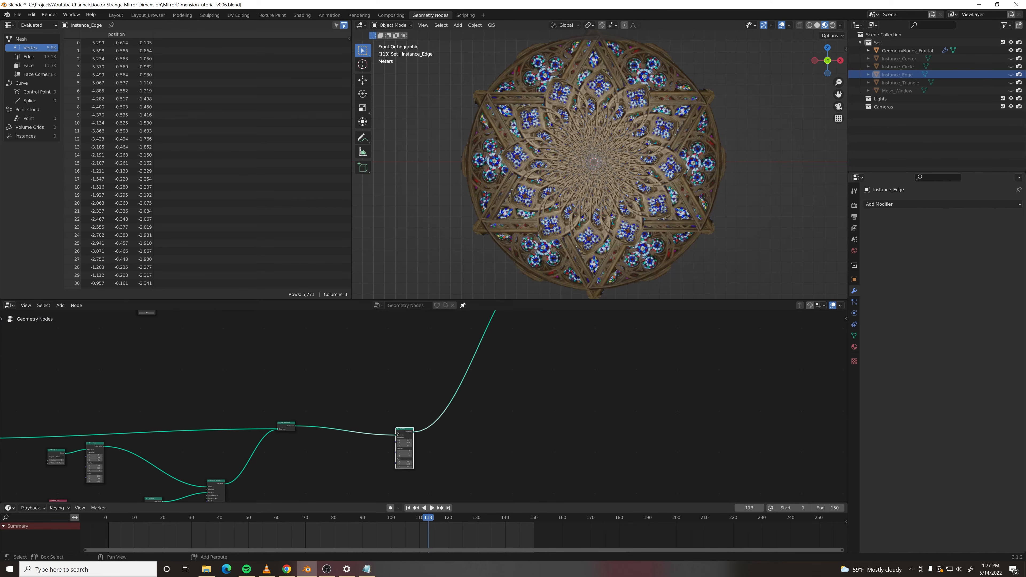
- Duplicate the new Transform node and place the copy above the original
key("shift+d")
left_click(395, 385)
scroll(451, 435, "up", 2)
left_click(470, 435)
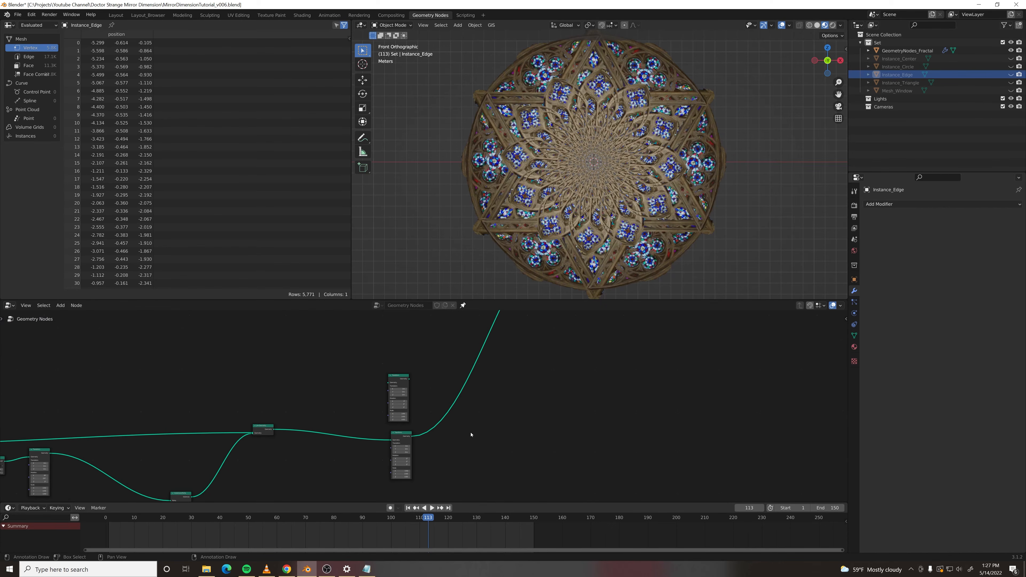
- Add a Join Geometry node merging both Transforms, and feed the triangle-and-edge geometry into the upper Transform as well
scroll(471, 435, "up", 1)
middle_click_drag(470, 435, 511, 419)
key("F3")
type("join")
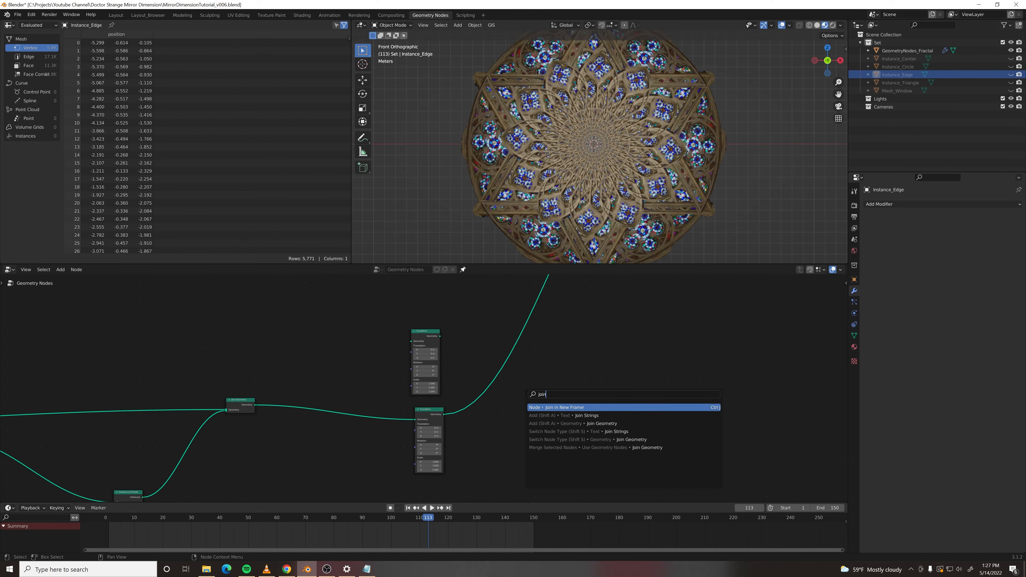
key("Down")
key("Down")
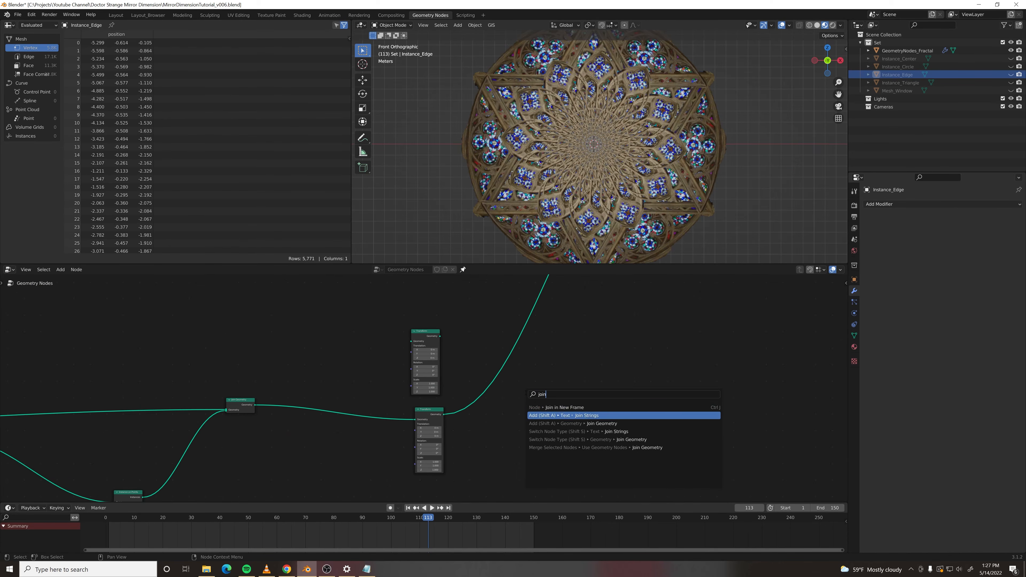
key("Return")
left_click(498, 387)
scroll(450, 338, "up", 1)
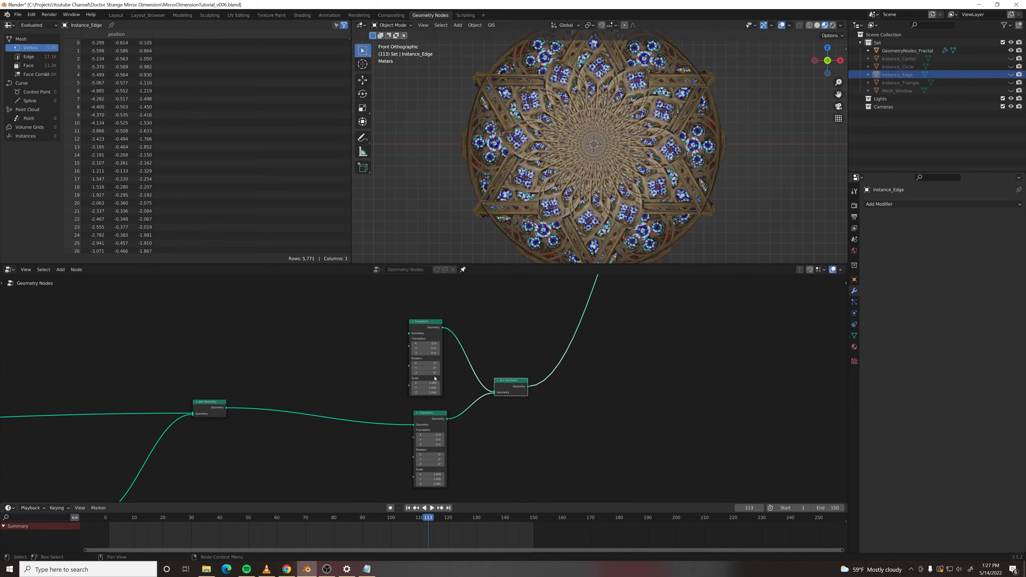
left_click_drag(227, 407, 408, 335)
scroll(450, 372, "up", 1)
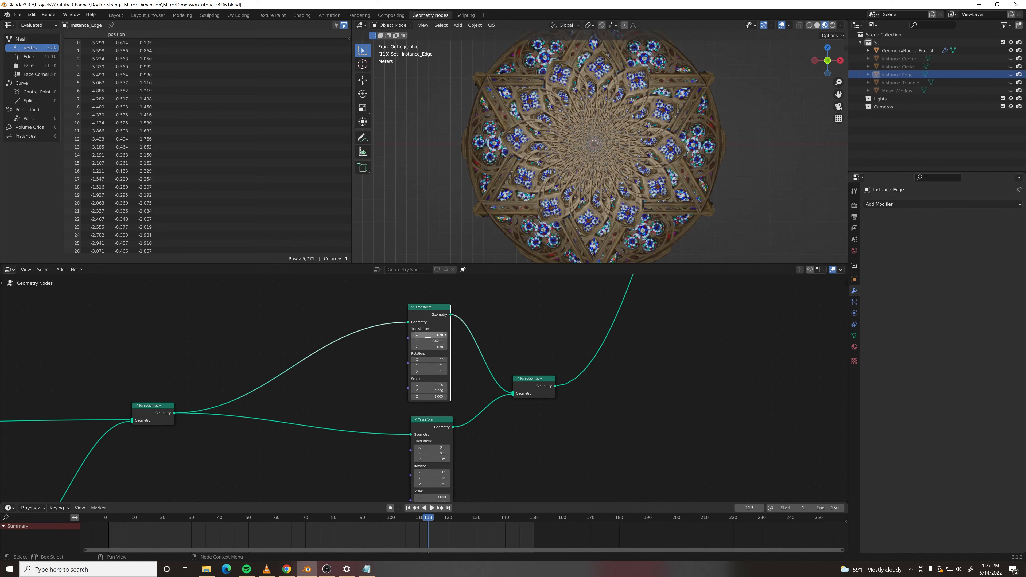
- Add a Value node and connect it to the Rotation of both Transform nodes
key("F3")
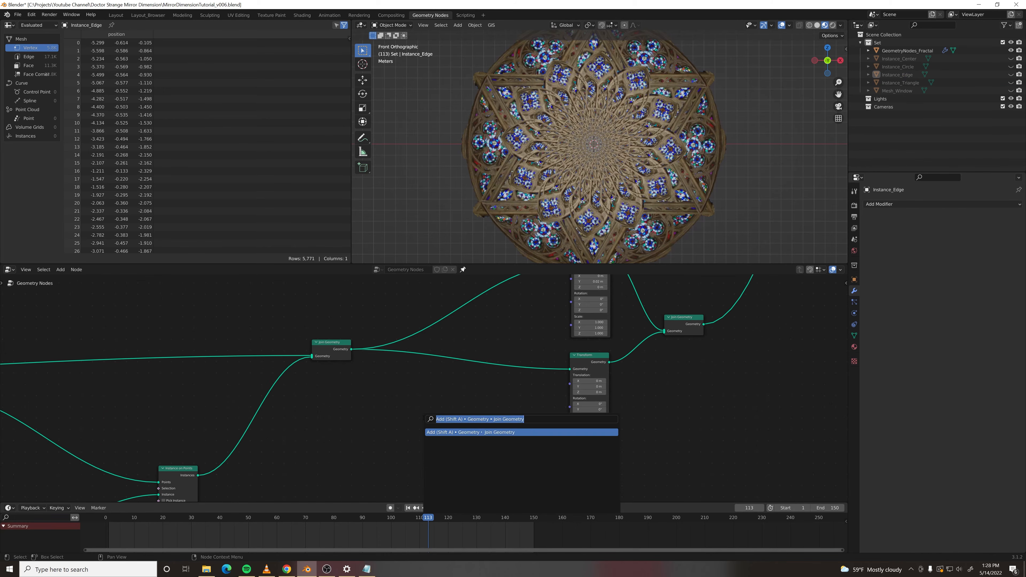
type("value")
key("Return")
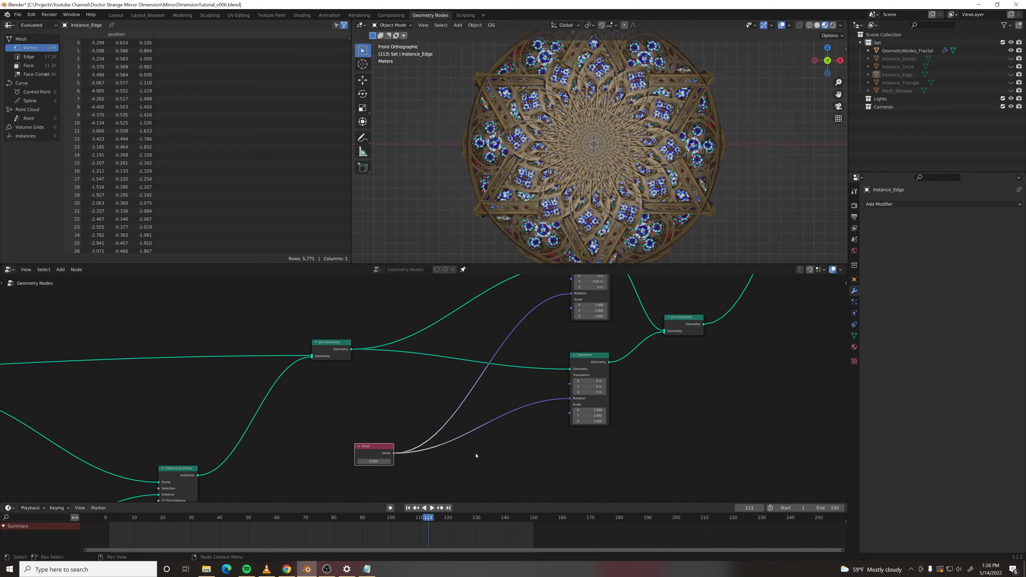
- Insert a Math node set to Multiply between the Value node and the upper Transform's Rotation
key("shift+a")
type("s")
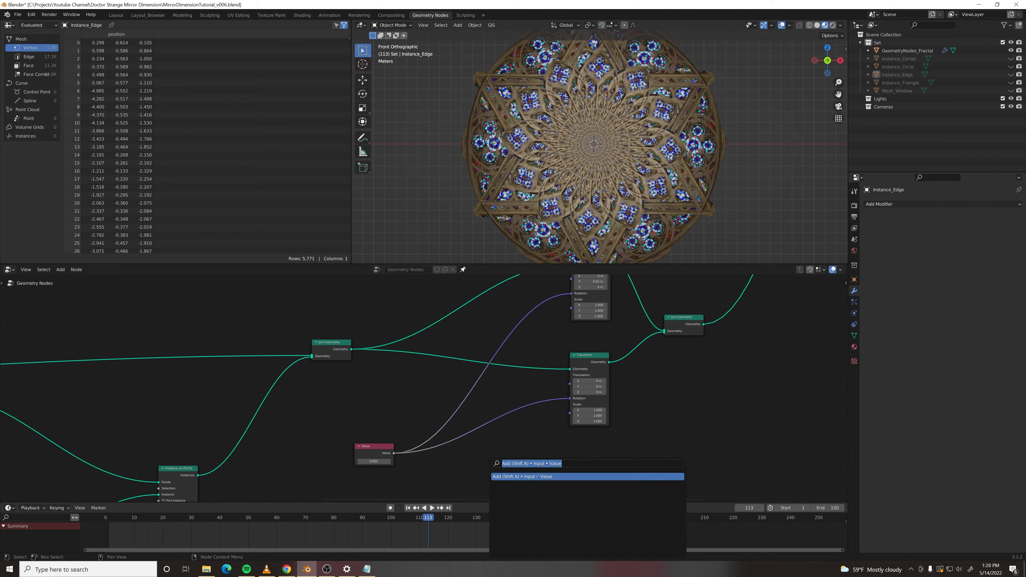
type("math")
key("Return")
left_click(499, 320)
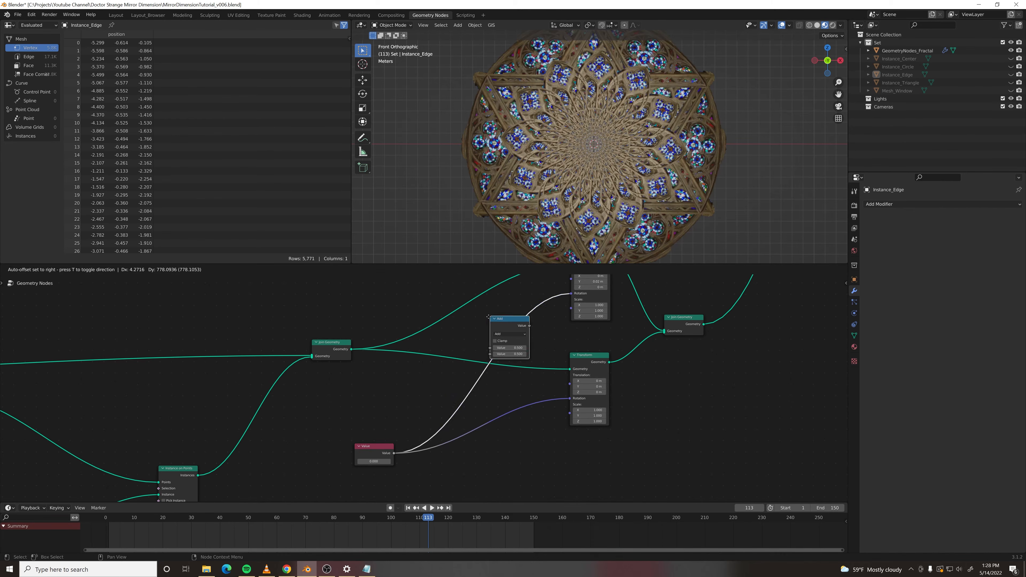
left_click(507, 335)
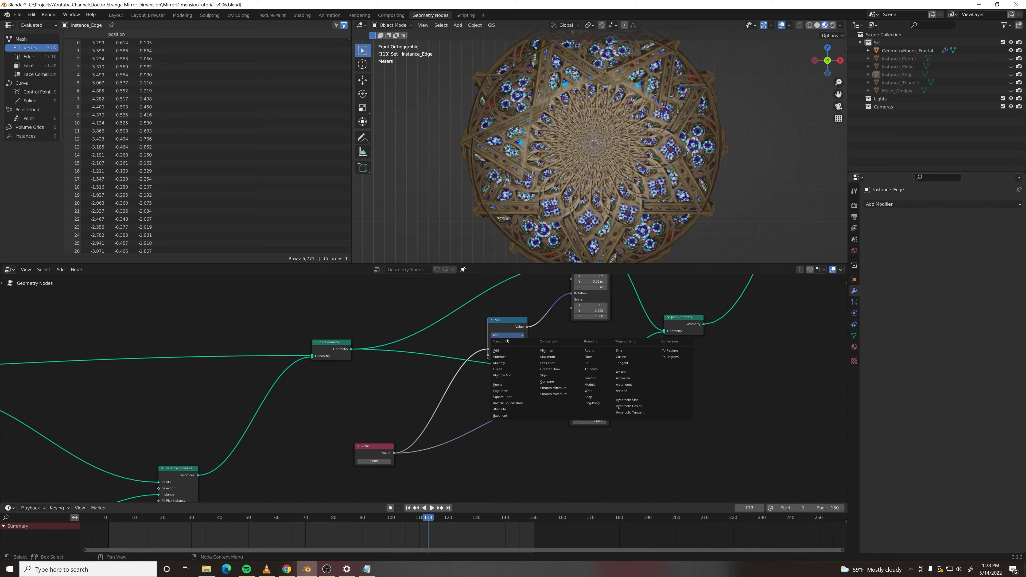
left_click(509, 364)
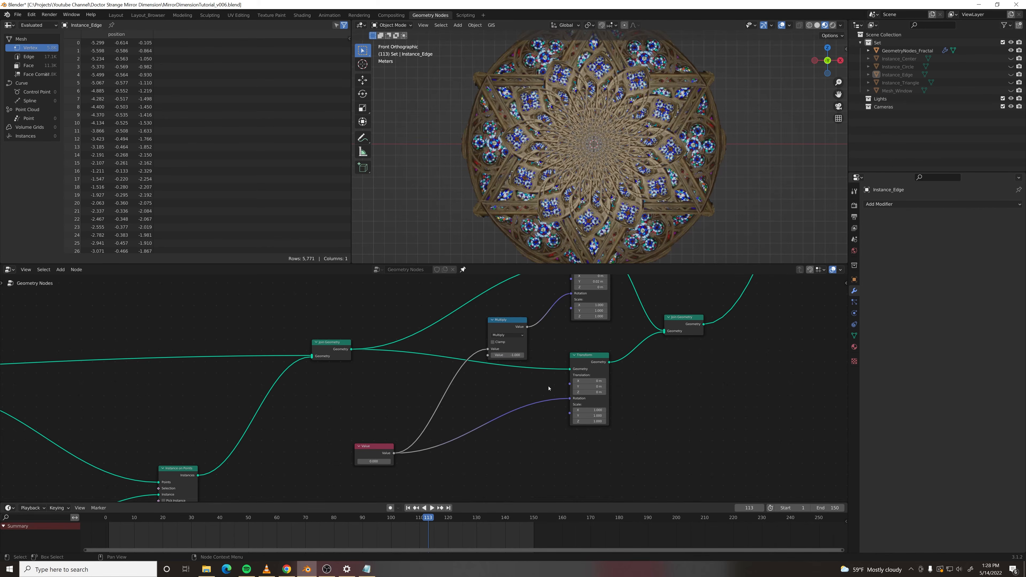
- Insert a Combine XYZ node before the lower Transform's Rotation, with the Value node driving its Y
left_click_drag(374, 463, 451, 476)
key("Escape")
key("F3")
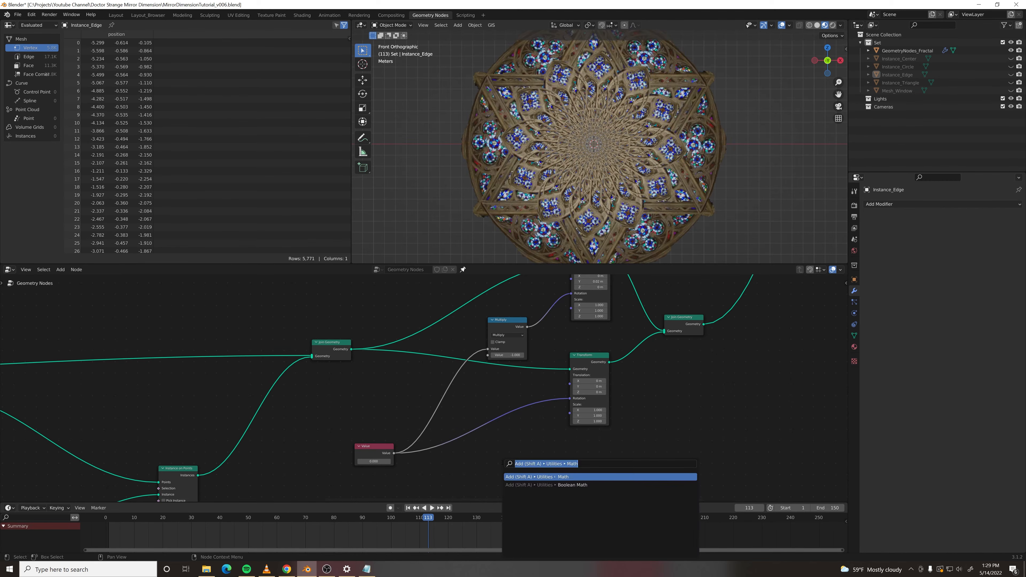
type("combin")
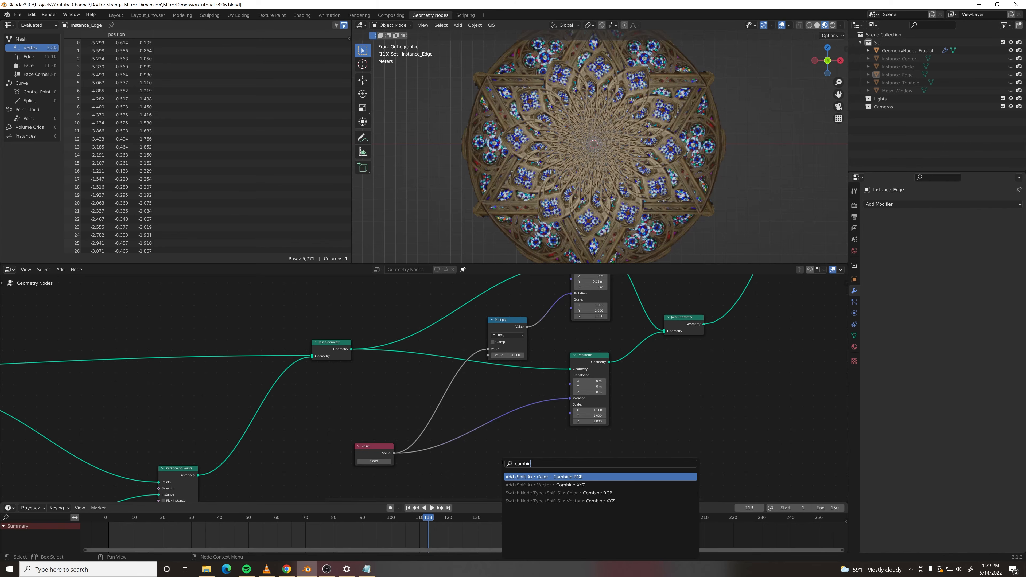
key("Down")
key("Return")
left_click(464, 425)
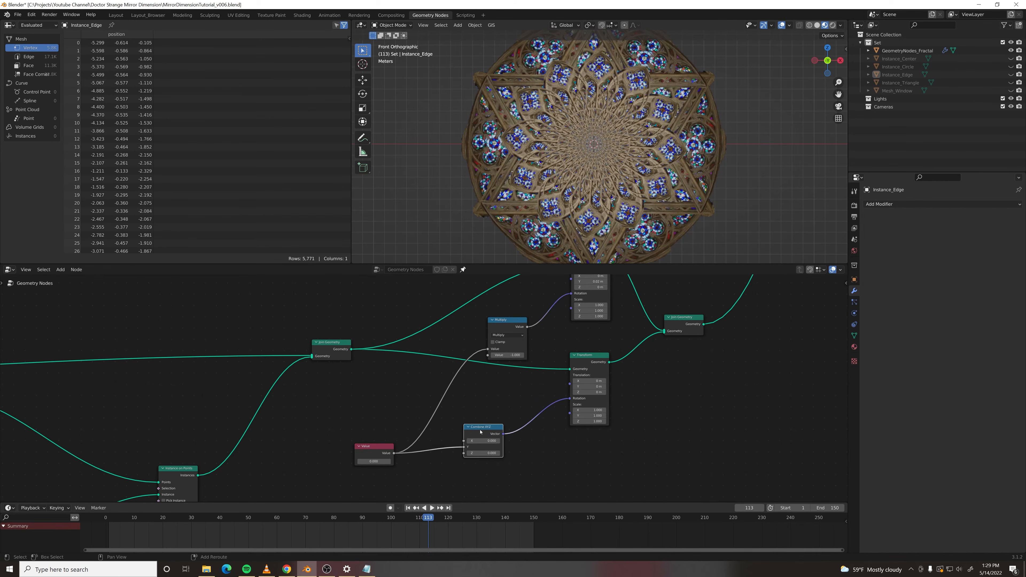
- Duplicate the Combine XYZ for the upper Transform's Rotation, placing the Multiply node between the Value node and its Y
key("shift+d")
left_click(437, 398)
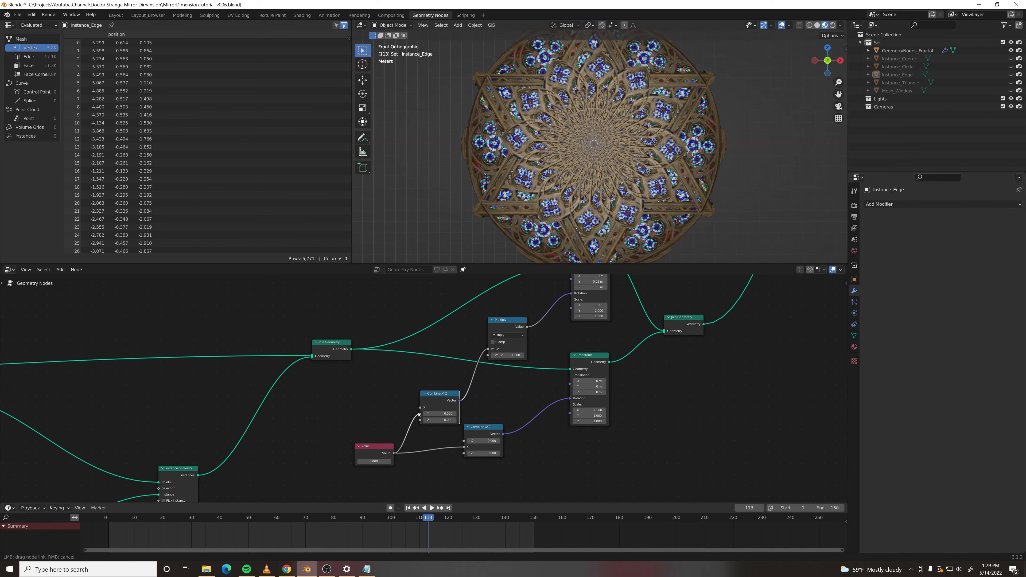
left_click_drag(373, 462, 349, 470)
left_click_drag(429, 401, 437, 389)
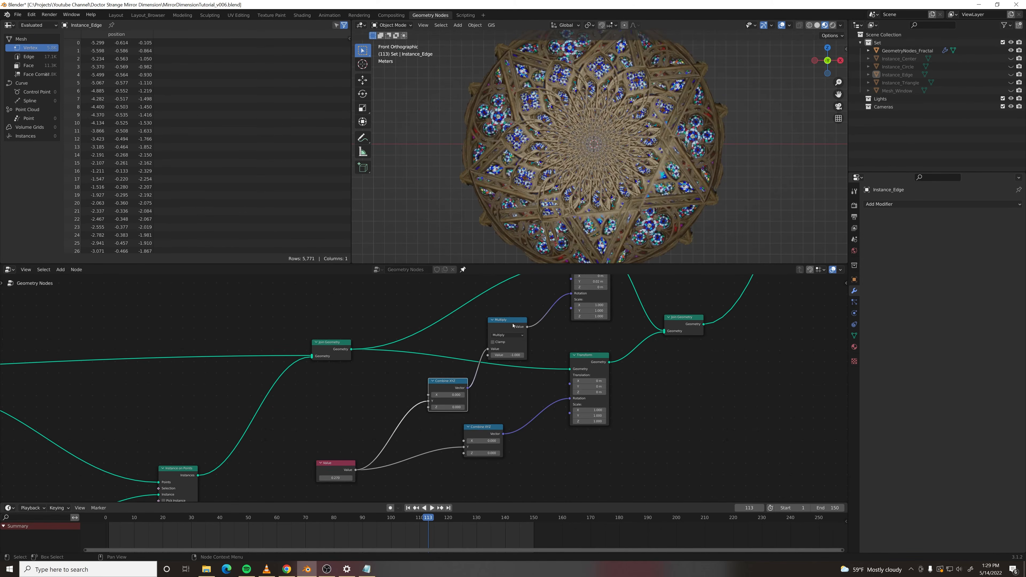
left_click_drag(513, 325, 391, 410)
middle_click_drag(392, 442, 418, 428, "shift")
- Keyframe the Value node at 0 on frame 70 and at an increased value on frame 170
left_click_drag(433, 521, 305, 542)
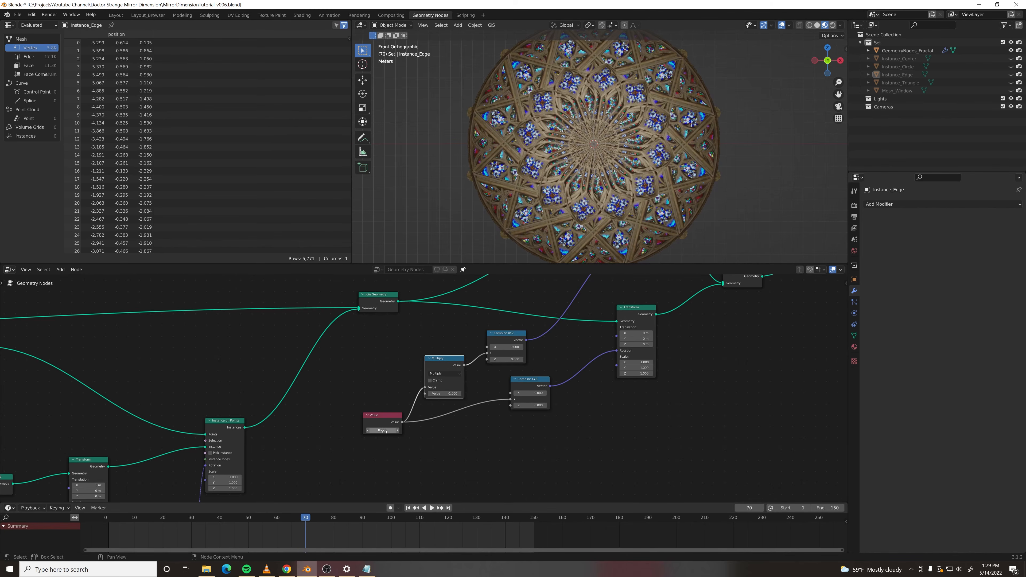
scroll(384, 431, "up", 1)
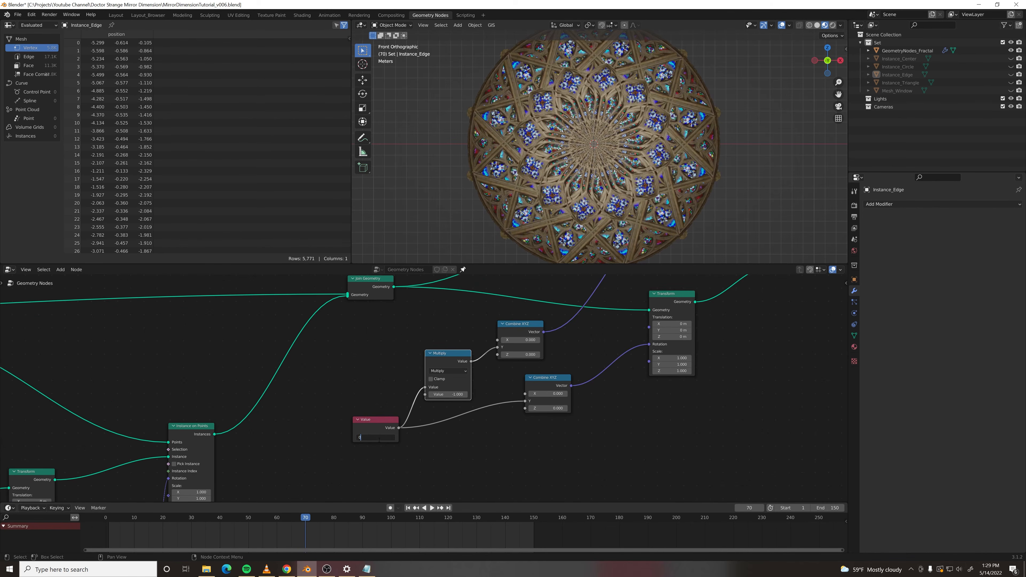
key("Return")
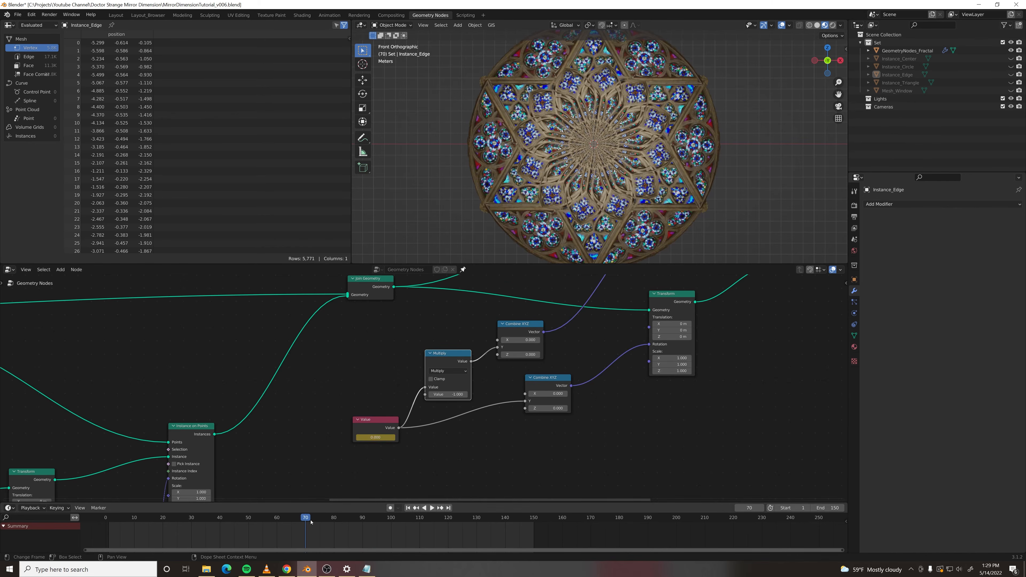
left_click_drag(311, 522, 592, 536)
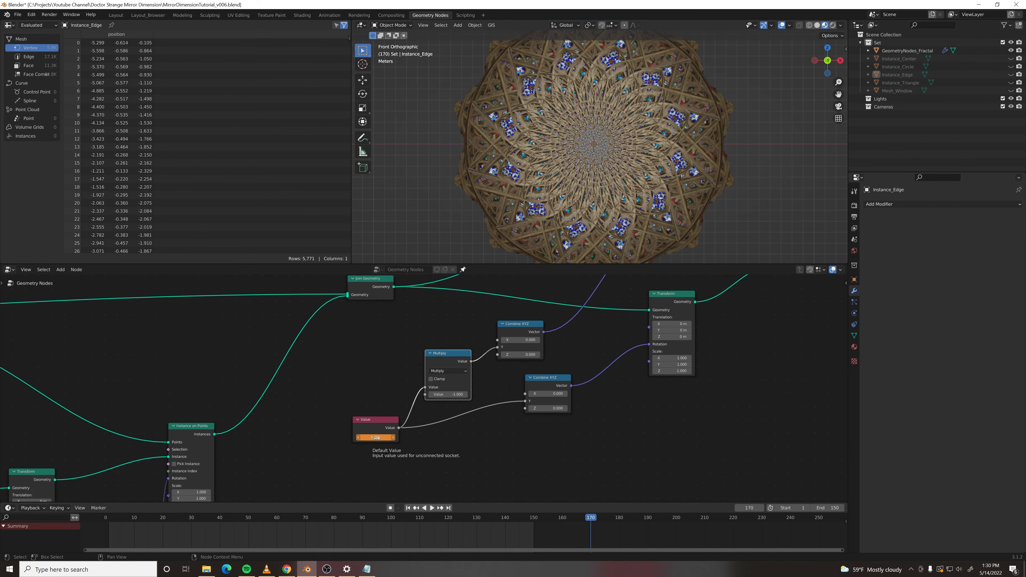
mouse_move(586, 521)
left_mouse_down()
mouse_move(559, 526)
mouse_move(590, 530)
left_mouse_up()
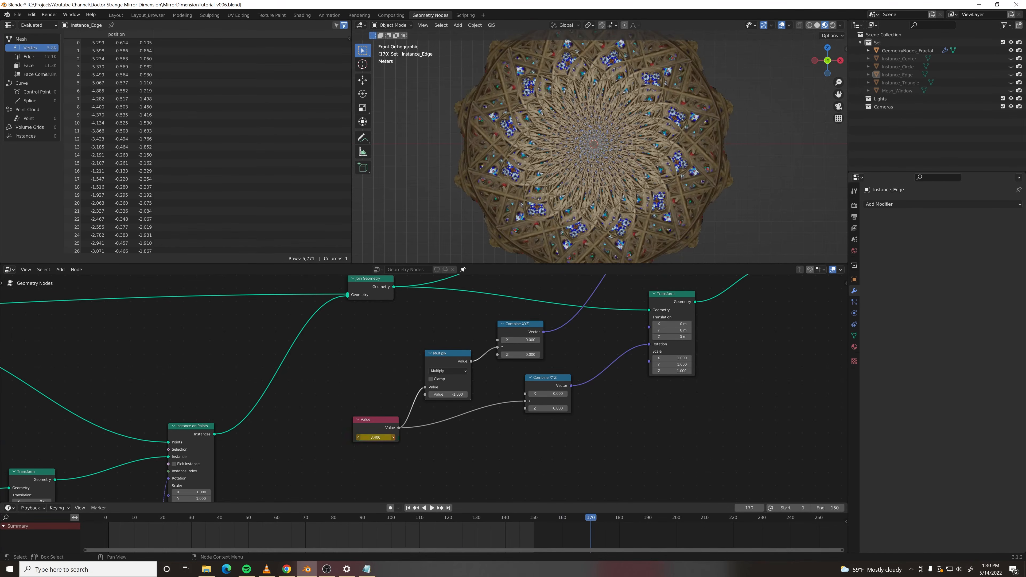
left_click_drag(376, 437, 364, 437)
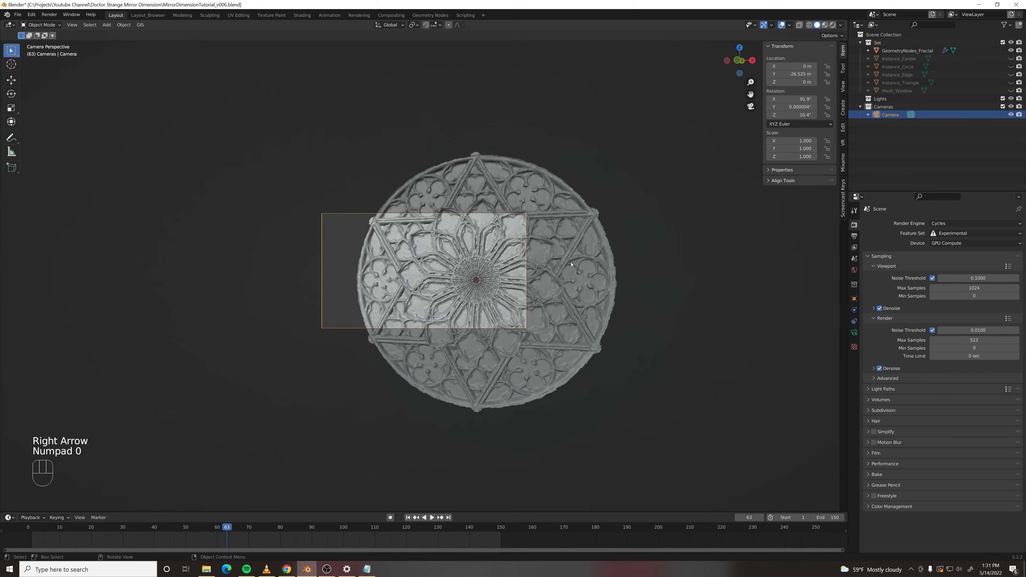
- Straighten the camera's rotation to 90°, 0°, 0° and move it back along Y to -61.953 m with Mesh_Window shown
scroll(715, 252, "up", 4)
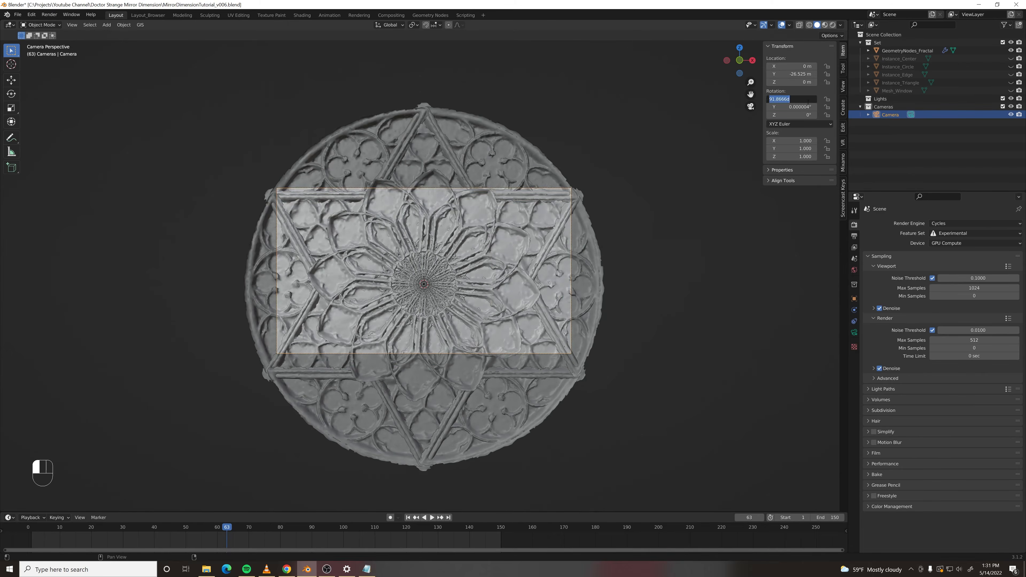
scroll(487, 290, "down", 3)
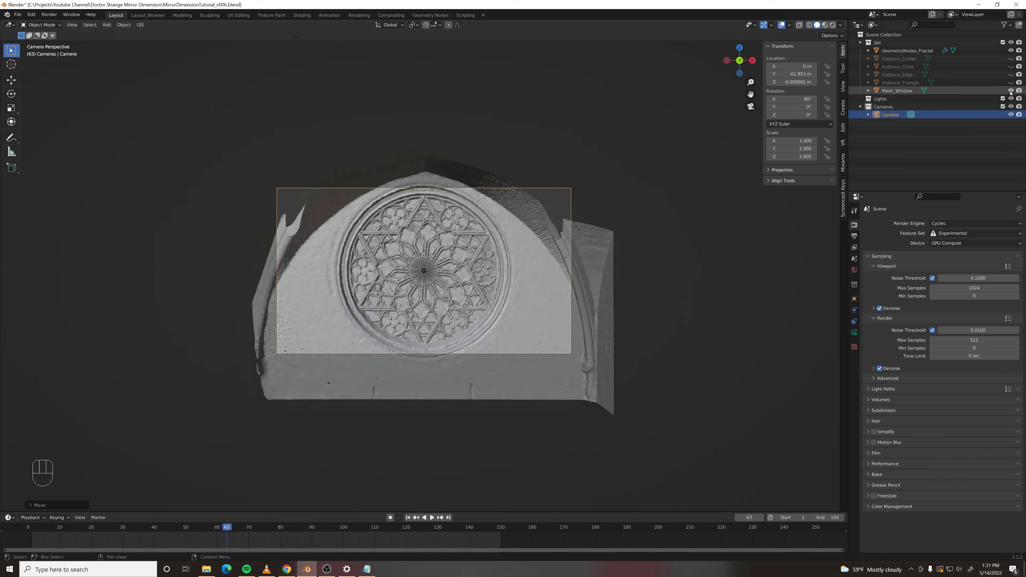
key("g")
key("y")
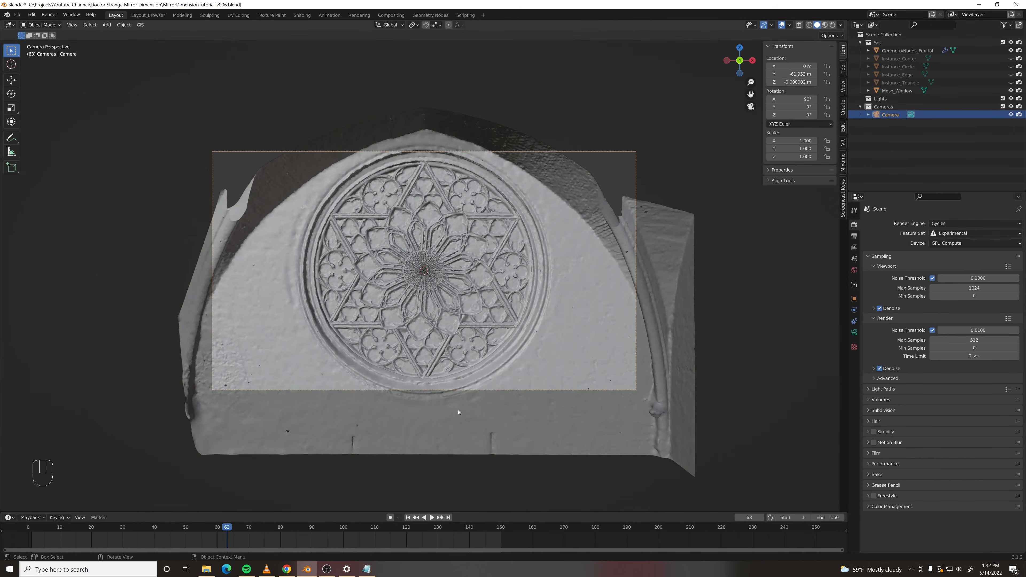
- Keyframe the camera's location and rotation at frame 1, and move it closer to the window at frame 170
key("i")
left_click(510, 358)
left_click(564, 527)
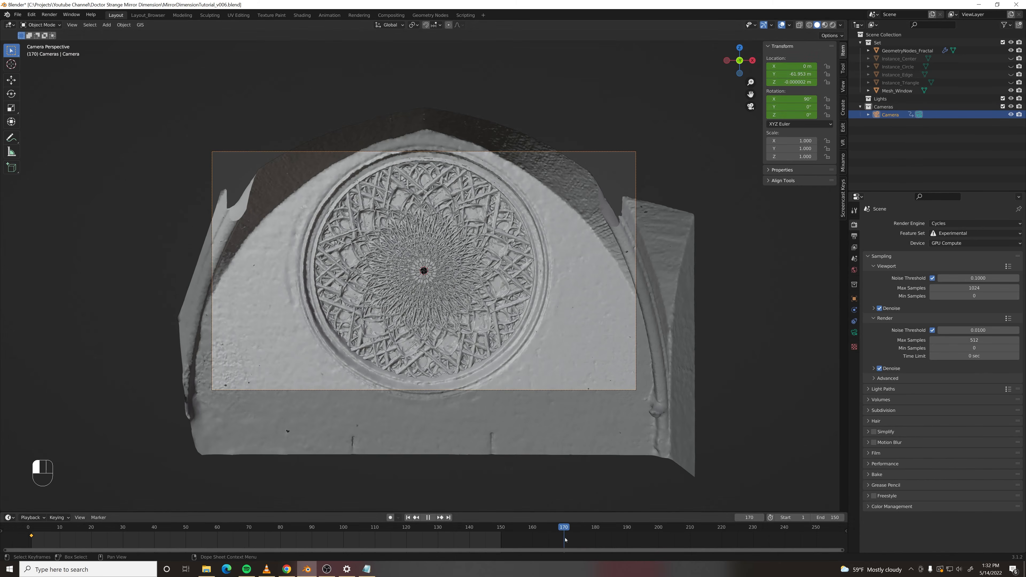
key("g")
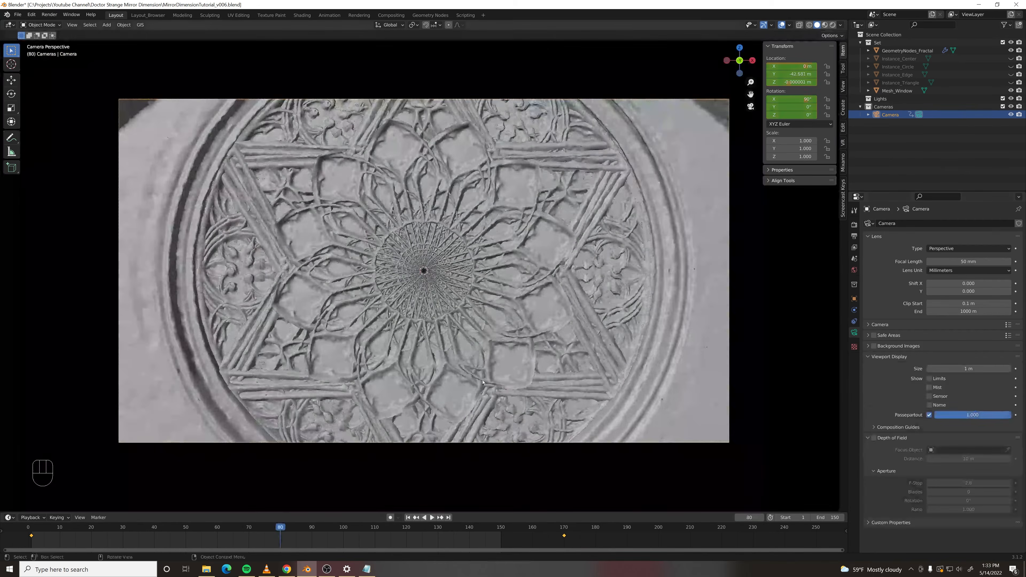
- Animate the camera's roll from a keyframe at frame 80 toward frame 170 and play the result
key("r")
key("Escape")
key("space")
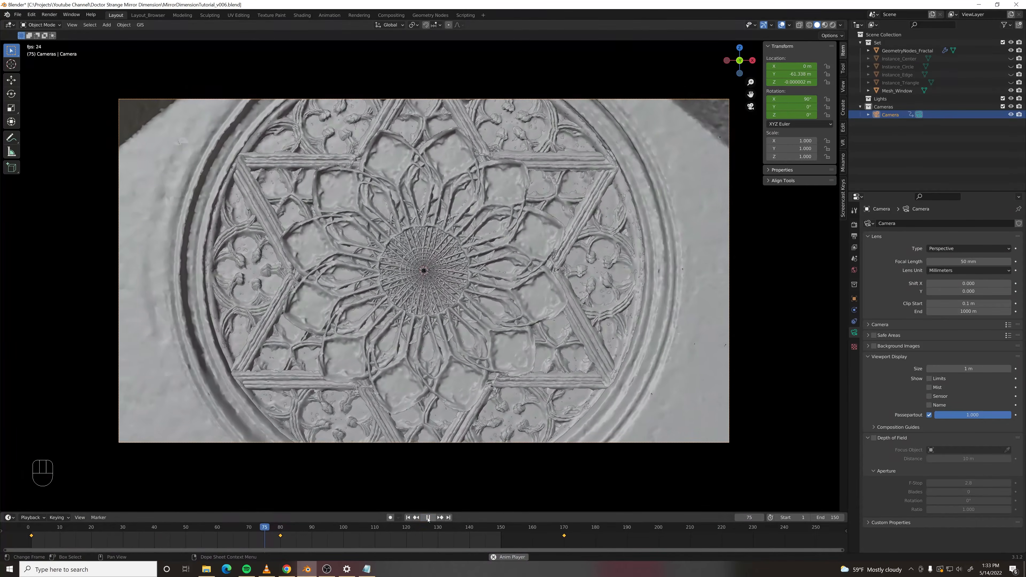
key("space")
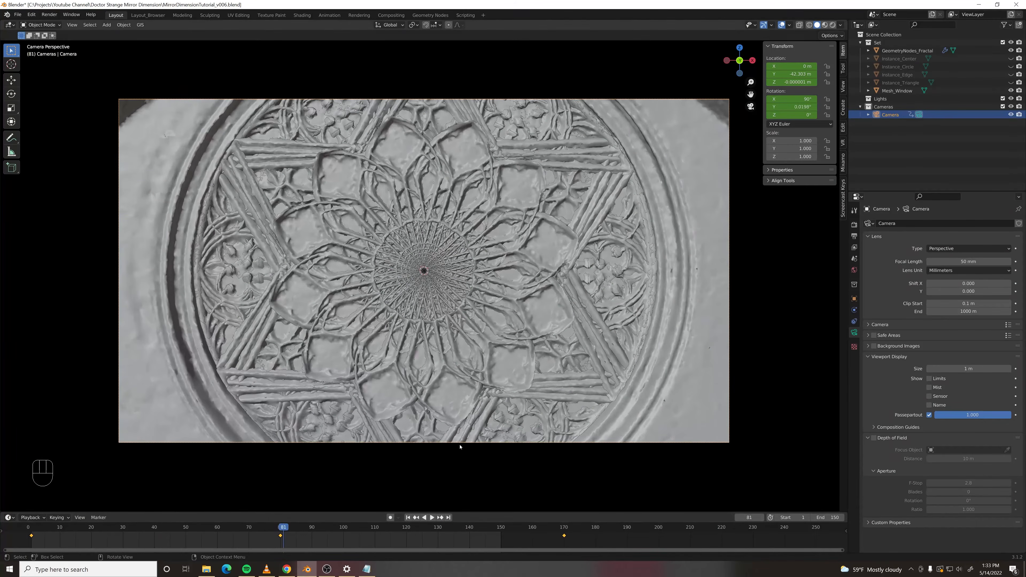
- Return to the geometry node setup and preview the textured window animation through the camera up to frame 105
left_click(424, 15)
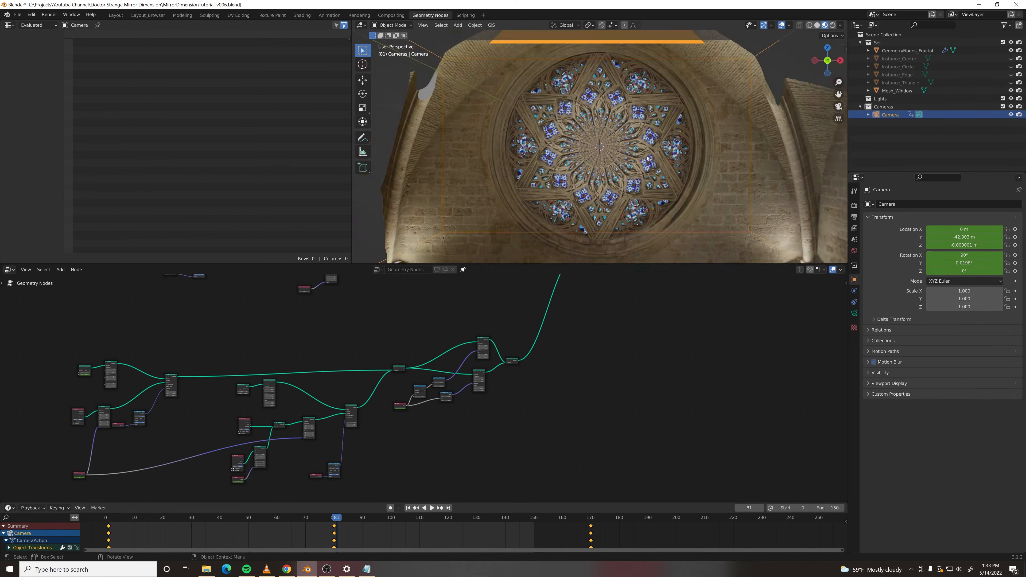
key("KP_0")
key("Home")
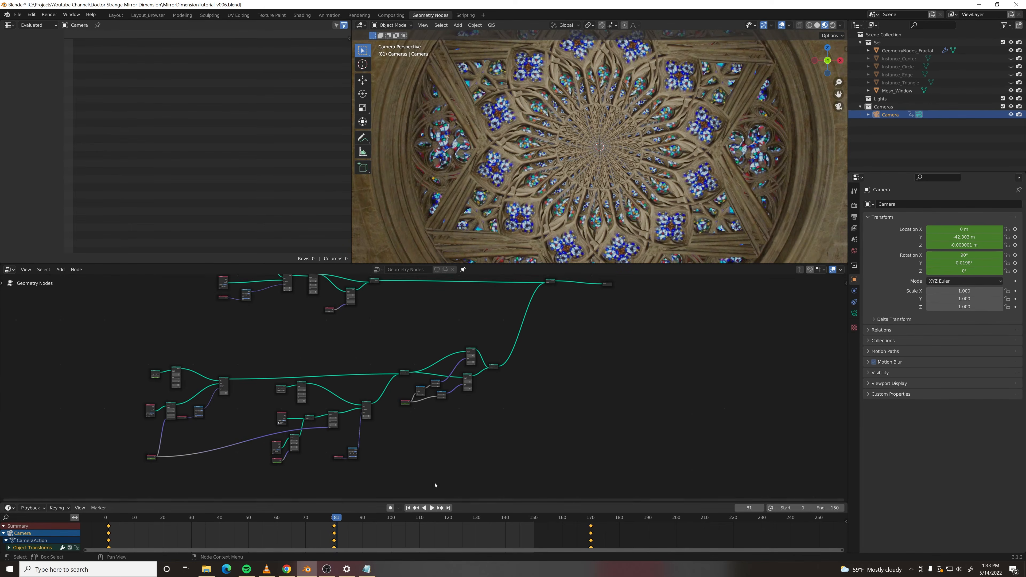
key("space")
left_click_drag(408, 520, 406, 520)
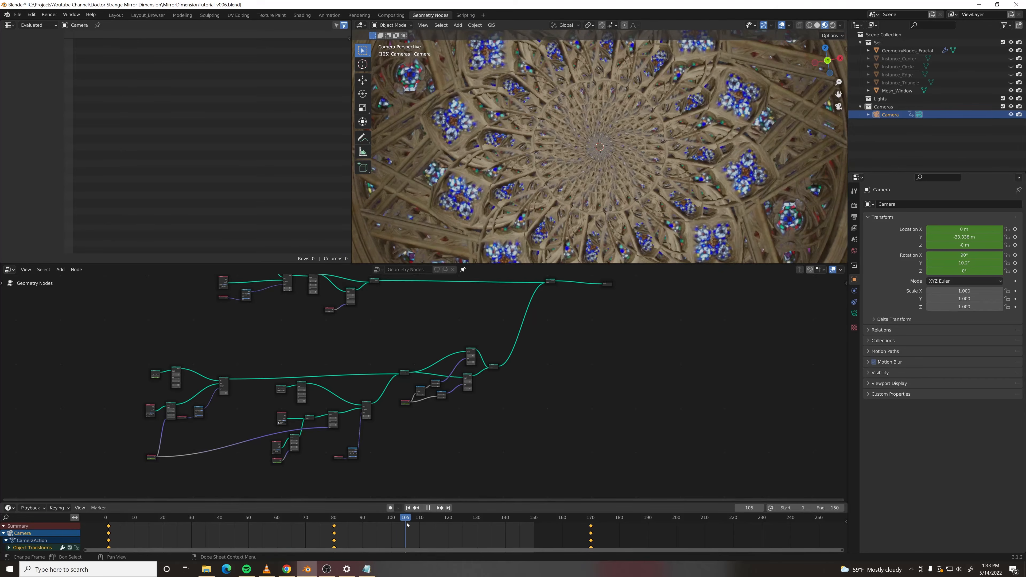
- Move the Scene Time, Index and Float Curve setup with its Instance on Points away from the rest of the tree
scroll(608, 378, "down", 3)
middle_click_drag(616, 382, 656, 426)
middle_click_drag(268, 335, 359, 413)
scroll(366, 364, "up", 3)
left_click_drag(312, 320, 464, 413)
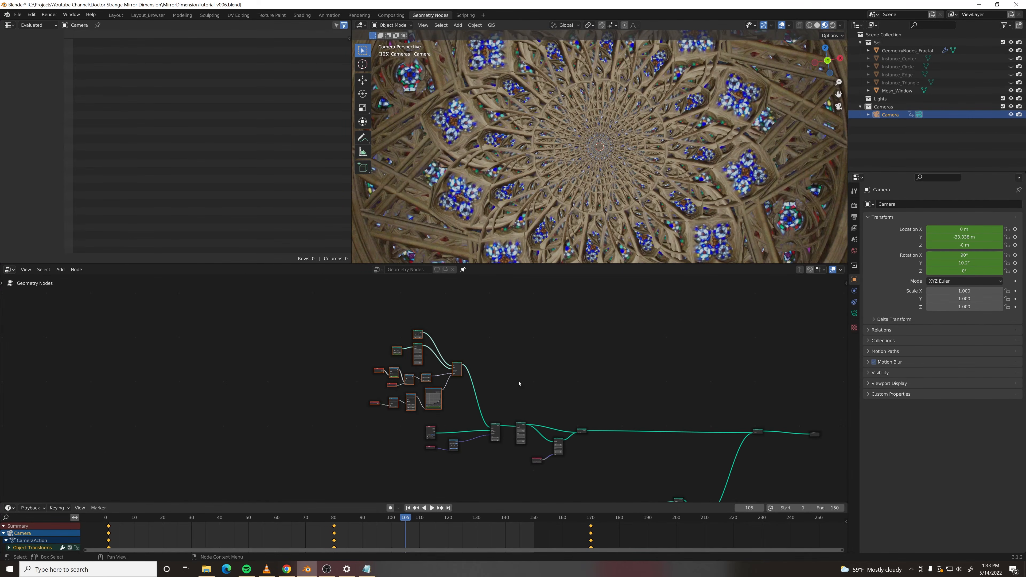
key("g")
left_click(458, 379)
left_click(395, 423)
- Move the Normal and Align Euler to Vector nodes down, clear of the Object Info node's link to Instance on Points
scroll(406, 391, "up", 3)
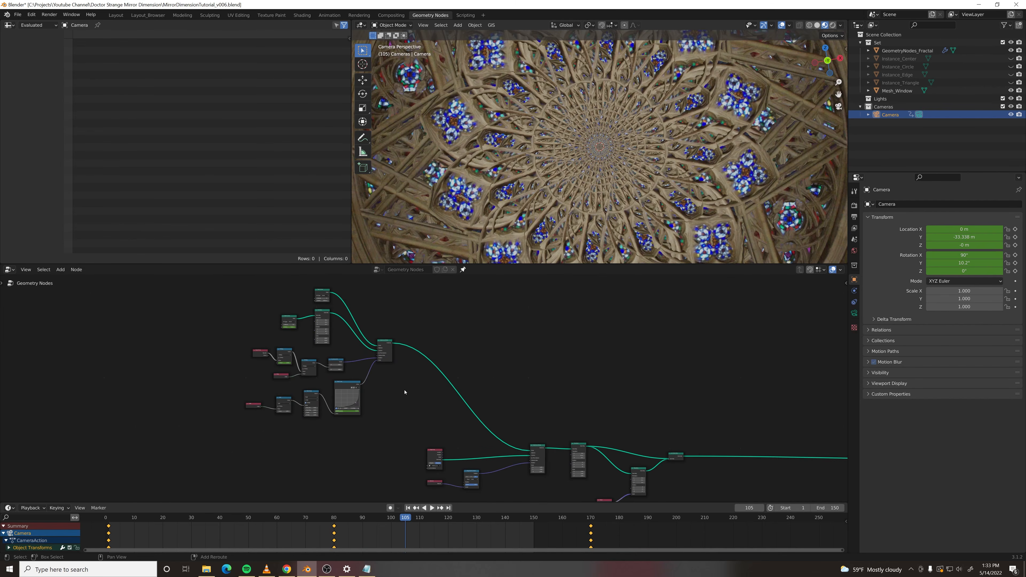
middle_click_drag(405, 391, 510, 408)
scroll(498, 402, "up", 3)
scroll(346, 410, "up", 3)
middle_click_drag(251, 363, 256, 387)
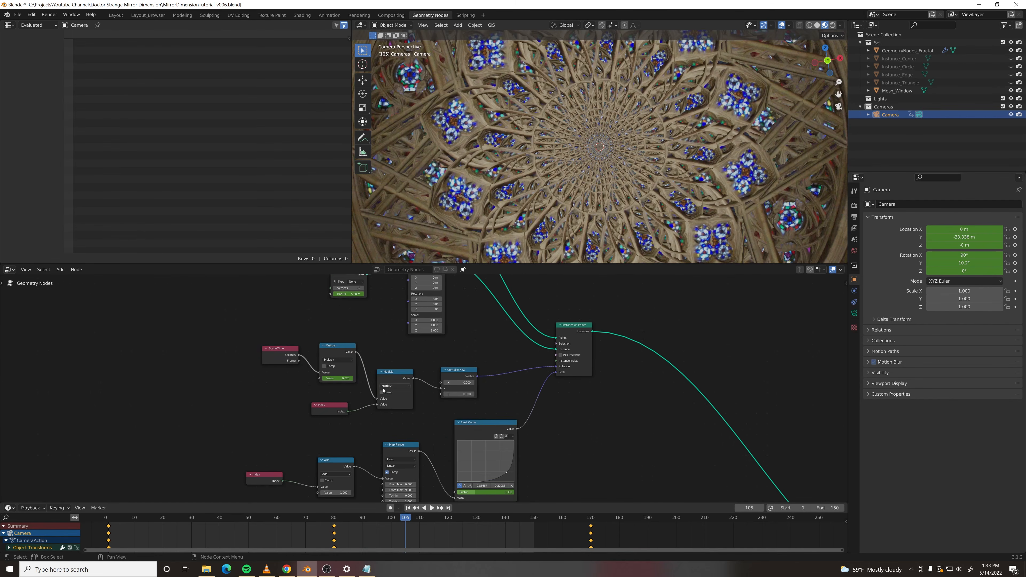
scroll(396, 406, "up", 2)
scroll(485, 444, "down", 2)
middle_click_drag(571, 485, 506, 385)
scroll(508, 387, "down", 6)
middle_click_drag(522, 423, 405, 346)
scroll(422, 390, "up", 7)
scroll(566, 404, "down", 3)
middle_click_drag(586, 400, 390, 380)
scroll(391, 380, "up", 3)
left_click_drag(194, 453, 465, 388)
key("g")
left_click(443, 441)
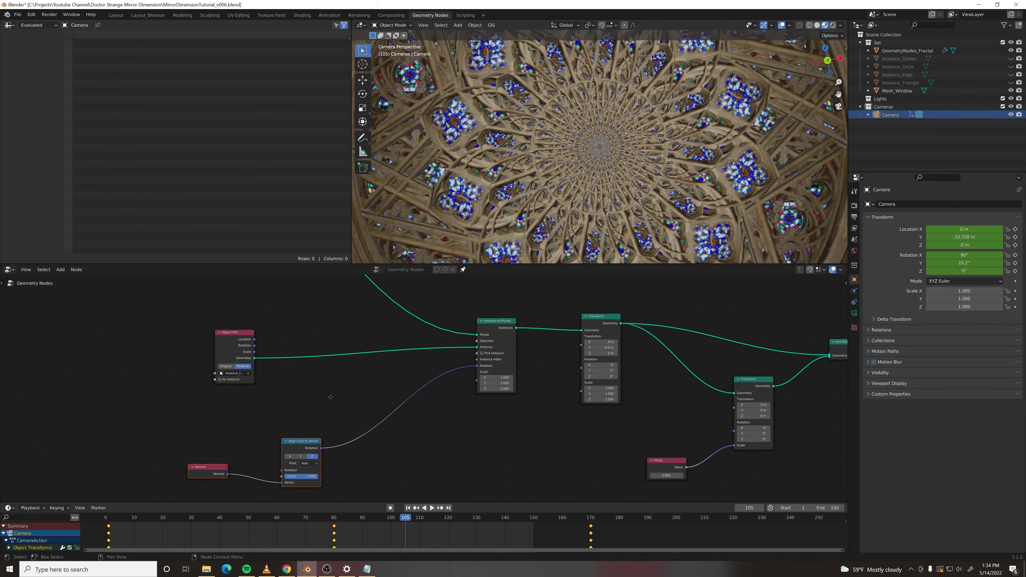
- Insert a Transform node between Object Info and Instance on Points, try out its Y rotation and undo that rotation
key("F3")
type("transform")
key("Return")
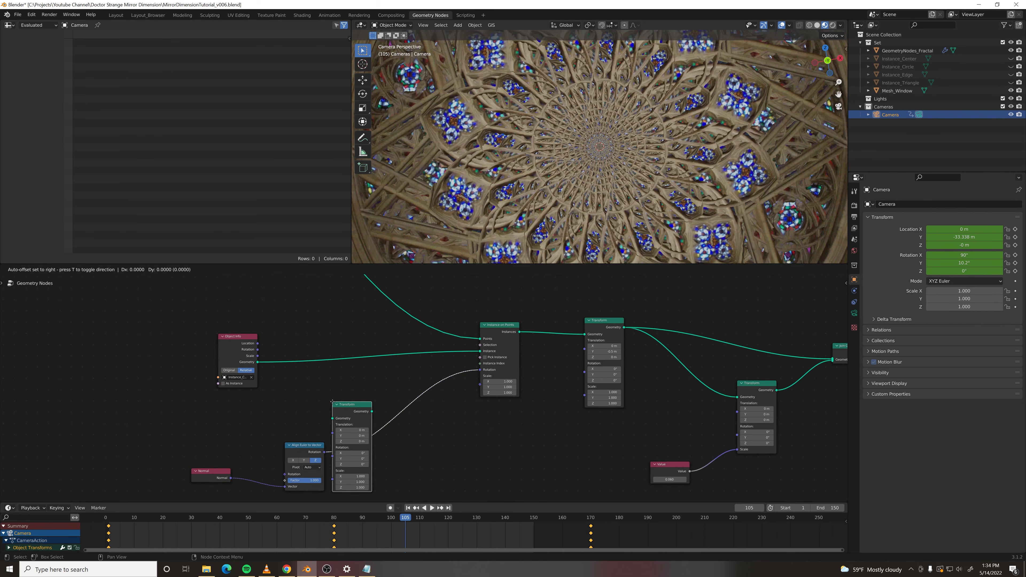
left_click(318, 336)
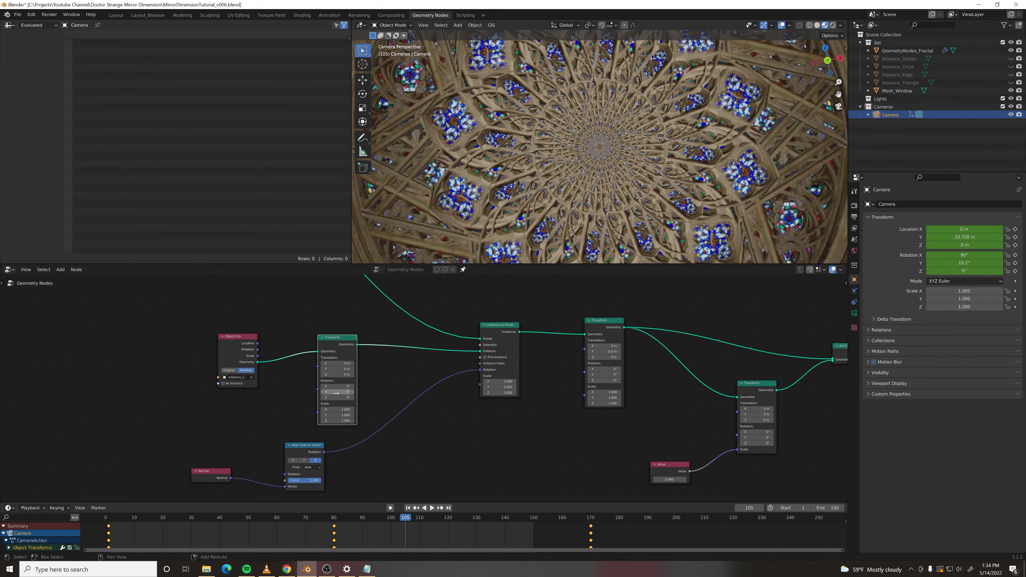
left_click_drag(337, 391, 378, 392)
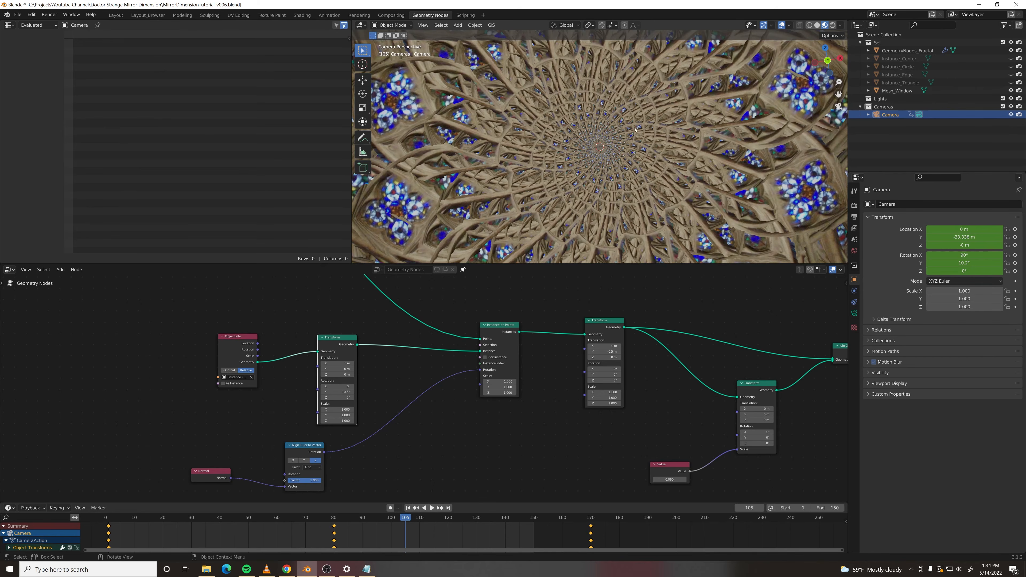
key("ctrl+z")
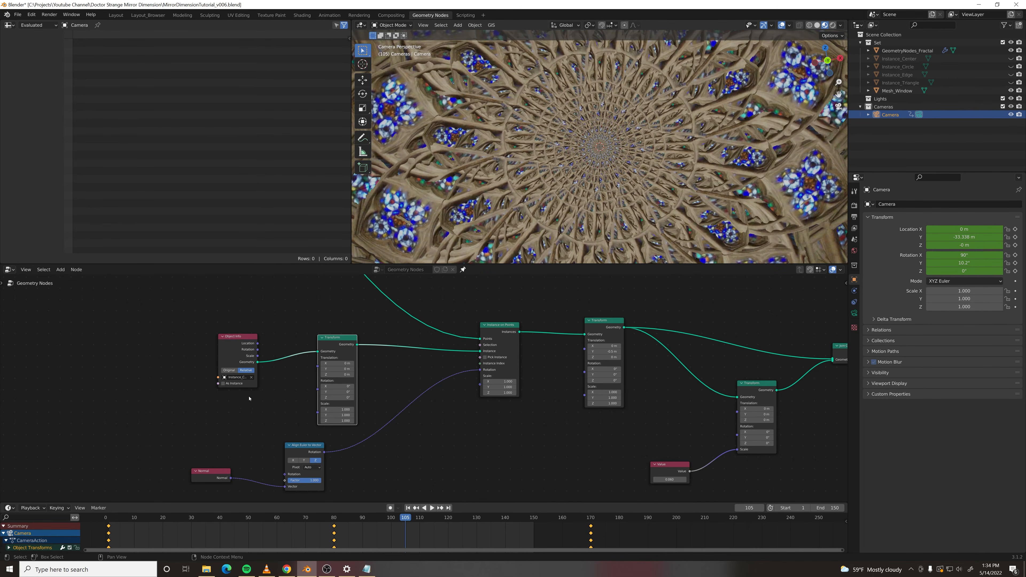
scroll(248, 399, "down", 1)
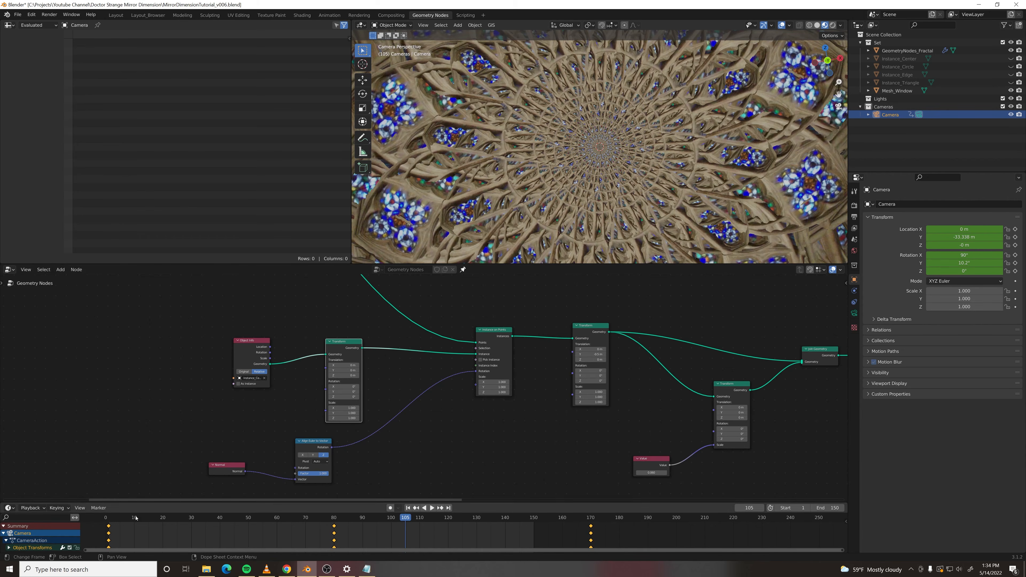
- Keyframe the inserted Transform node's rotation at frame 40, and with an increased Y rotation at frame 170
left_click_drag(125, 520, 203, 529)
key("space")
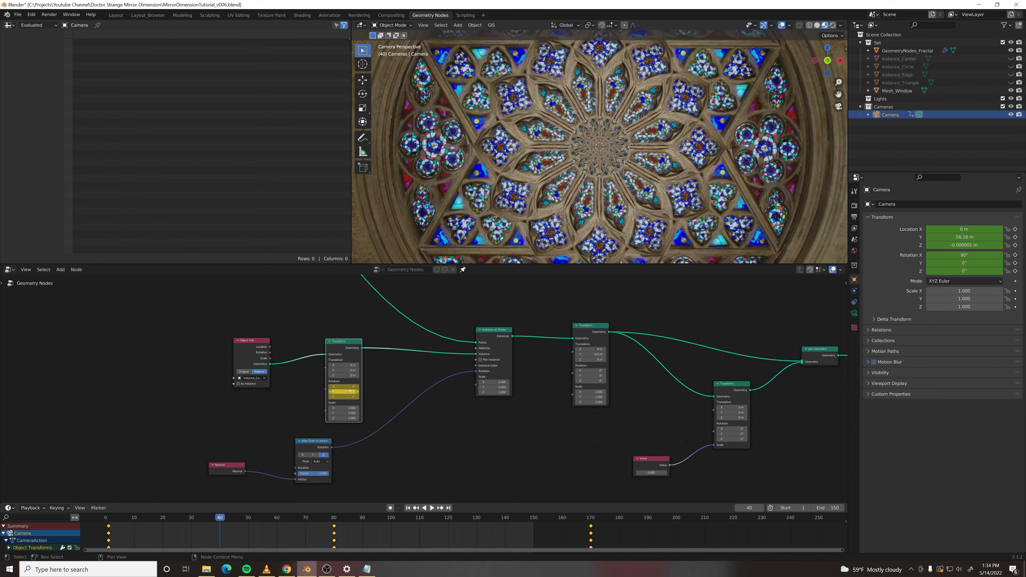
left_click_drag(227, 518, 590, 533)
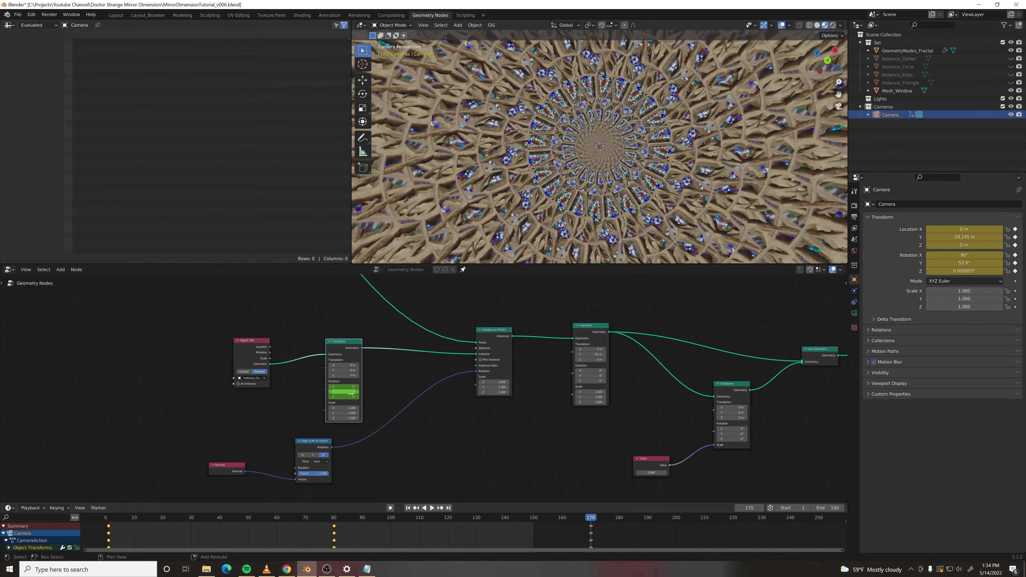
left_click_drag(343, 391, 367, 392)
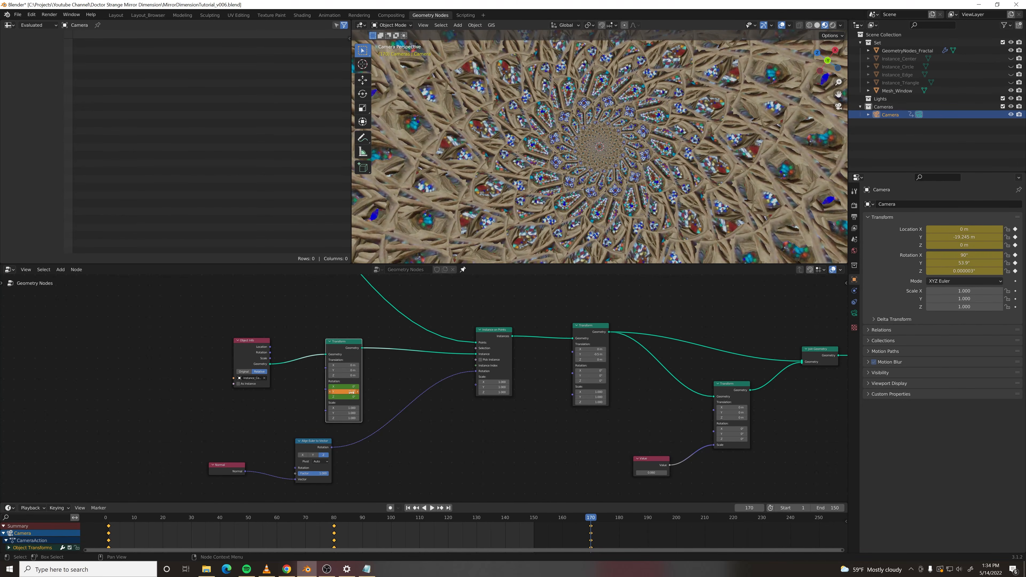
- Preview the window animation in a large camera view, scrub its early frames and look at the scene from other angles
scroll(624, 177, "down", 4)
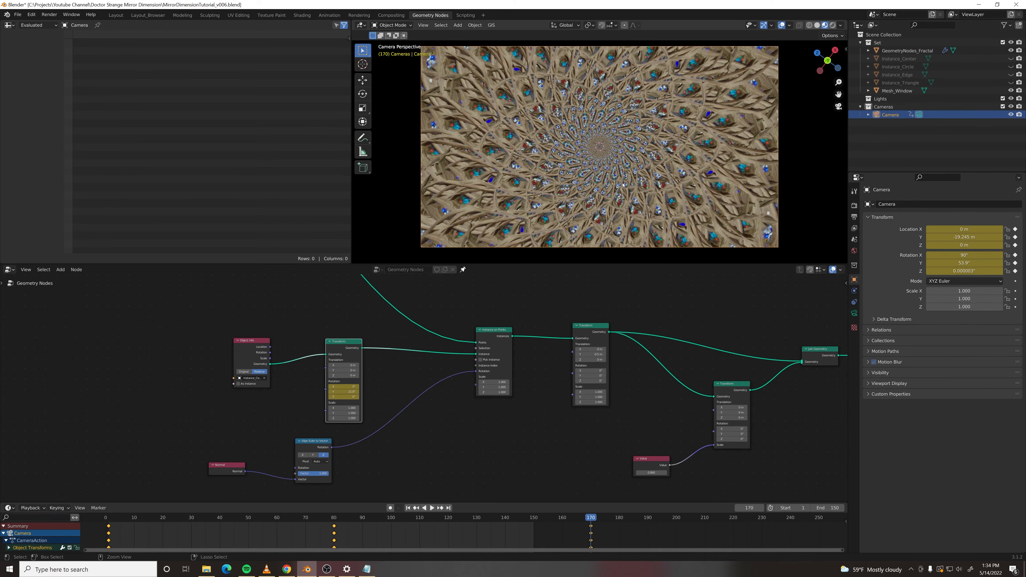
key("ctrl+space")
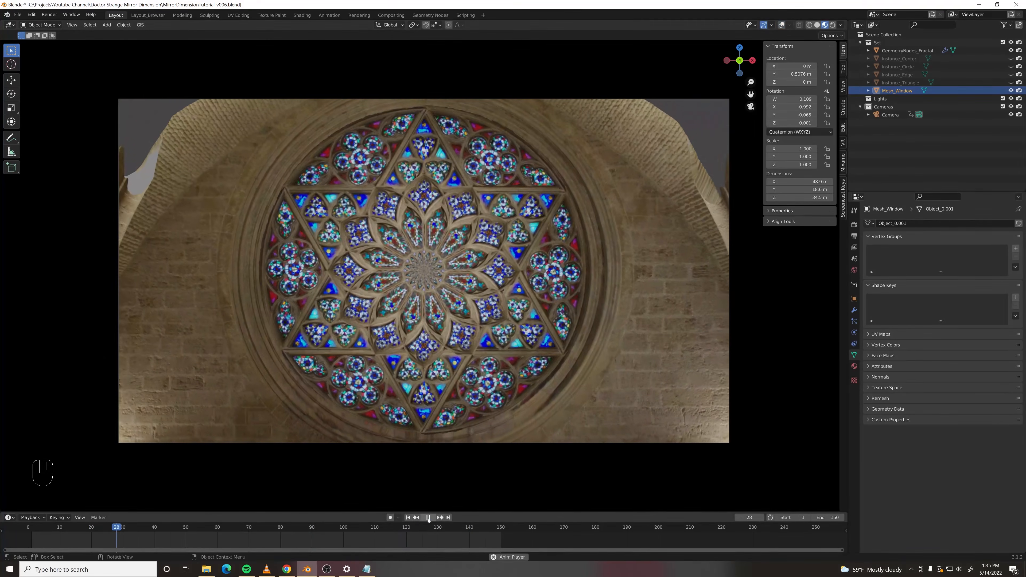
key("space")
left_click_drag(129, 530, 94, 530)
middle_click_drag(541, 324, 555, 326)
middle_click_drag(630, 252, 589, 272)
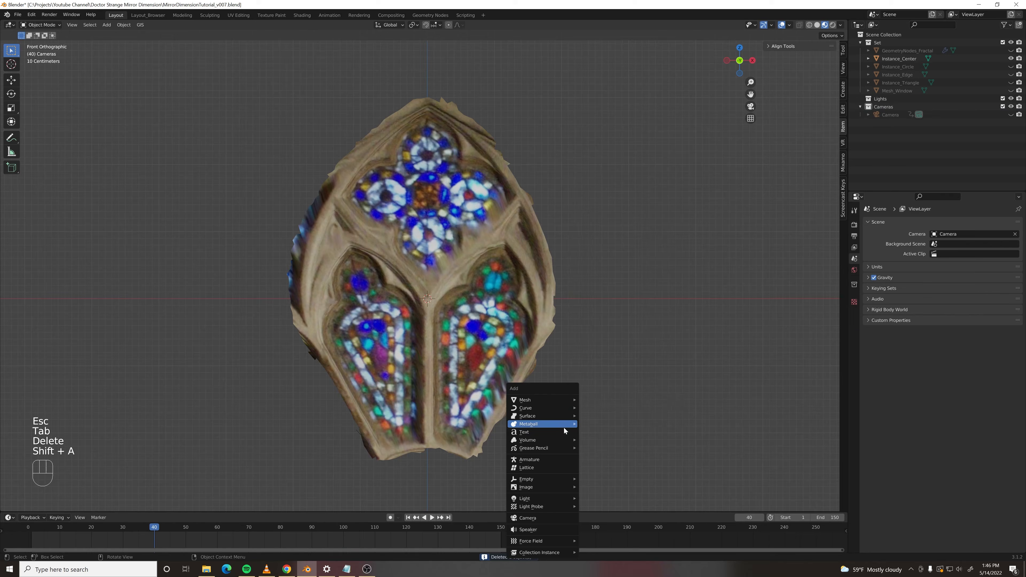
- Add a Bezier circle over Instance_Center, rotate it 90° about X and scale its points
left_click(565, 427)
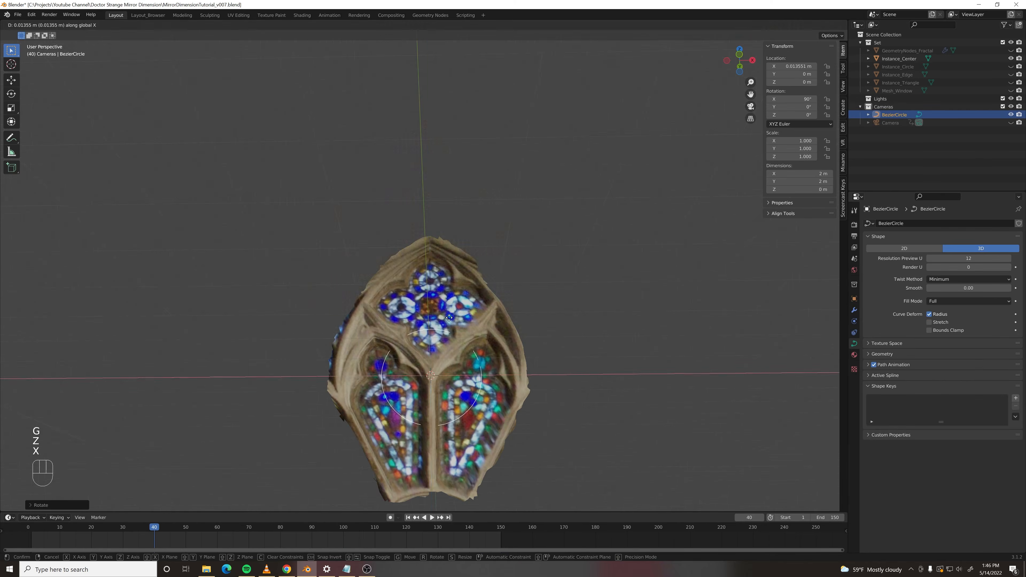
key("Tab")
key("s")
left_click(540, 449)
- Set the control points' handle type to Free and shape the curve along the outer edge of the central window piece
right_click(478, 460)
mouse_move(477, 460)
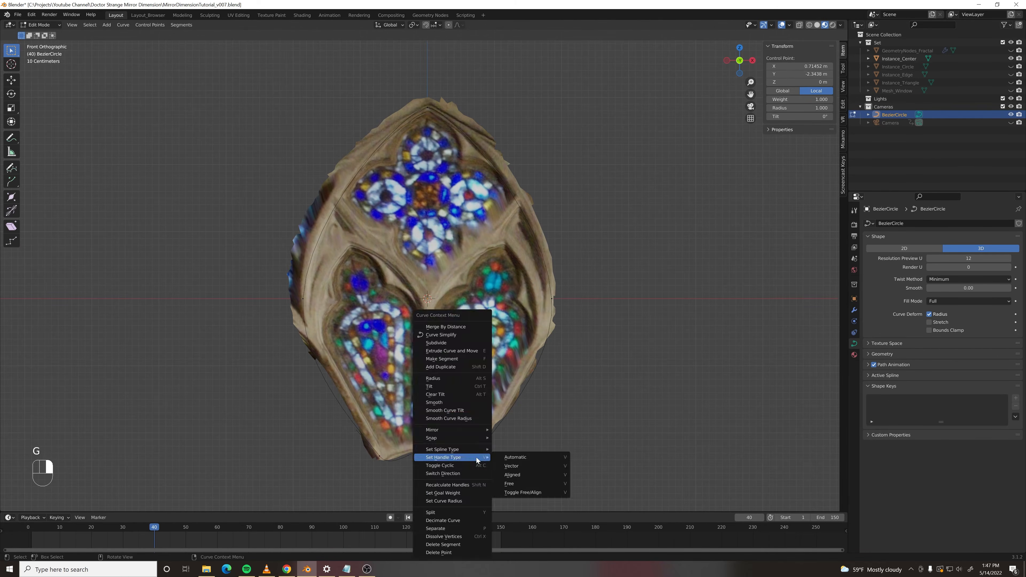
left_click(513, 483)
scroll(450, 458, "up", 2)
key("g")
left_click(626, 340)
left_click(790, 25)
key("s")
left_click(486, 477)
scroll(483, 475, "down", 1)
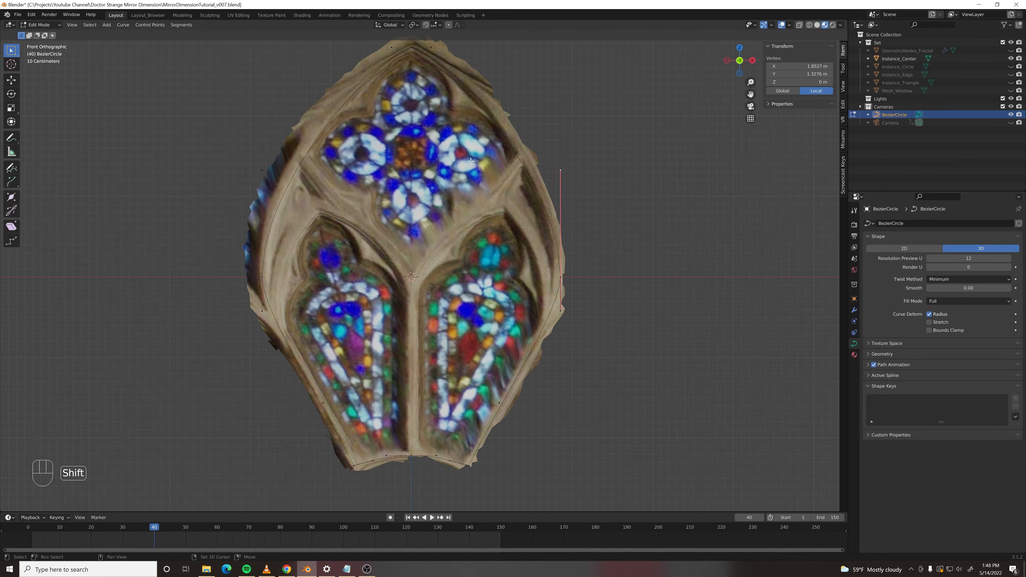
key("Tab")
key("shift+a")
key("r")
key("y")
key("Tab")
middle_click_drag(461, 453, 384, 302)
key("KP_1")
scroll(442, 387, "up", 2)
key("KP_9")
key("KP_0")
key("Escape")
key("x")
key("KP_1")
- Add a polygon curve in front of the window piece and rotate it upright about X
key("shift+a")
mouse_move(457, 235)
left_click(528, 360)
middle_click_drag(505, 344, 436, 376)
key("Tab")
key("r")
key("y")
key("x")
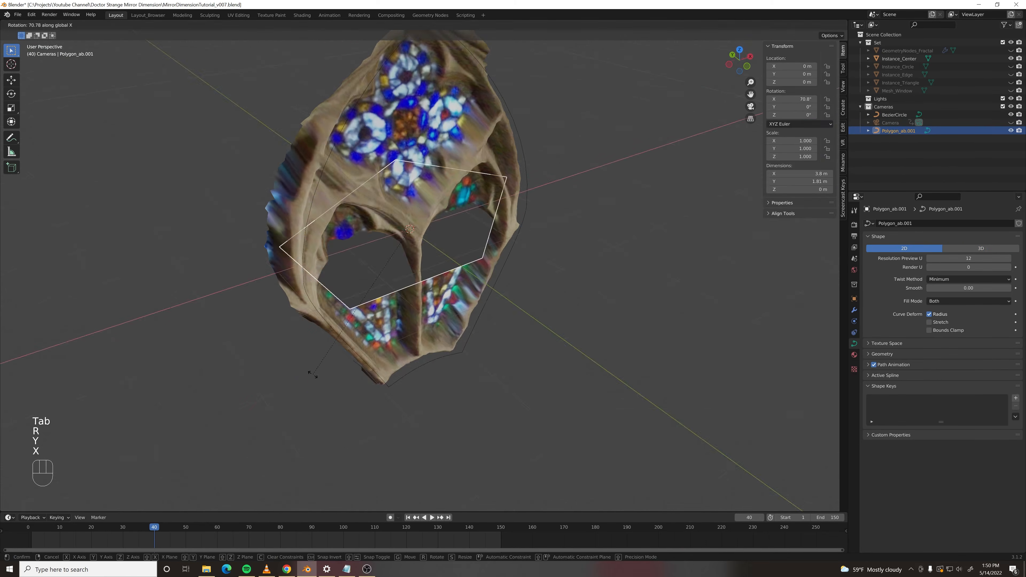
middle_click_drag(453, 323, 489, 279)
- Reshape the polygon curve into a round-topped arch profile with a flat base and scale it down
key("s")
right_click(408, 234)
mouse_move(408, 234)
left_click(453, 238)
key("s")
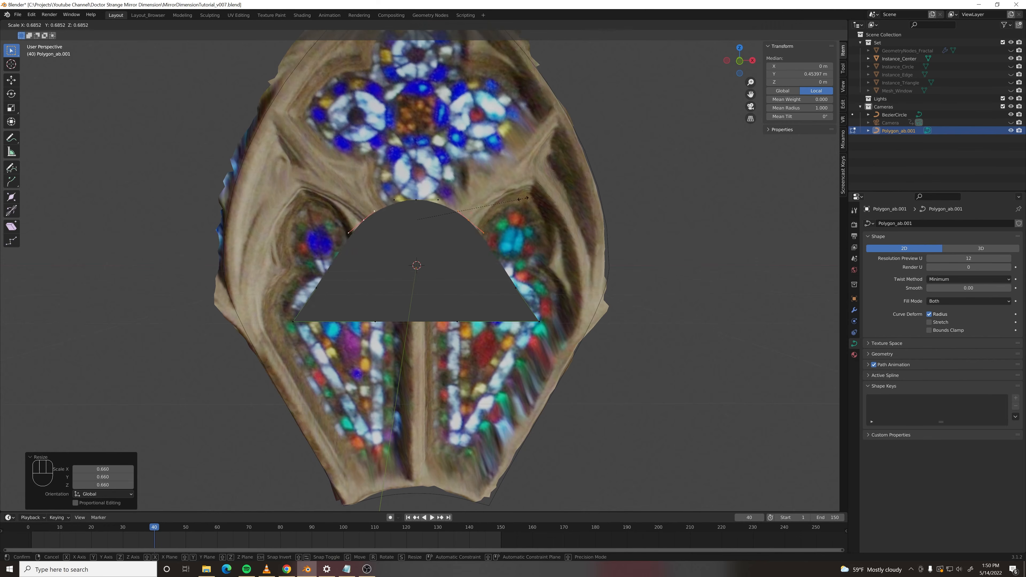
key("Tab")
- Rename the polygon curve as Profile Curve and shift its points along Z
double_click(898, 131)
type("Profile Curve")
key("Return")
key("Tab")
key("g")
key("z")
left_click(468, 267)
key("Tab")
- Bevel the BezierCircle with the Profile Curve object and hide the resulting frame
left_click(894, 115)
left_click(881, 354)
left_click(942, 425)
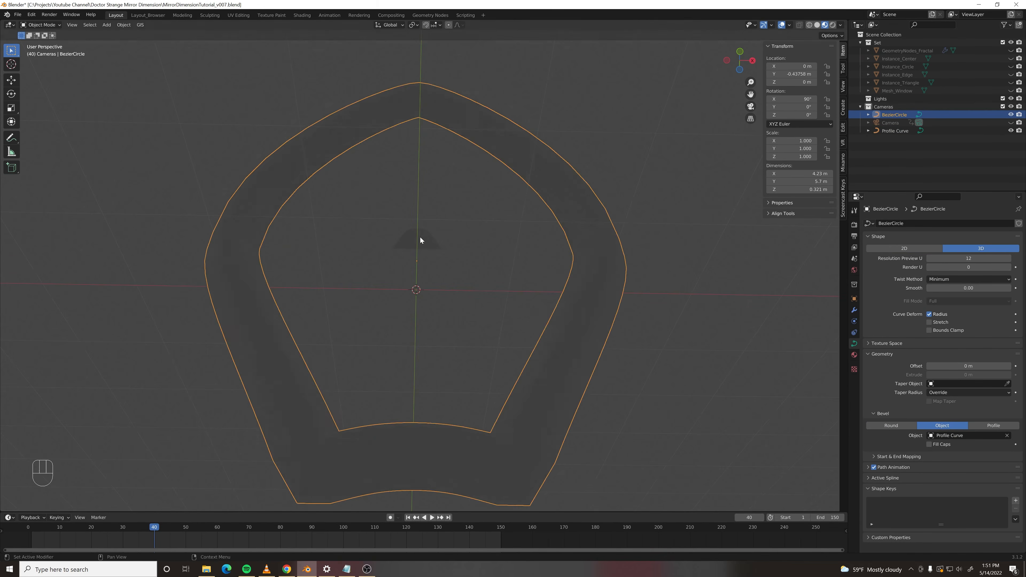
middle_click_drag(422, 241, 525, 308)
left_click(419, 247)
left_click(542, 247)
key("KP_1")
key("h")
- Place the 3D cursor on the window piece's upper glass and add a mesh circle over the top medallion, offset along Y
left_click(12, 64)
scroll(412, 232, "up", 4)
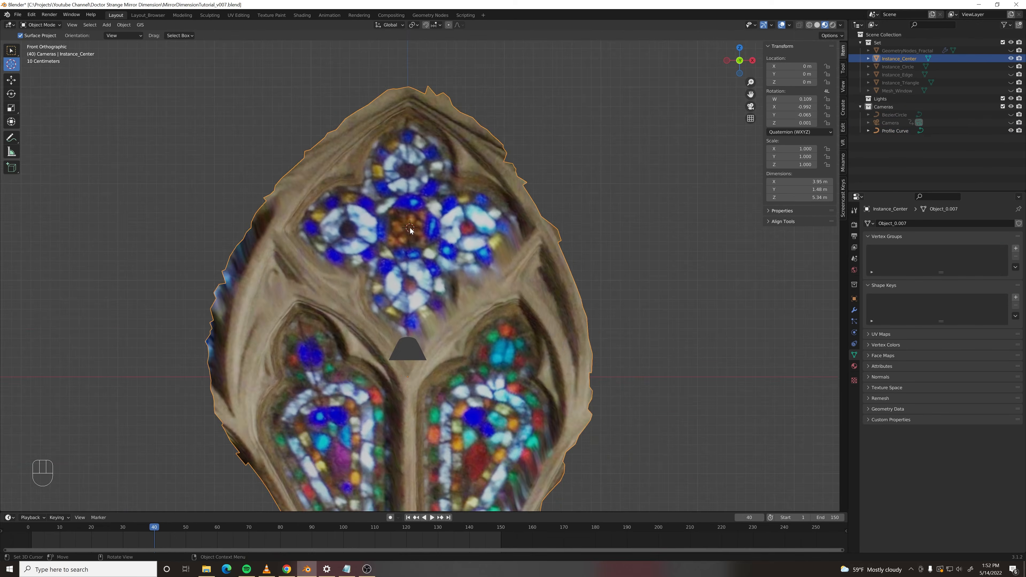
left_click(412, 286)
key("shift+a")
key("g")
key("y")
key("KP_1")
scroll(464, 345, "up", 3)
- Edit the circle mesh in front view into a flat ring framing the top glass medallion
key("Tab")
left_click(116, 25)
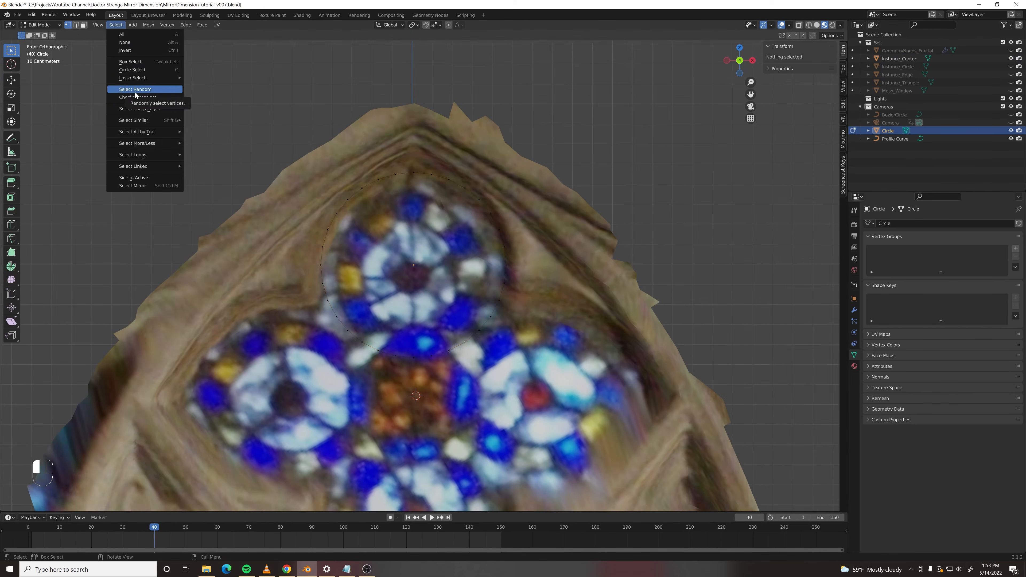
left_click(135, 90)
key("Down")
key("Down")
key("Down")
key("Up")
key("KP_1")
key("a")
key("z")
key("z")
key("z")
key("Tab")
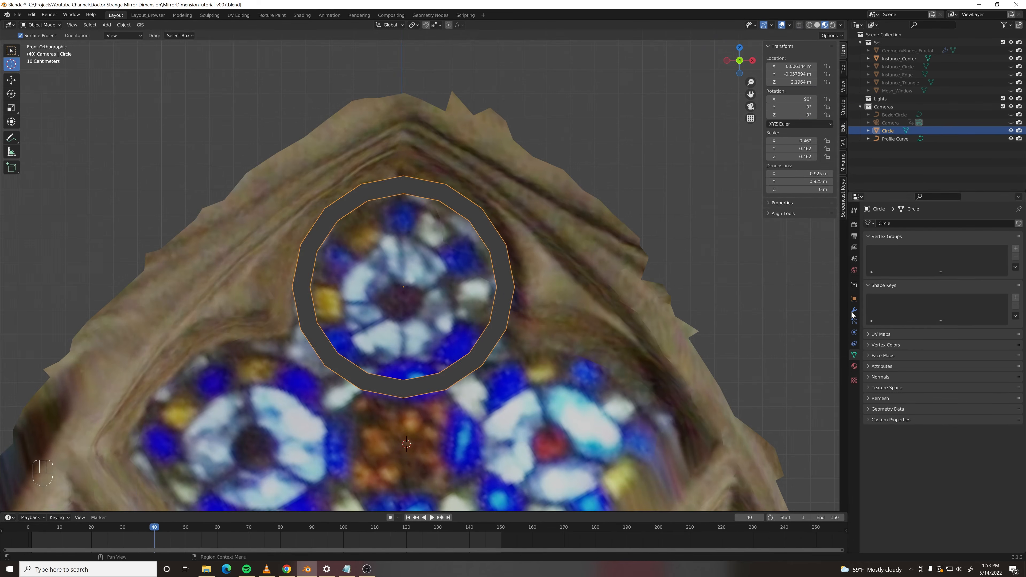
- Display the circle object as Wire and fill the ring's inner opening with a face
left_click(854, 298)
left_click(969, 508)
key("Tab")
middle_click_drag(404, 287, 438, 304, "shift")
key("f")
- Knife-cut the circle's inner face along the seams between the medallion's glass pieces
key("k")
key("Return")
key("Return")
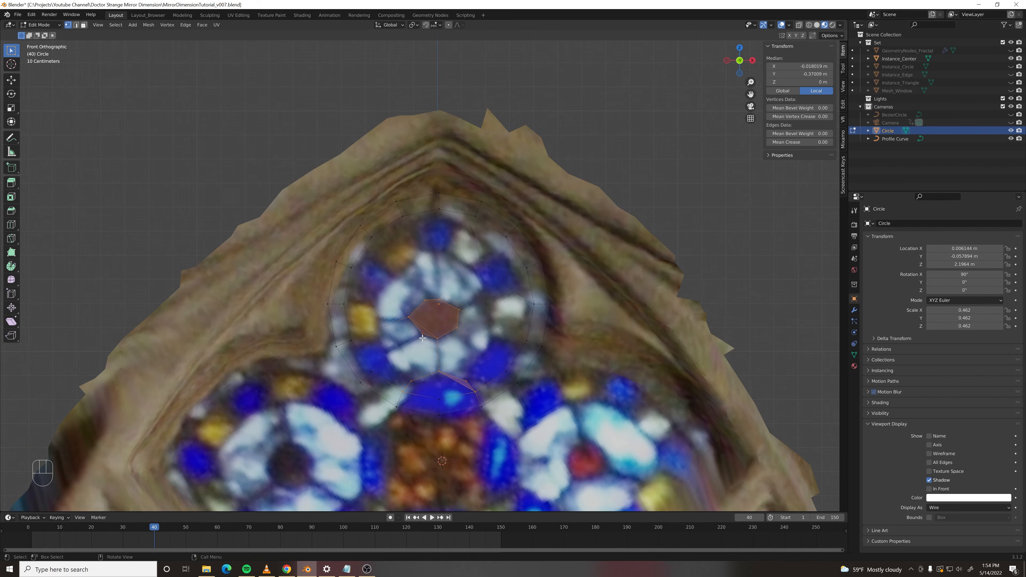
left_click(438, 372)
key("Return")
scroll(439, 371, "up", 1)
key("k")
left_click(467, 406)
left_click(492, 370)
key("Return")
key("k")
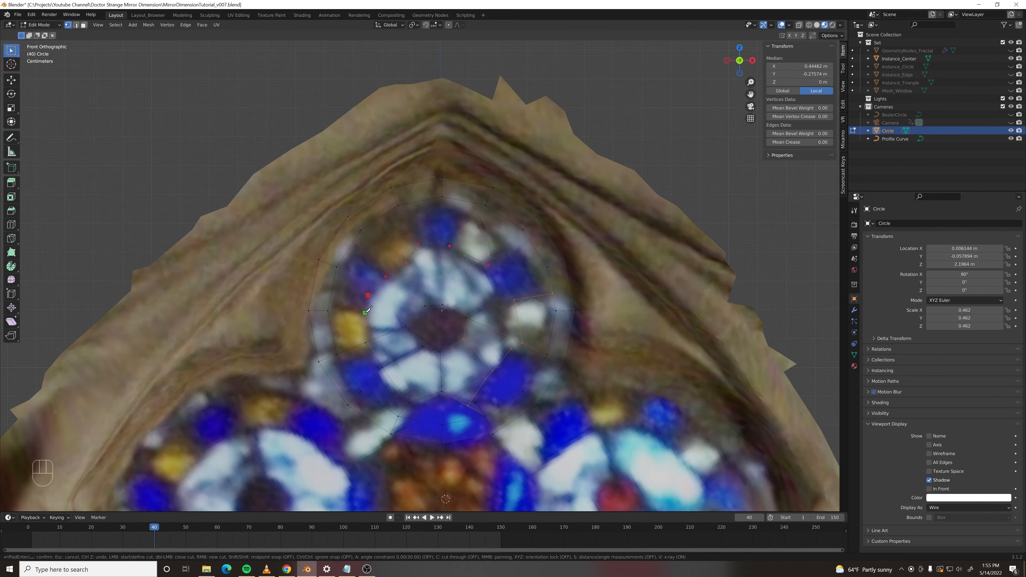
key("Return")
- Display the finished circle mesh as a surface instead of wire and add a Wireframe modifier to it
key("z")
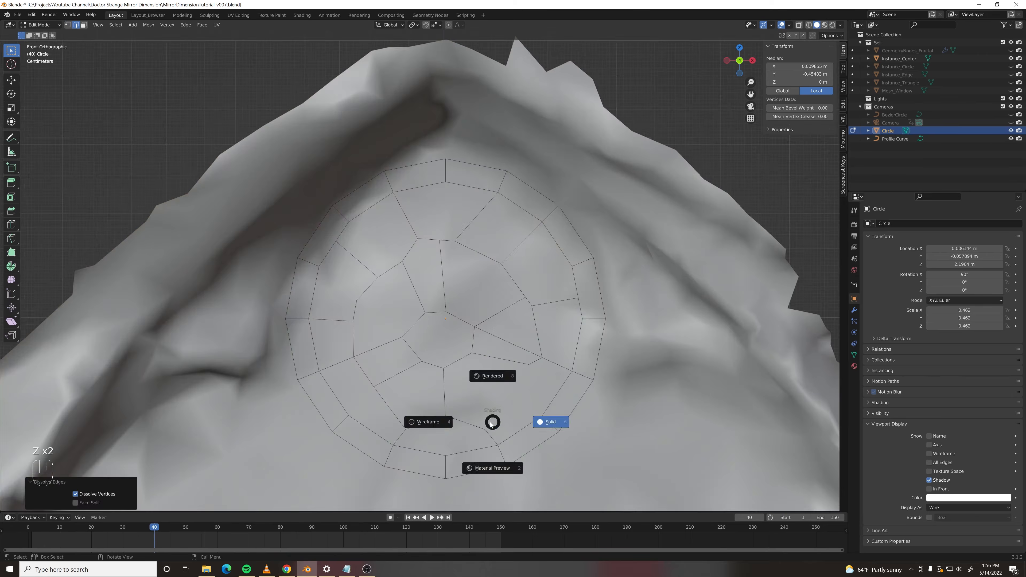
left_click(493, 467)
key("Tab")
left_click(969, 508)
left_click(969, 464)
middle_click_drag(545, 380, 525, 307)
left_click(856, 312)
left_click(925, 223)
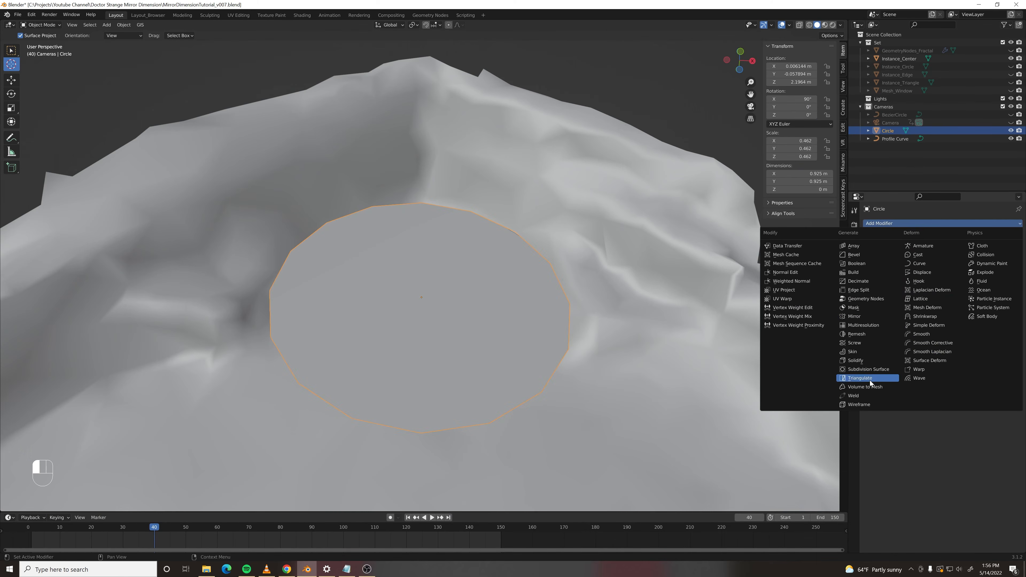
left_click(860, 405)
- Create a material named Glass for the circle in the Shading workspace, and add a second slot with a new material
left_click(302, 15)
left_click(520, 329)
double_click(519, 328)
type("Glass")
left_click(854, 288)
left_click(825, 25)
left_click(1019, 146)
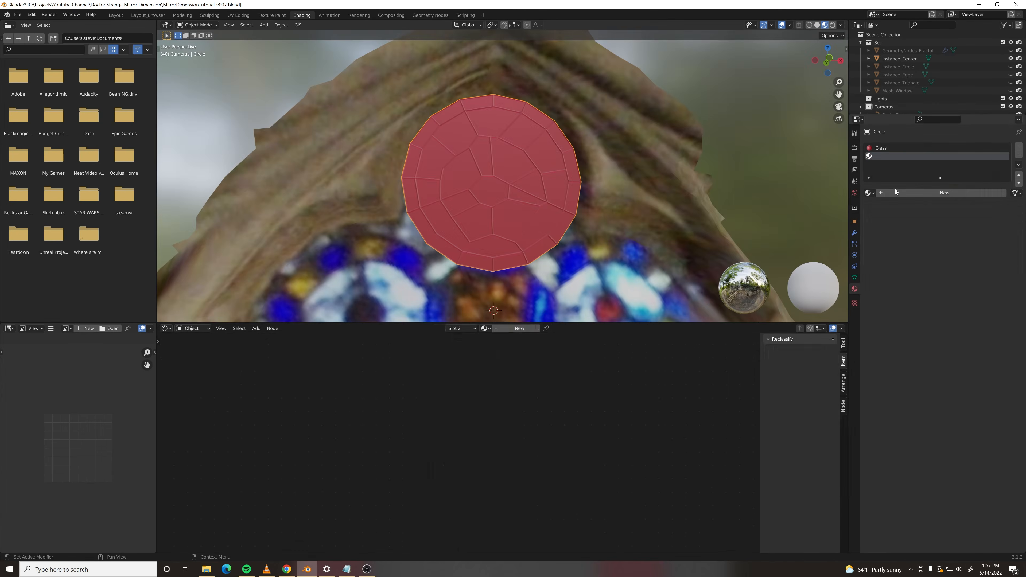
left_click(895, 191)
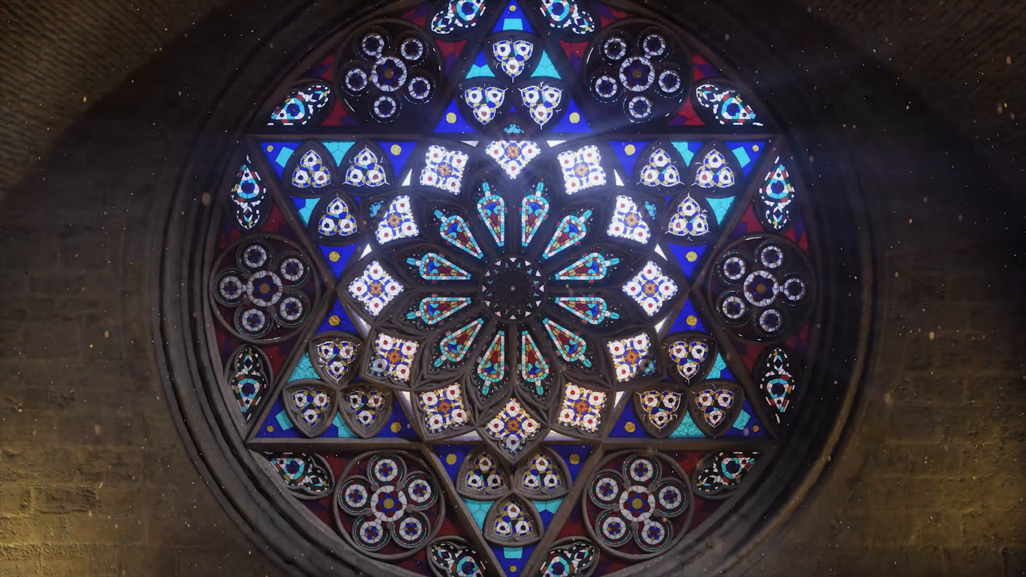